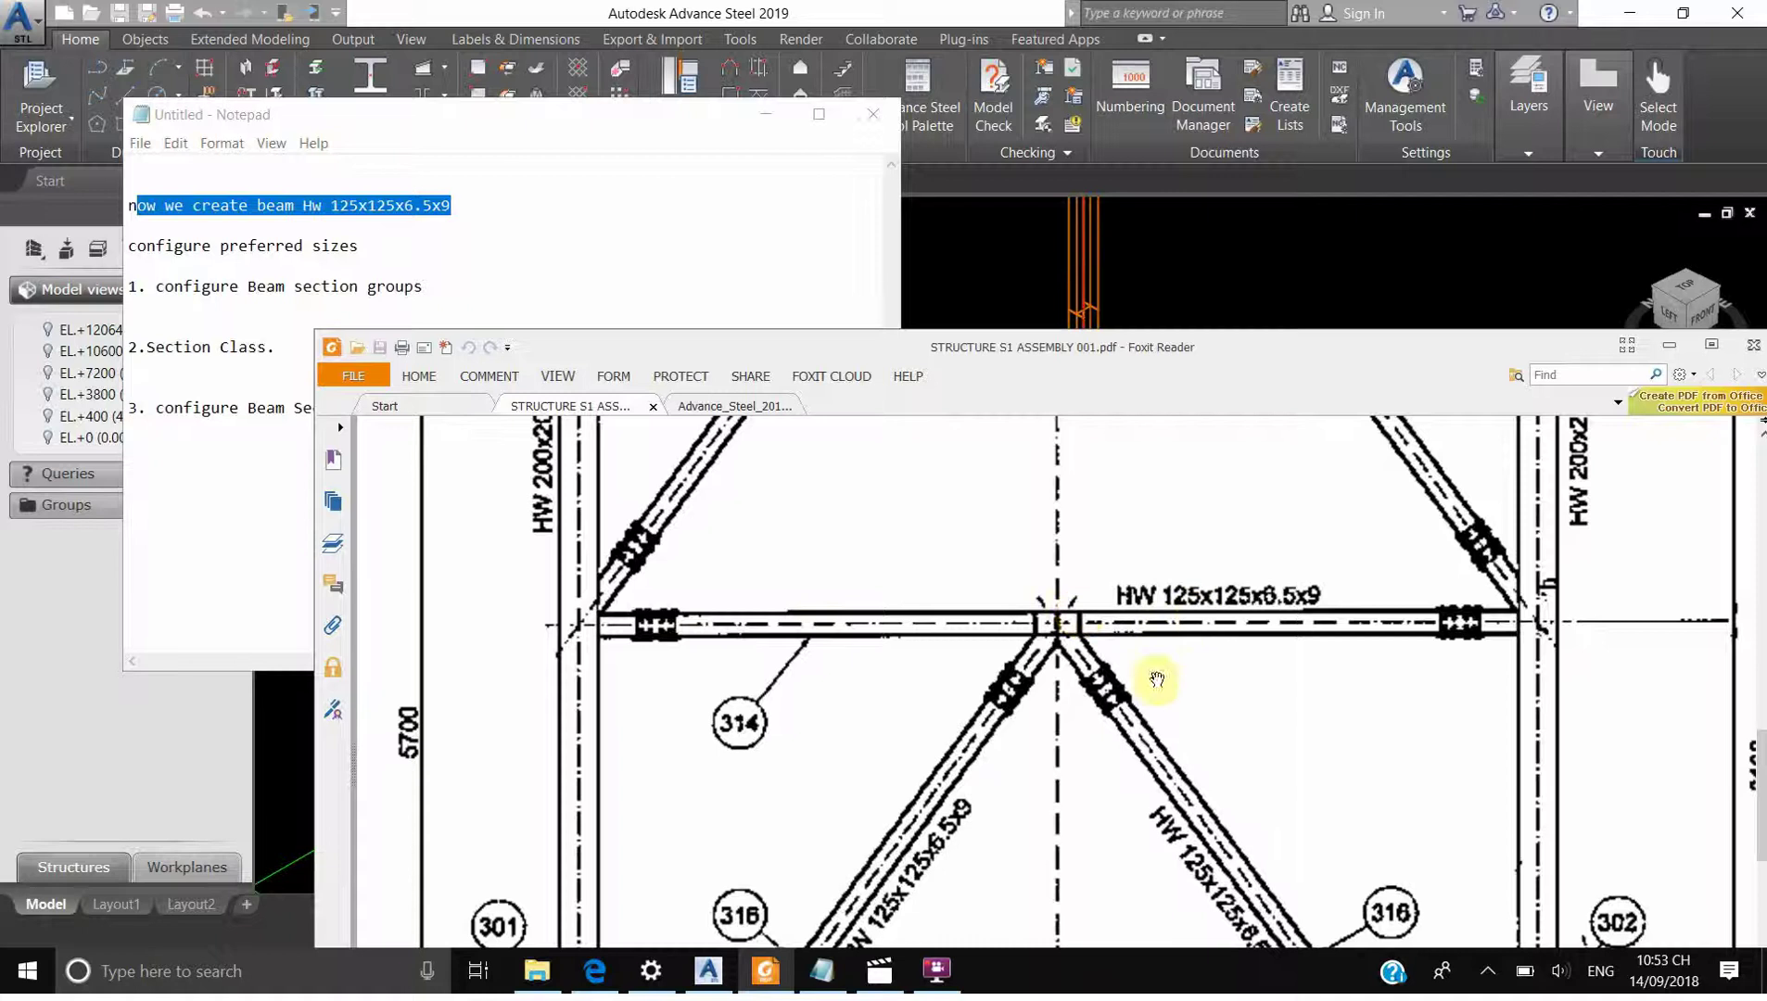
Activate level EL.+3800 and zoom so both column base plates are in view
scroll(1154, 672, "down", 3)
scroll(1010, 573, "down", 3, "ctrl")
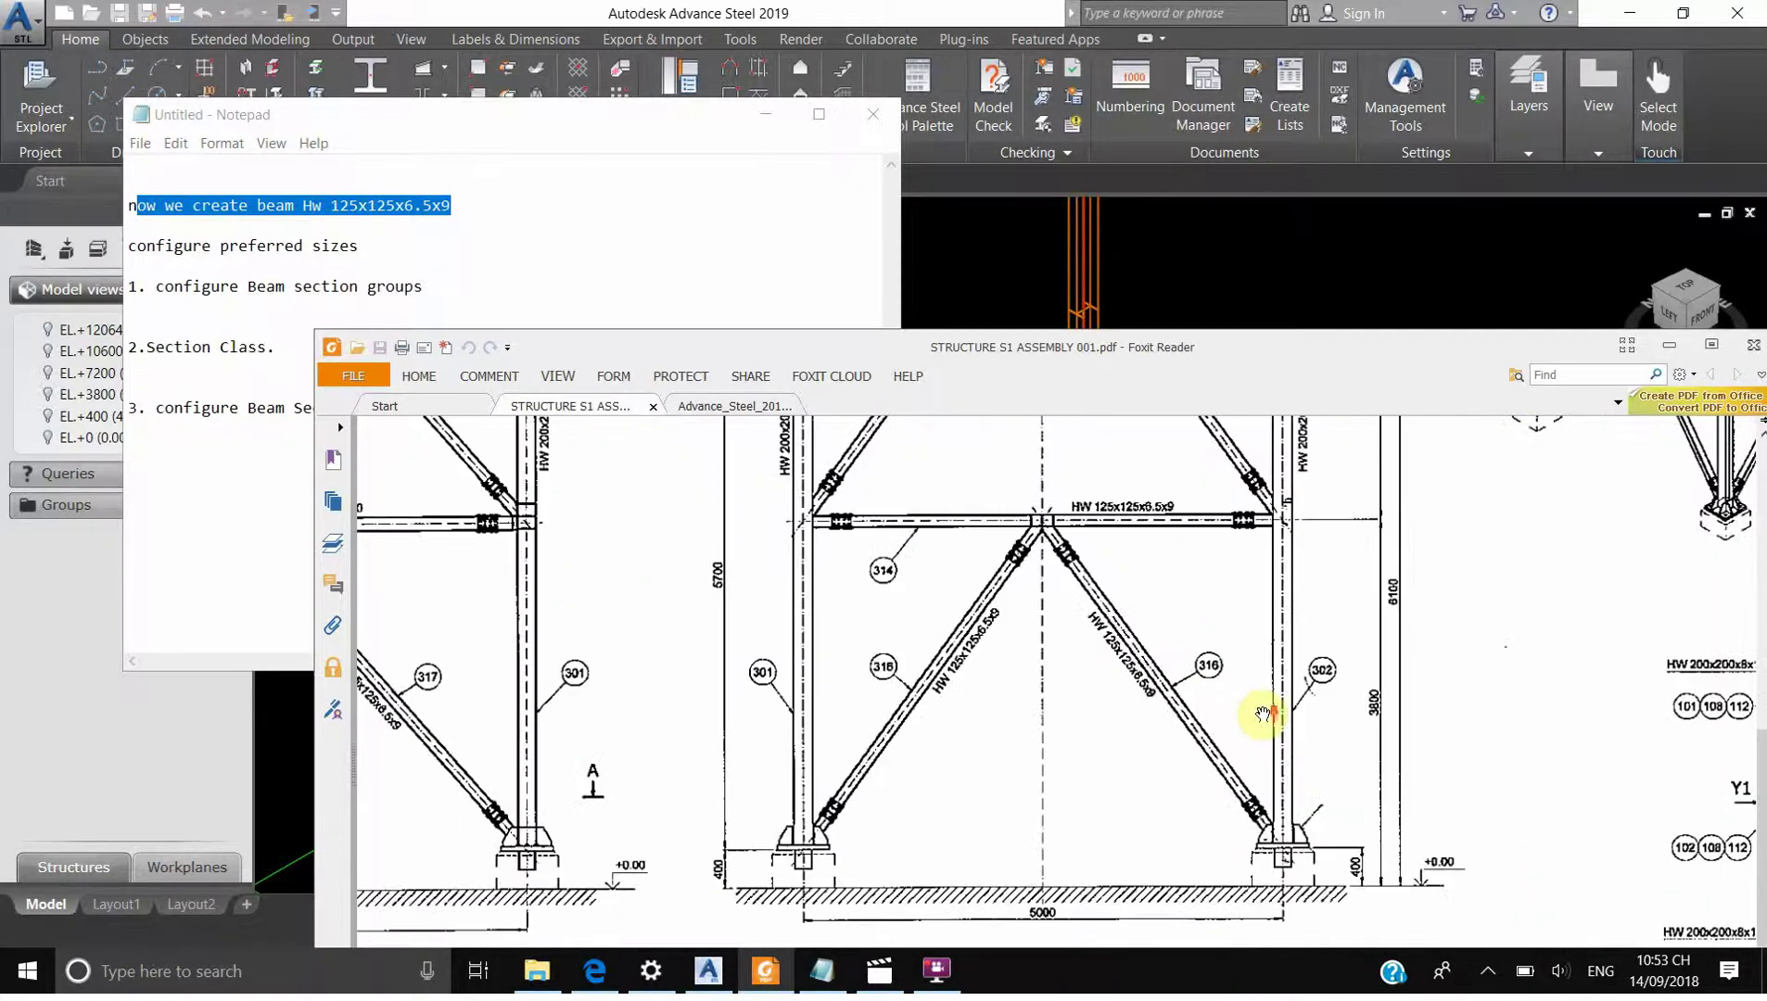
scroll(1065, 544, "up", 2, "ctrl")
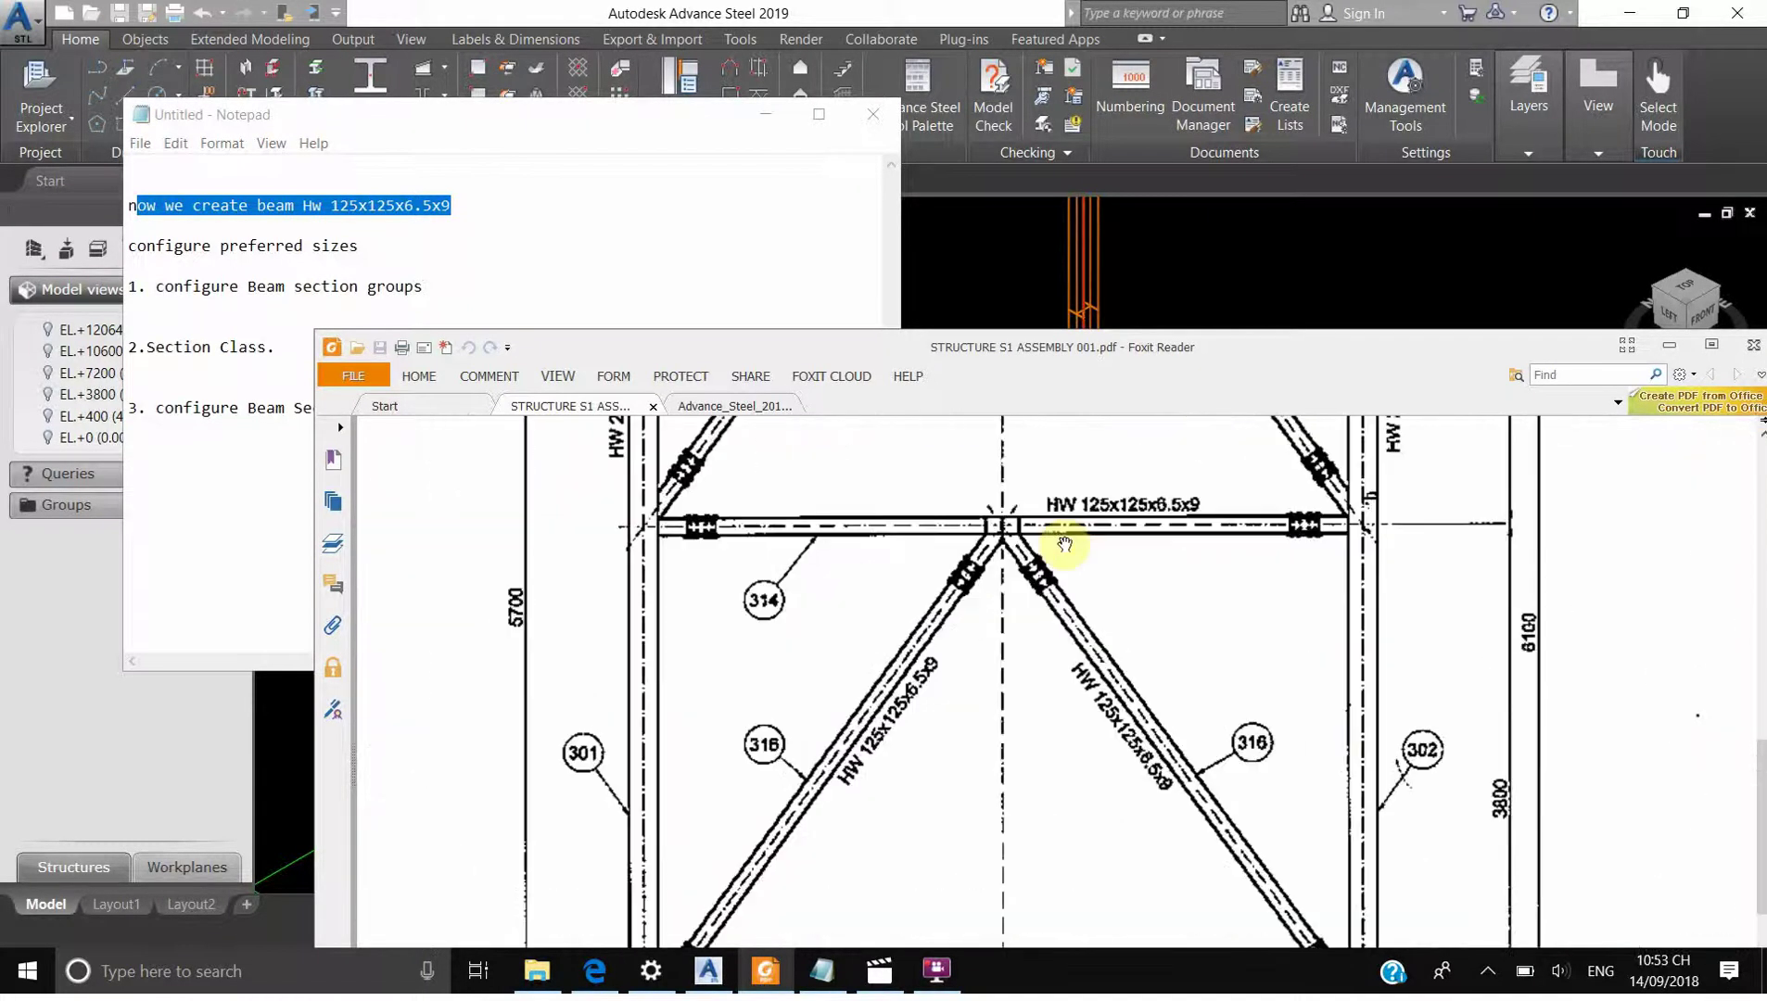
left_click(1203, 316)
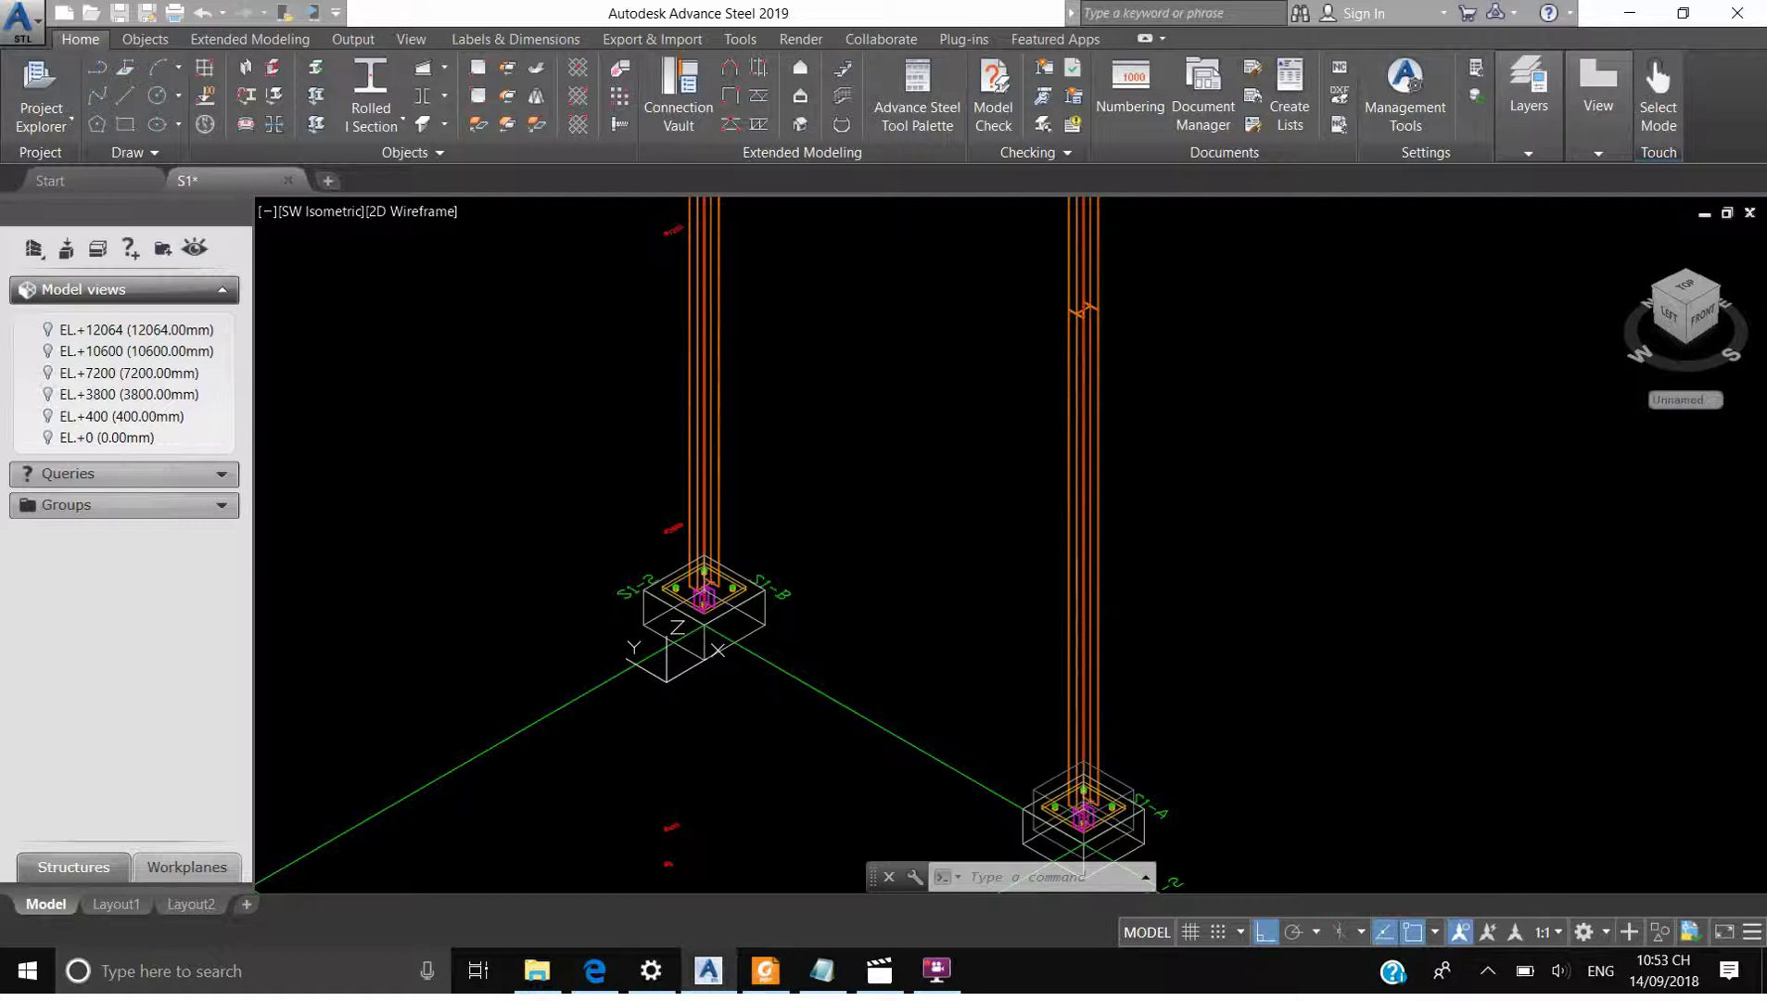
right_click(93, 396)
left_click(176, 411)
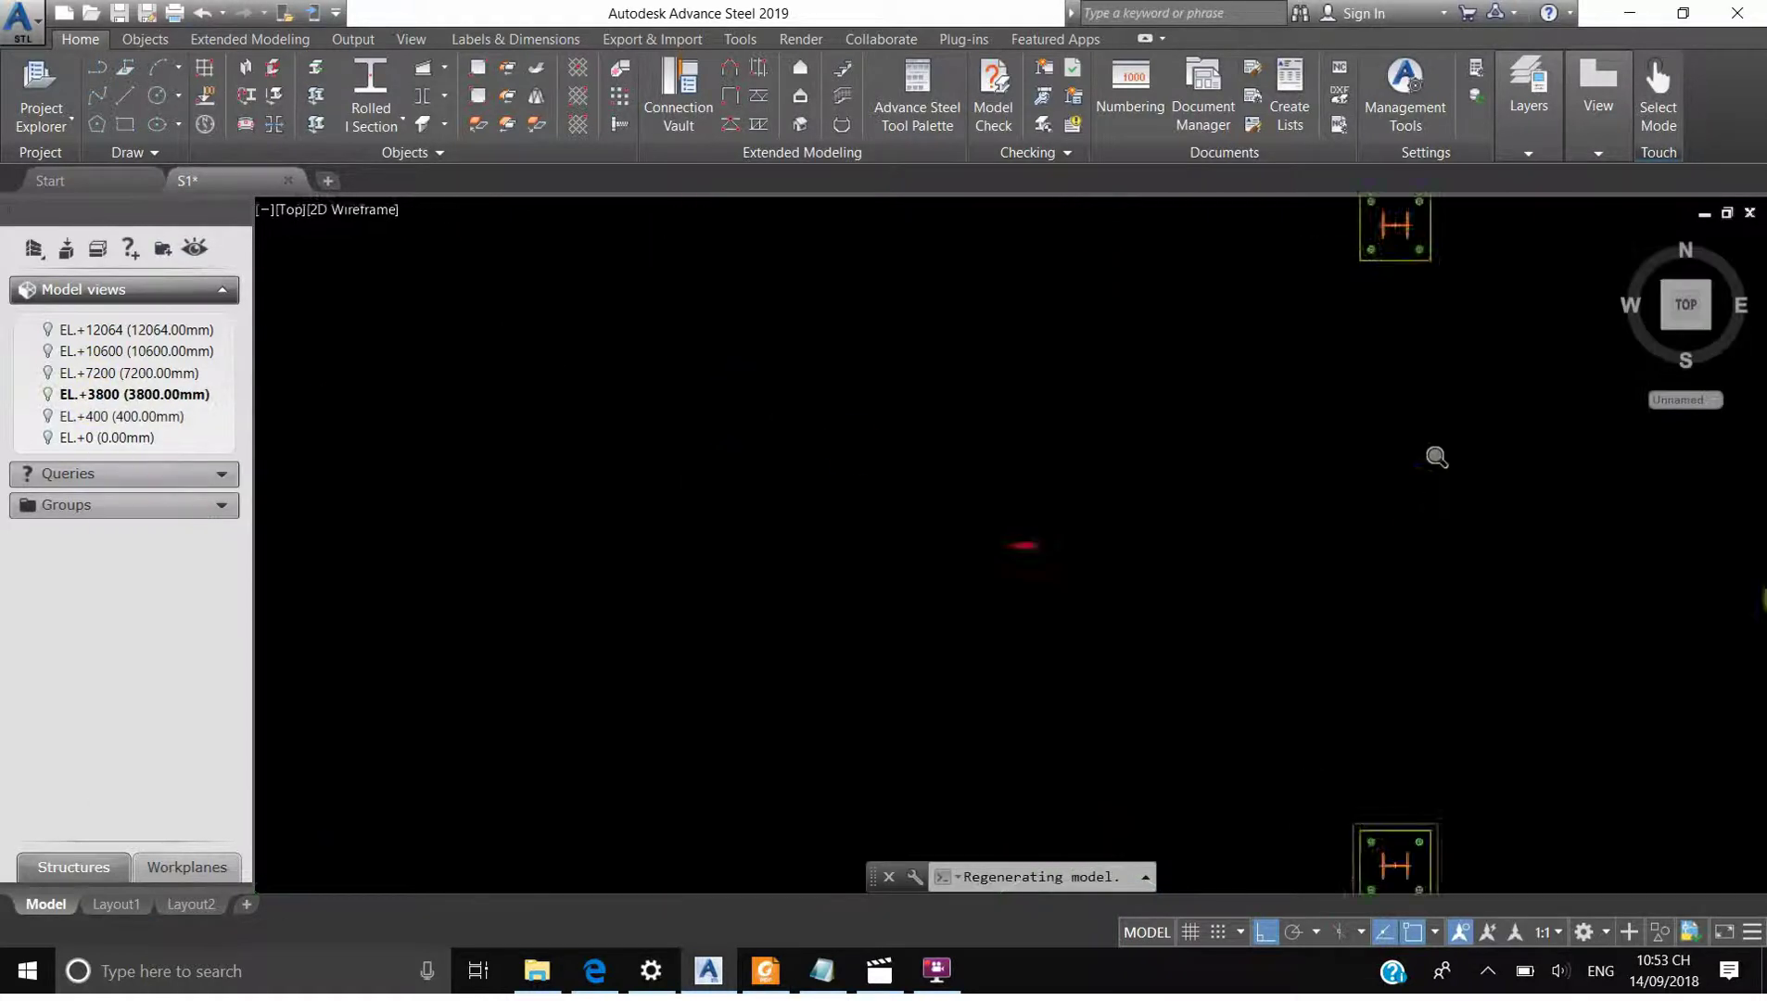
middle_click_drag(1156, 484, 1097, 484)
scroll(768, 486, "down", 10)
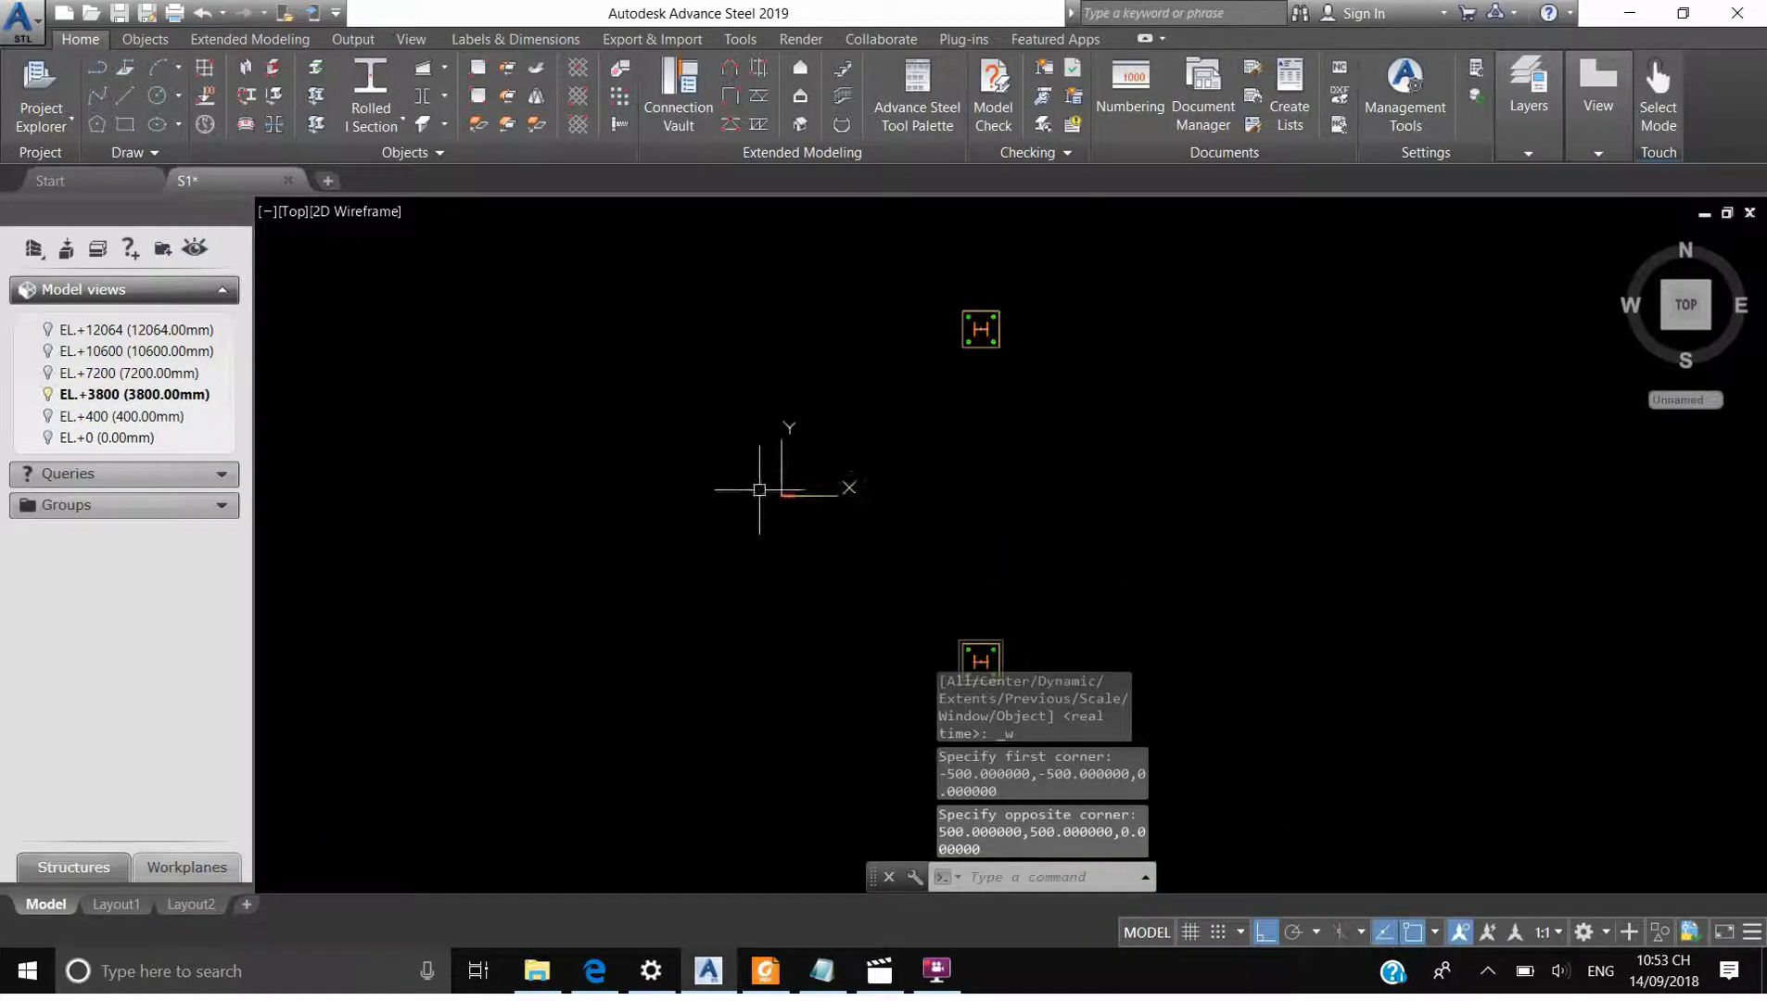
middle_click_drag(955, 464, 776, 461)
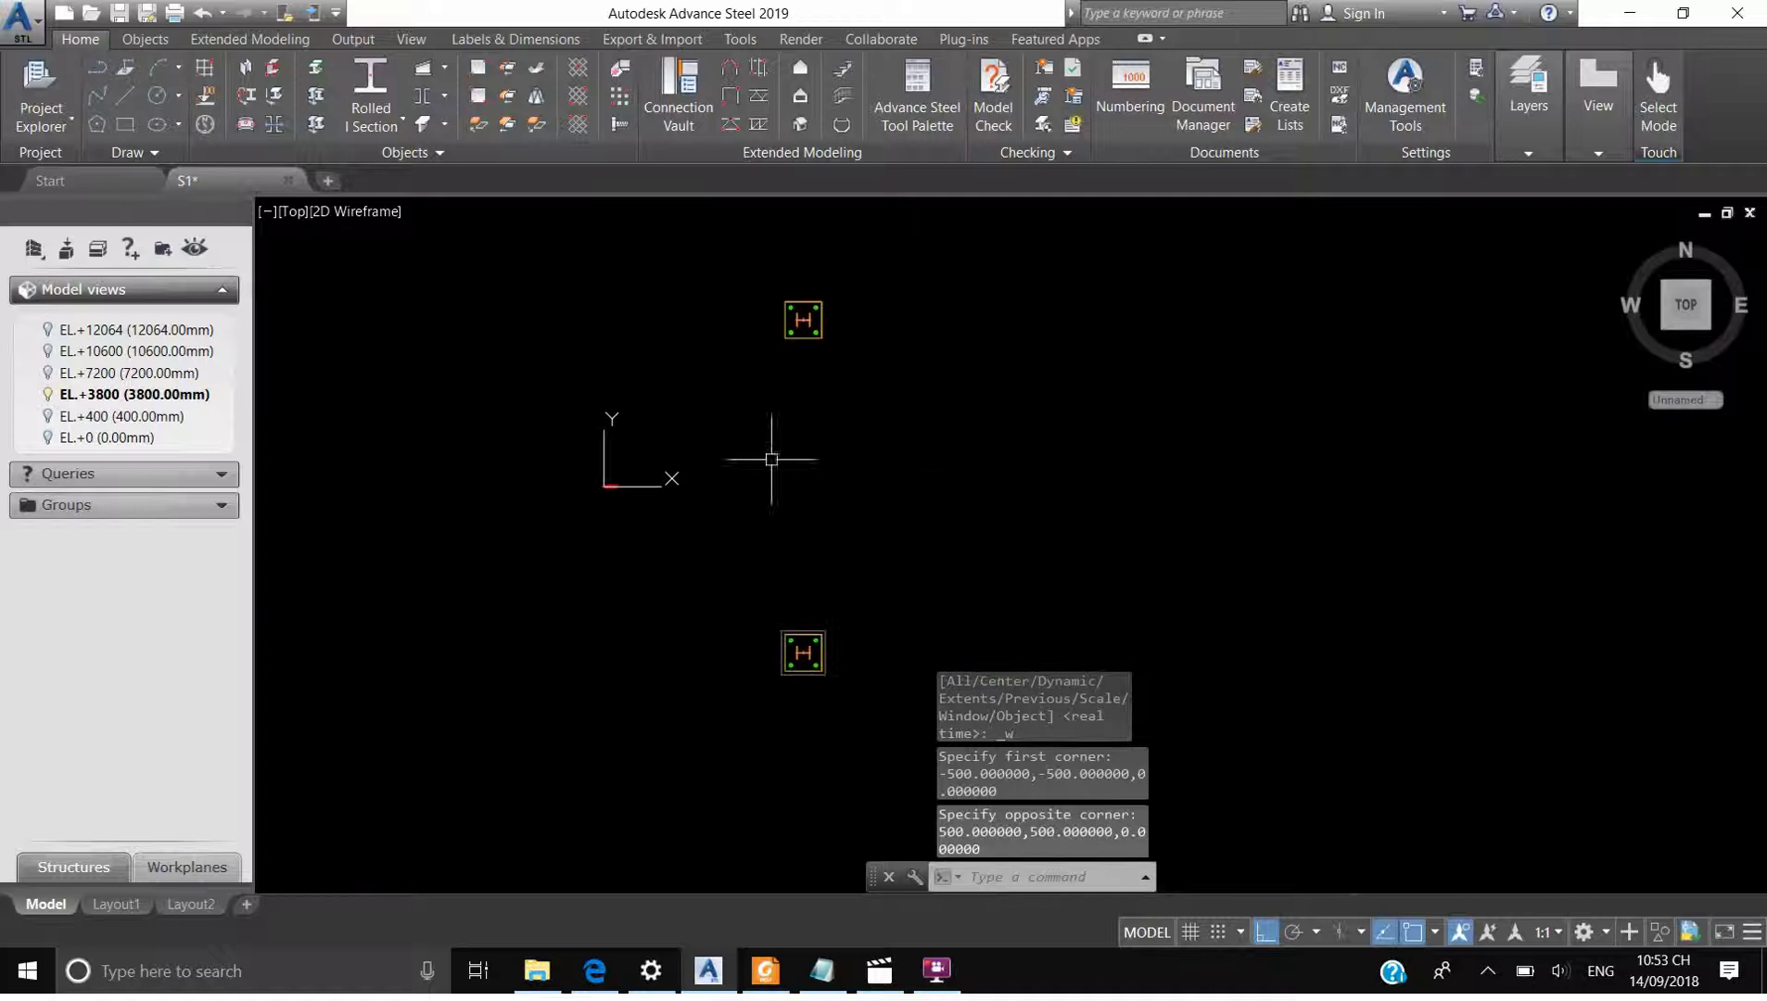
Place a rolled I-section beam from one column's node to the other's using Node snap
left_click(374, 119)
left_click(380, 169)
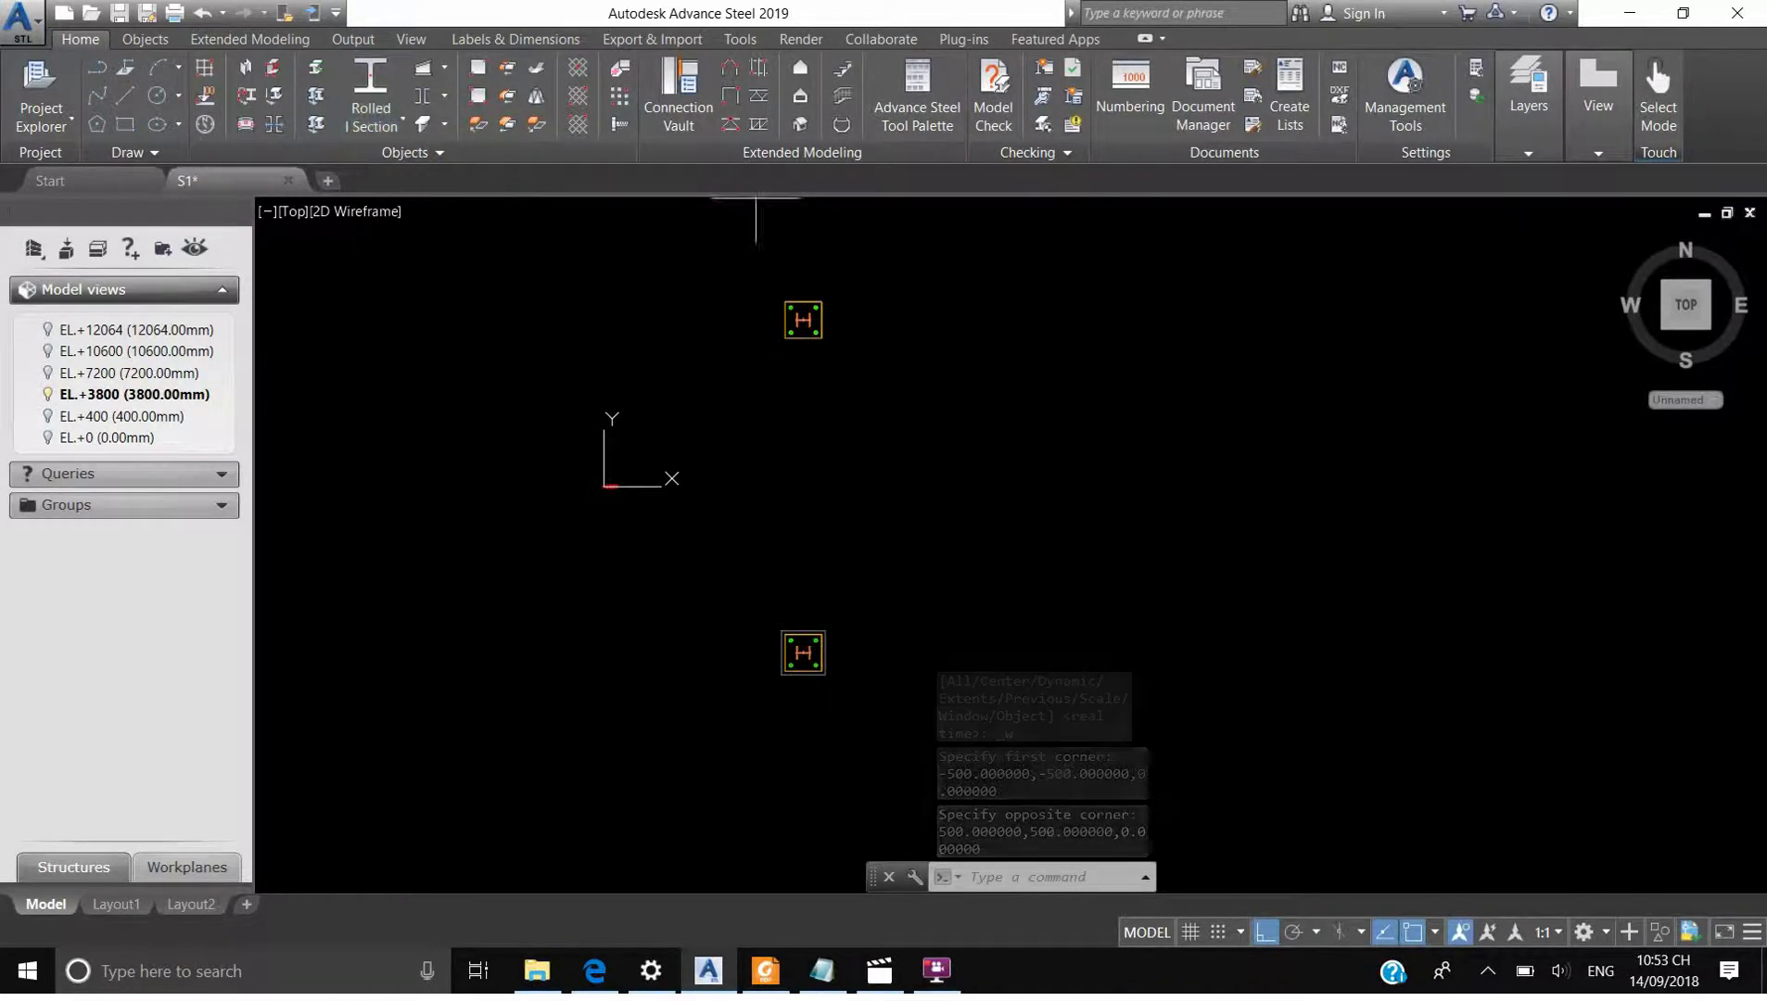
scroll(816, 268, "up", 3)
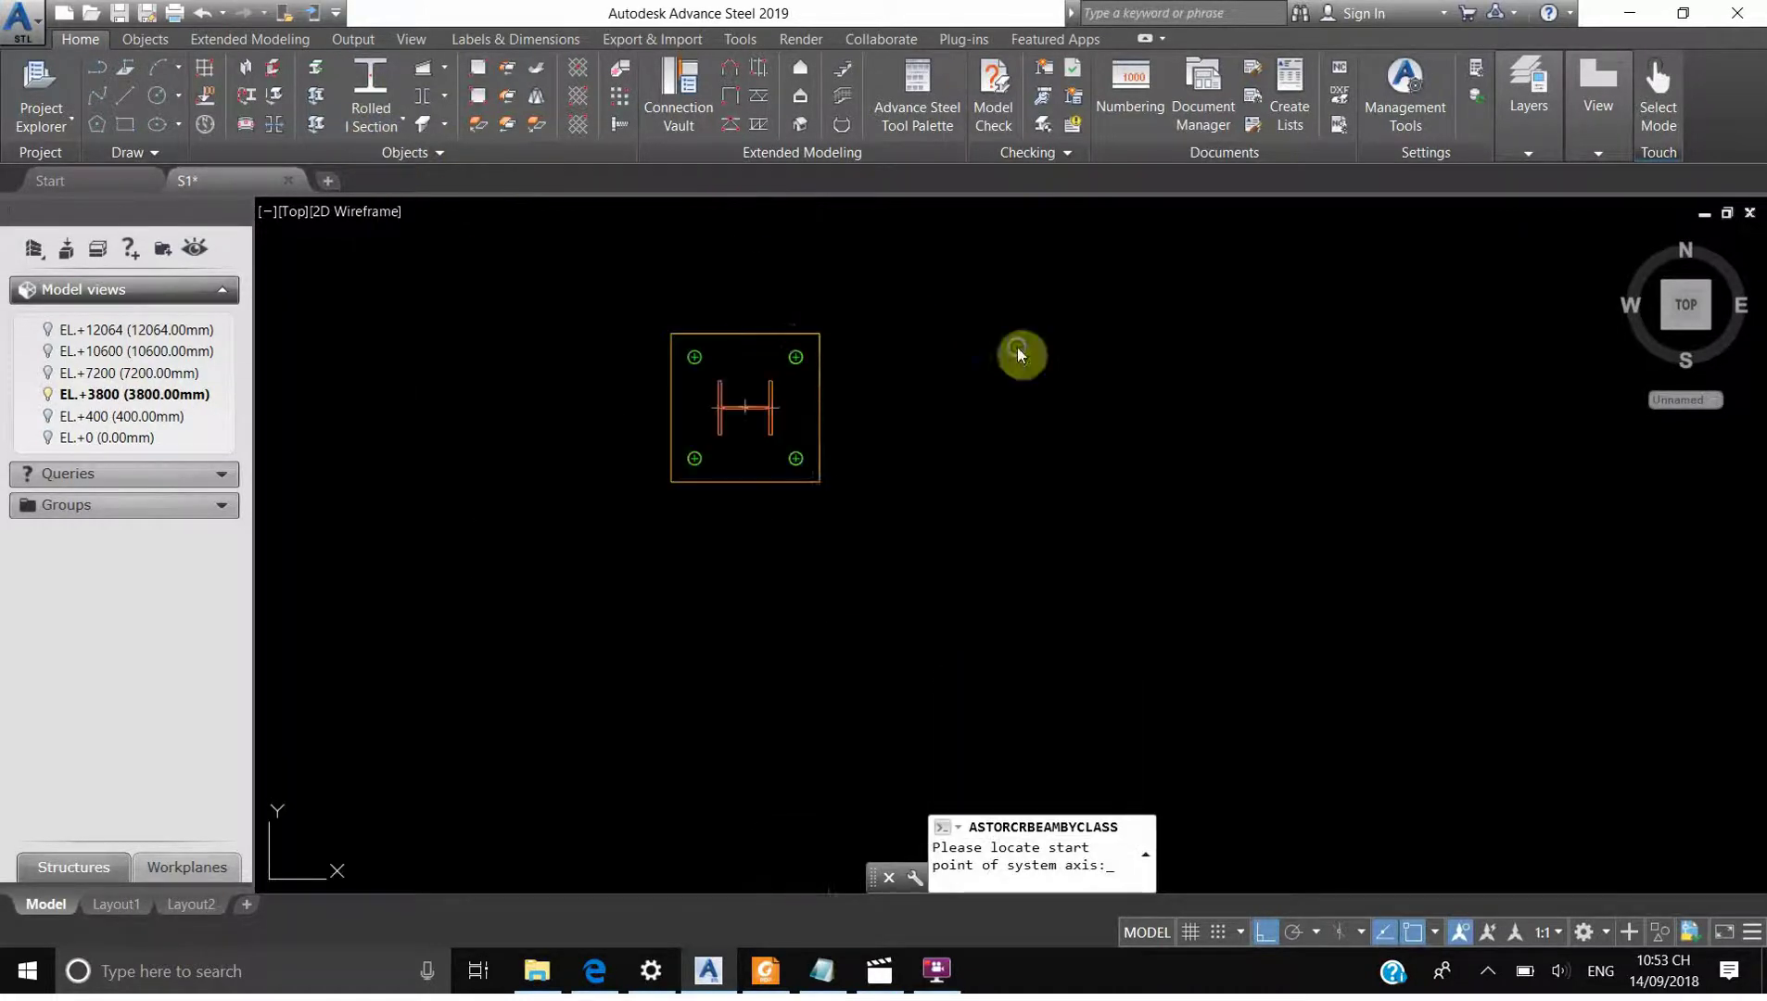
right_click(814, 280, "shift")
left_click(854, 699)
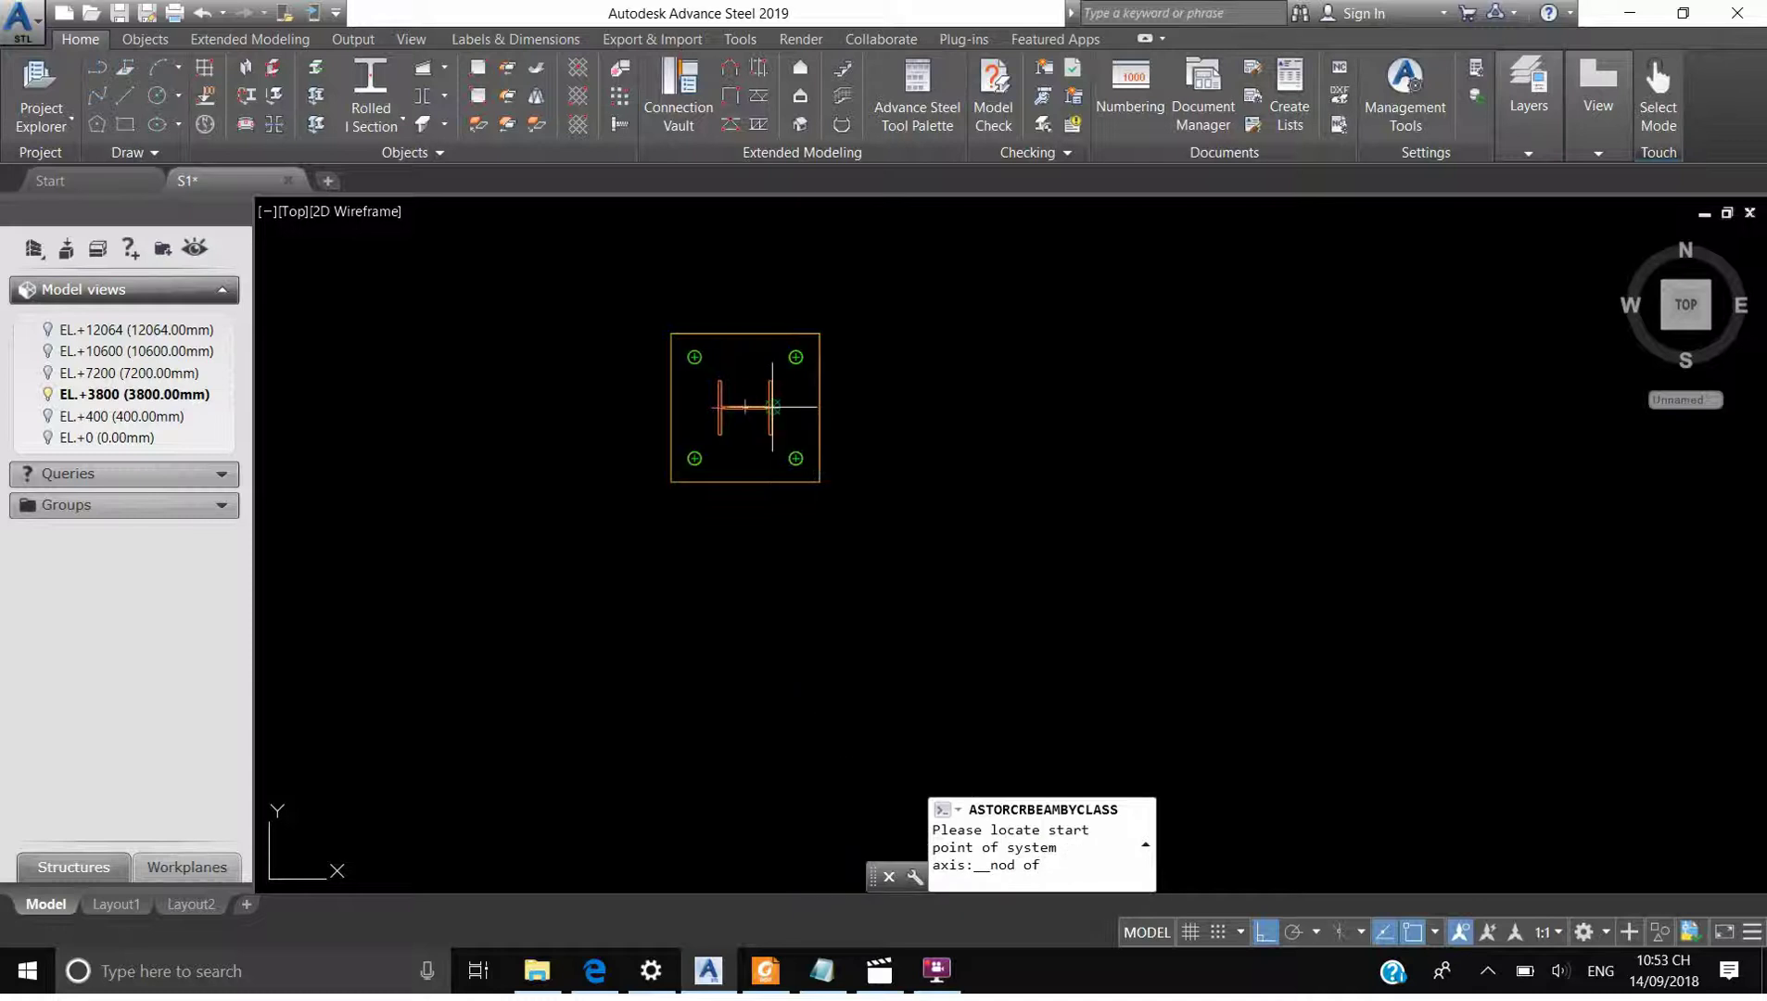
scroll(746, 406, "up", 4)
left_click(751, 408)
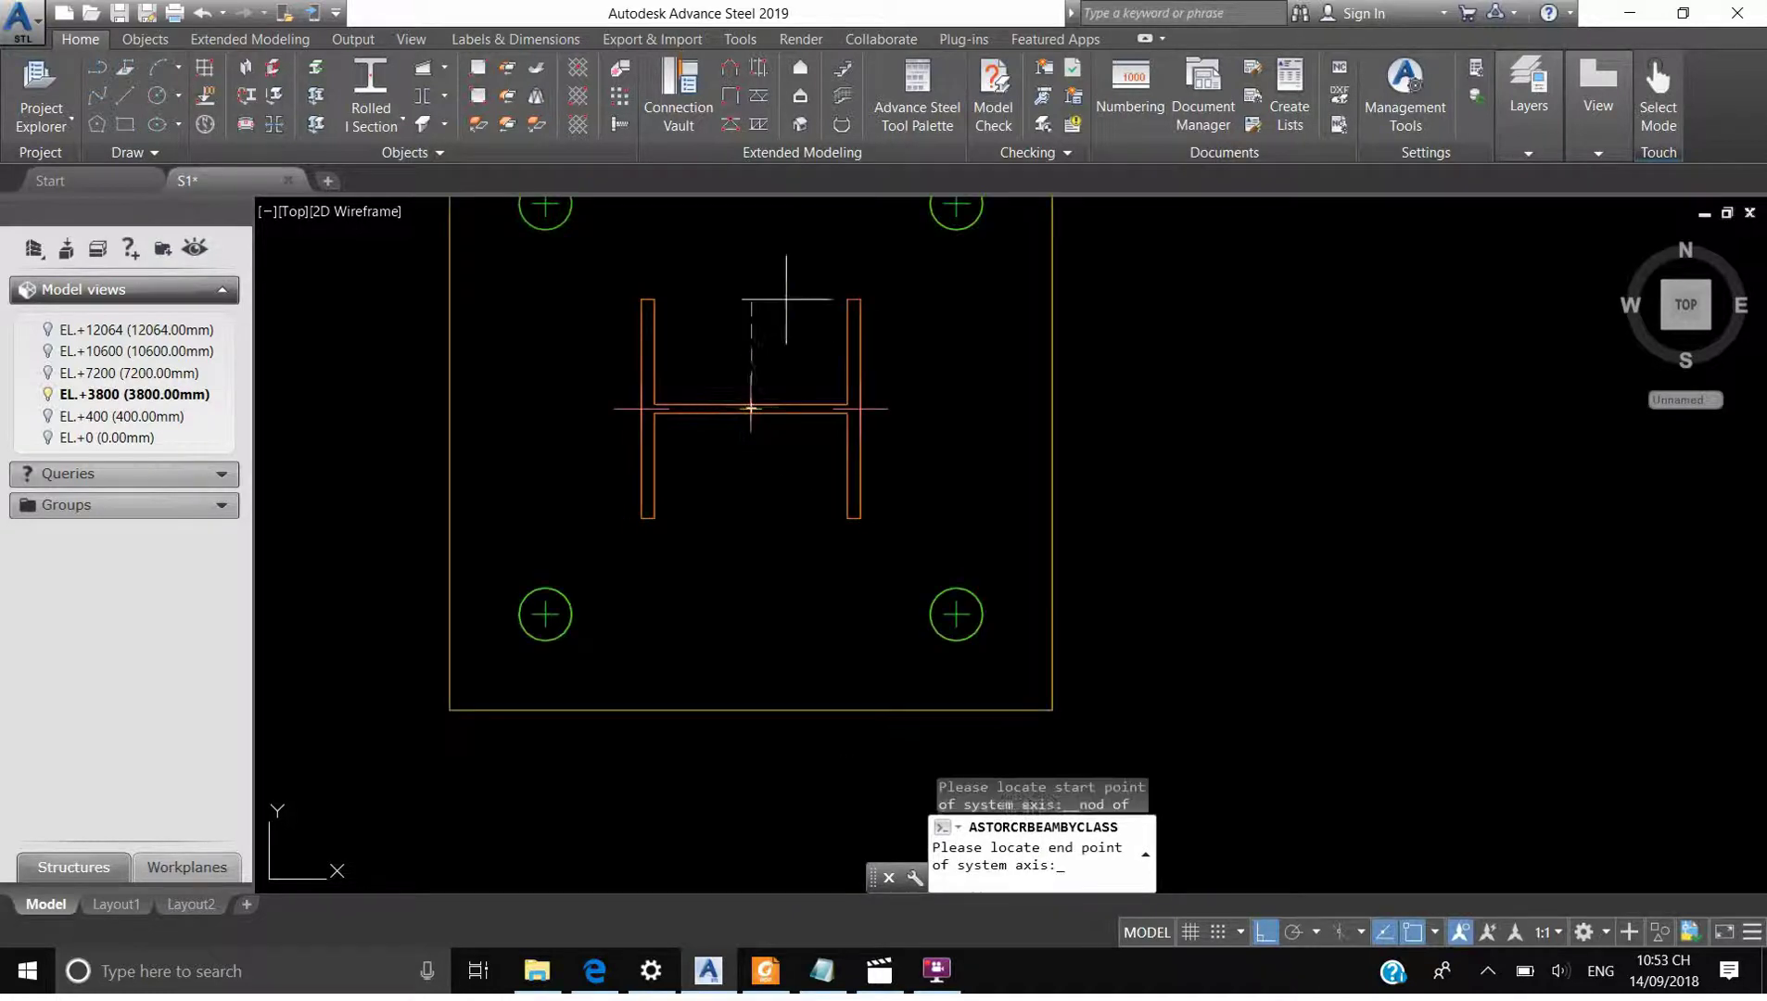
scroll(788, 306, "down", 5)
scroll(790, 508, "up", 4)
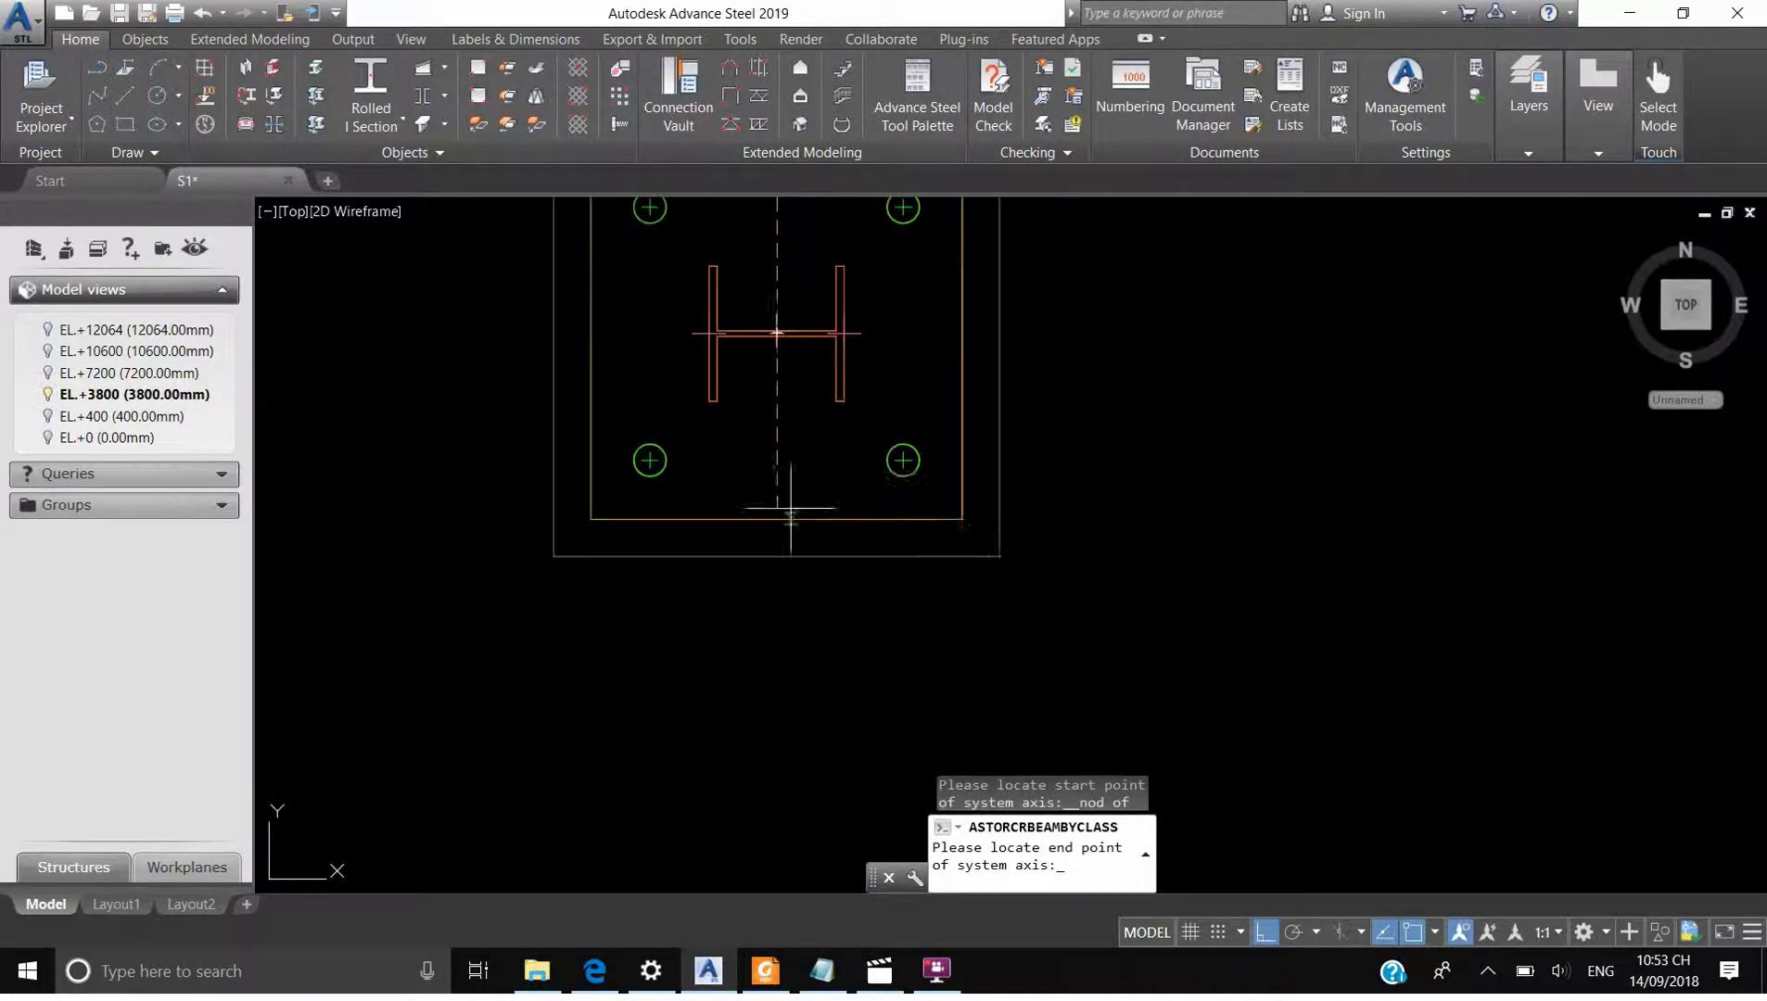
right_click(778, 334, "shift")
left_click(845, 753)
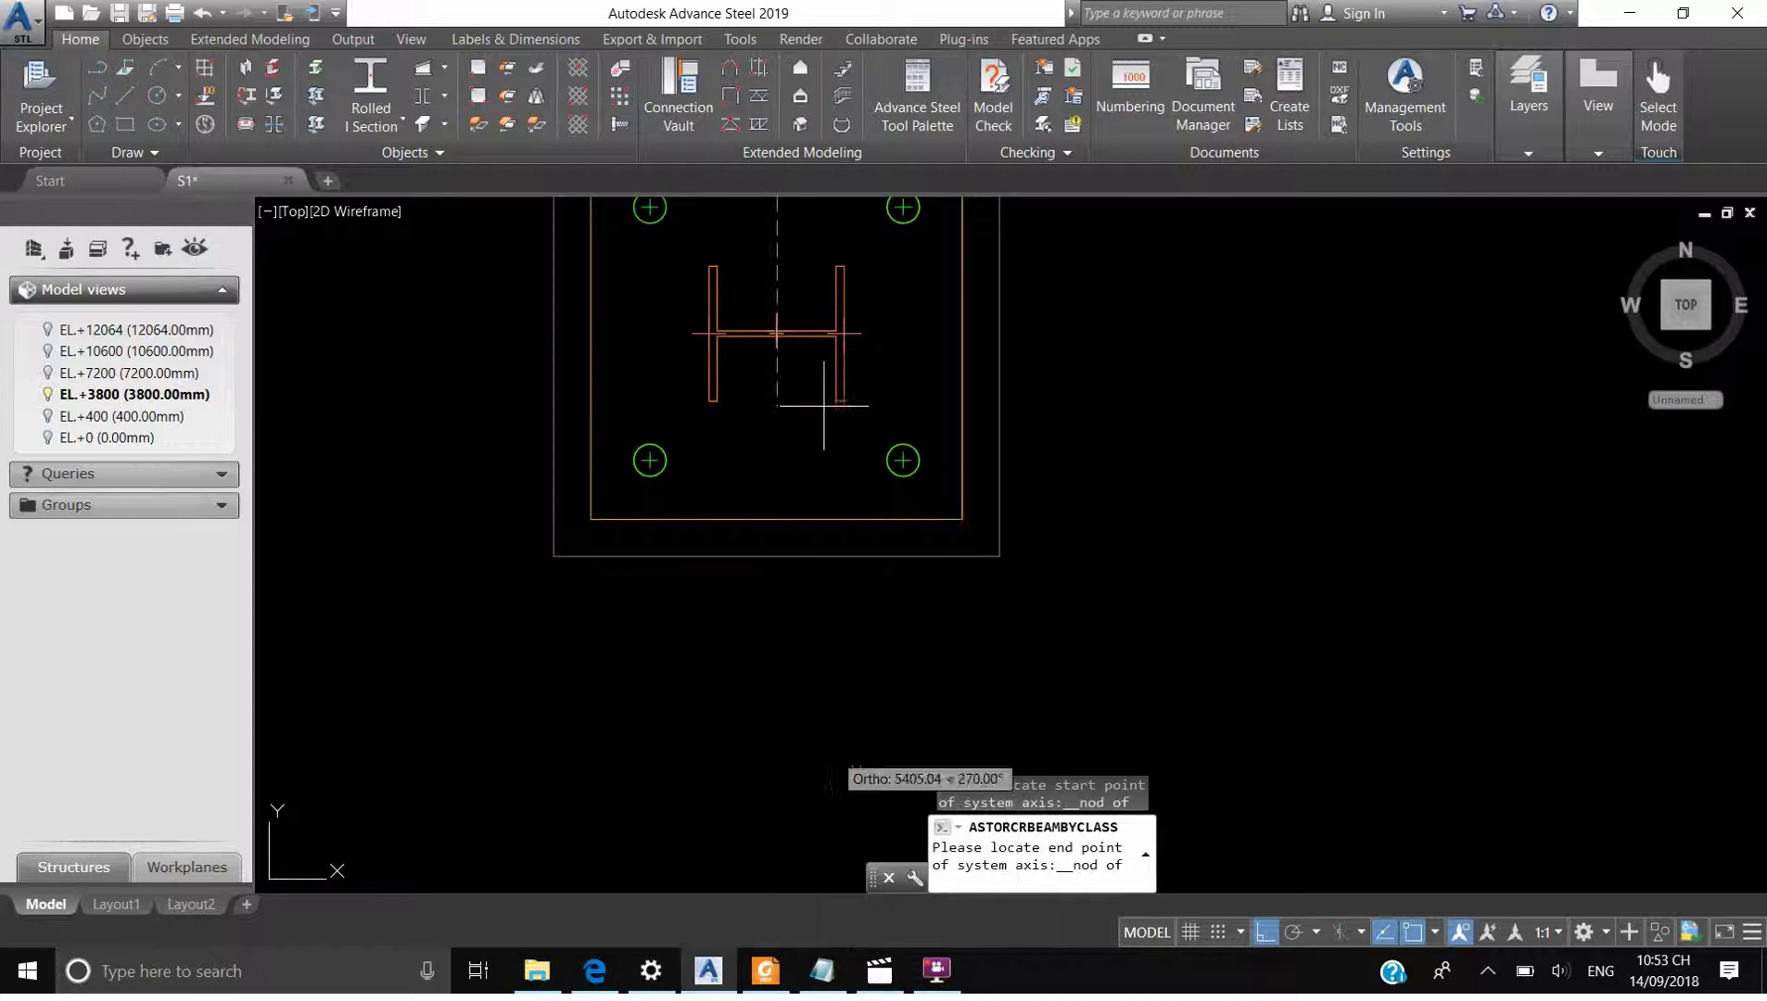
scroll(808, 346, "down", 4)
left_click(701, 284)
scroll(758, 575, "down", 4)
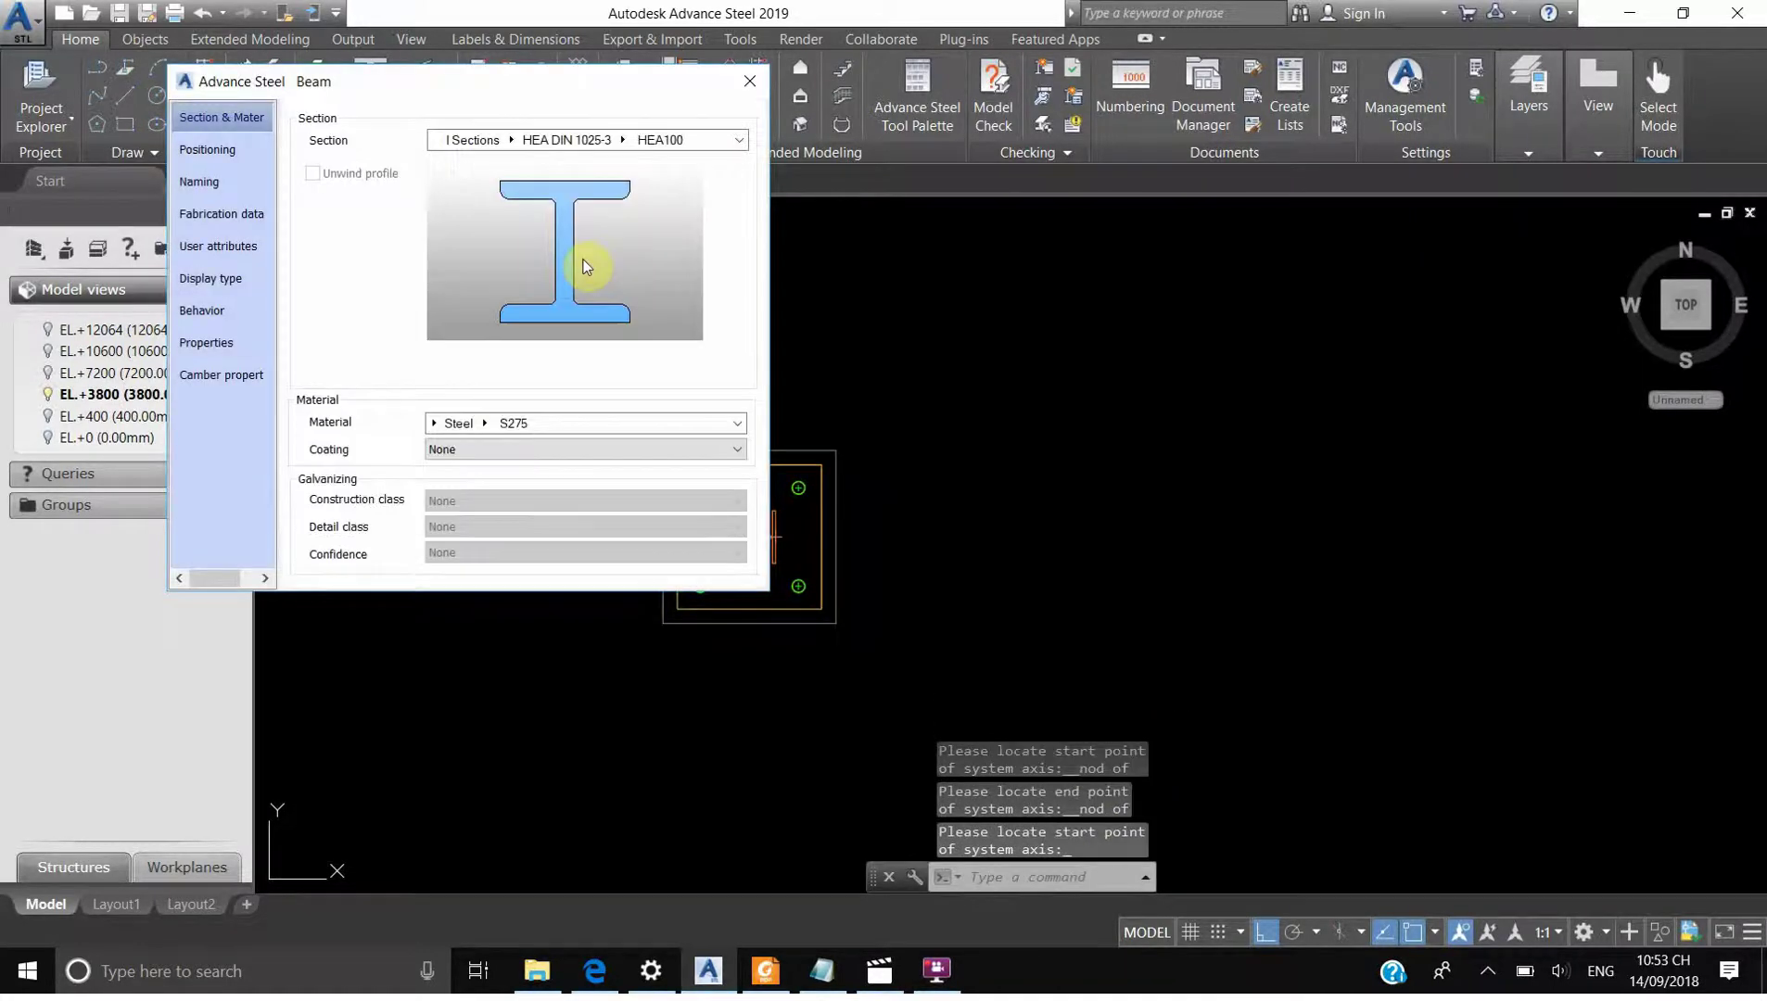
left_click(512, 140)
left_click(630, 165)
left_click(511, 141)
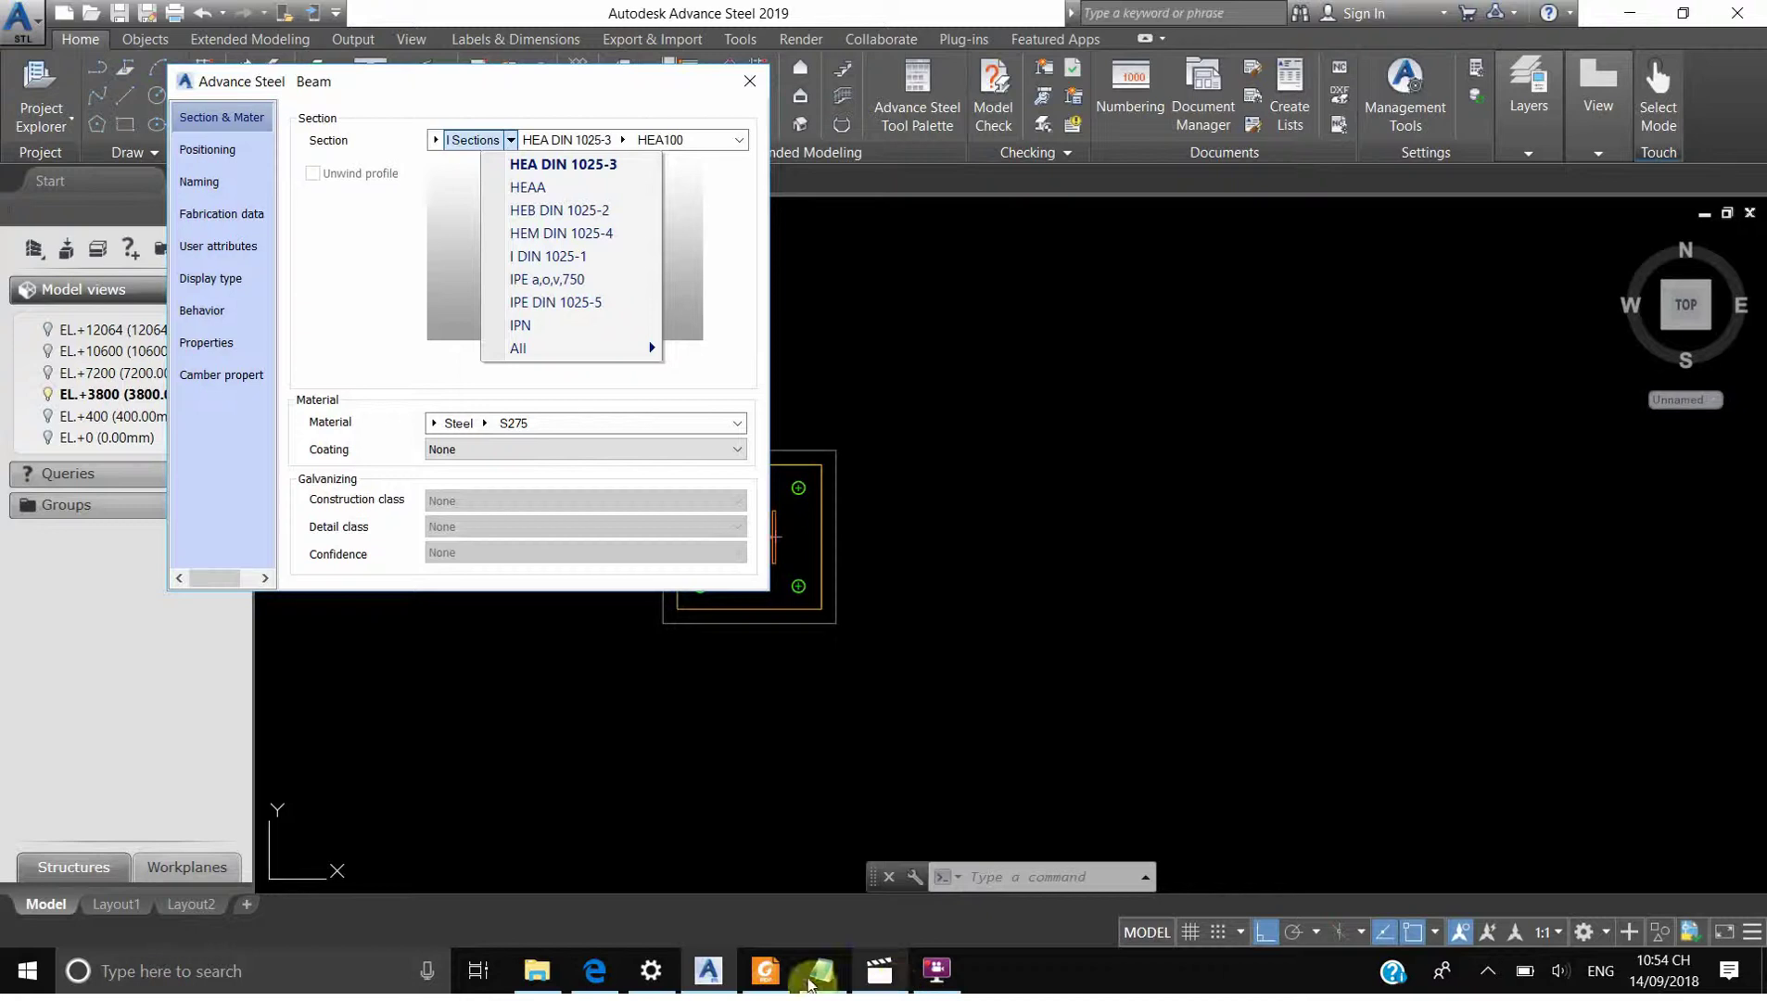
left_click(765, 968)
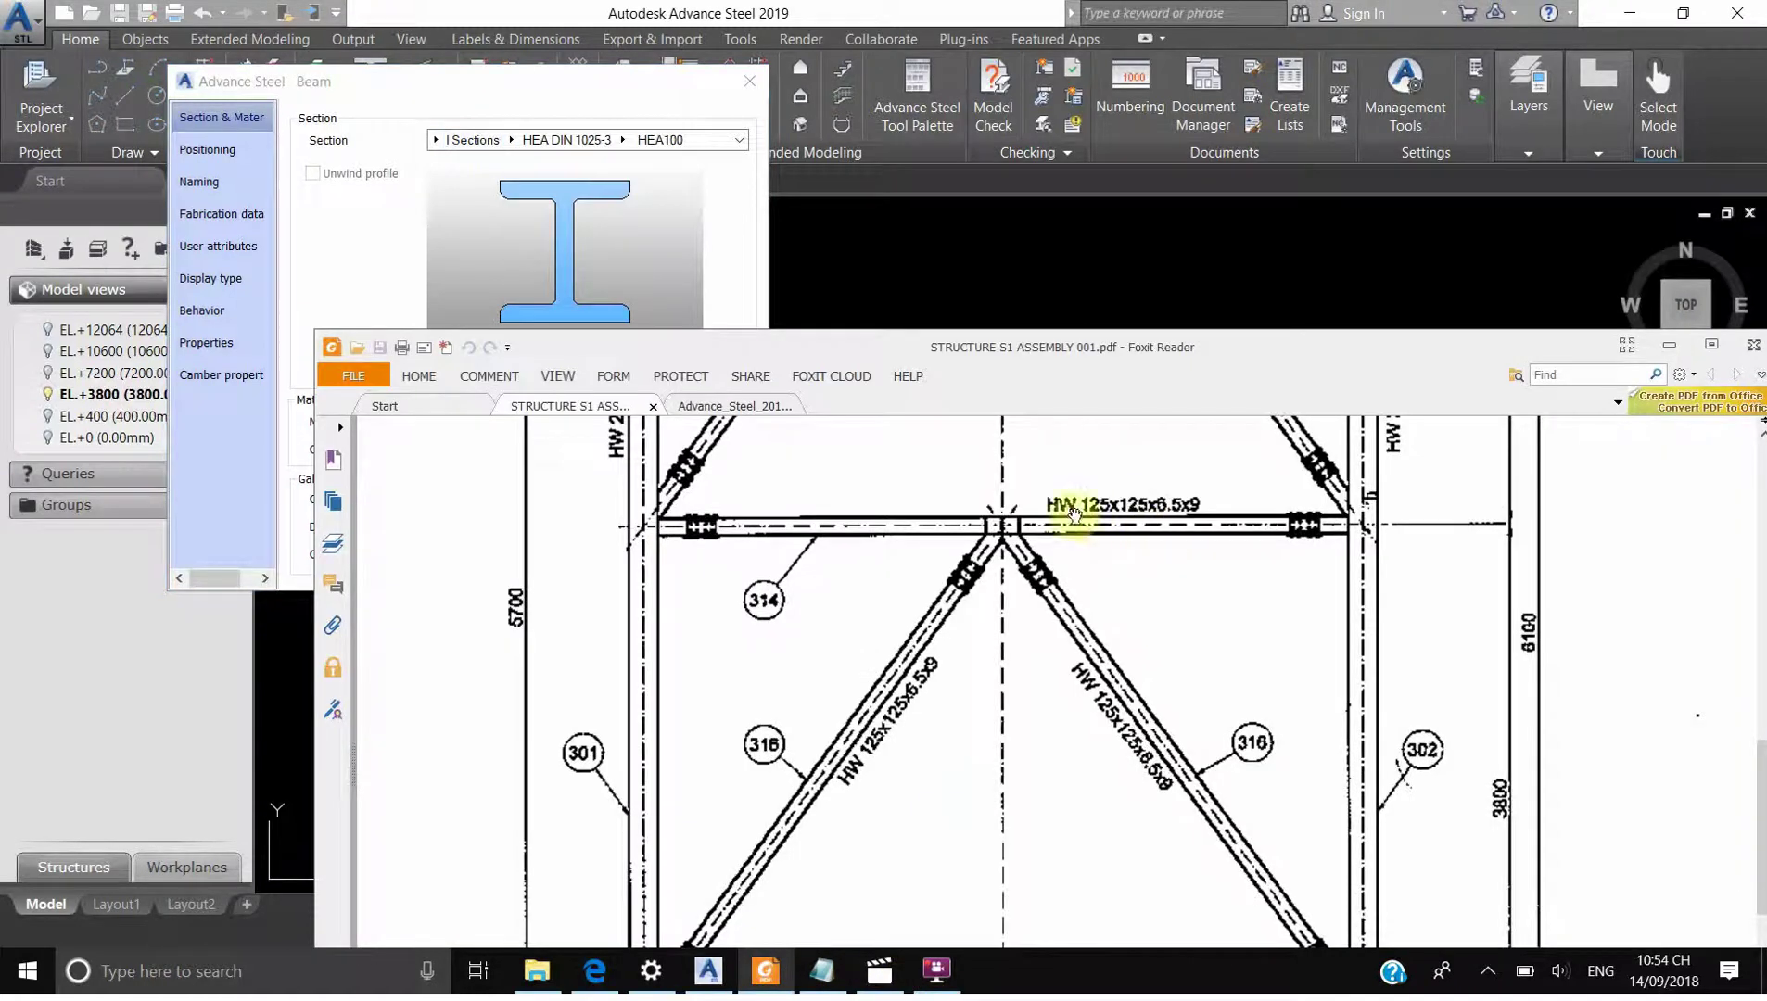
left_click(511, 140)
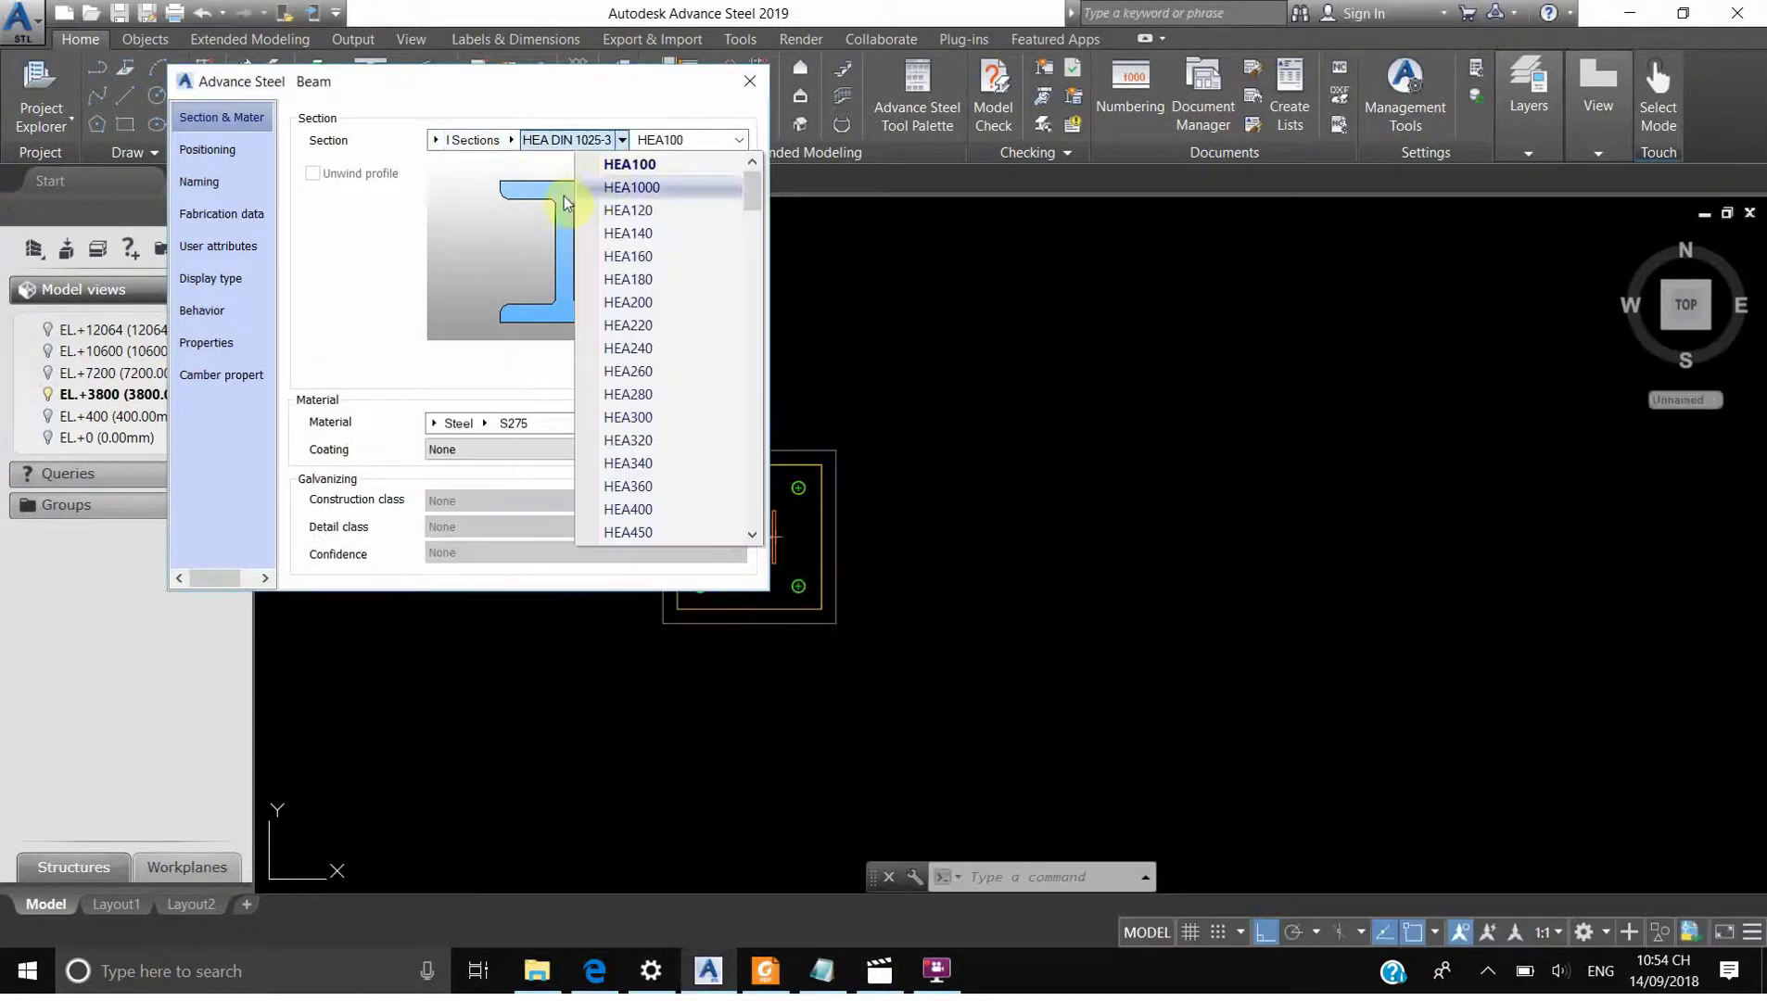
left_click(563, 164)
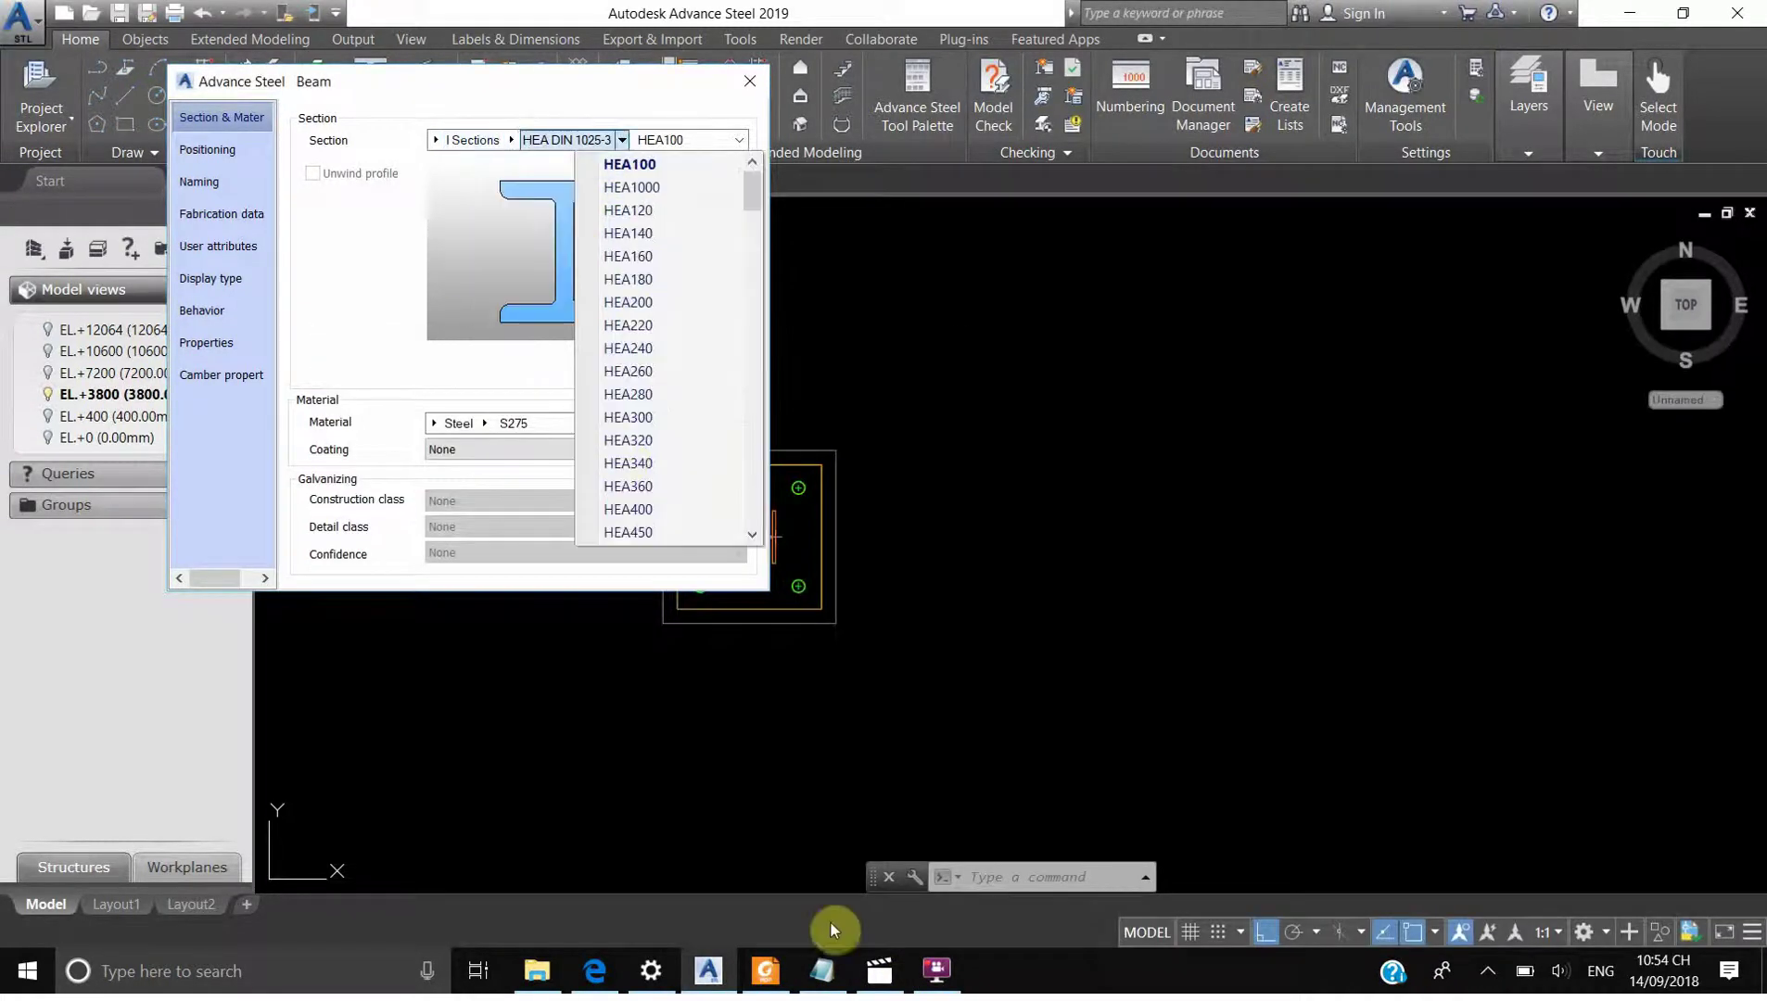
left_click(765, 968)
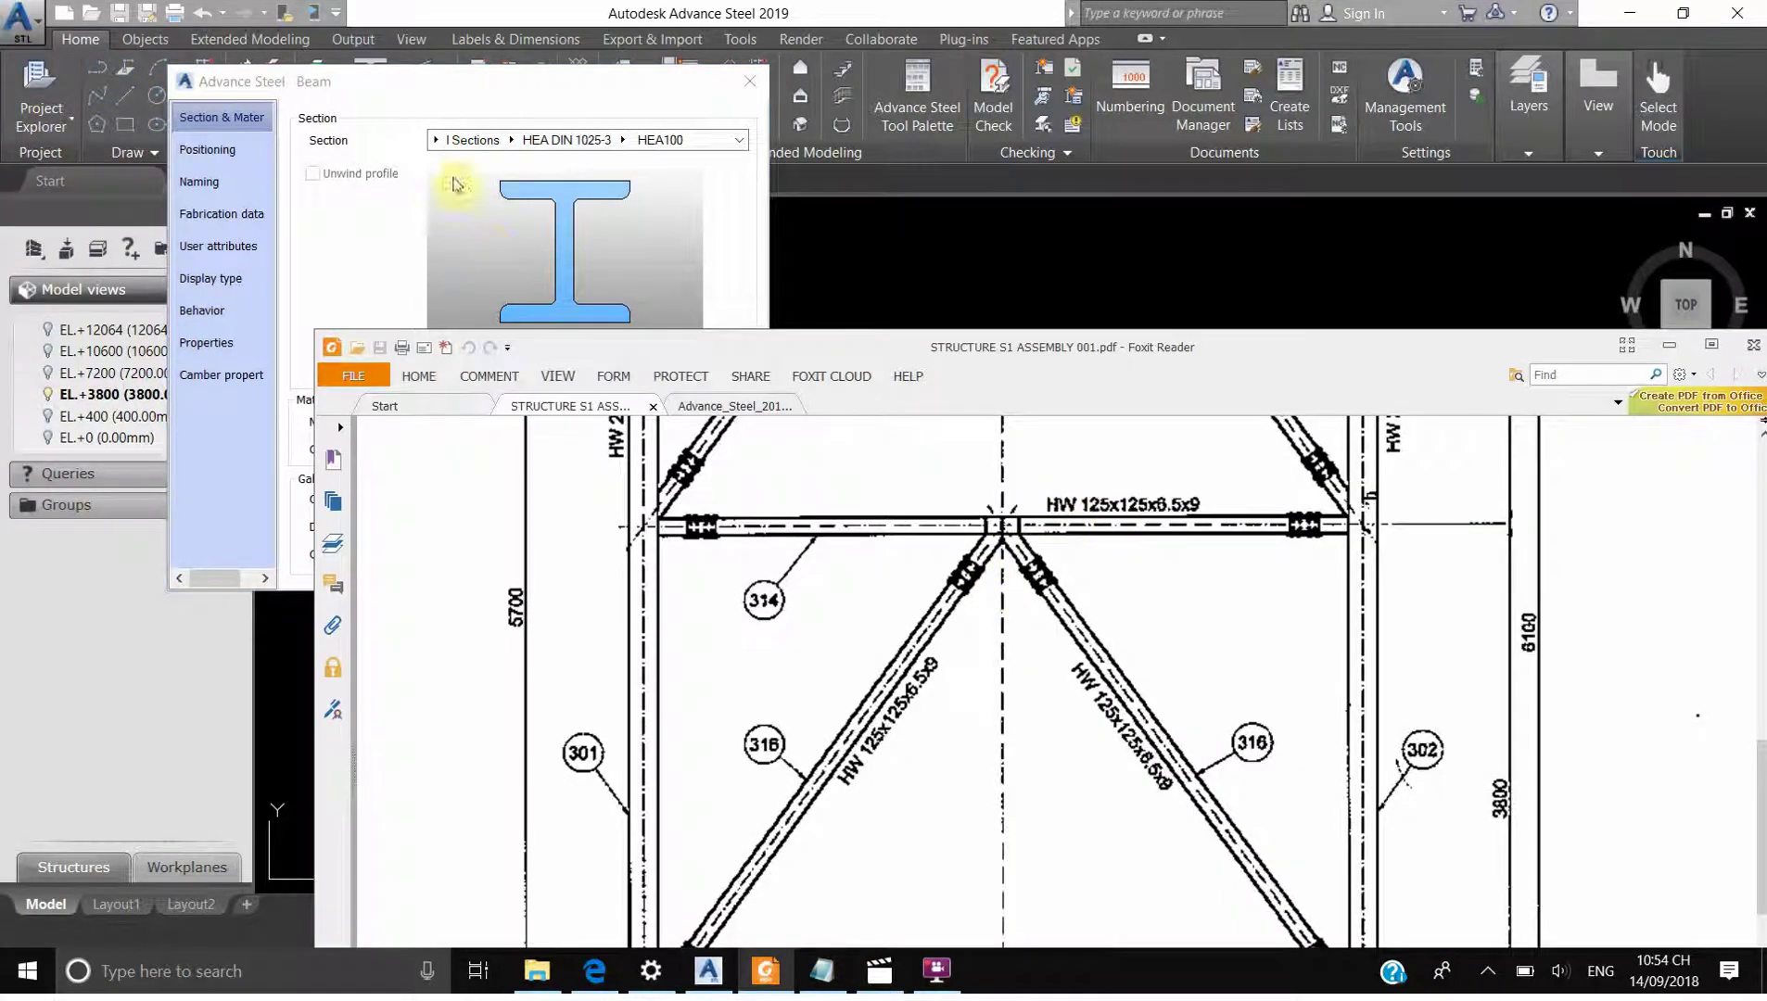
left_click(512, 145)
left_click(634, 171)
left_click(512, 138)
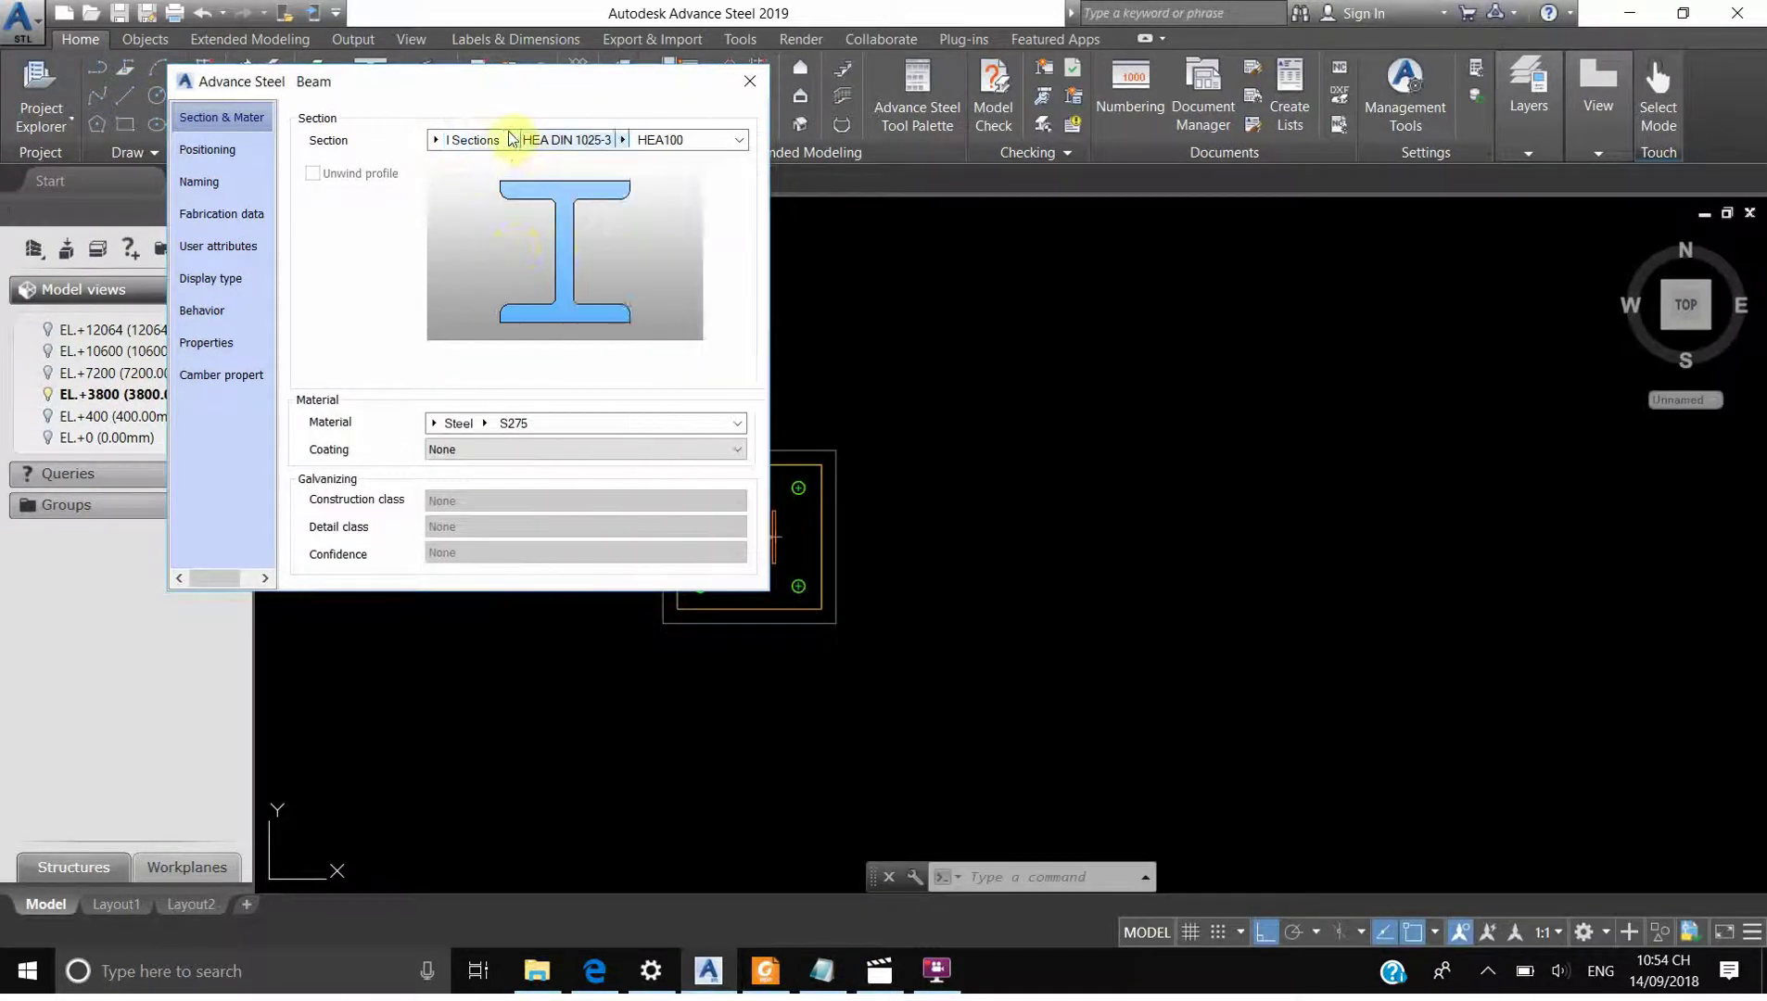
left_click(562, 164)
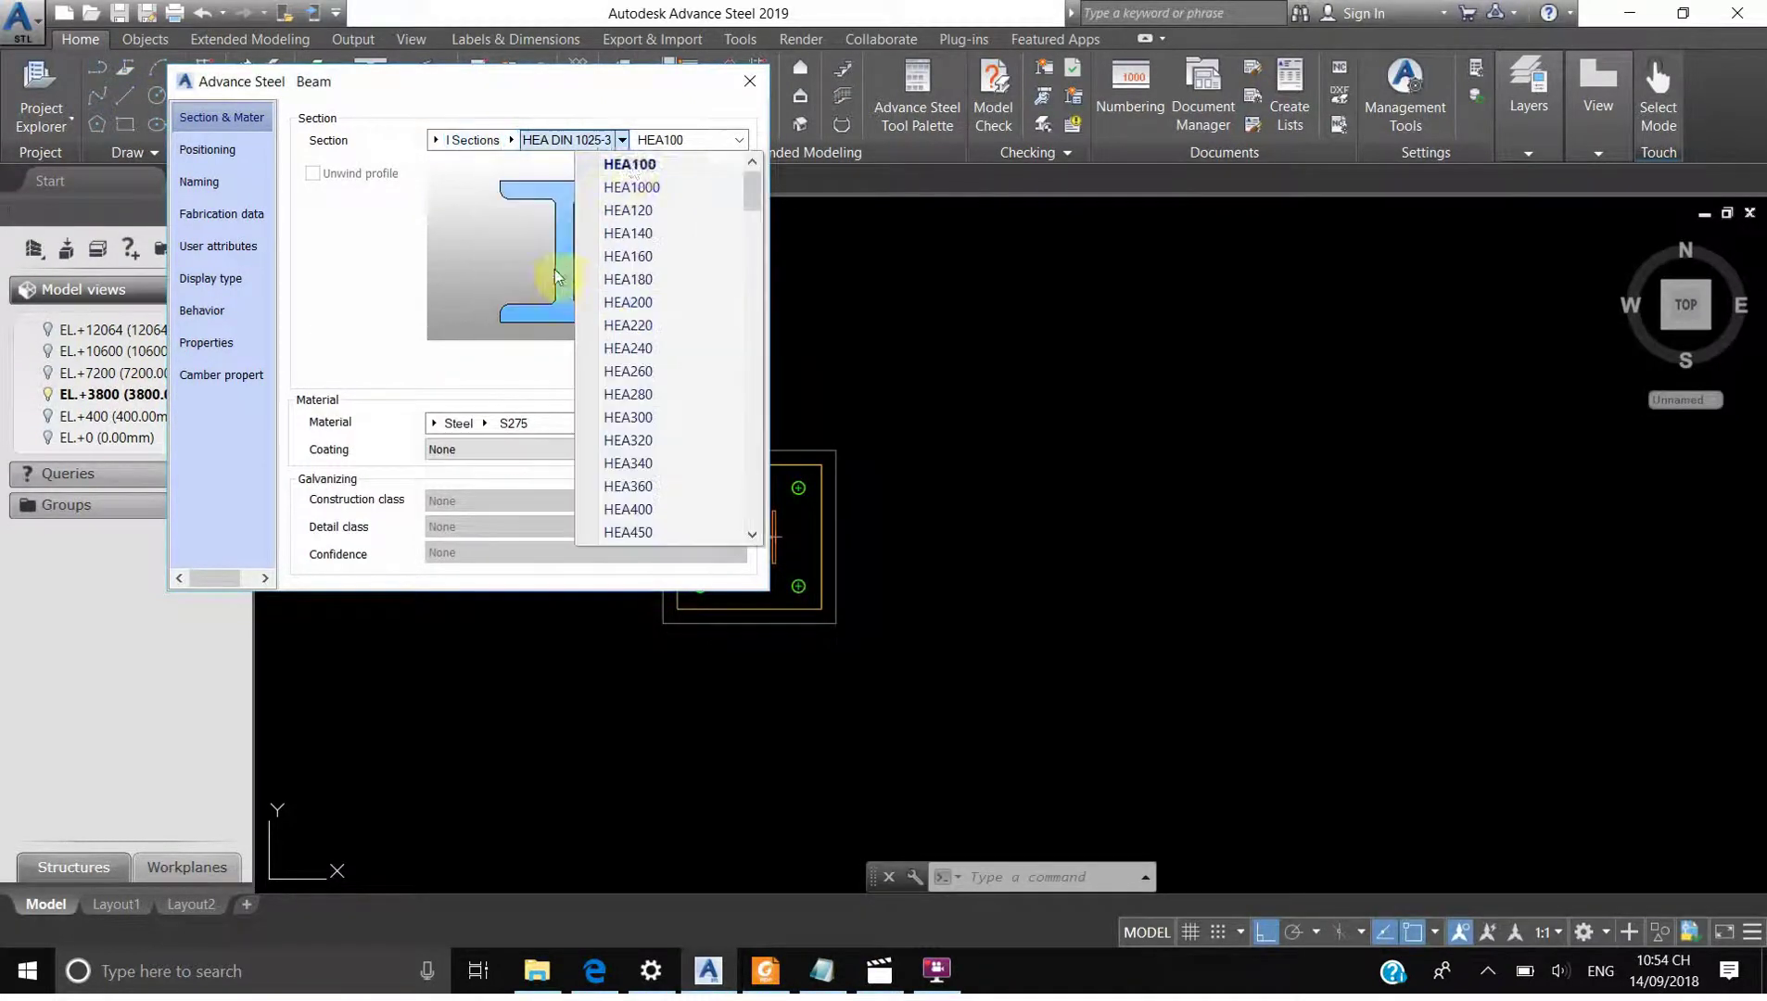
left_click(569, 112)
left_click(750, 81)
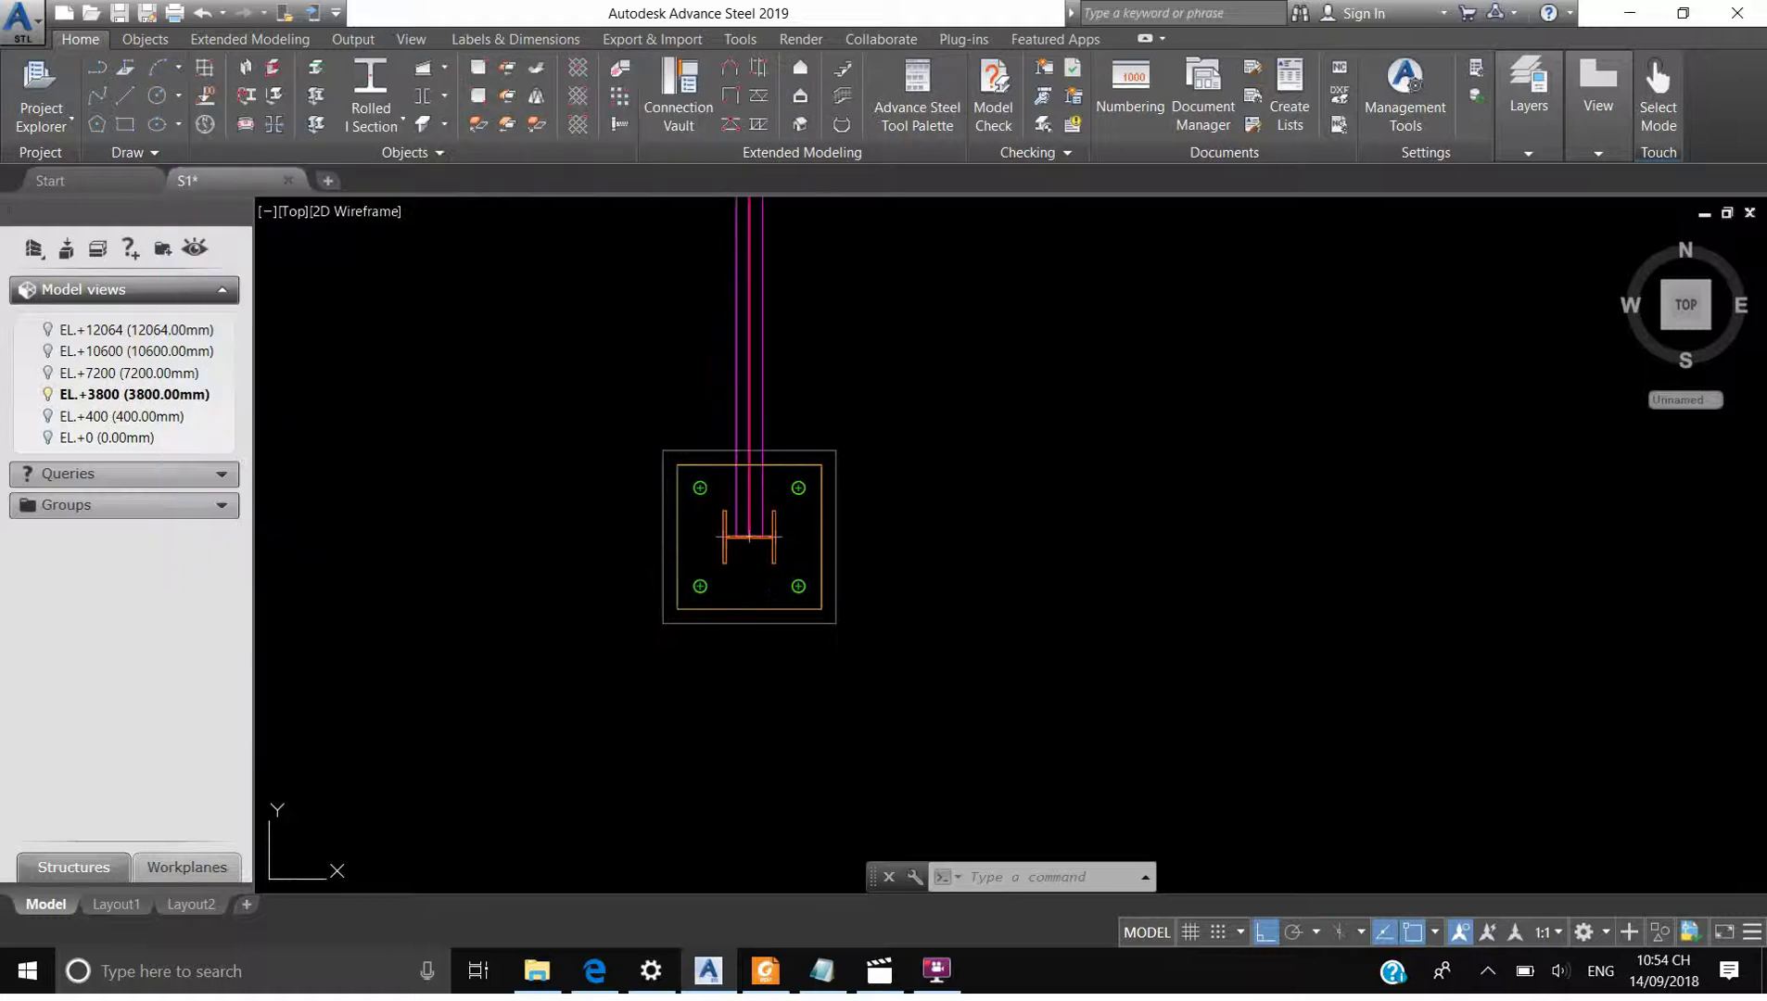
left_click(743, 396)
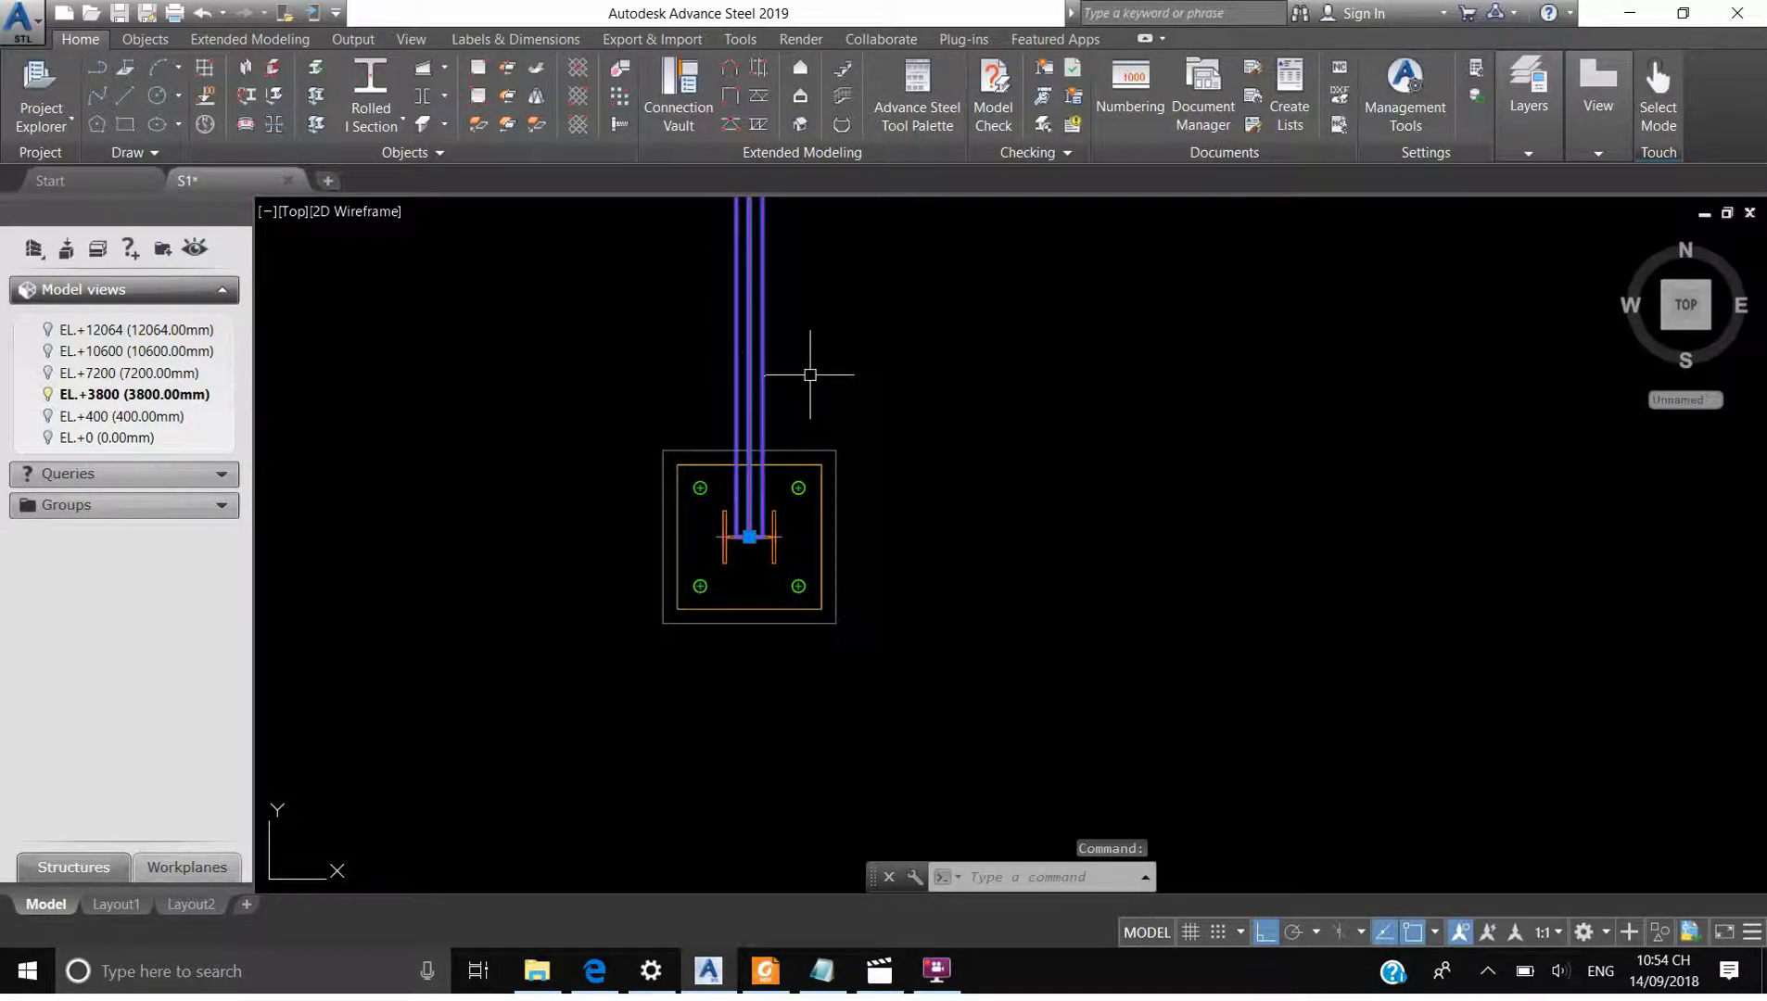
scroll(809, 375, "up", 2)
middle_click_drag(840, 374, 761, 453)
scroll(777, 421, "up", 2)
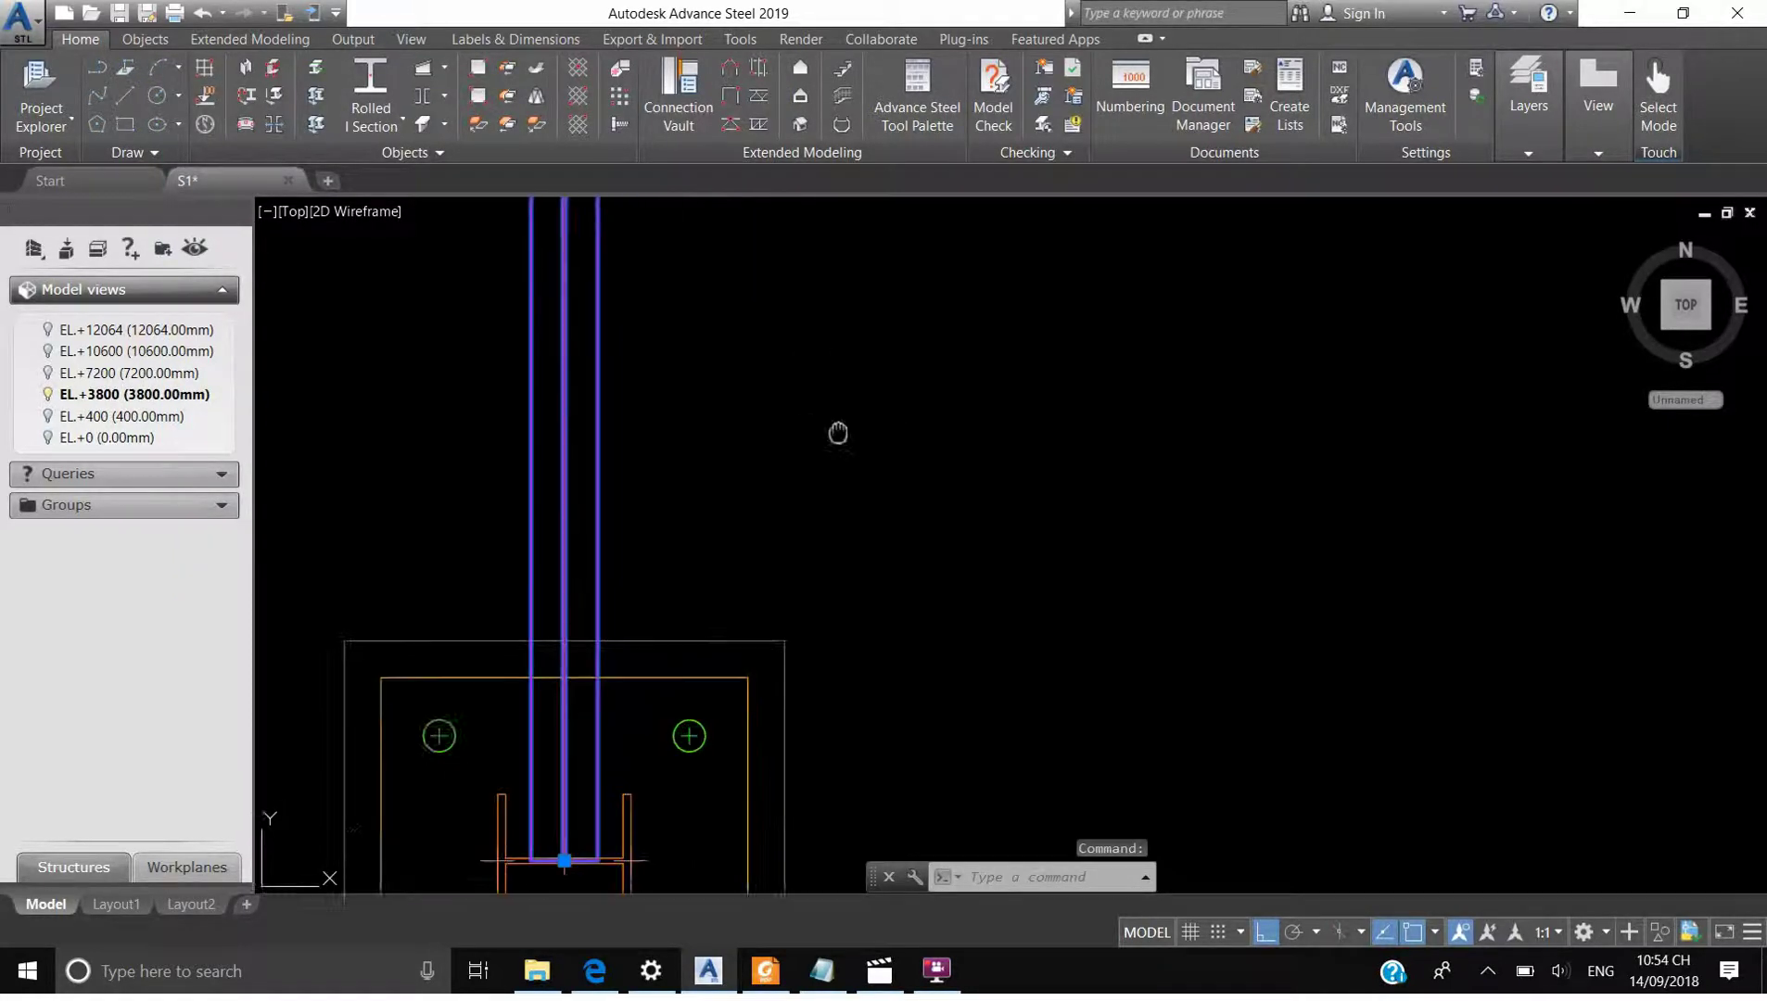
scroll(839, 418, "down", 3)
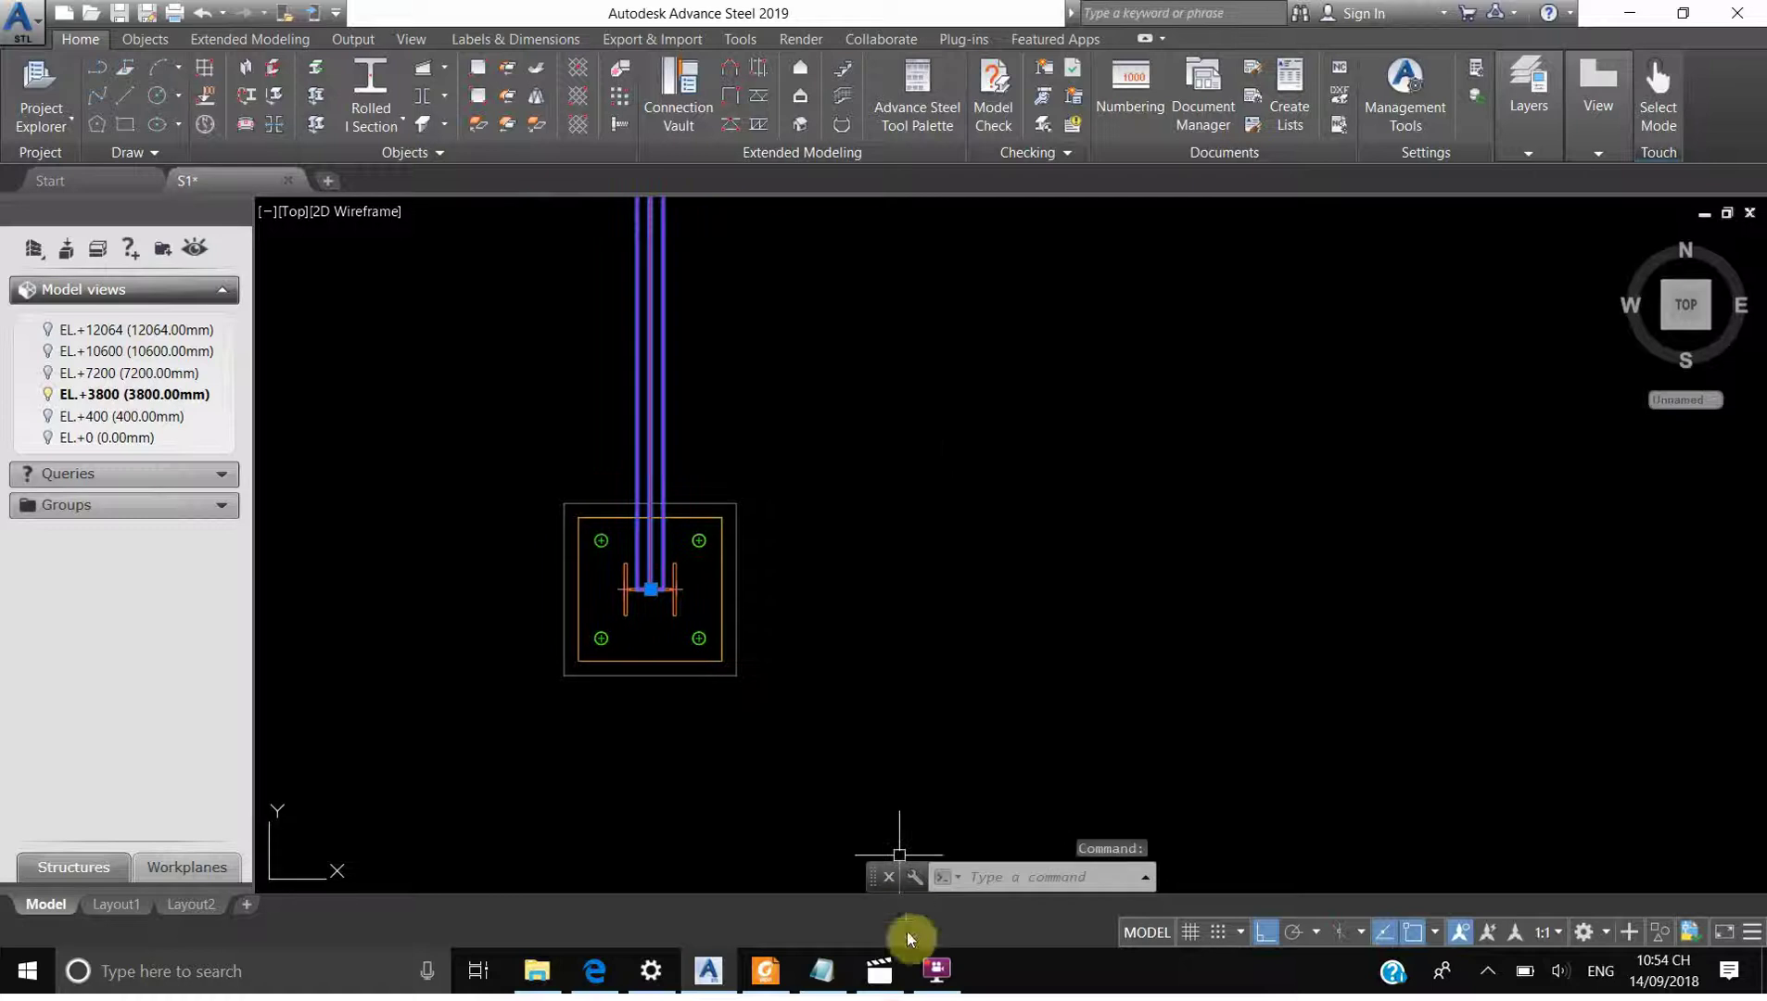
left_click(823, 967)
Review the preferred sizes, Section Class and Beam Section steps in the notes, then minimize Notepad
left_click(288, 320)
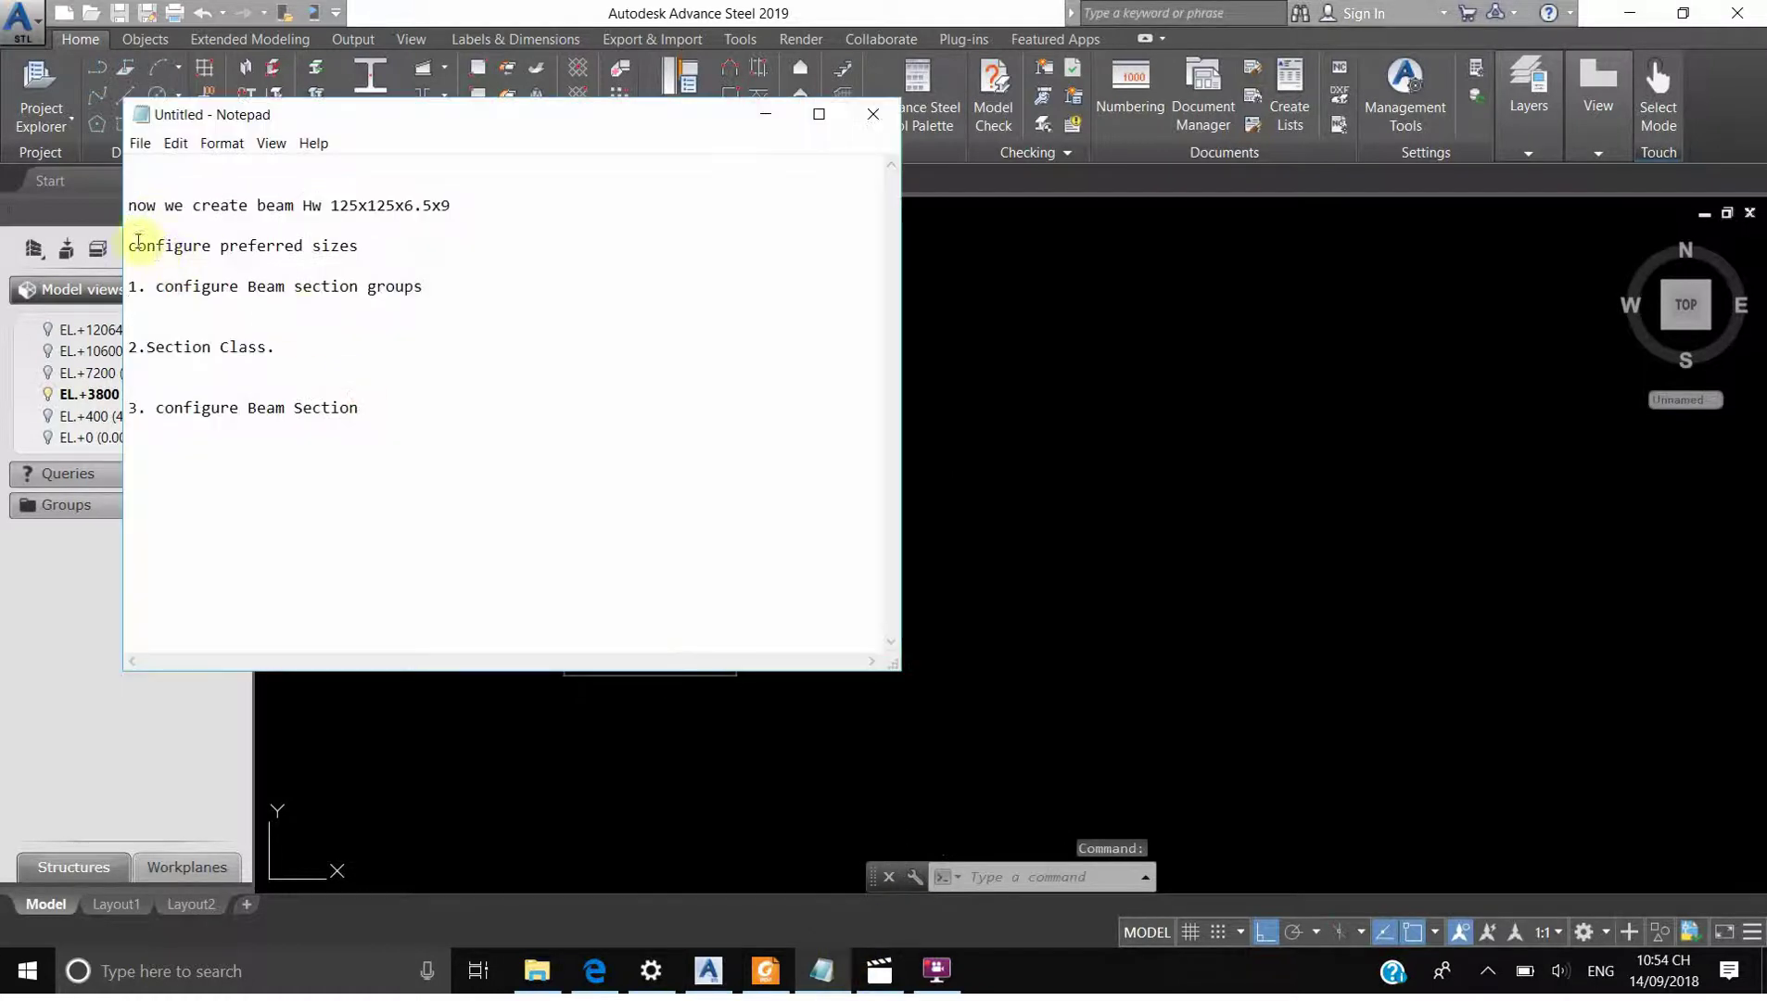
left_click_drag(137, 241, 470, 279)
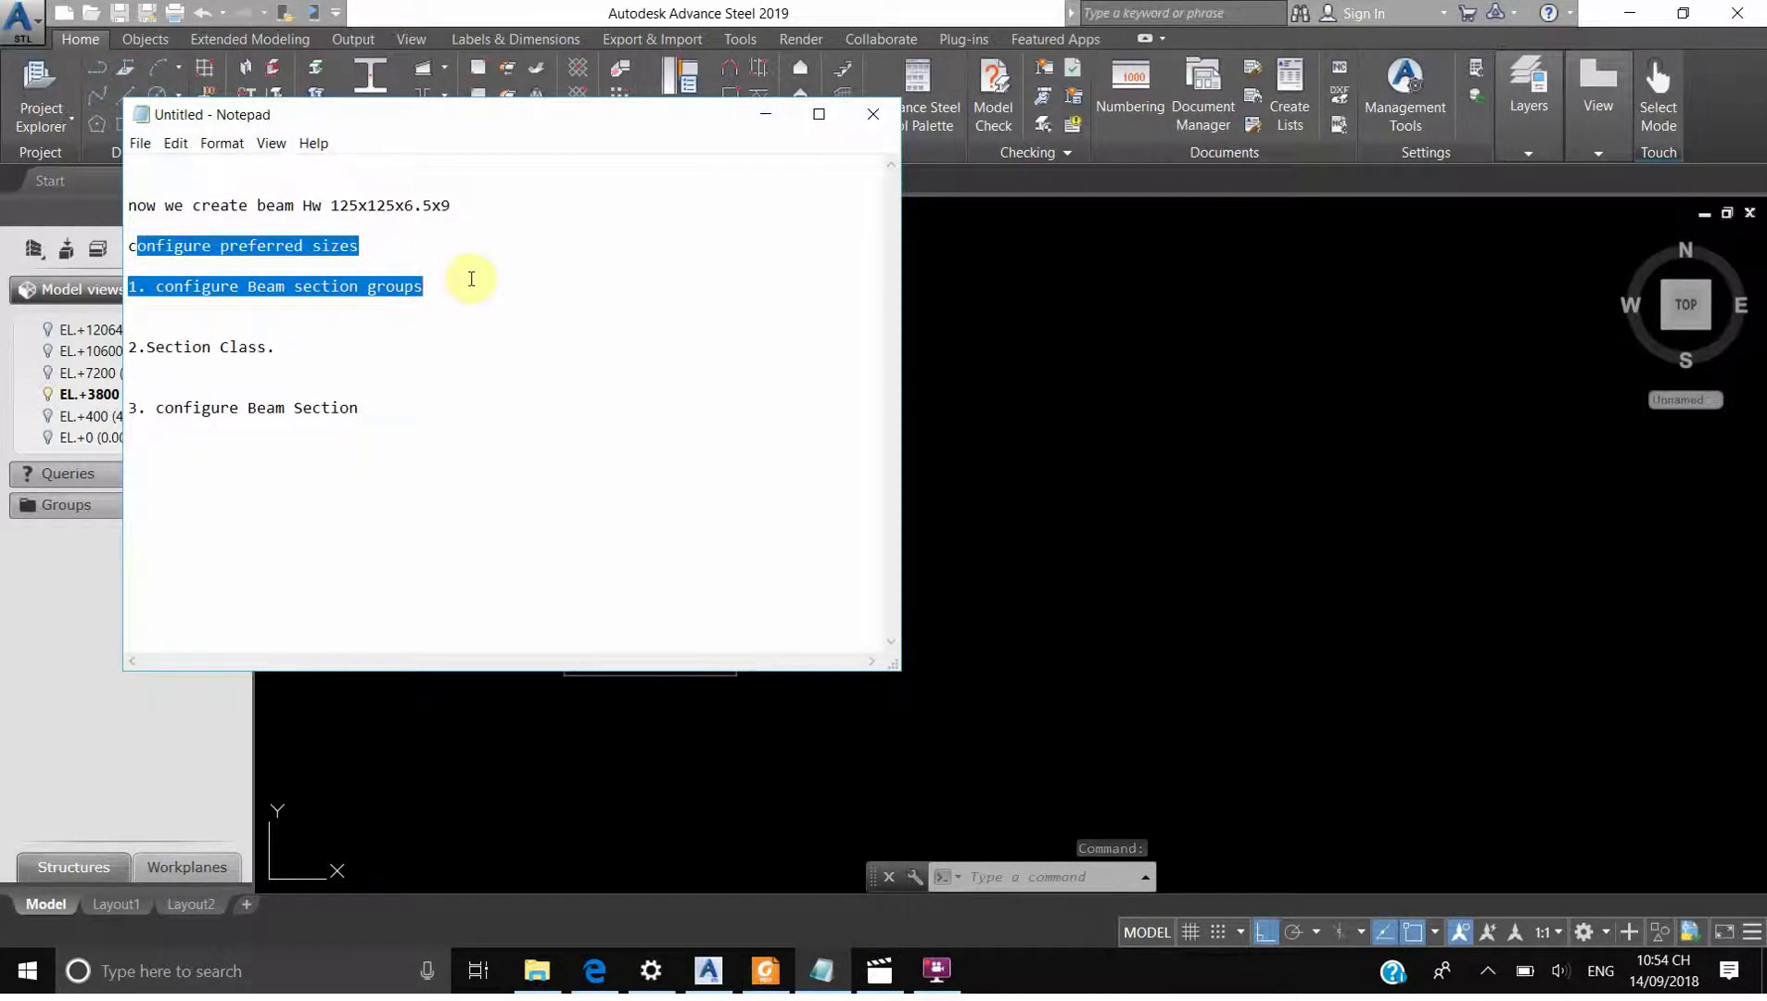
left_click_drag(295, 350, 161, 344)
left_click_drag(365, 409, 132, 400)
left_click(410, 388)
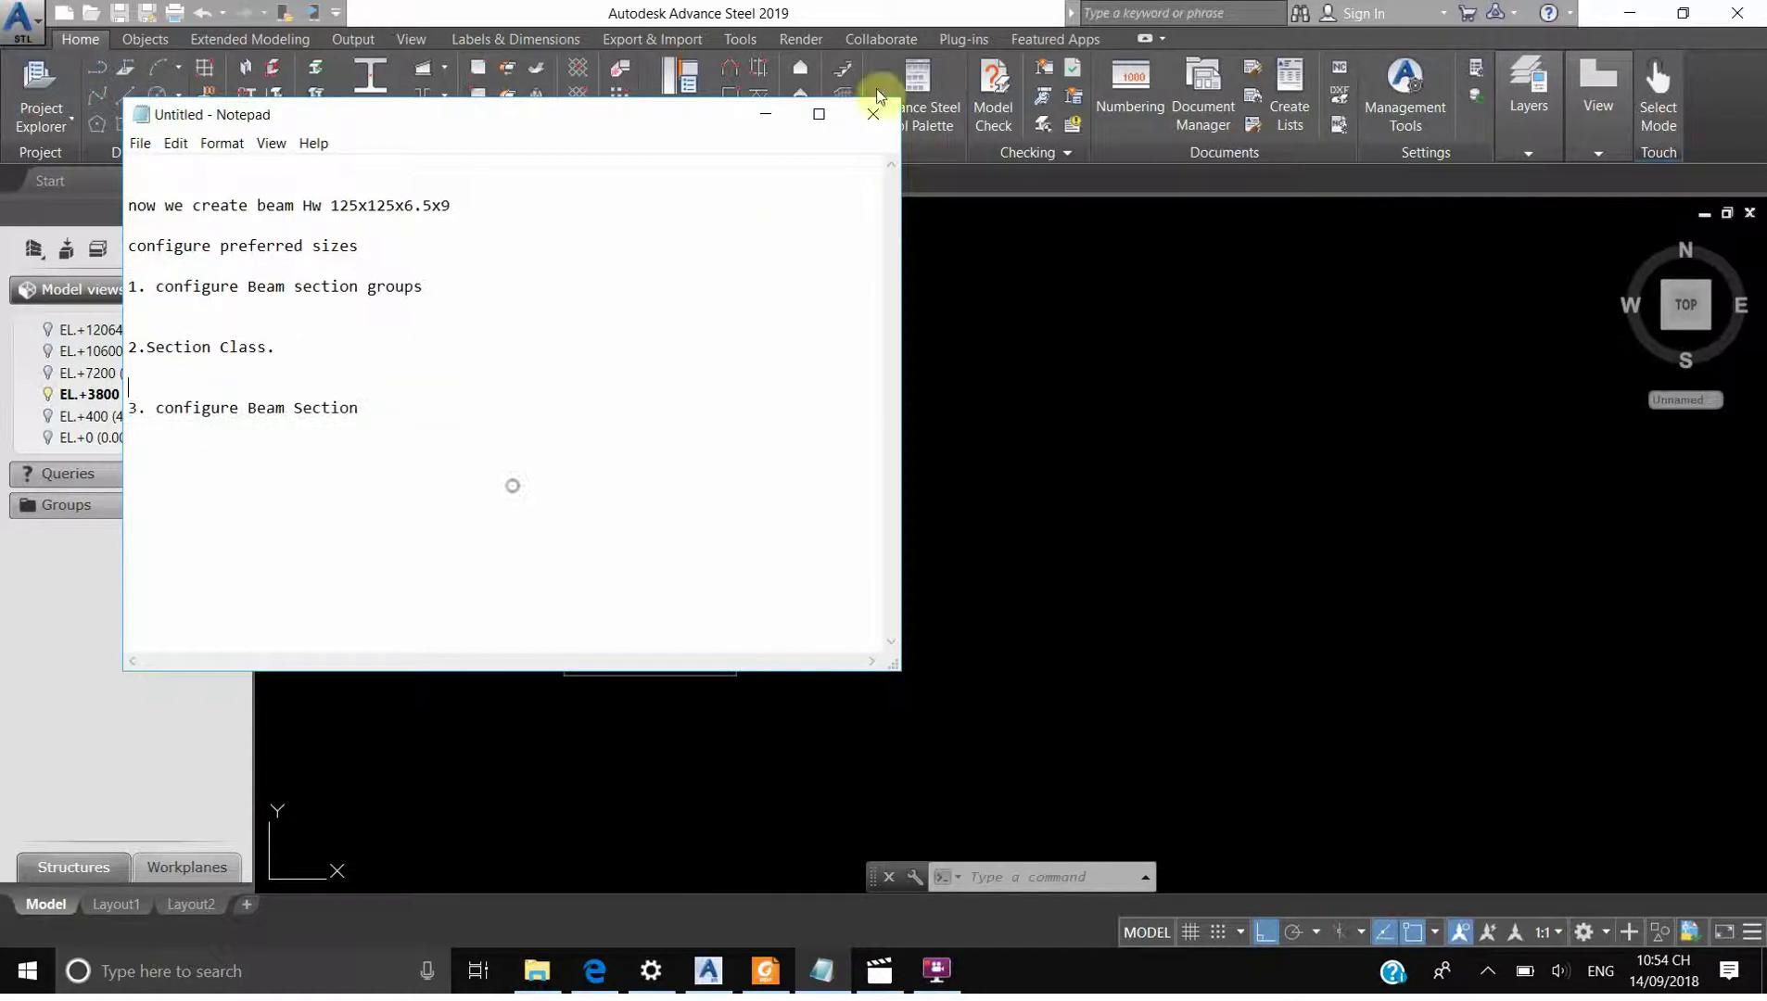
left_click(767, 115)
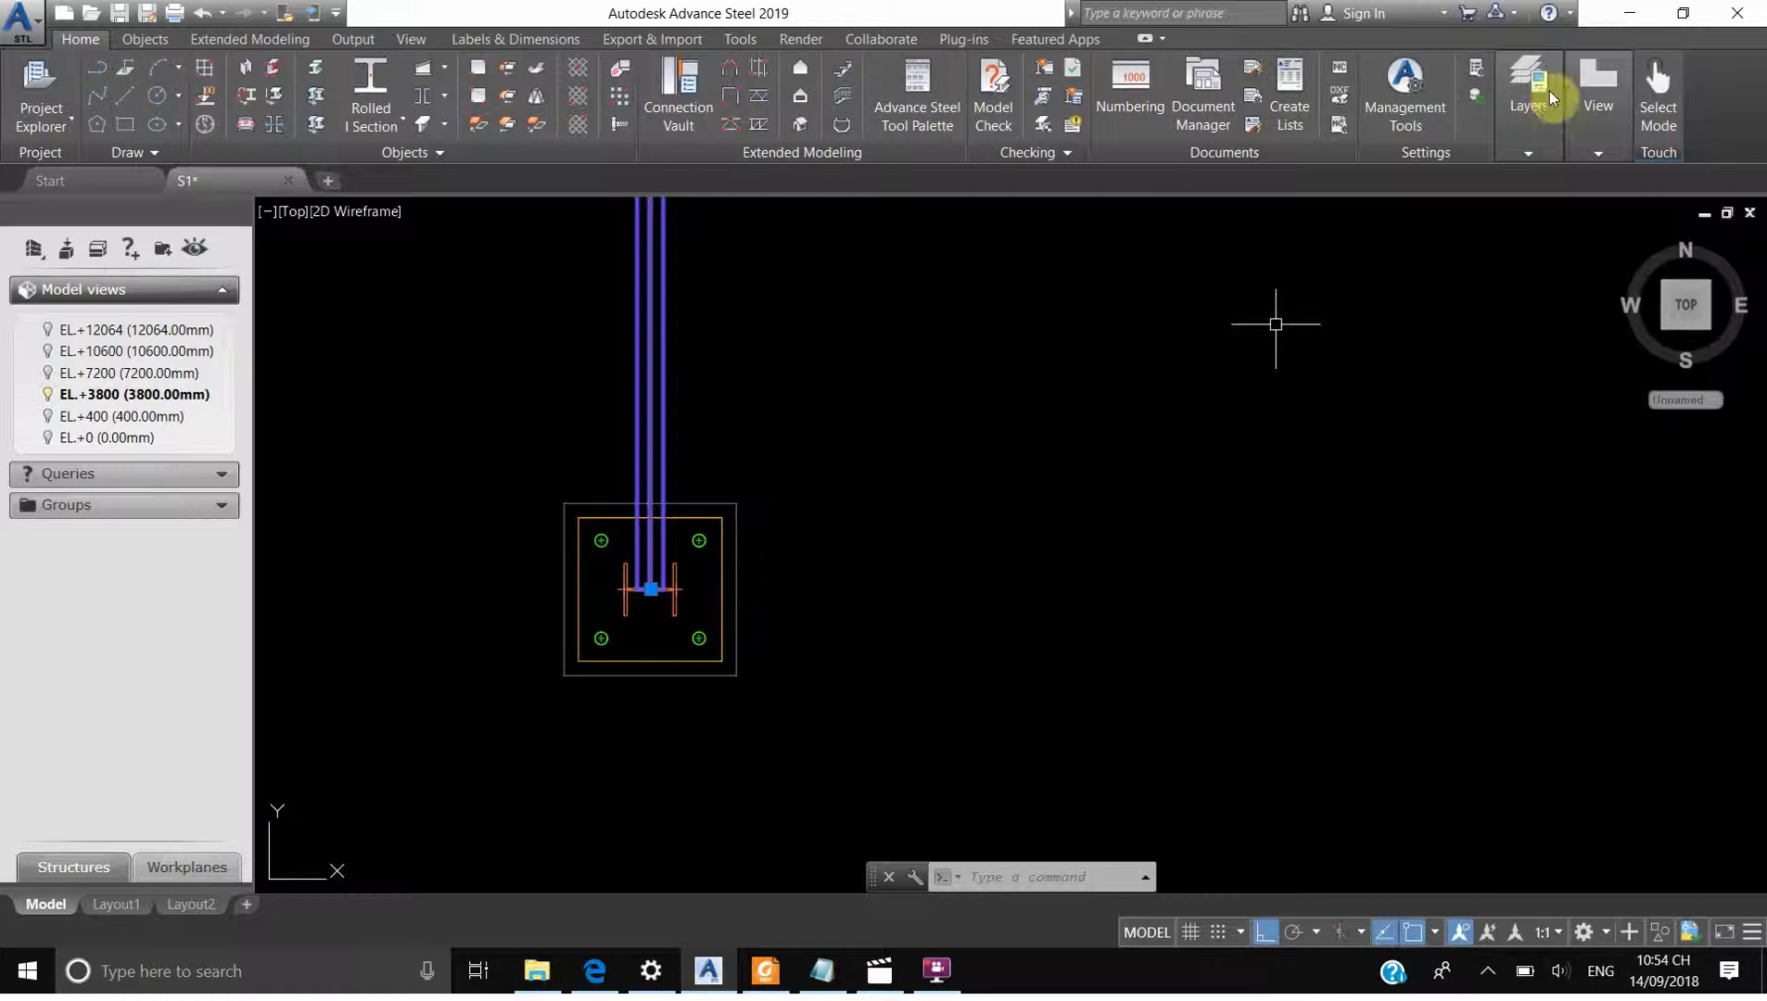
left_click(1402, 125)
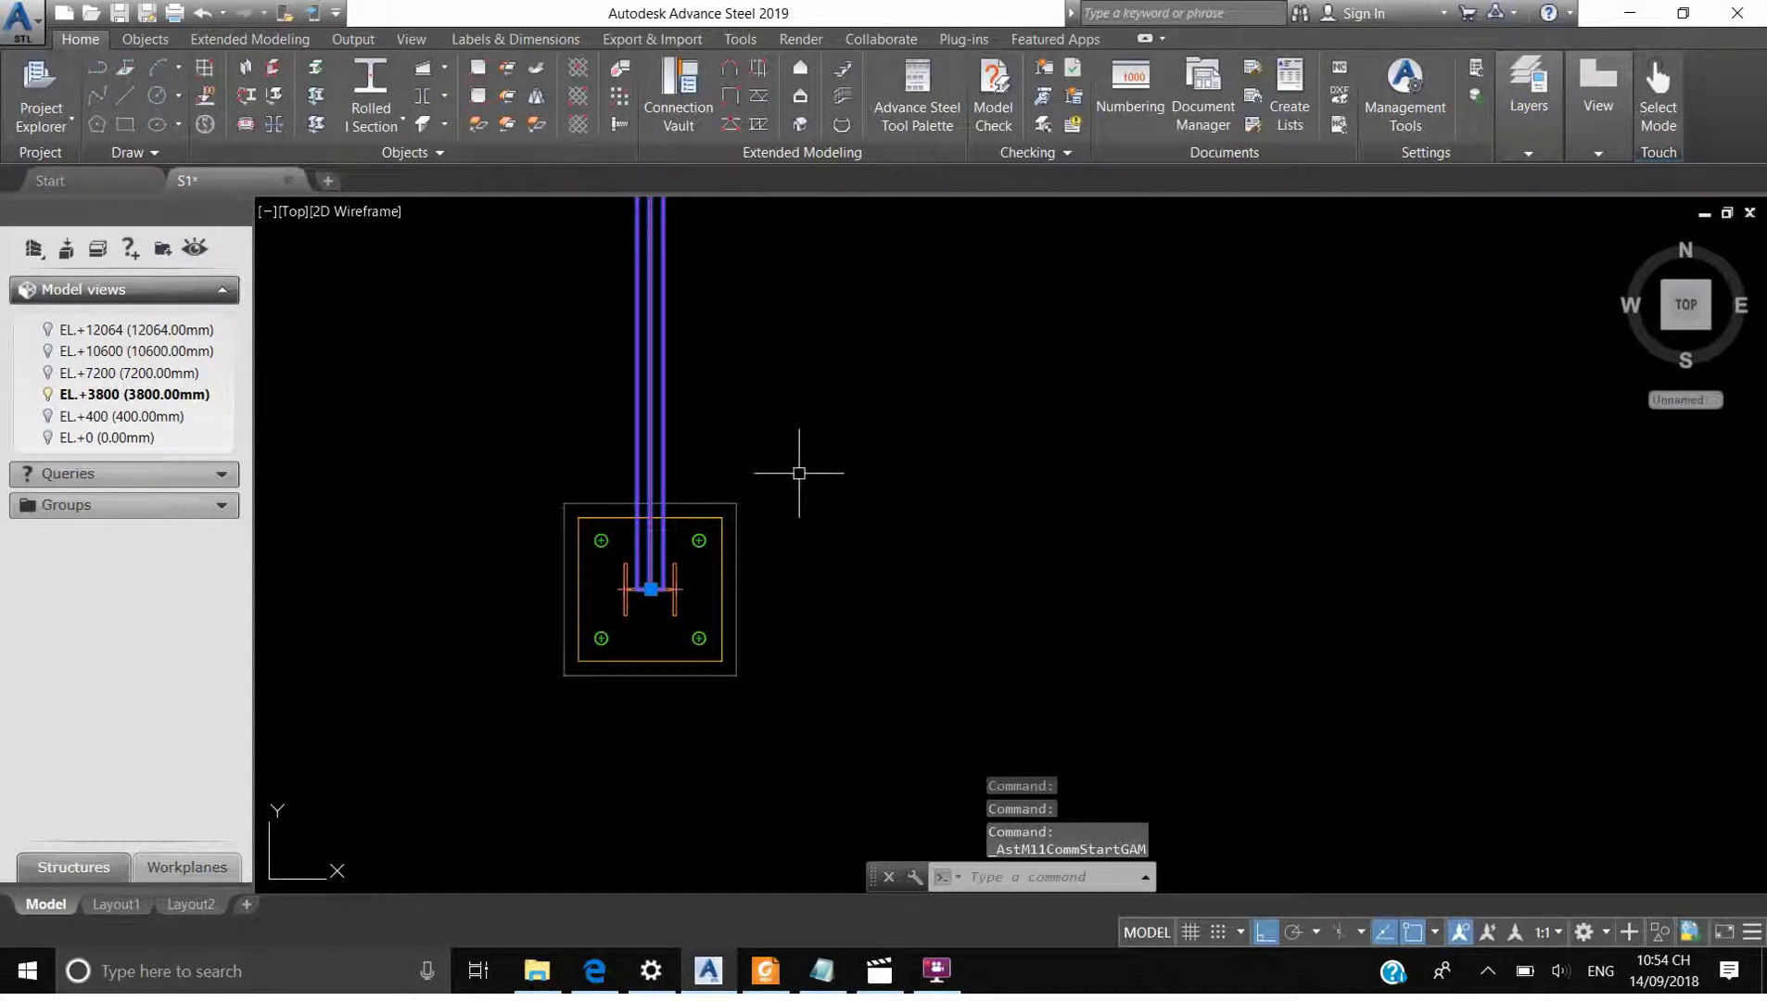
Open Management Tools at Preferred Sizes and show the Beam section groups
key("Escape")
left_click(993, 970)
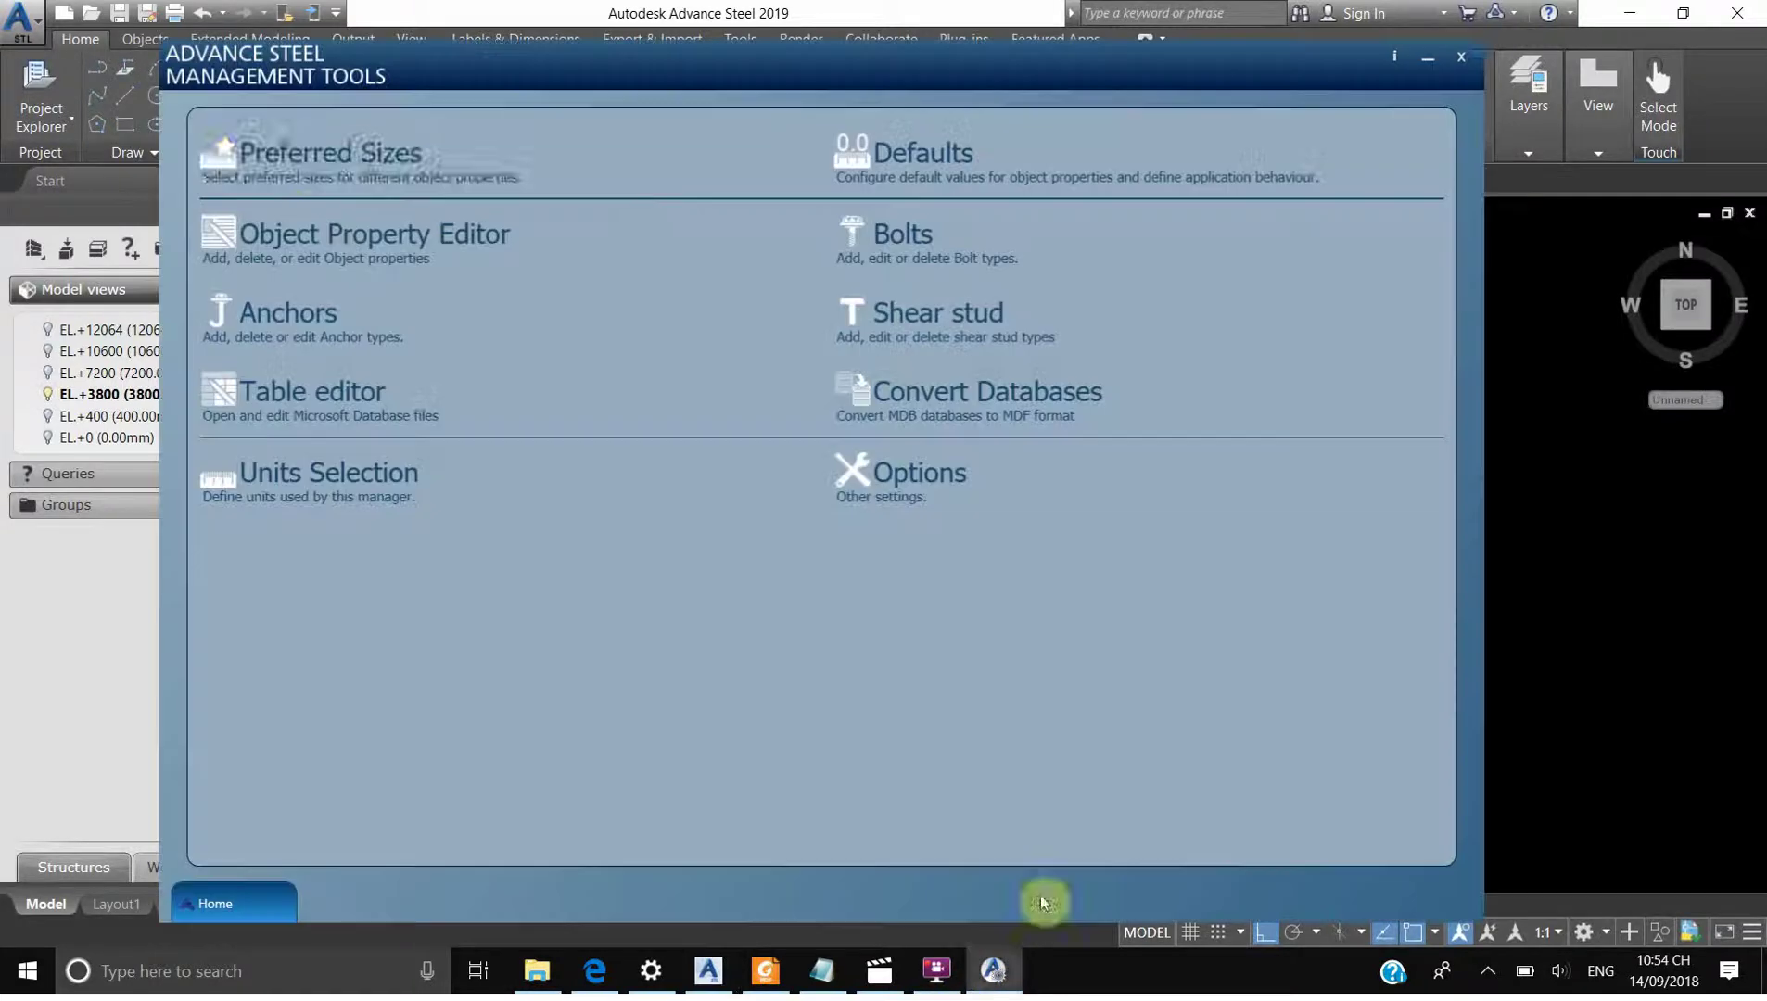
left_click(400, 204)
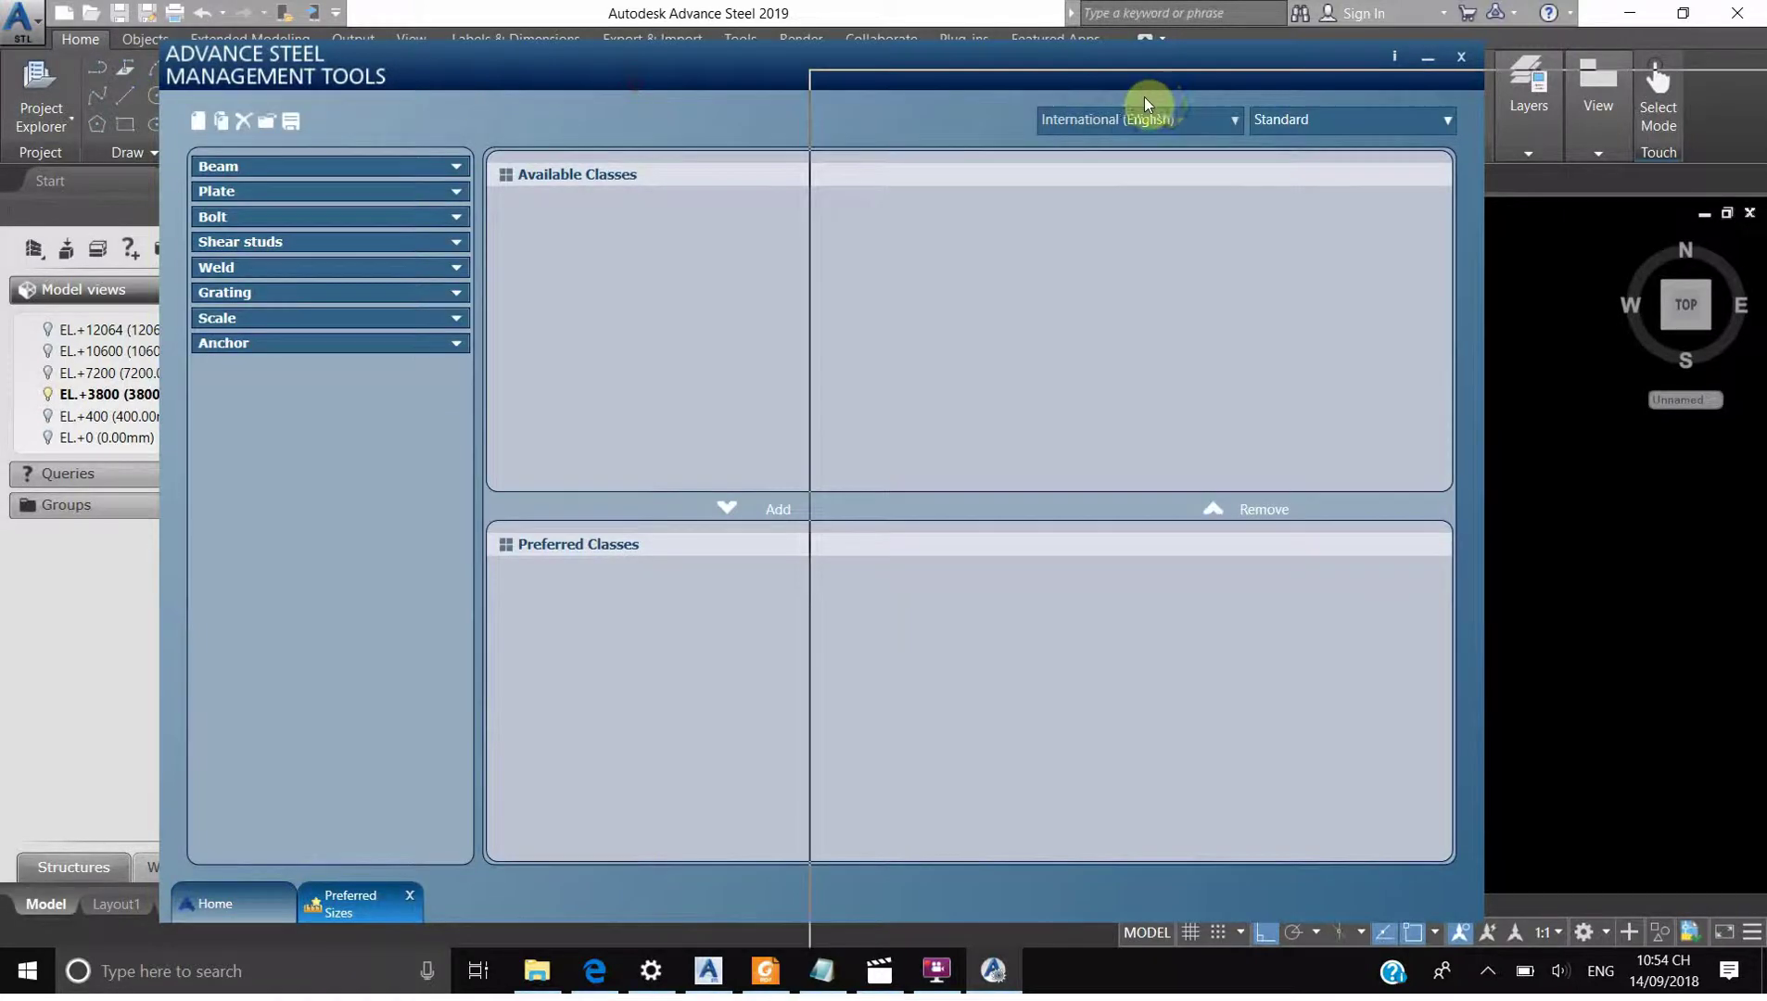
left_click_drag(1145, 98, 1138, 97)
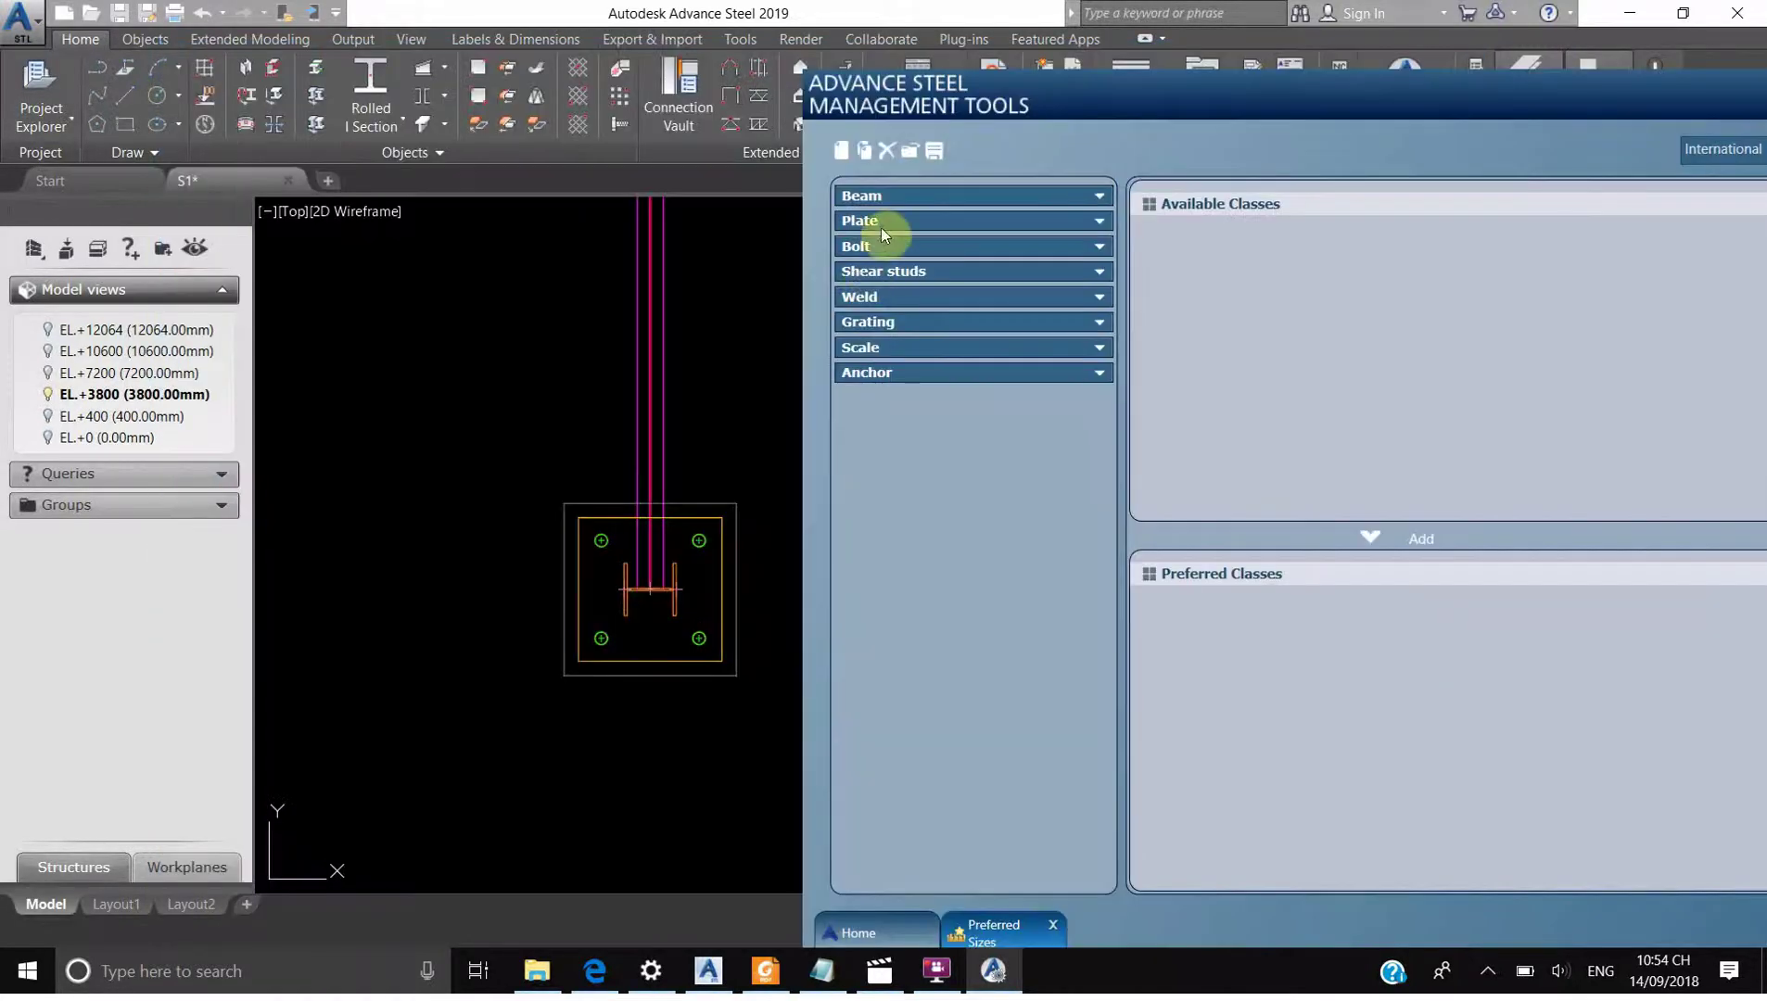
left_click(1099, 197)
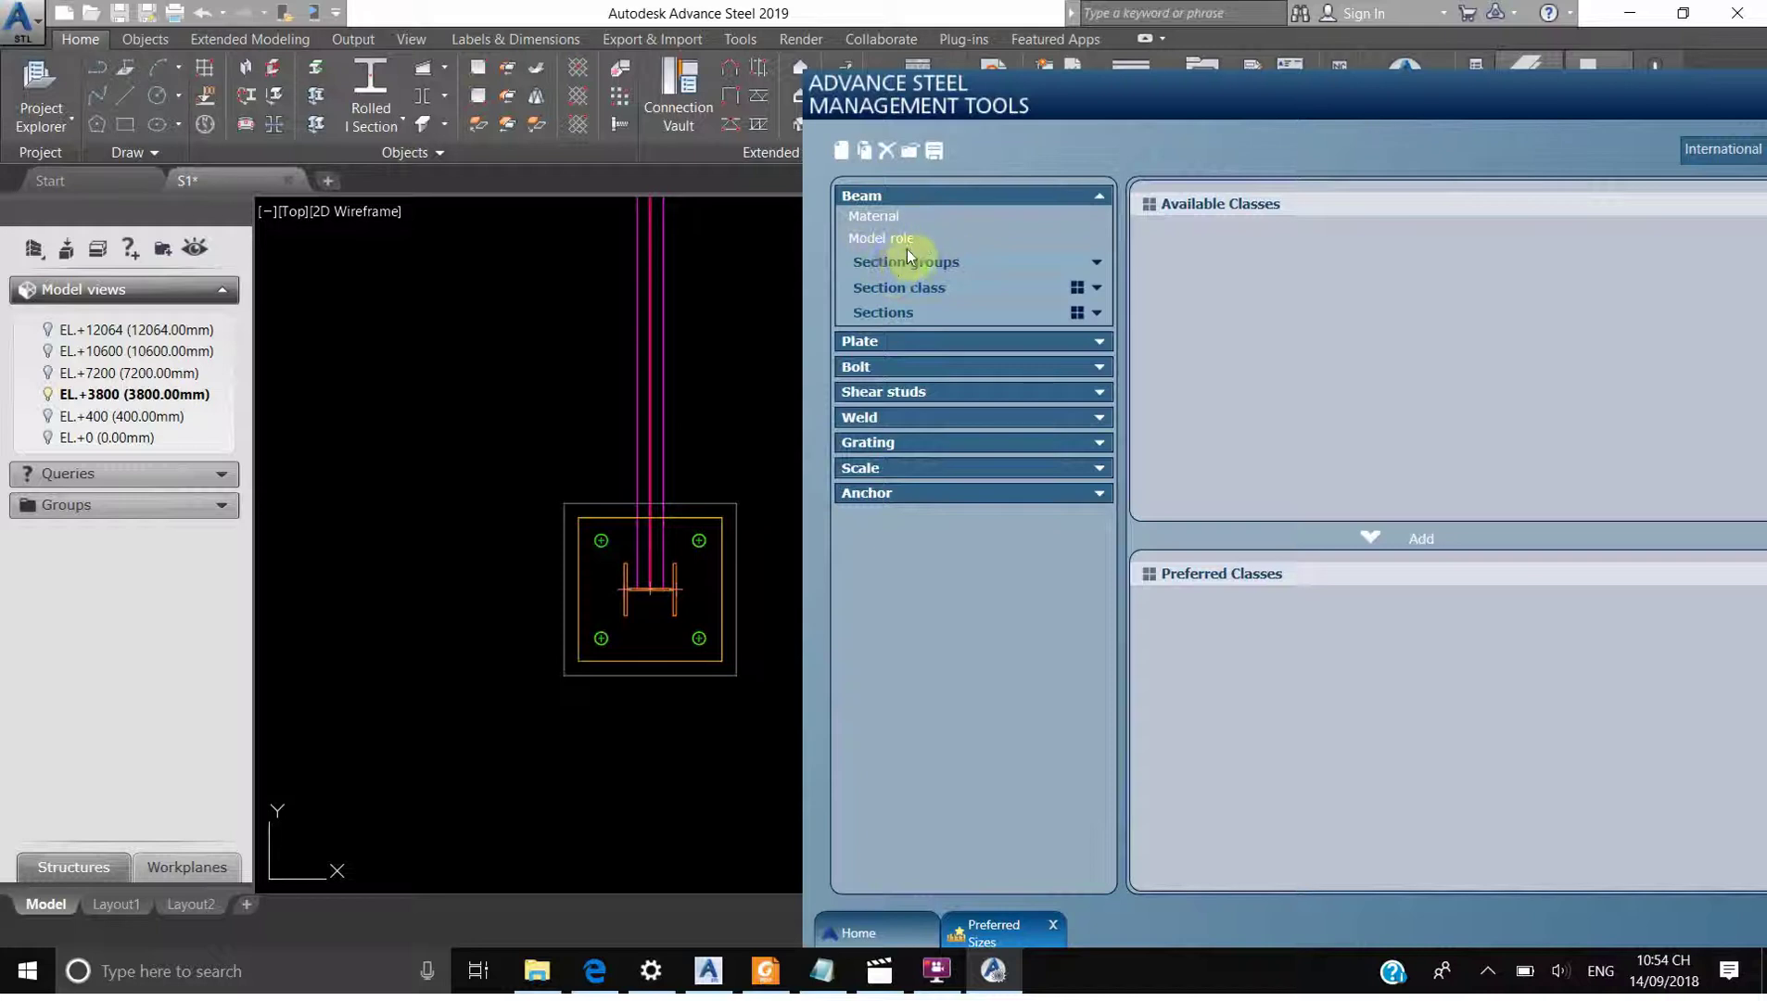
left_click(933, 263)
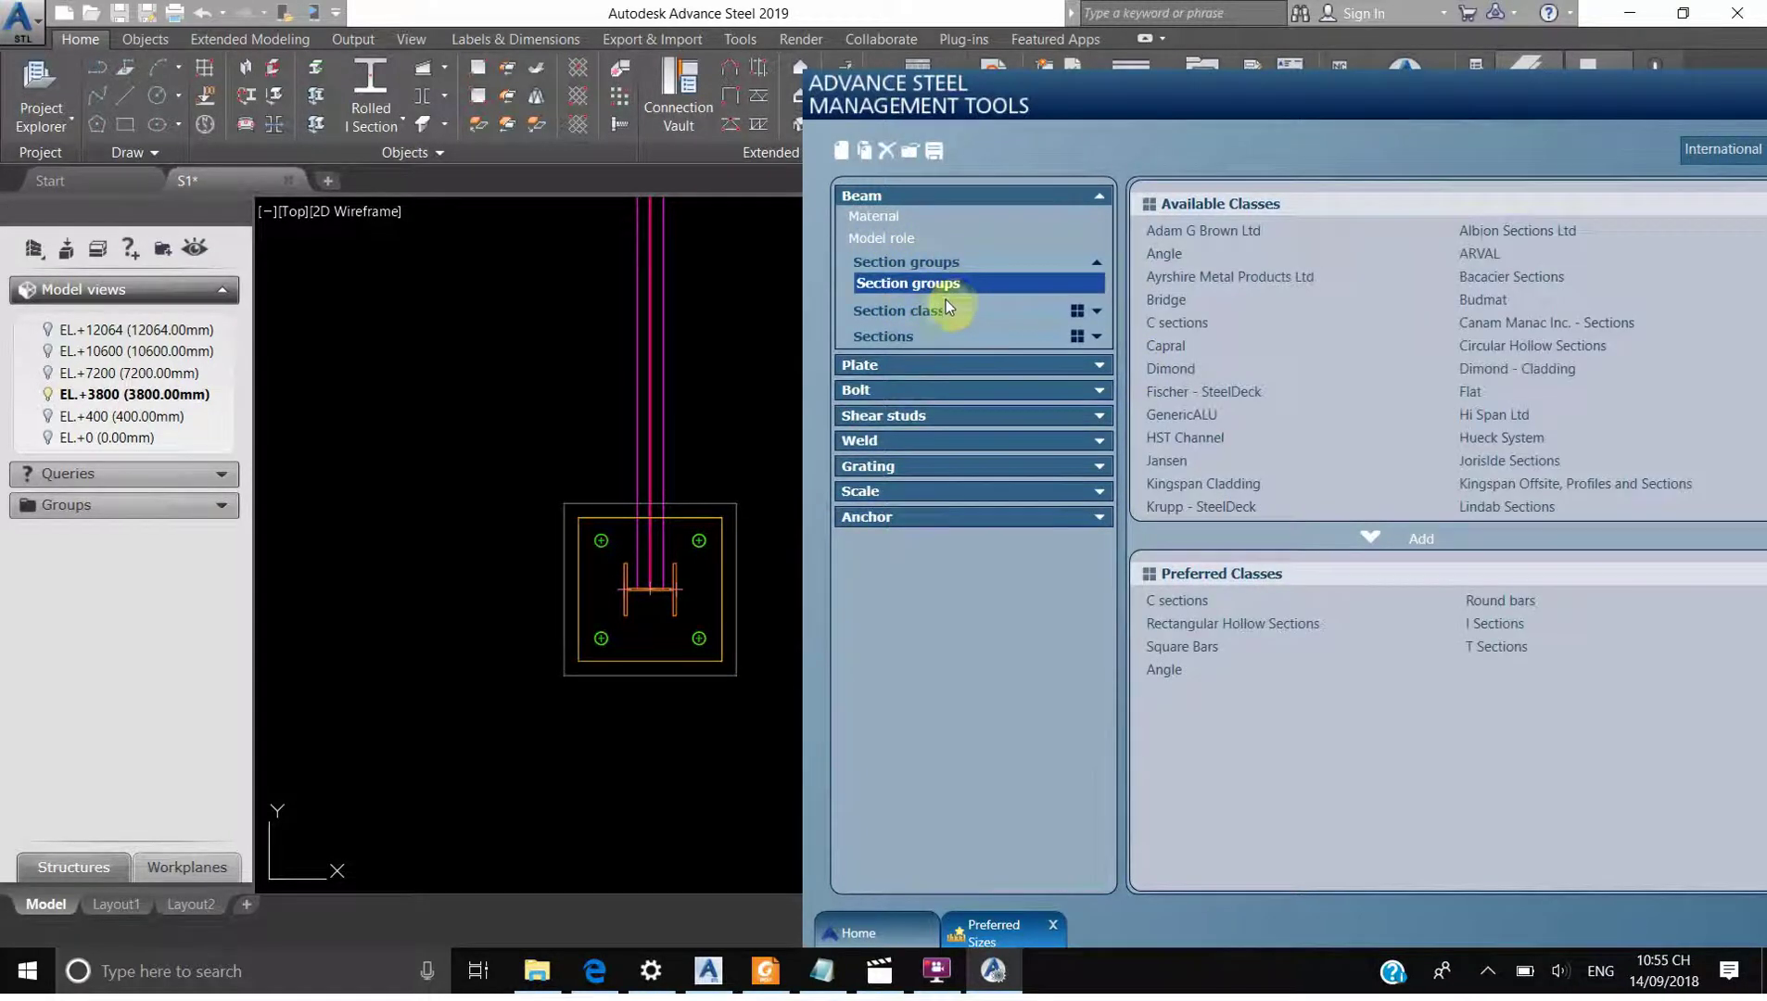
Restore the Advance Steel window and arrange it beside Management Tools
left_click(691, 380)
middle_click_drag(767, 368, 559, 402)
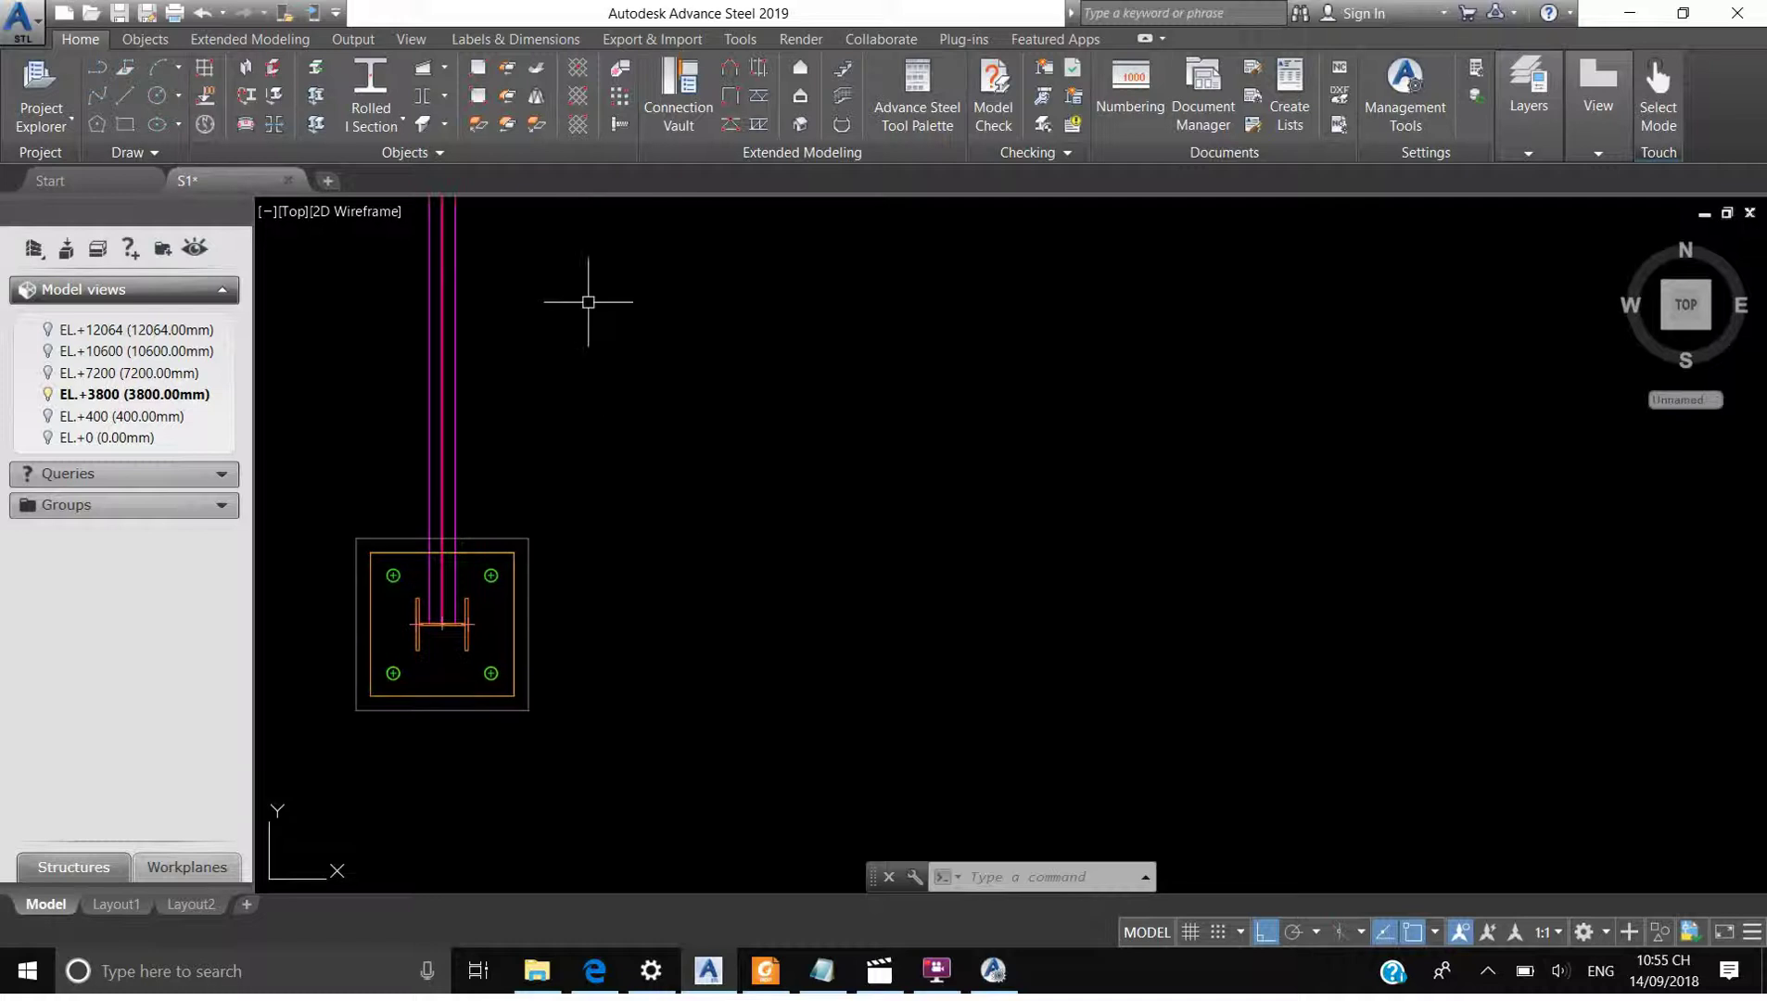
double_click(714, 21)
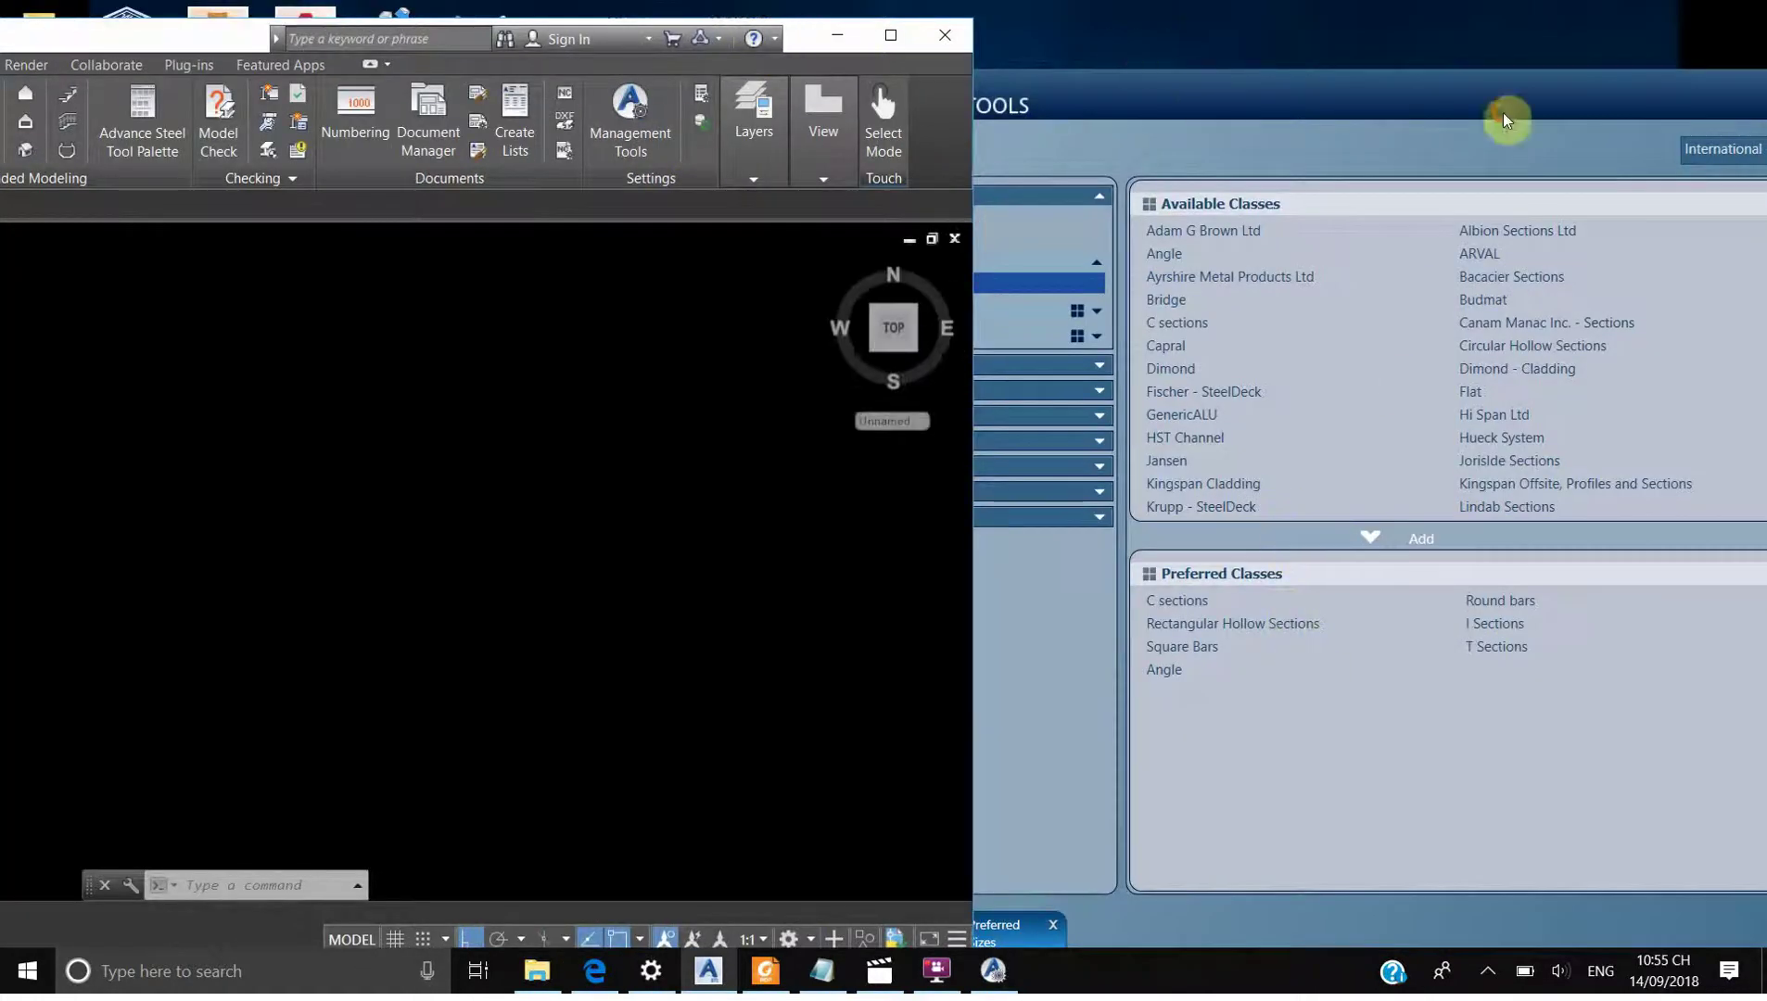
left_click_drag(1203, 95, 1063, 109)
left_click(548, 322)
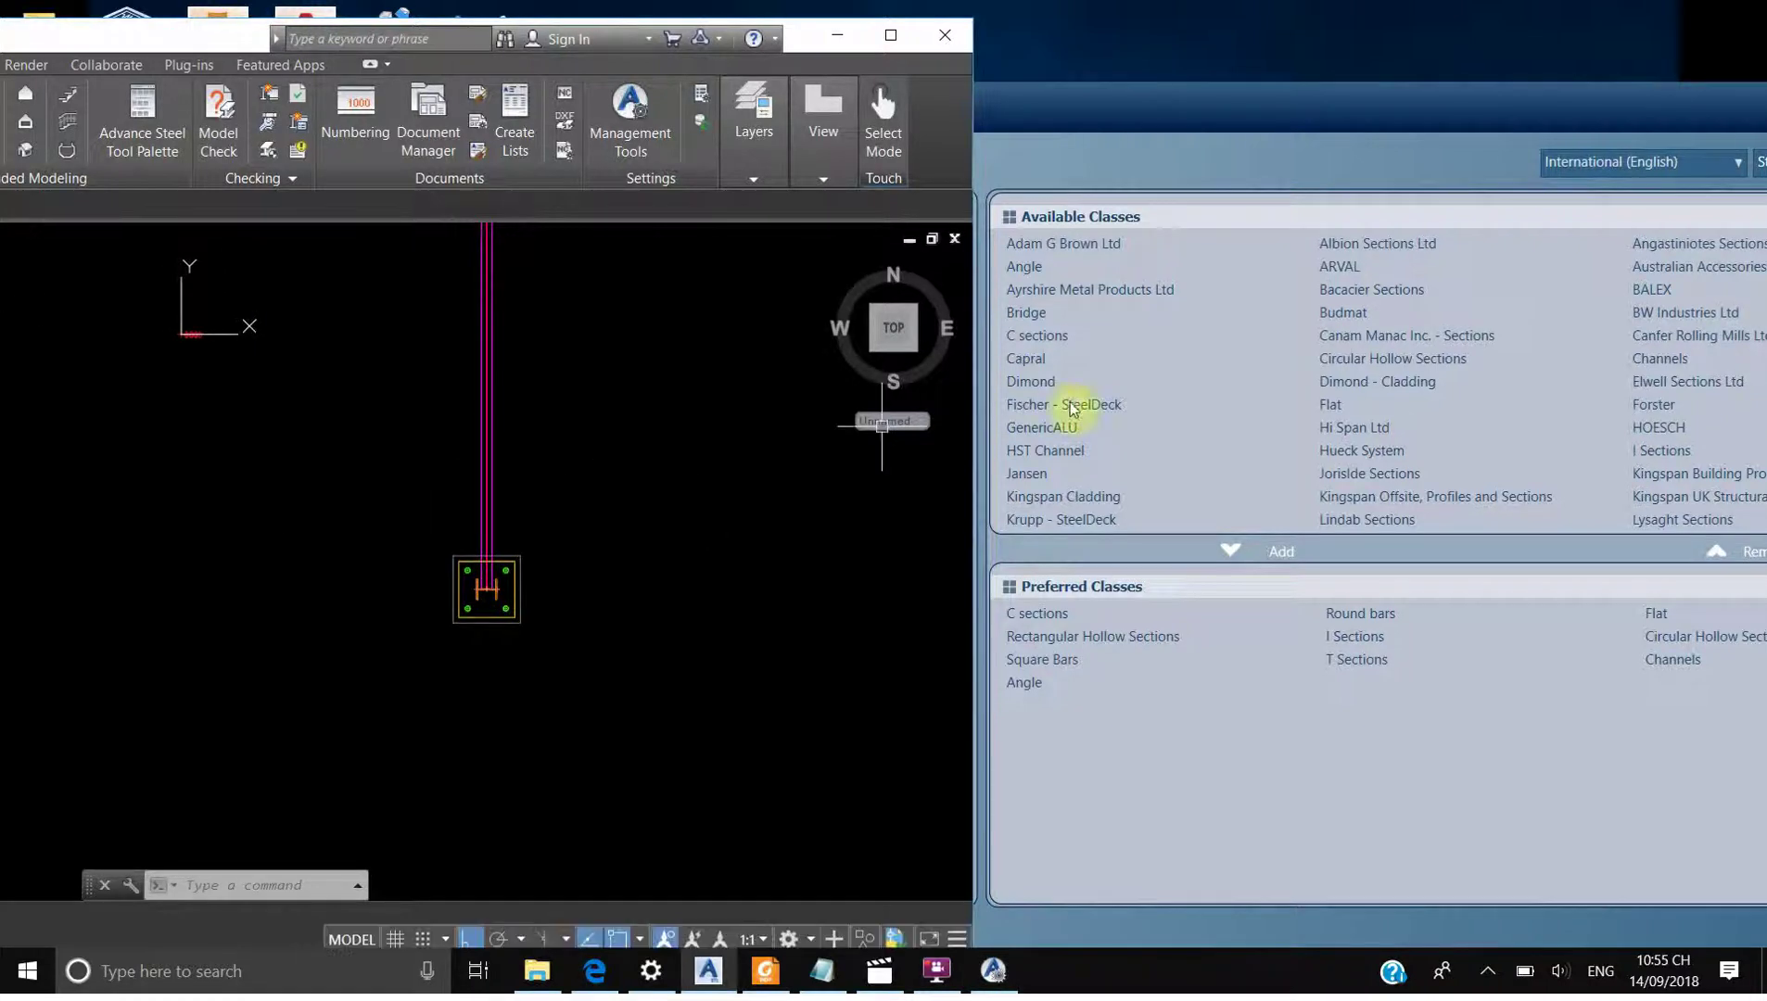
left_click(1219, 138)
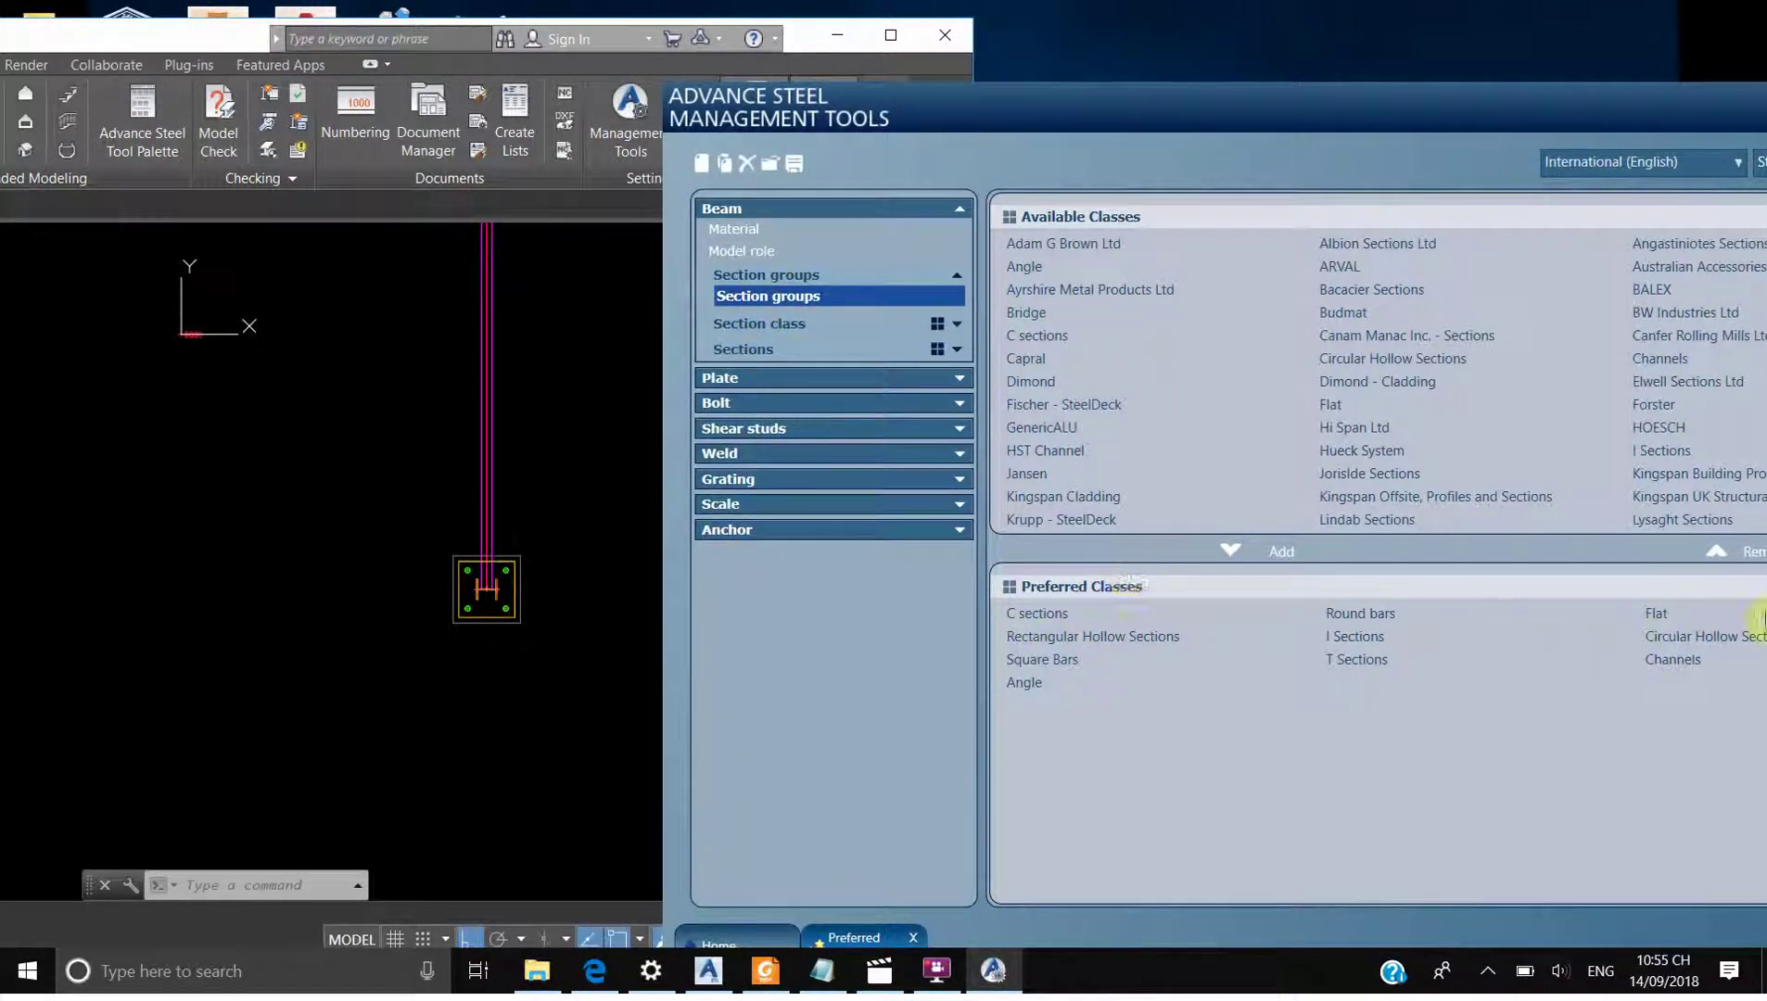
Open the column's Advance Properties and keep I Sections as its section class
left_click(516, 469)
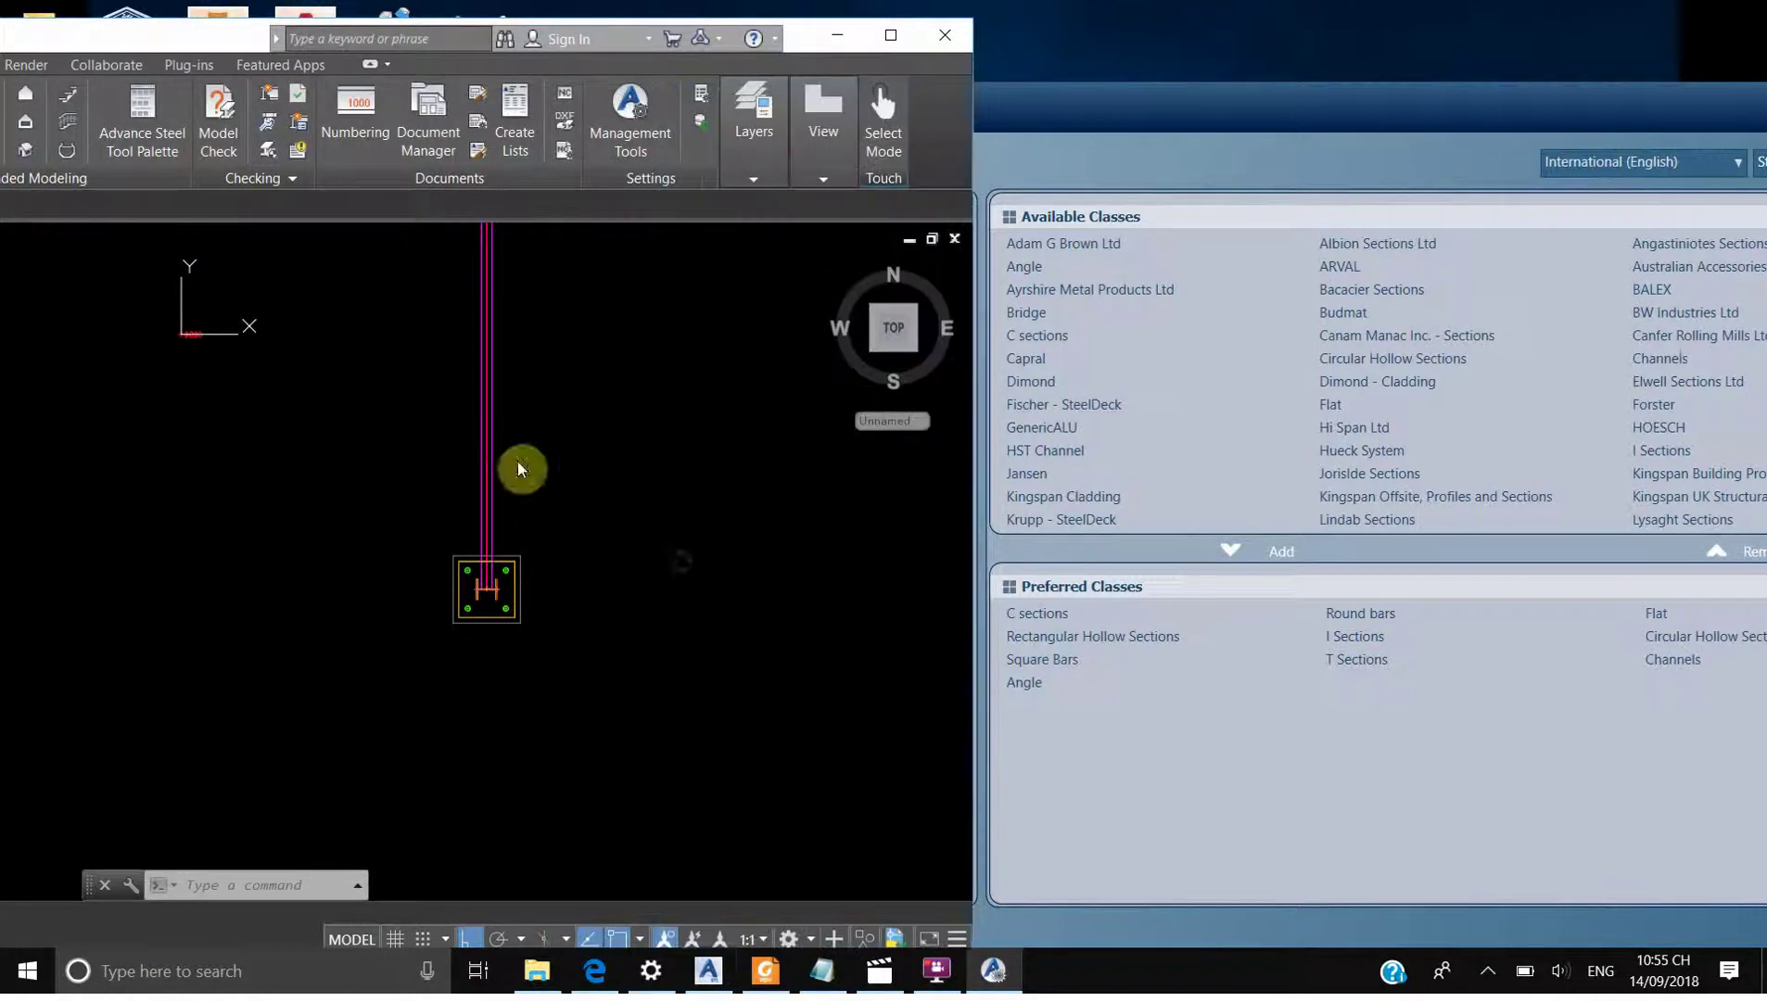
left_click(482, 451)
right_click(482, 451)
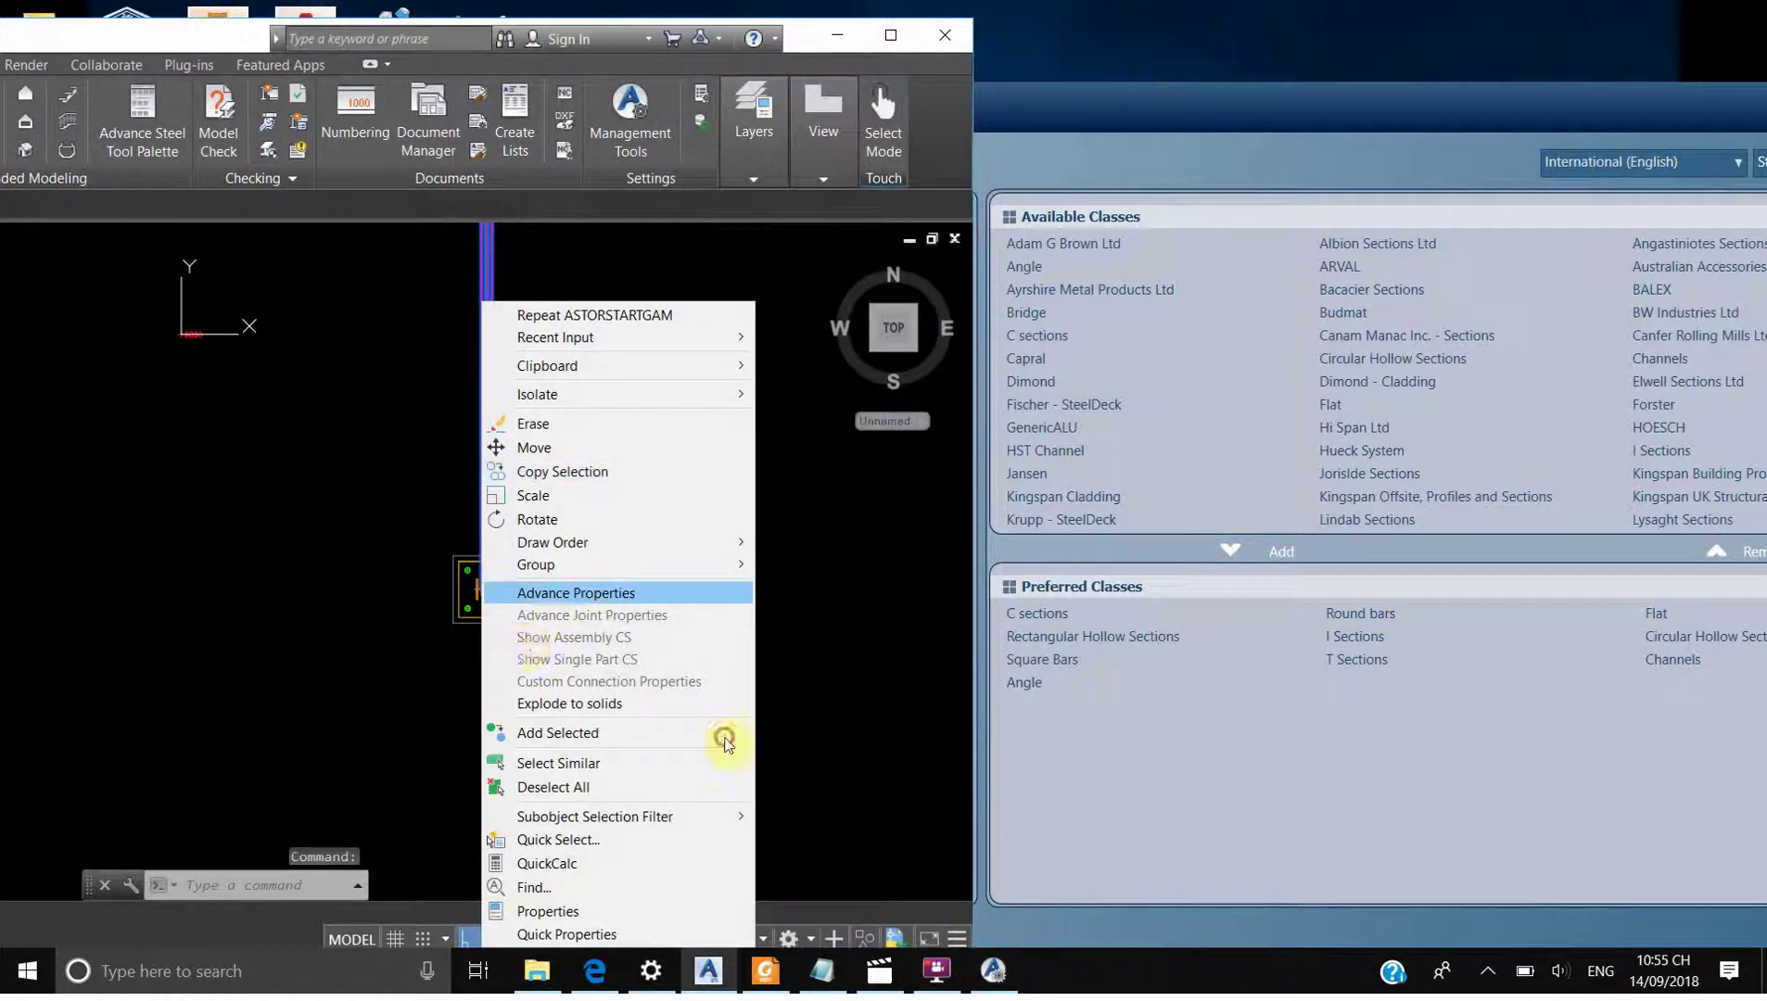
left_click(577, 592)
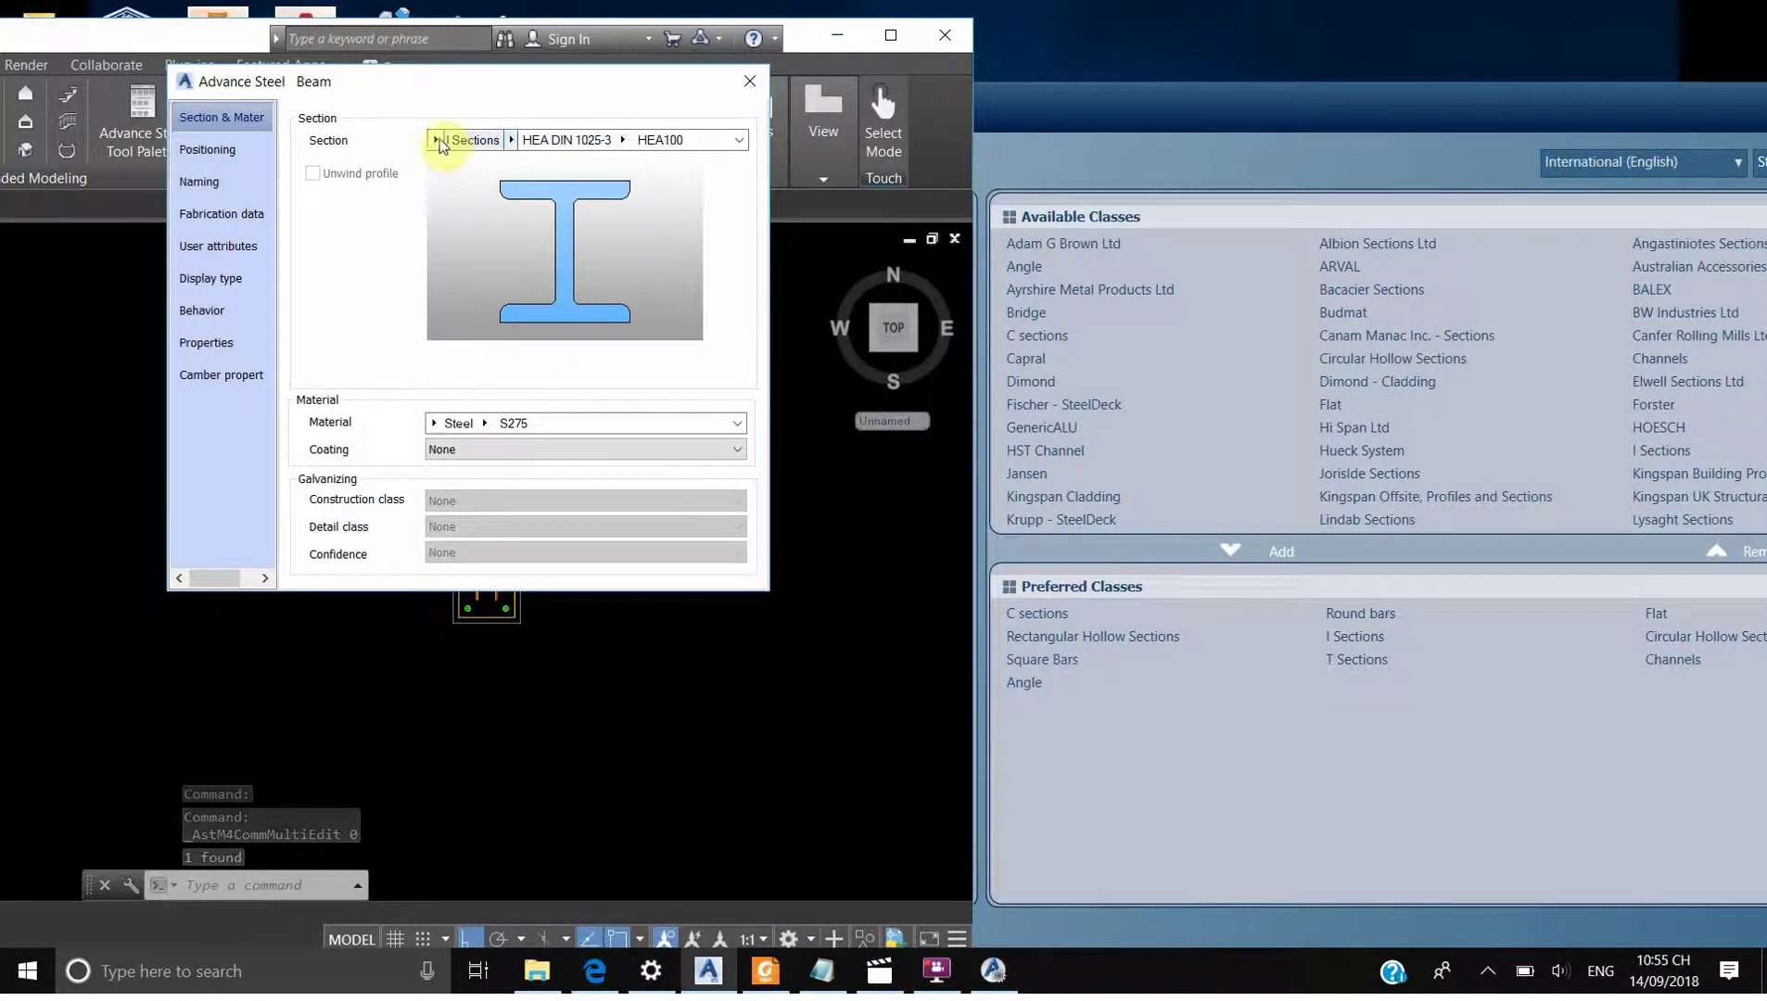
left_click(435, 140)
left_click(465, 139)
left_click(435, 140)
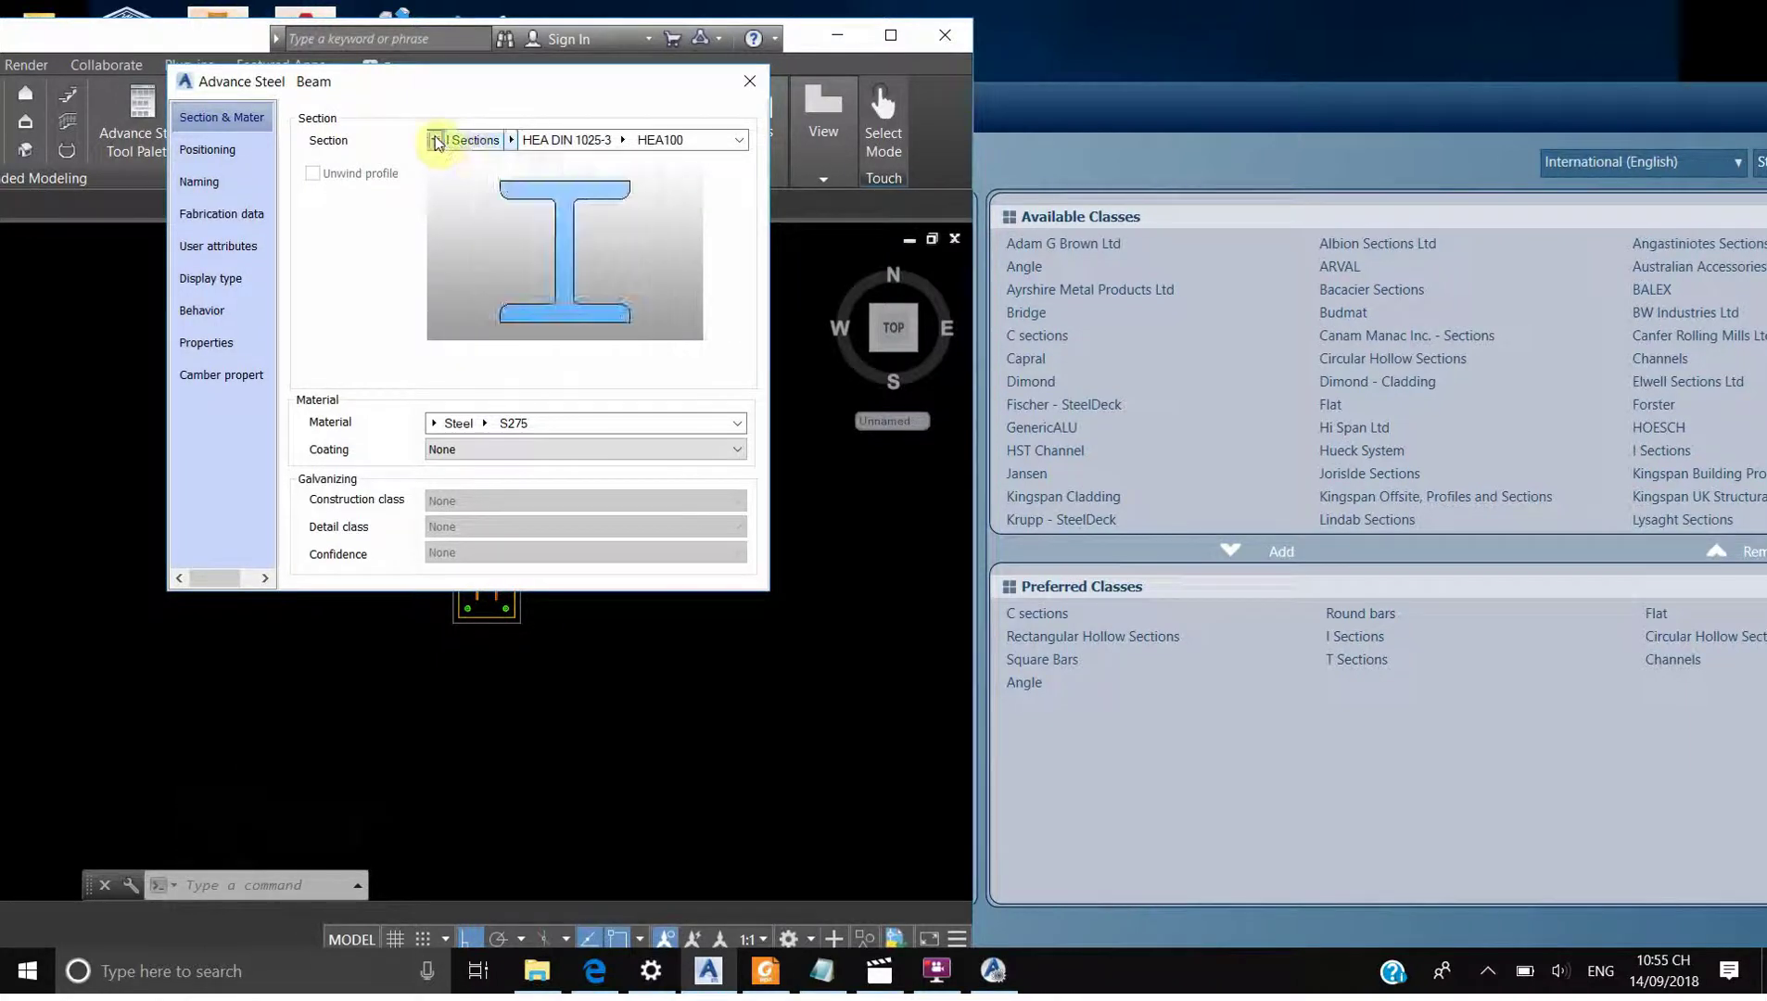
left_click(434, 140)
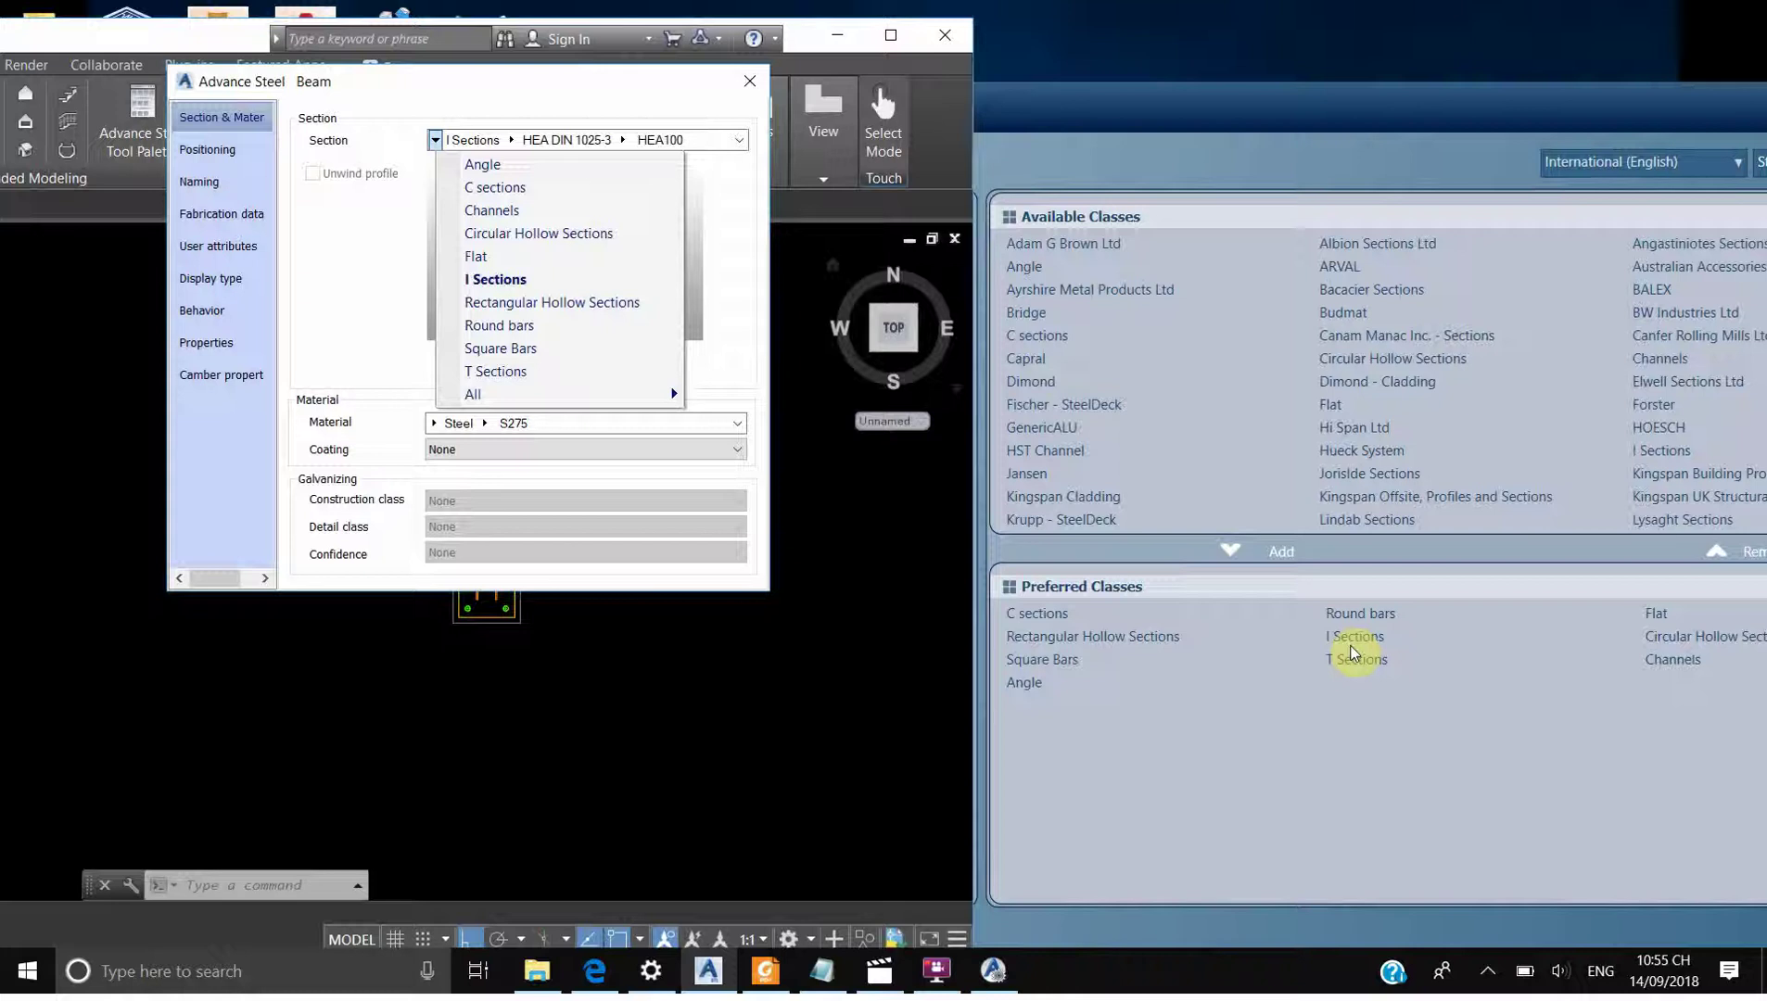
left_click(348, 285)
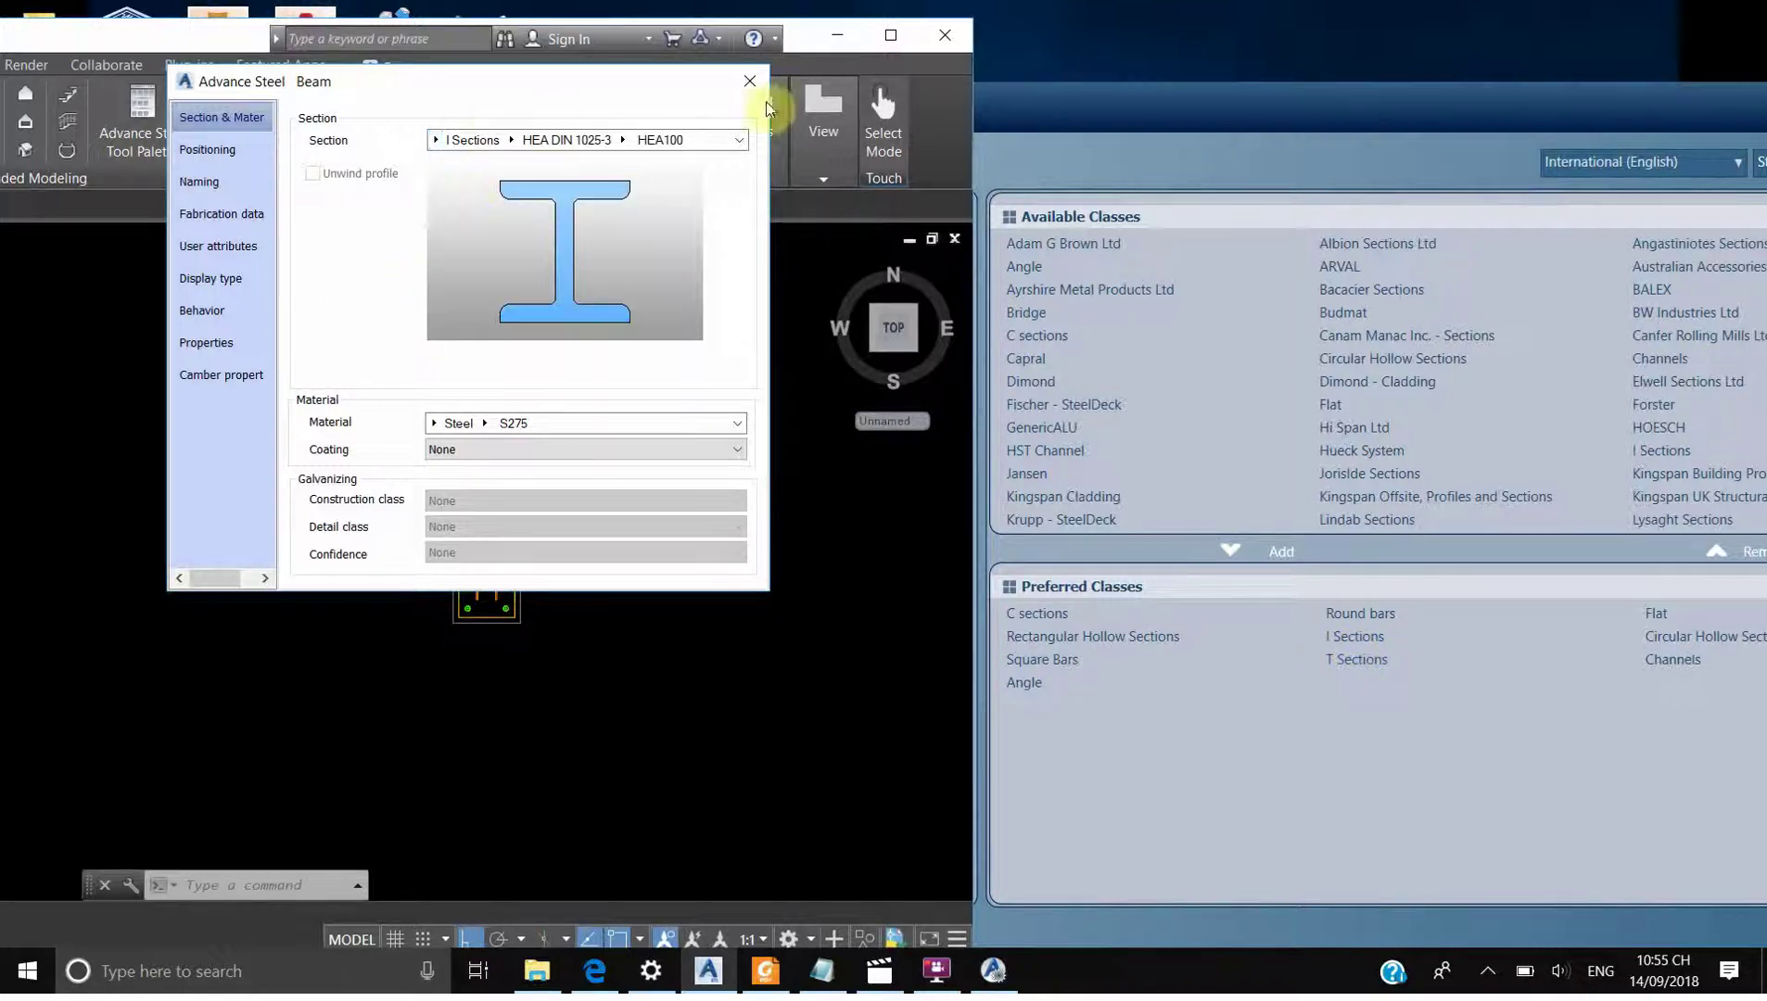
Select Budmat among the available classes and check the Section Class step in the notes
left_click(1247, 660)
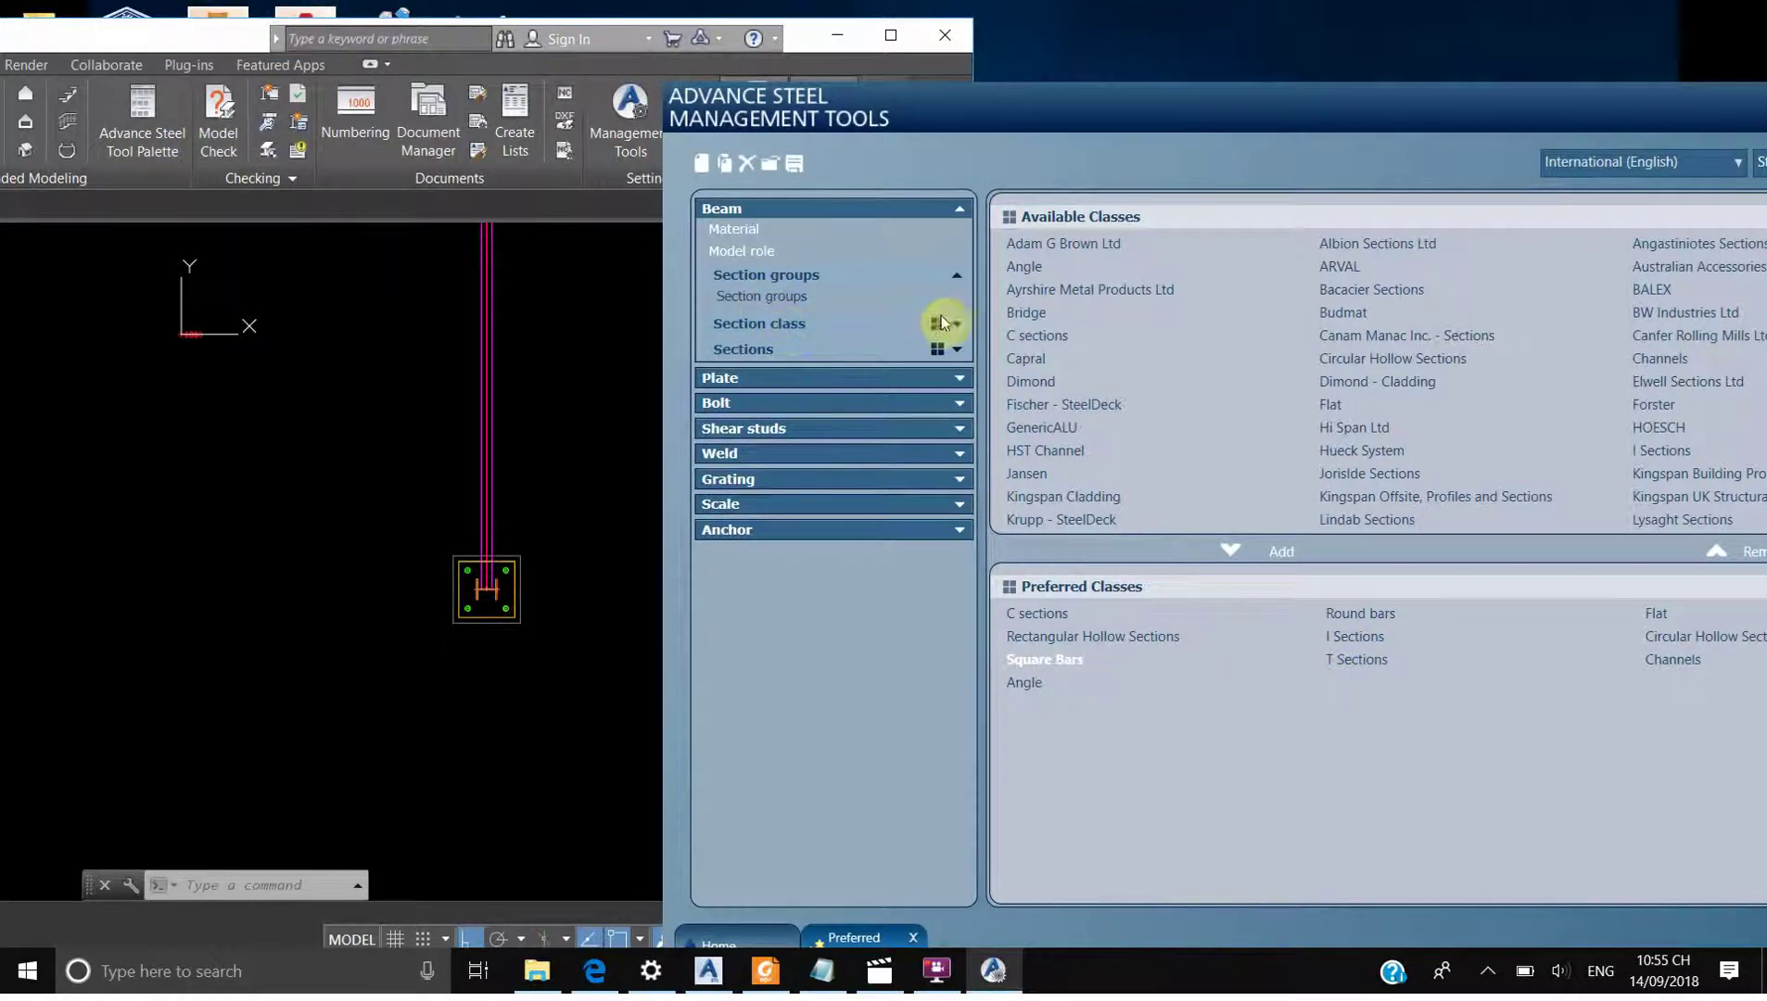
left_click(1342, 313)
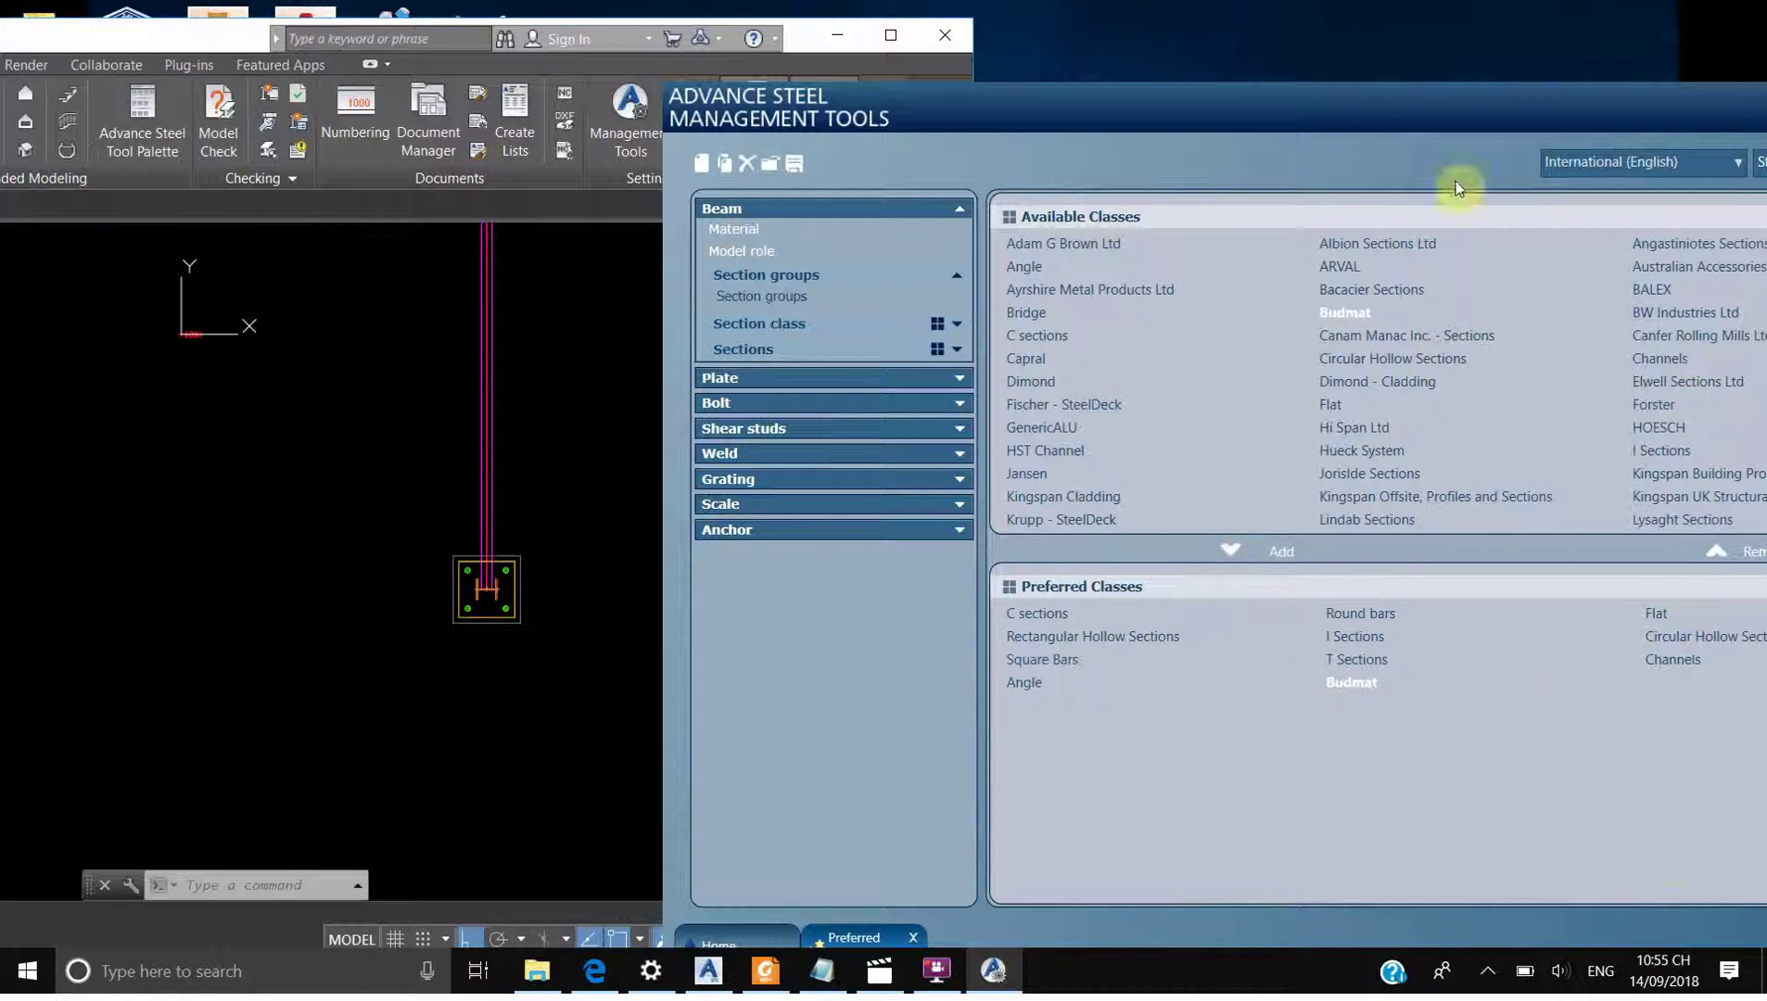
left_click_drag(1400, 126, 1297, 109)
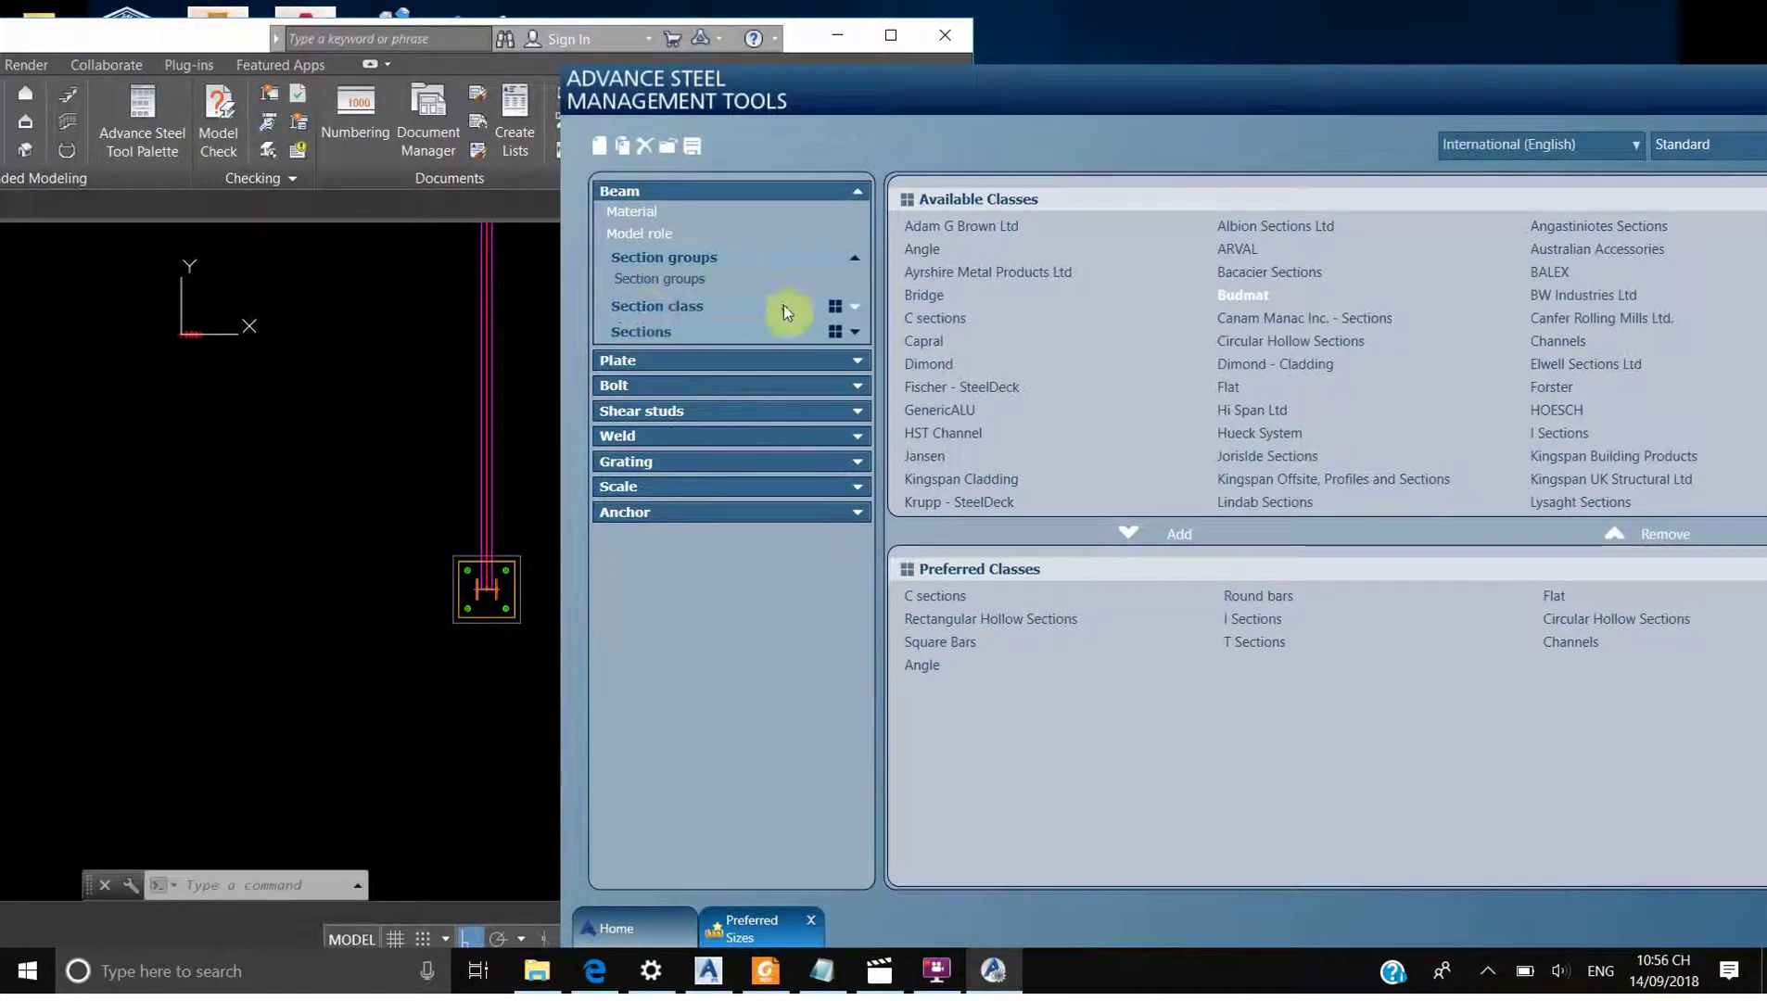
left_click(821, 970)
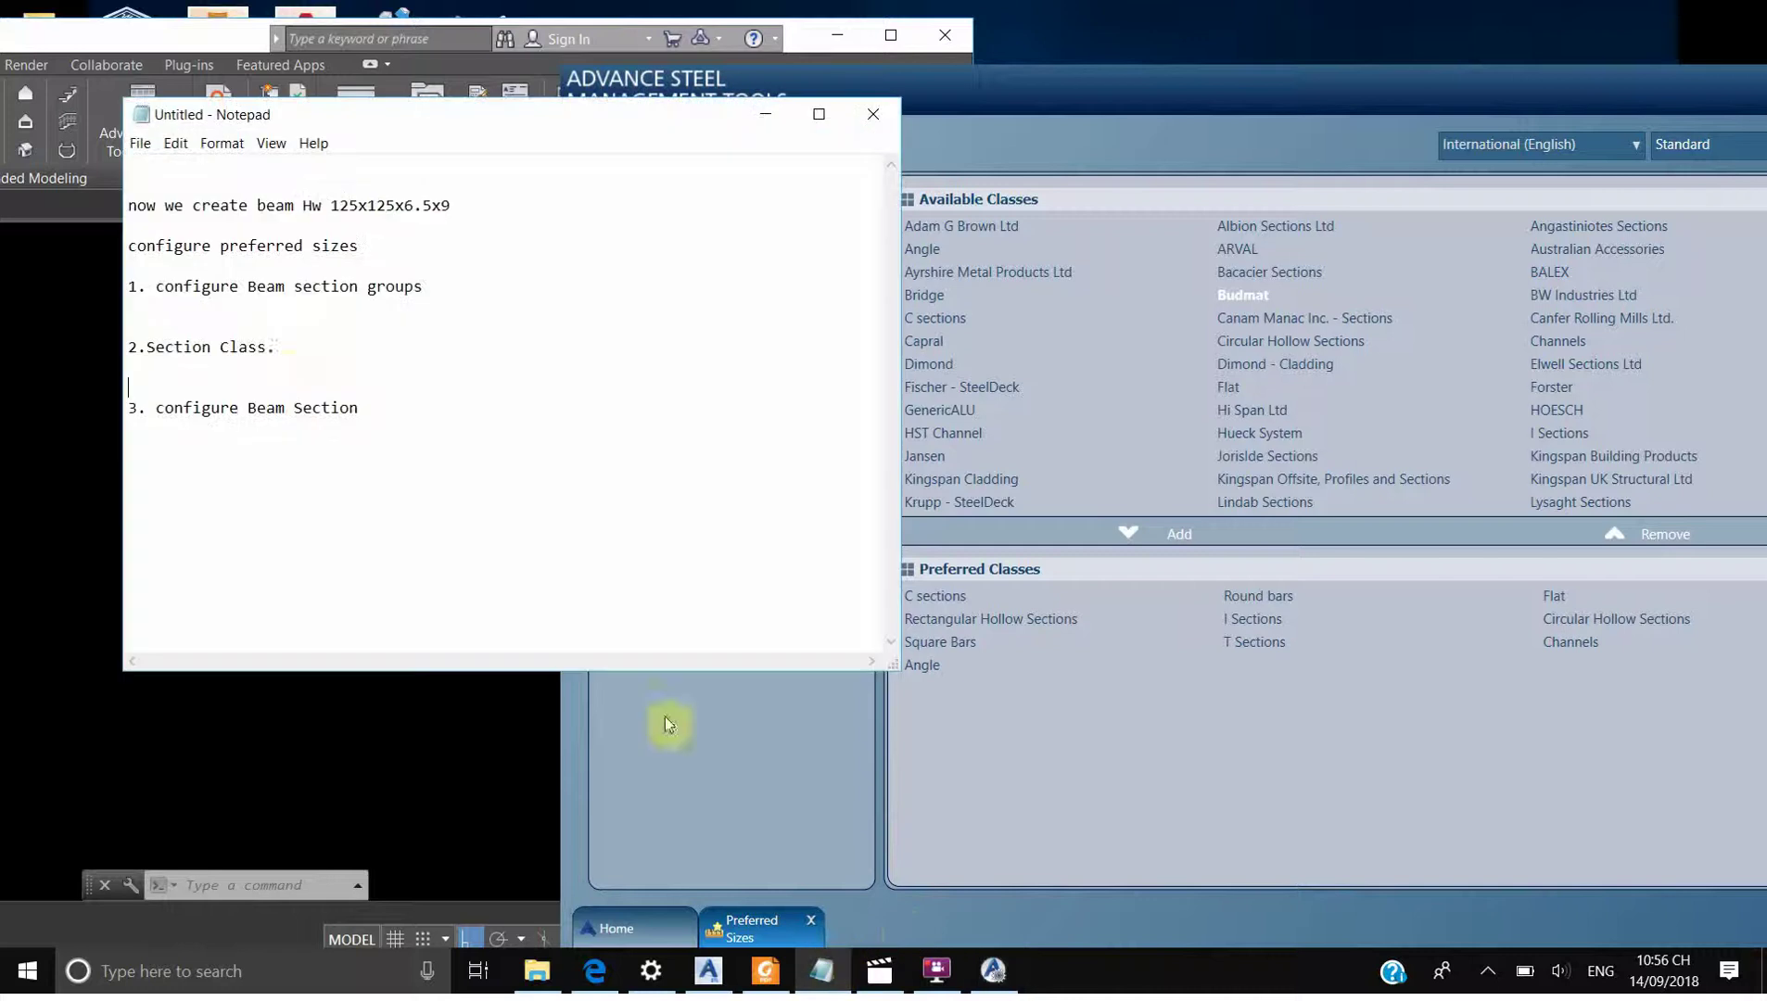
left_click_drag(308, 352, 153, 345)
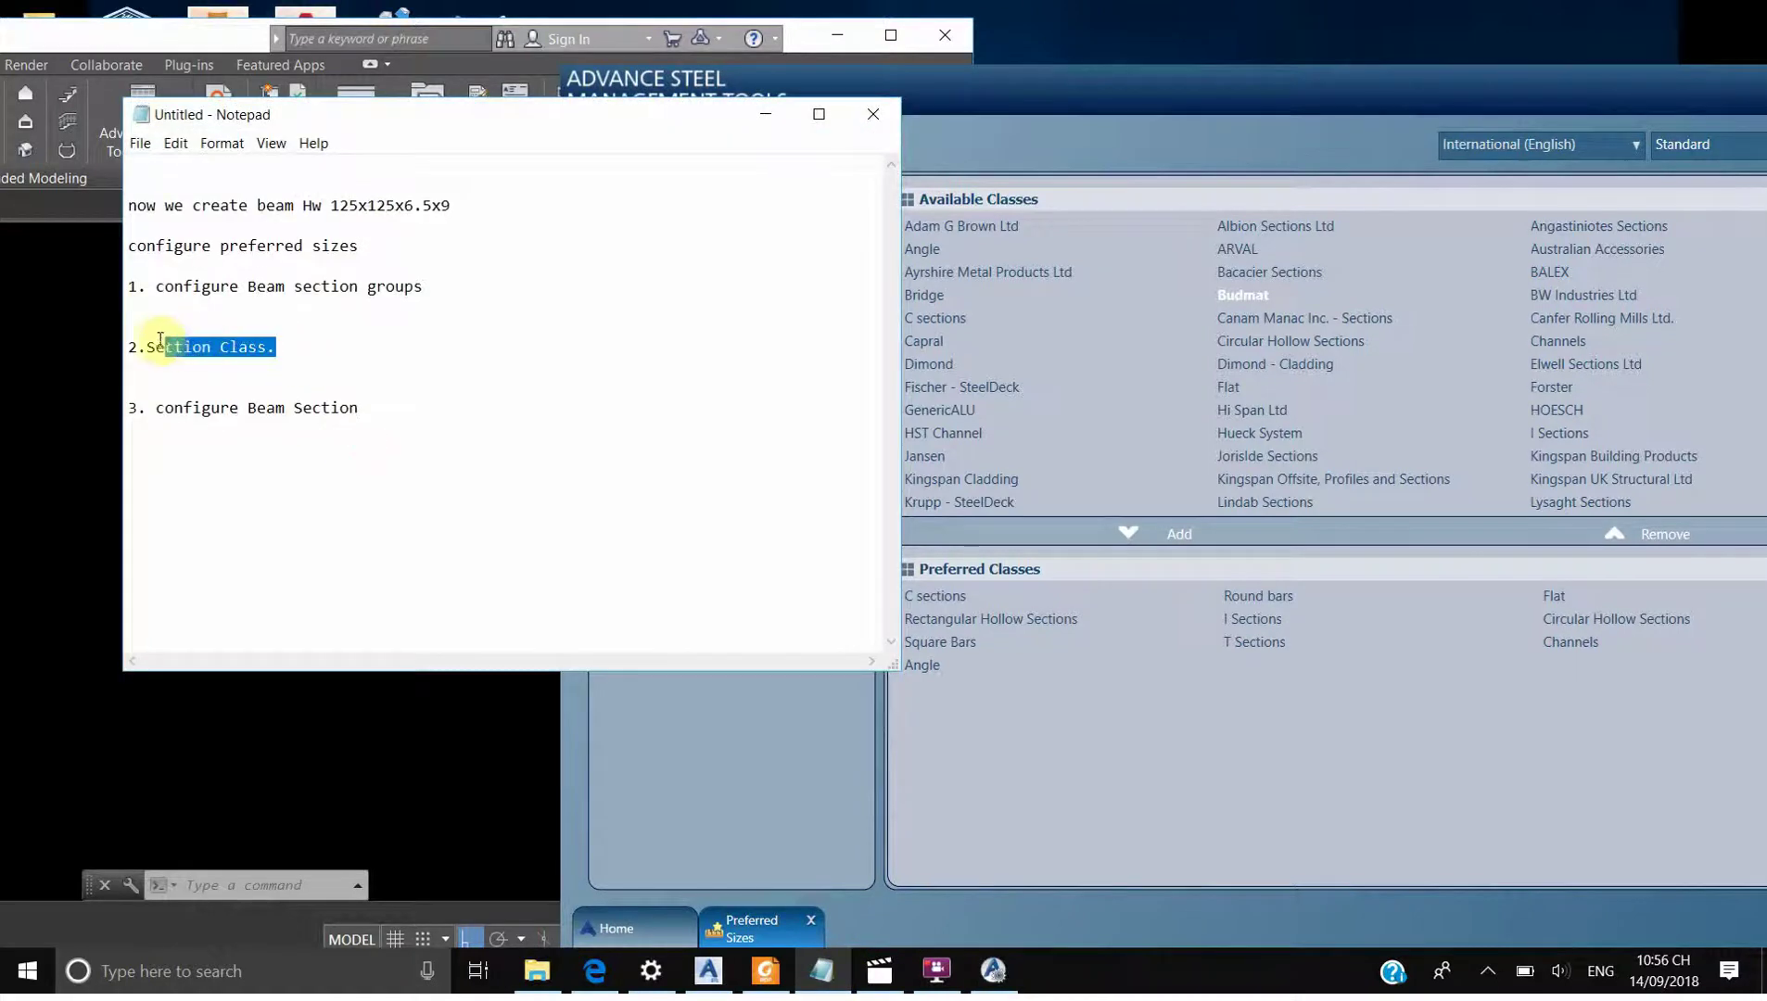
Expand the Beam section class list in Preferred Sizes and choose I Sections
left_click(1227, 116)
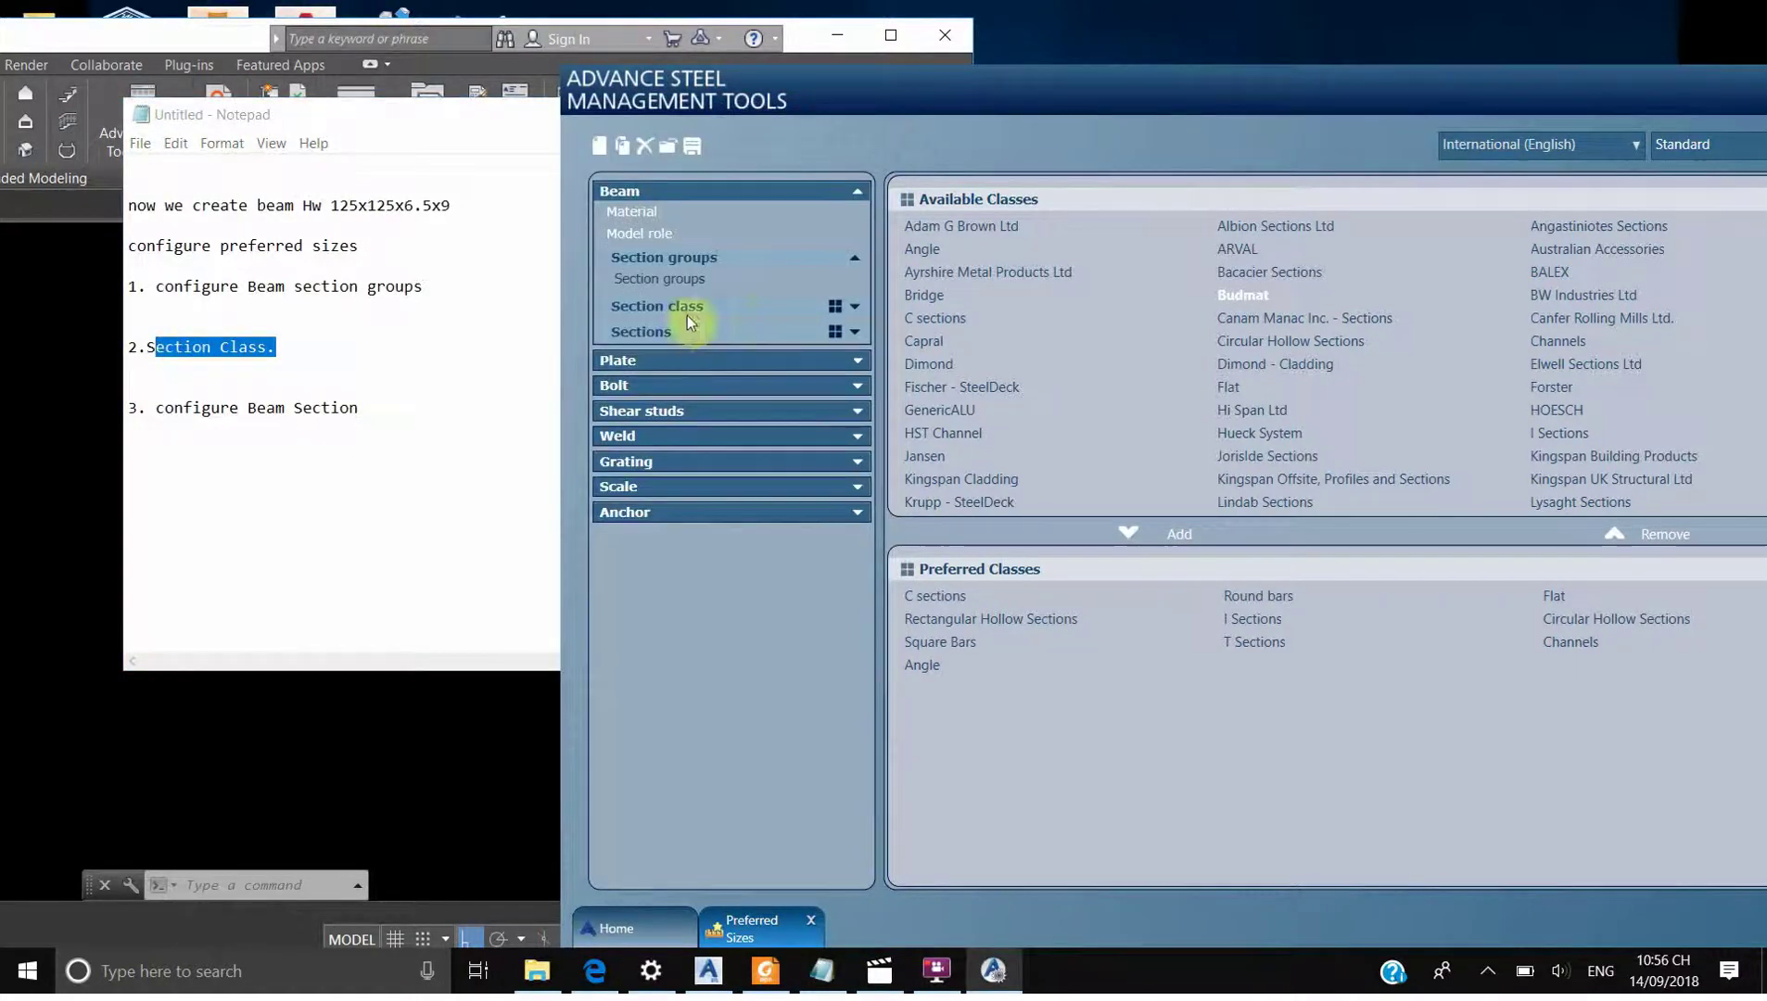
left_click(854, 309)
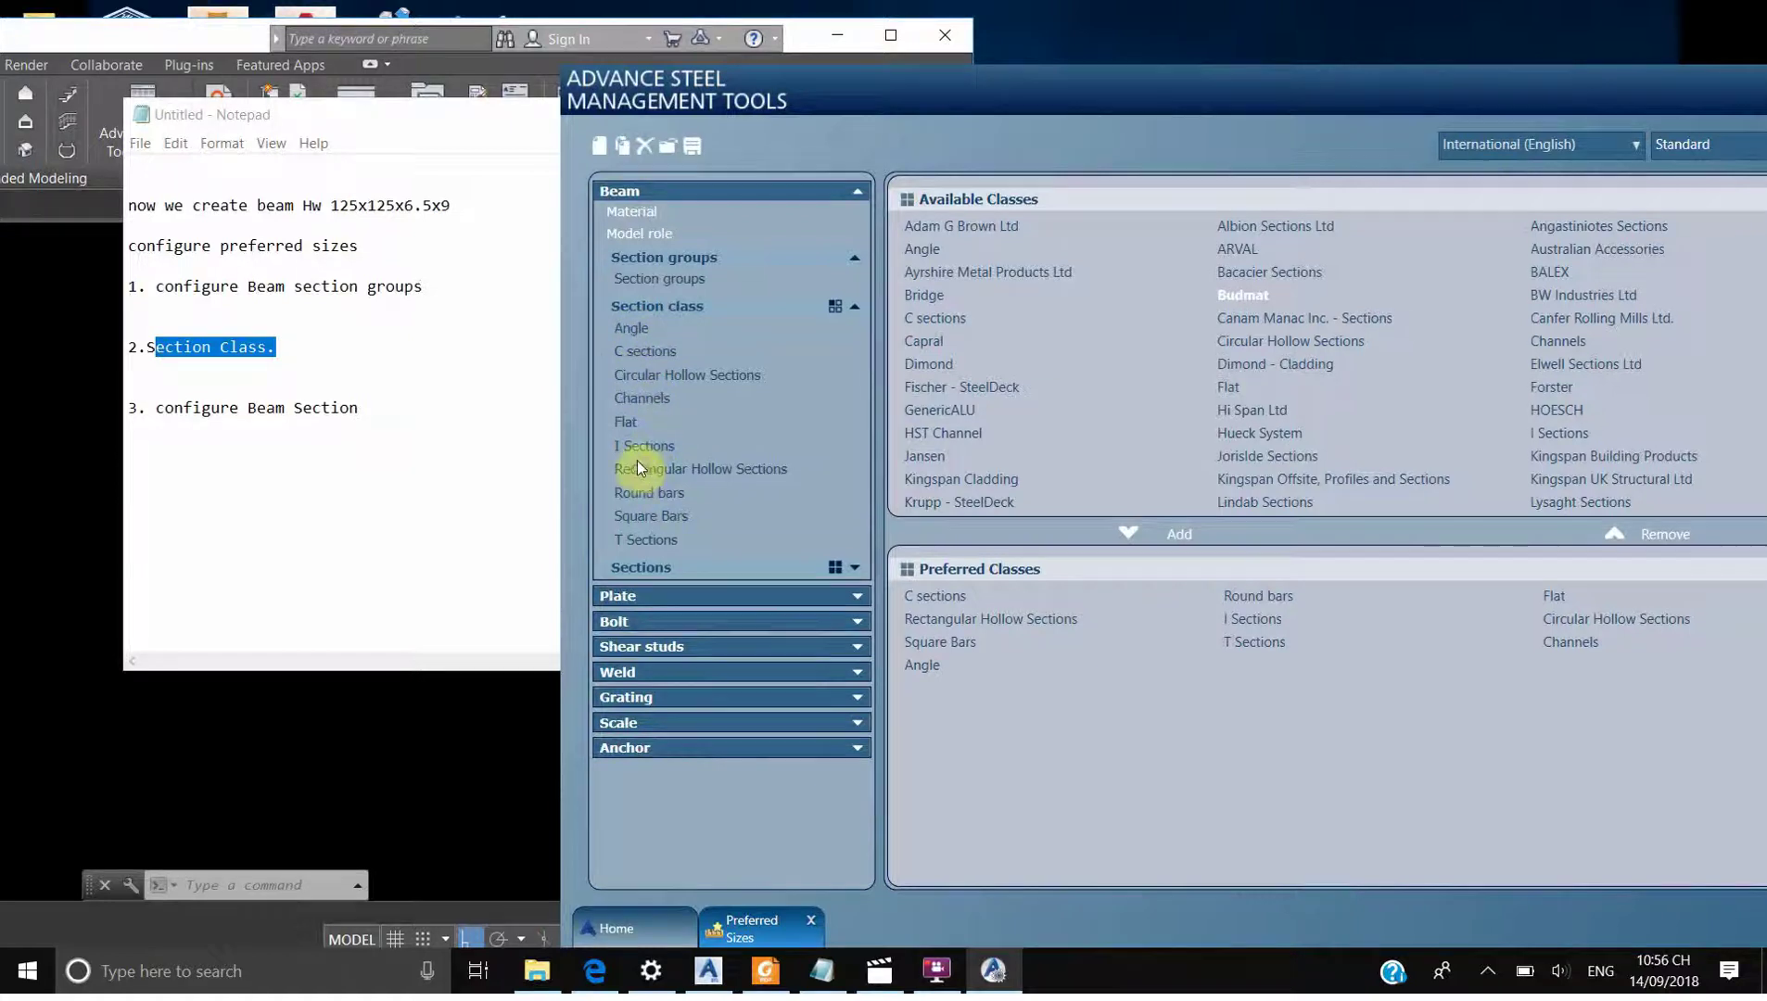
left_click(659, 444)
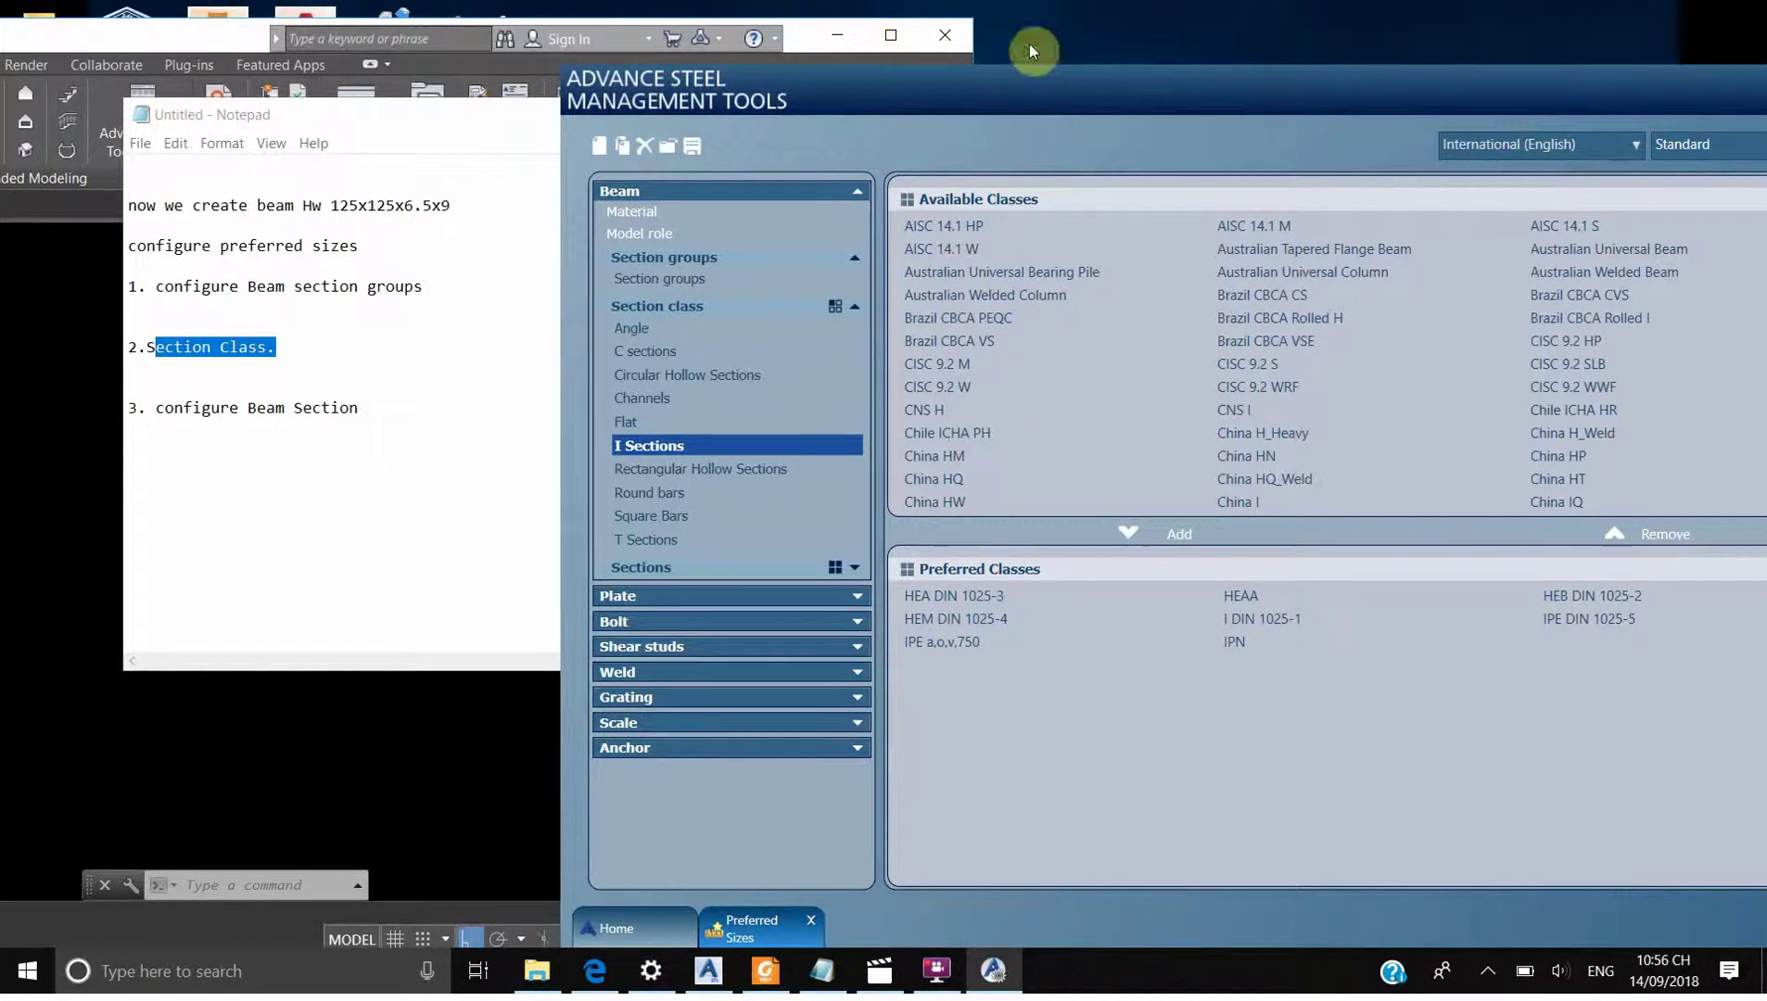
left_click_drag(1063, 90, 1377, 65)
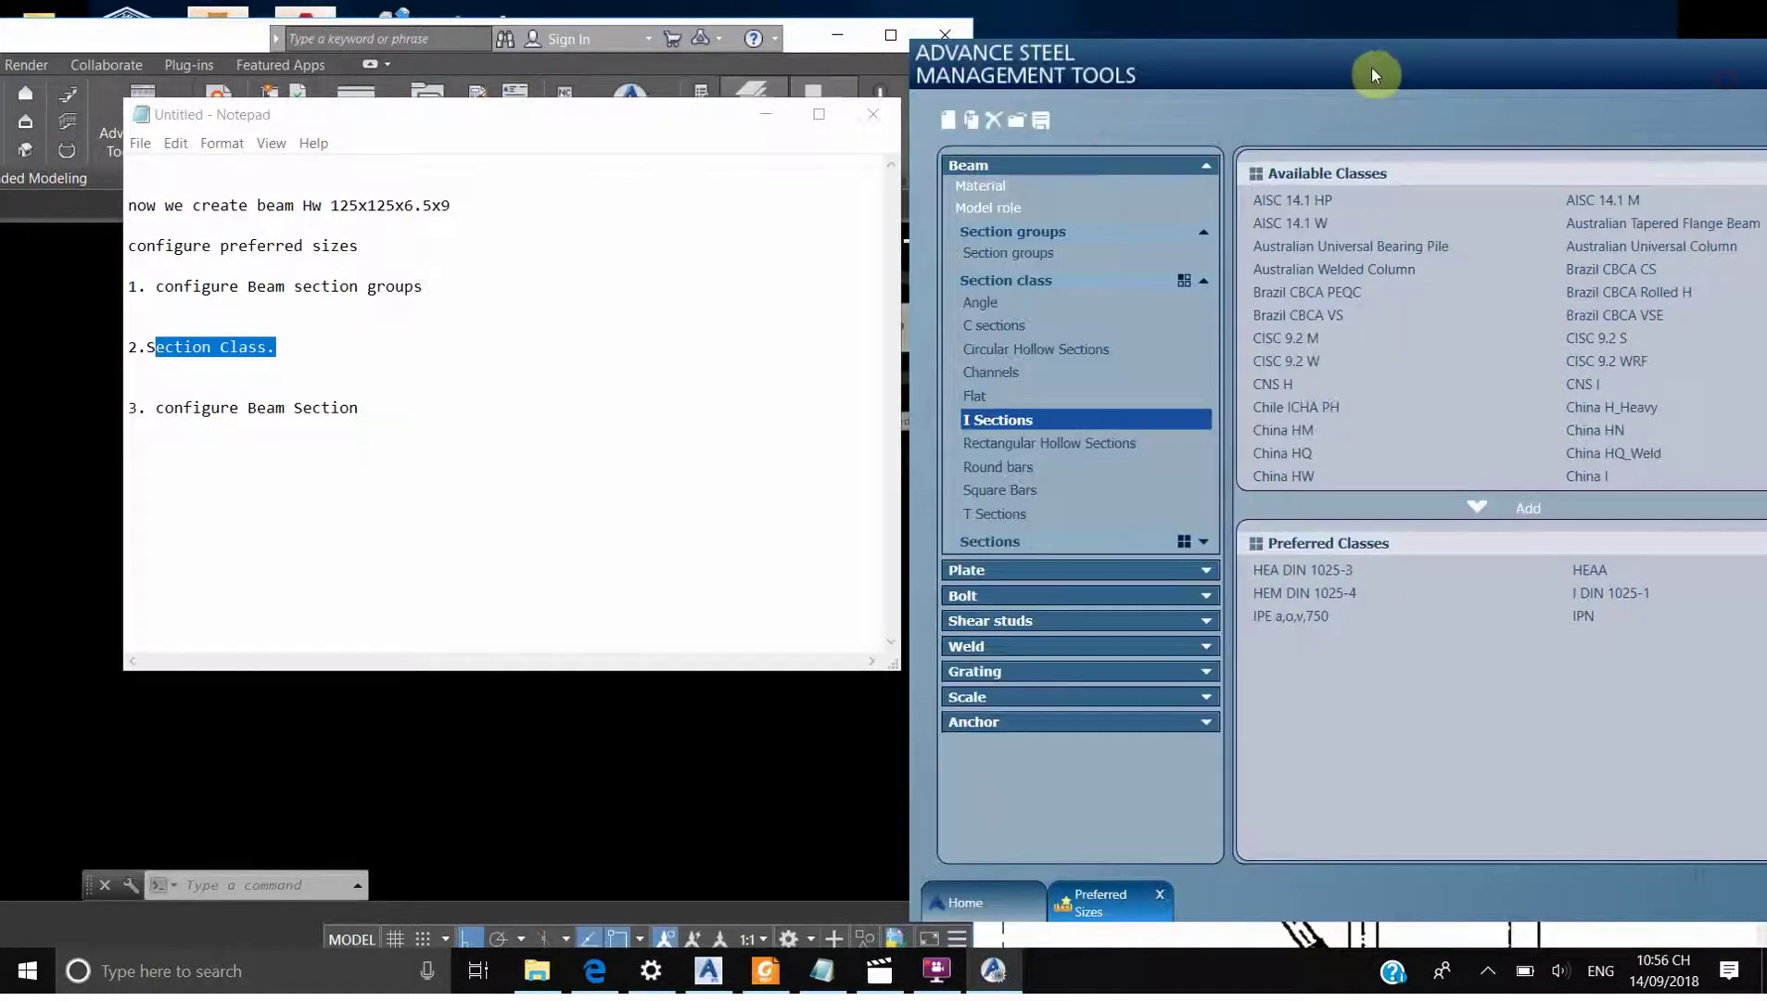
left_click_drag(1483, 104, 1480, 105)
left_click(527, 747)
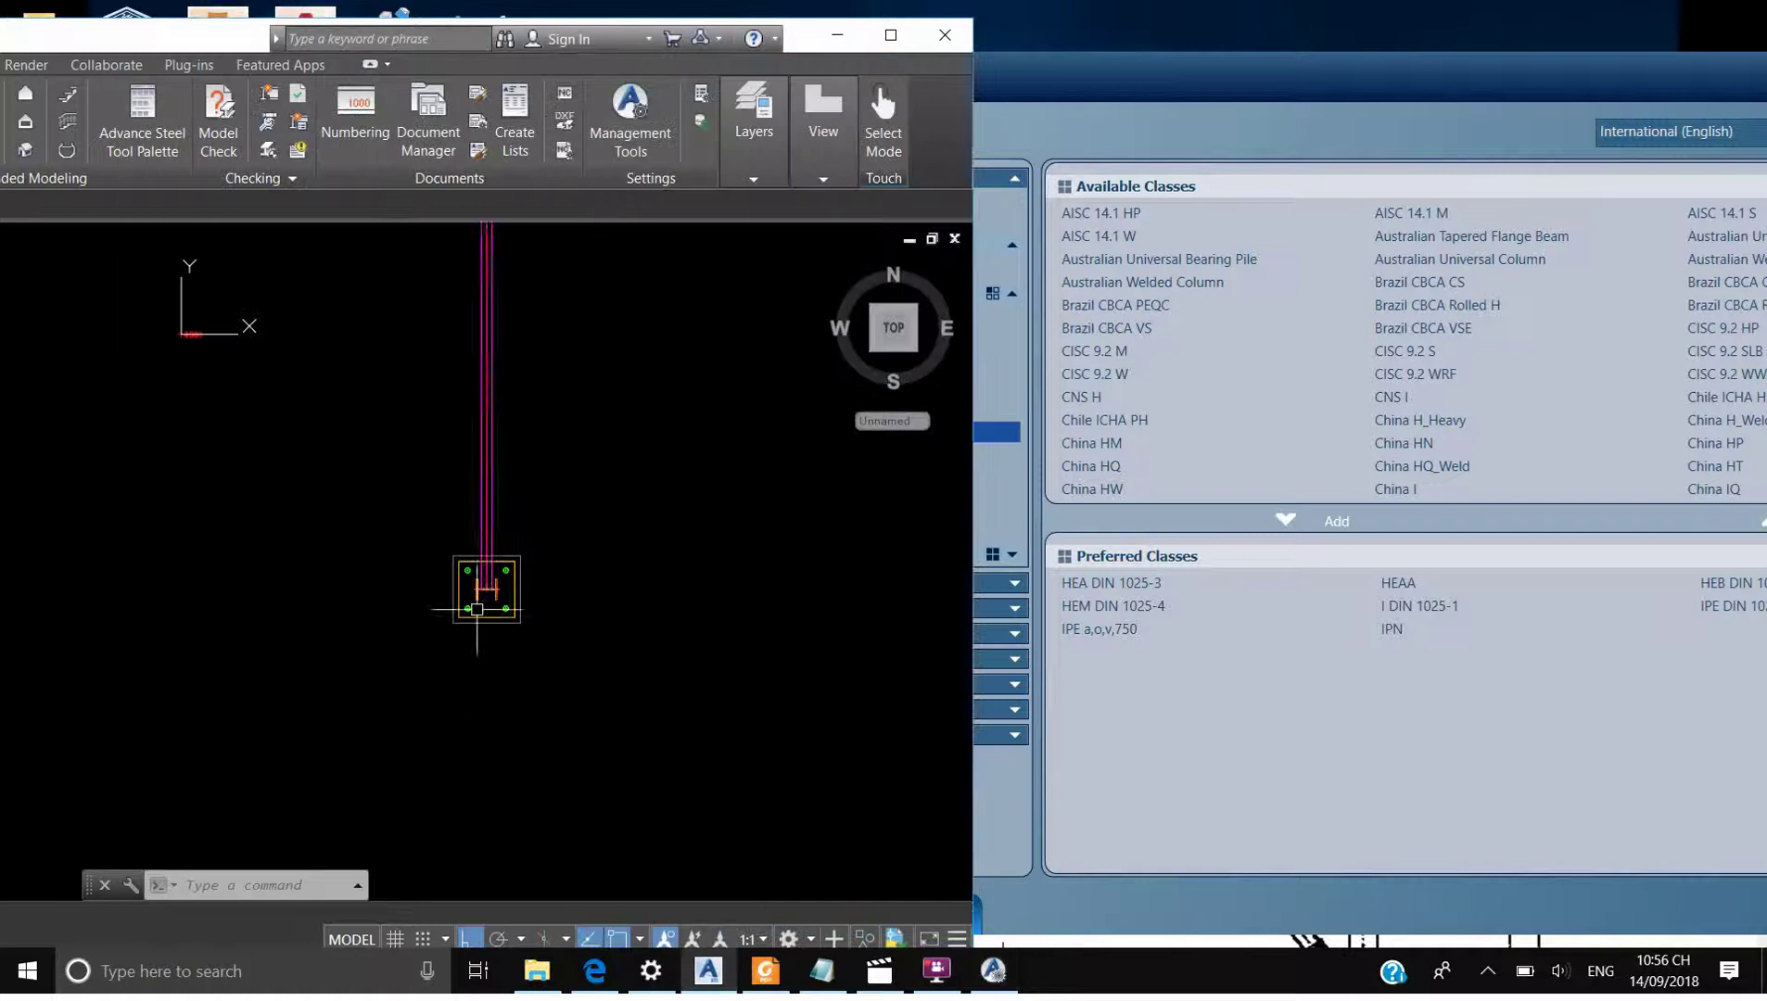
Reopen the column's beam properties and list the available I-section standards
scroll(474, 477, "up", 4)
right_click(486, 301)
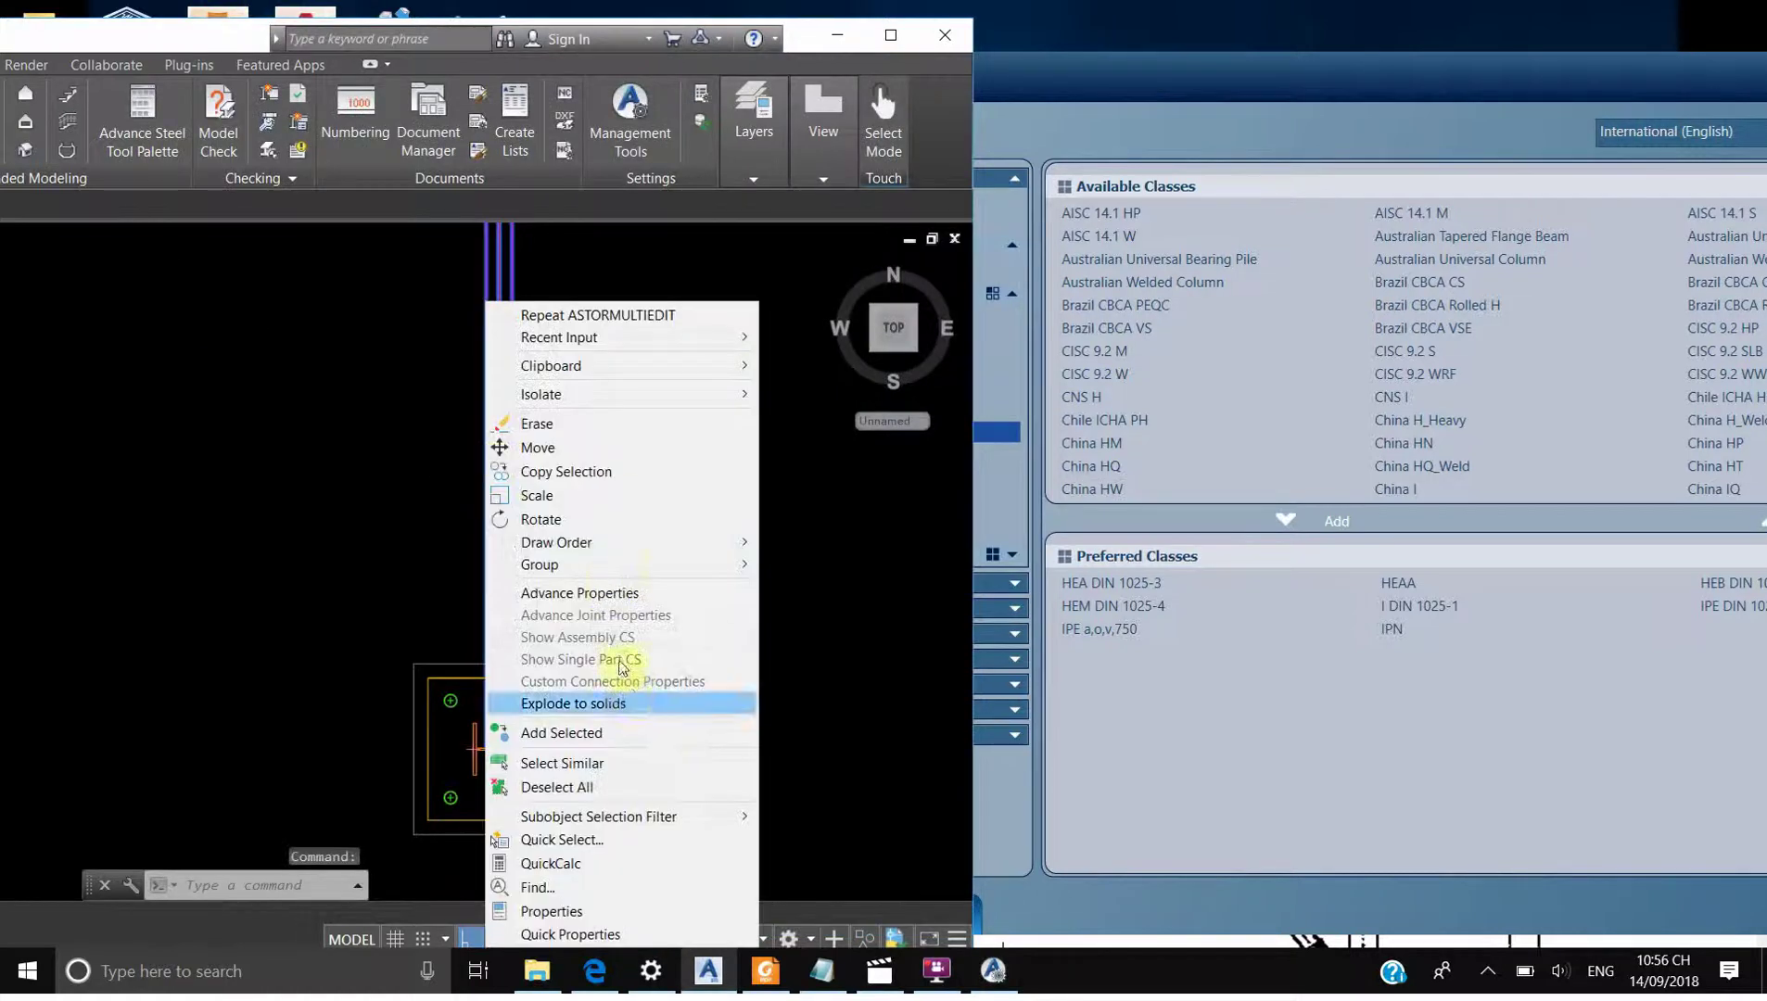
left_click(612, 592)
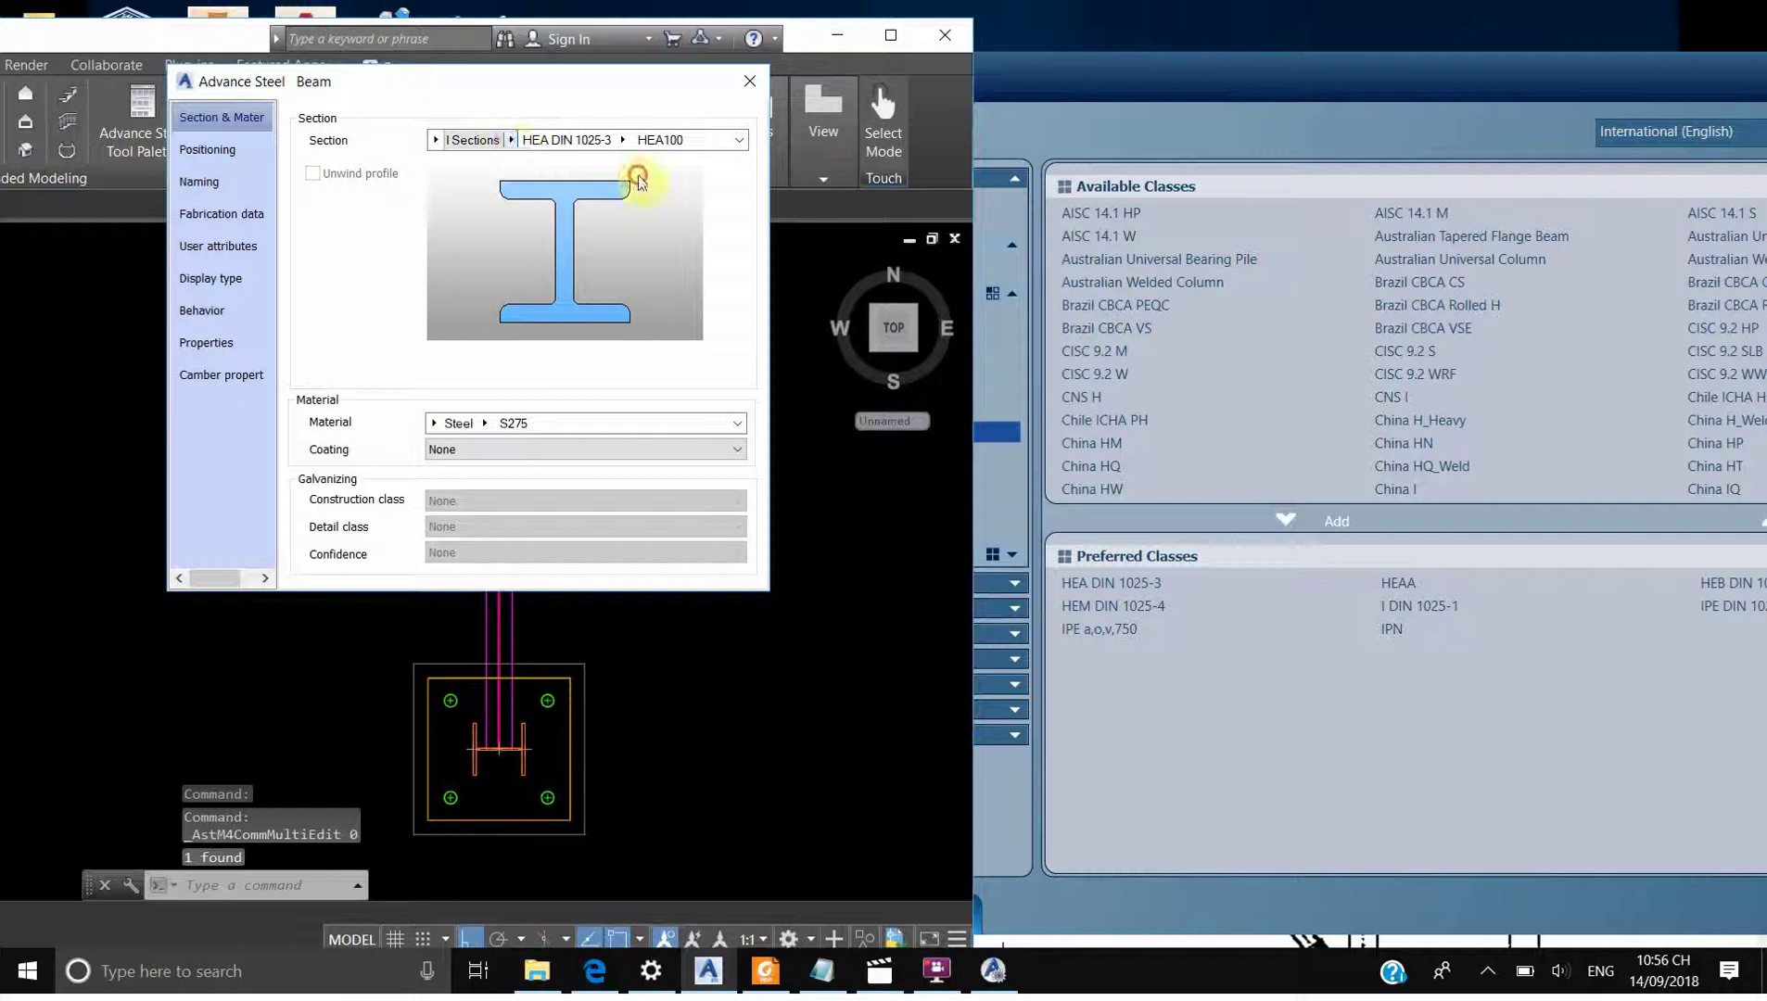
left_click(511, 139)
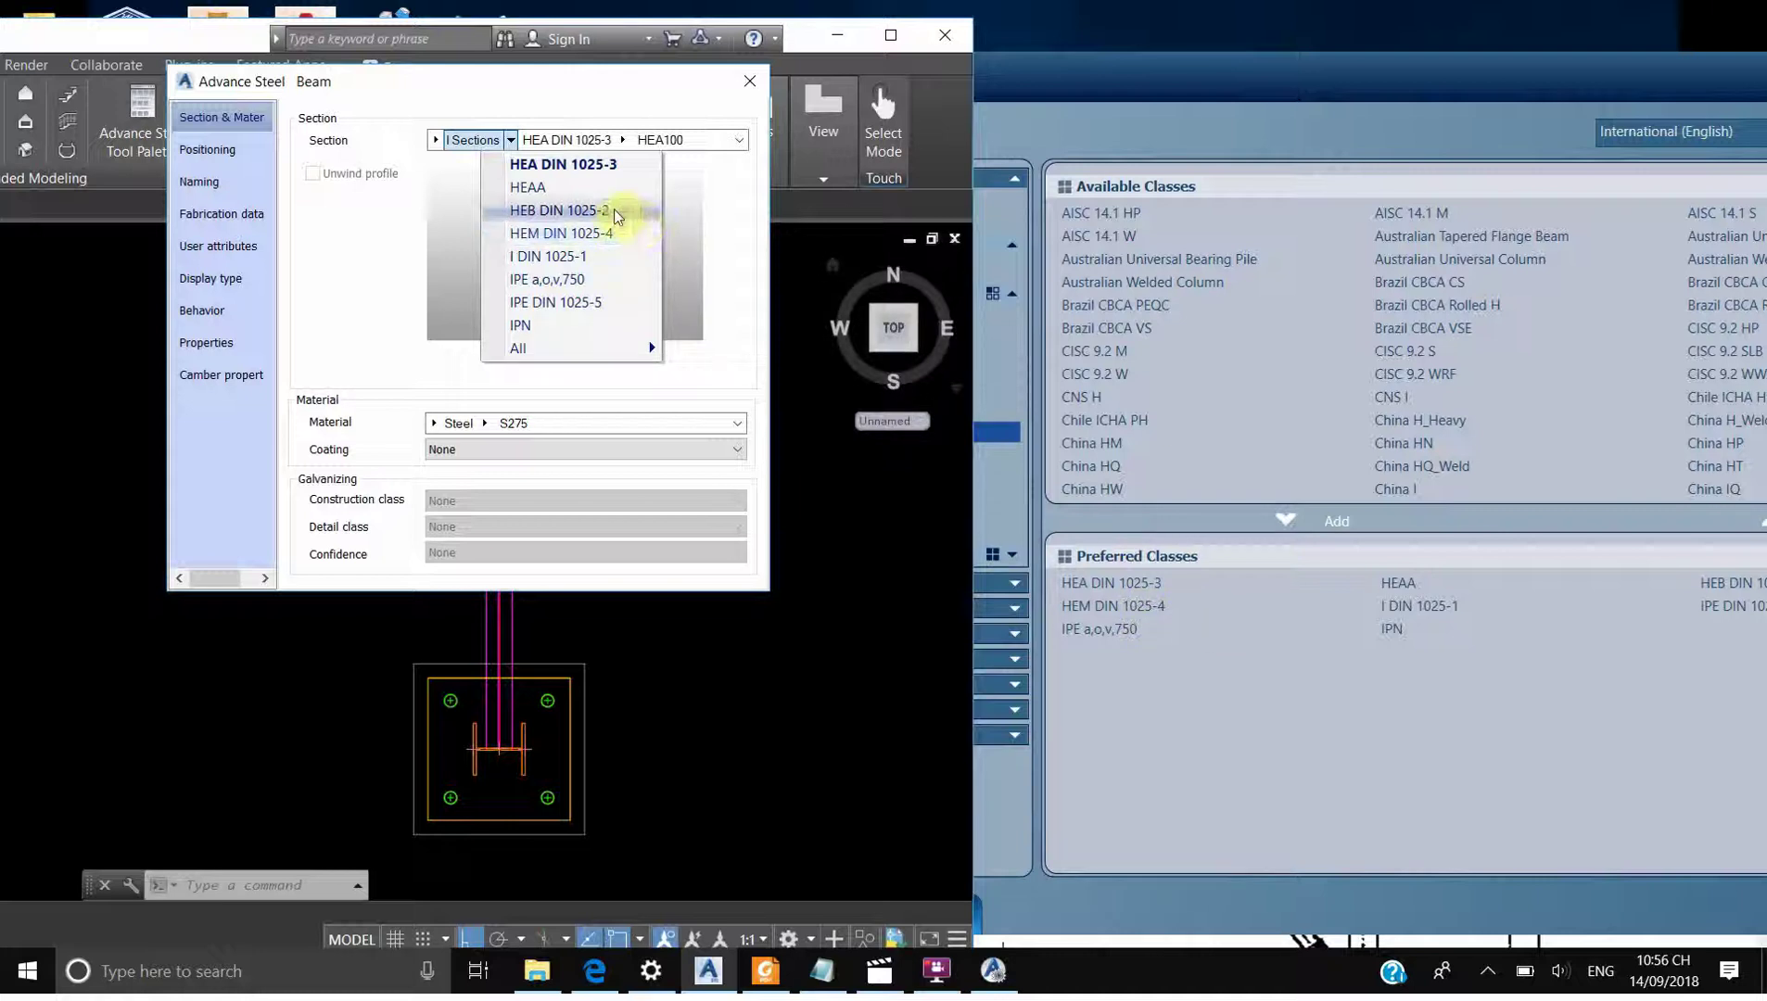
left_click(1408, 82)
Review the I Sections classes and HEA sizes against the Management Tools preferred classes
left_click_drag(491, 86, 371, 116)
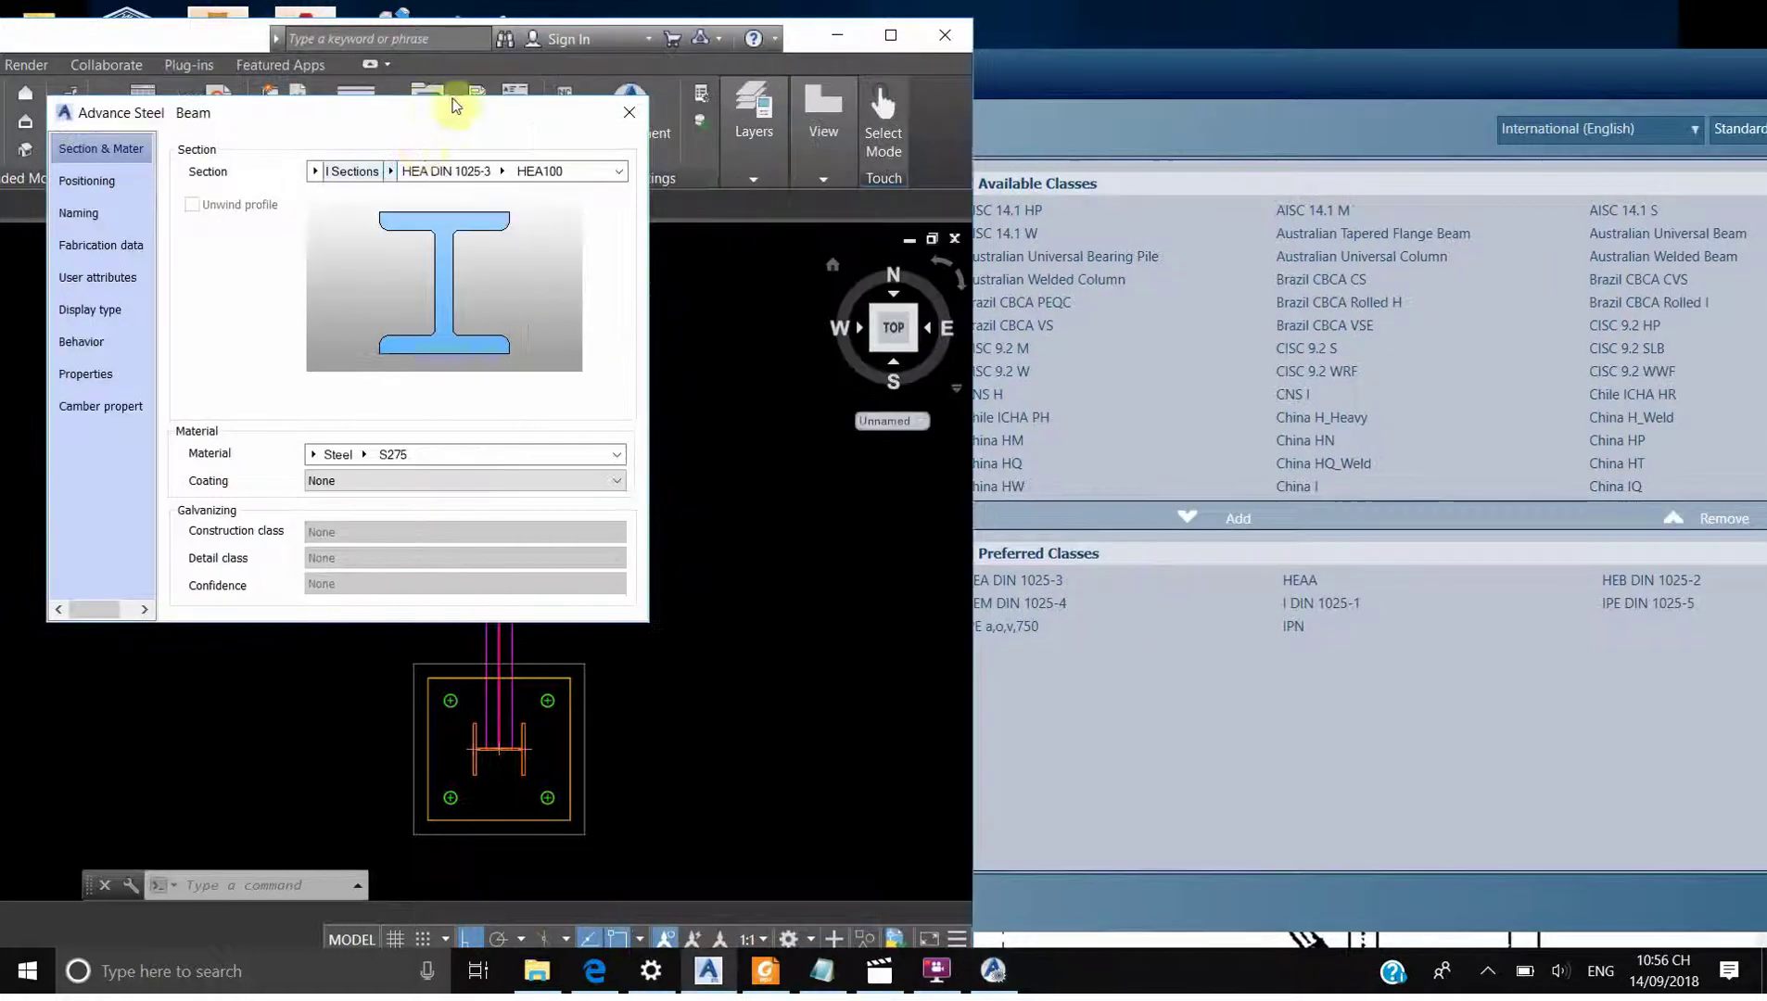
left_click(393, 174)
left_click(493, 185)
left_click(394, 171)
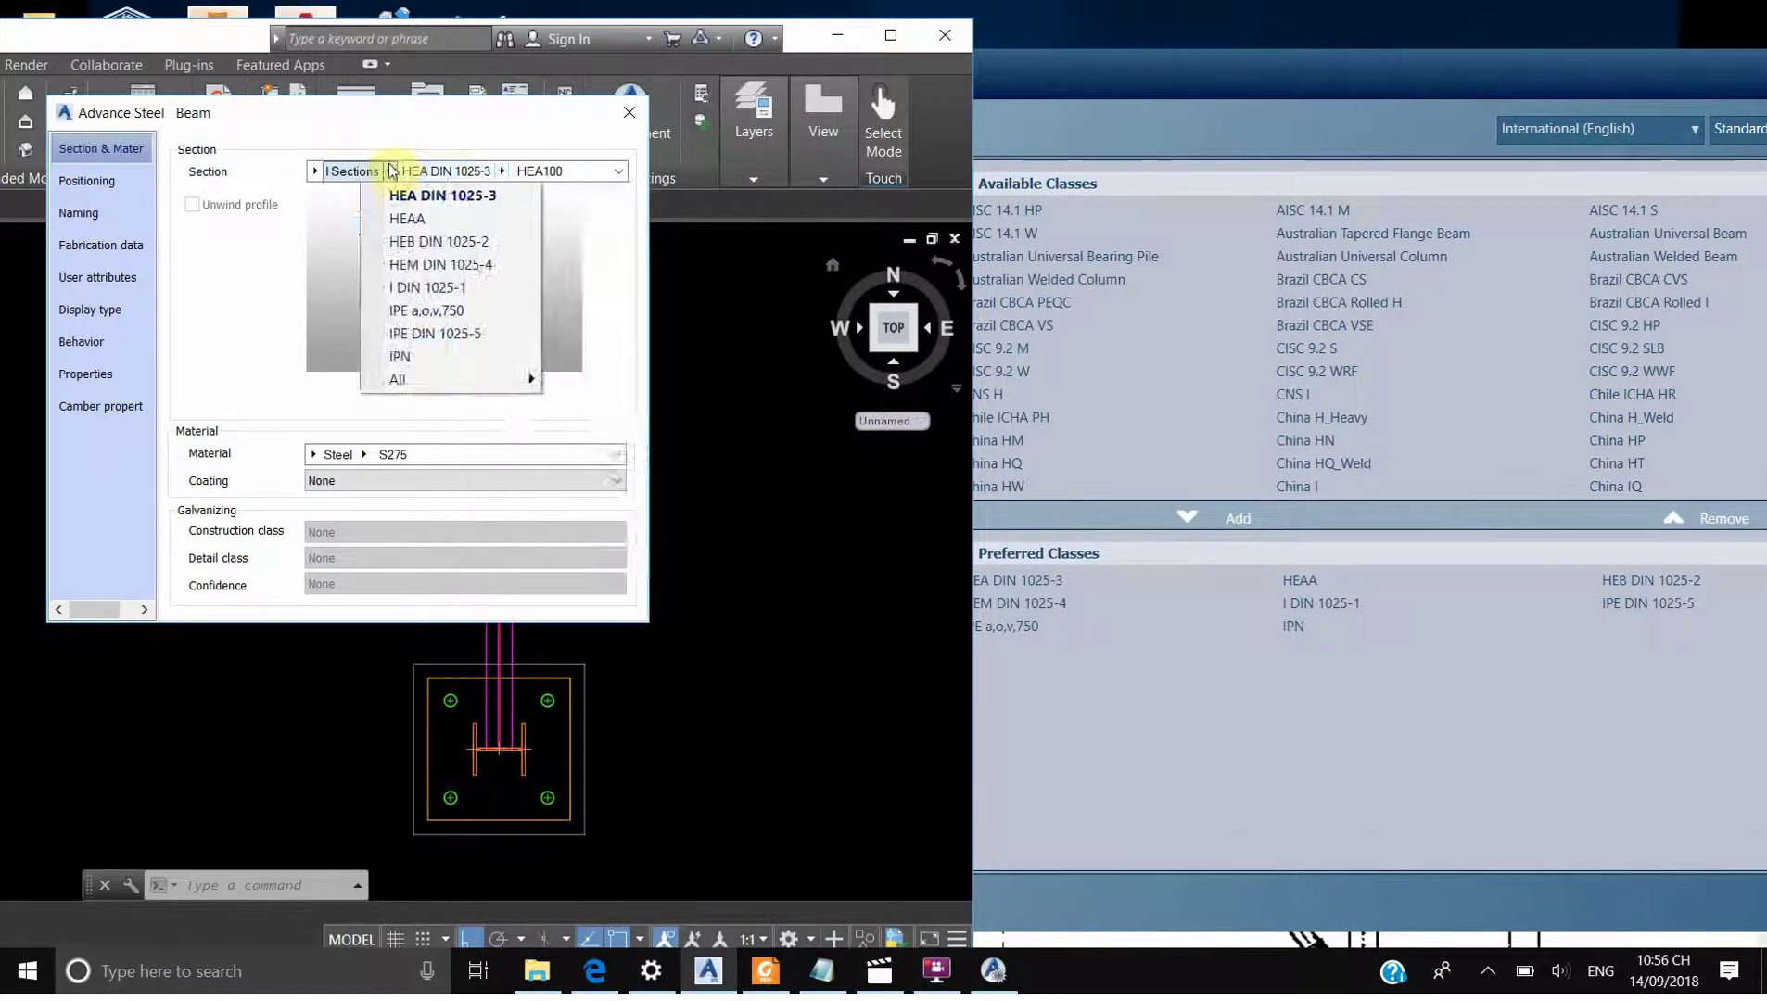
left_click(418, 190)
left_click(390, 170)
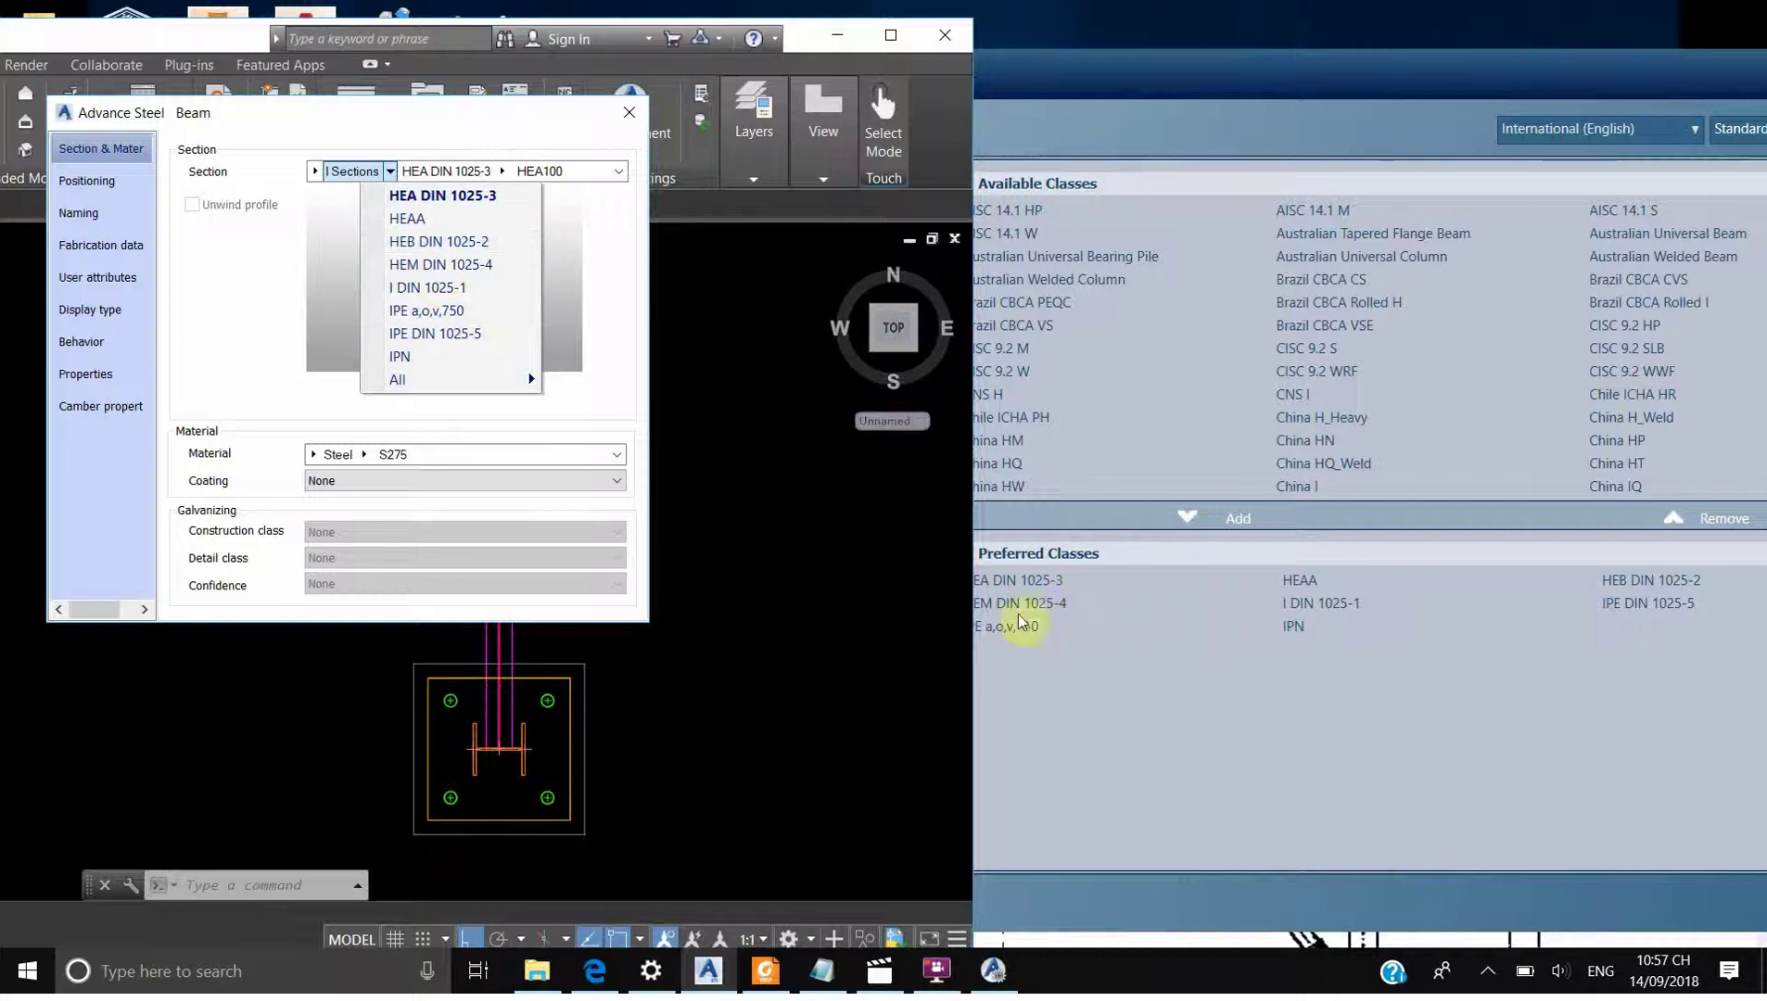
left_click(1114, 76)
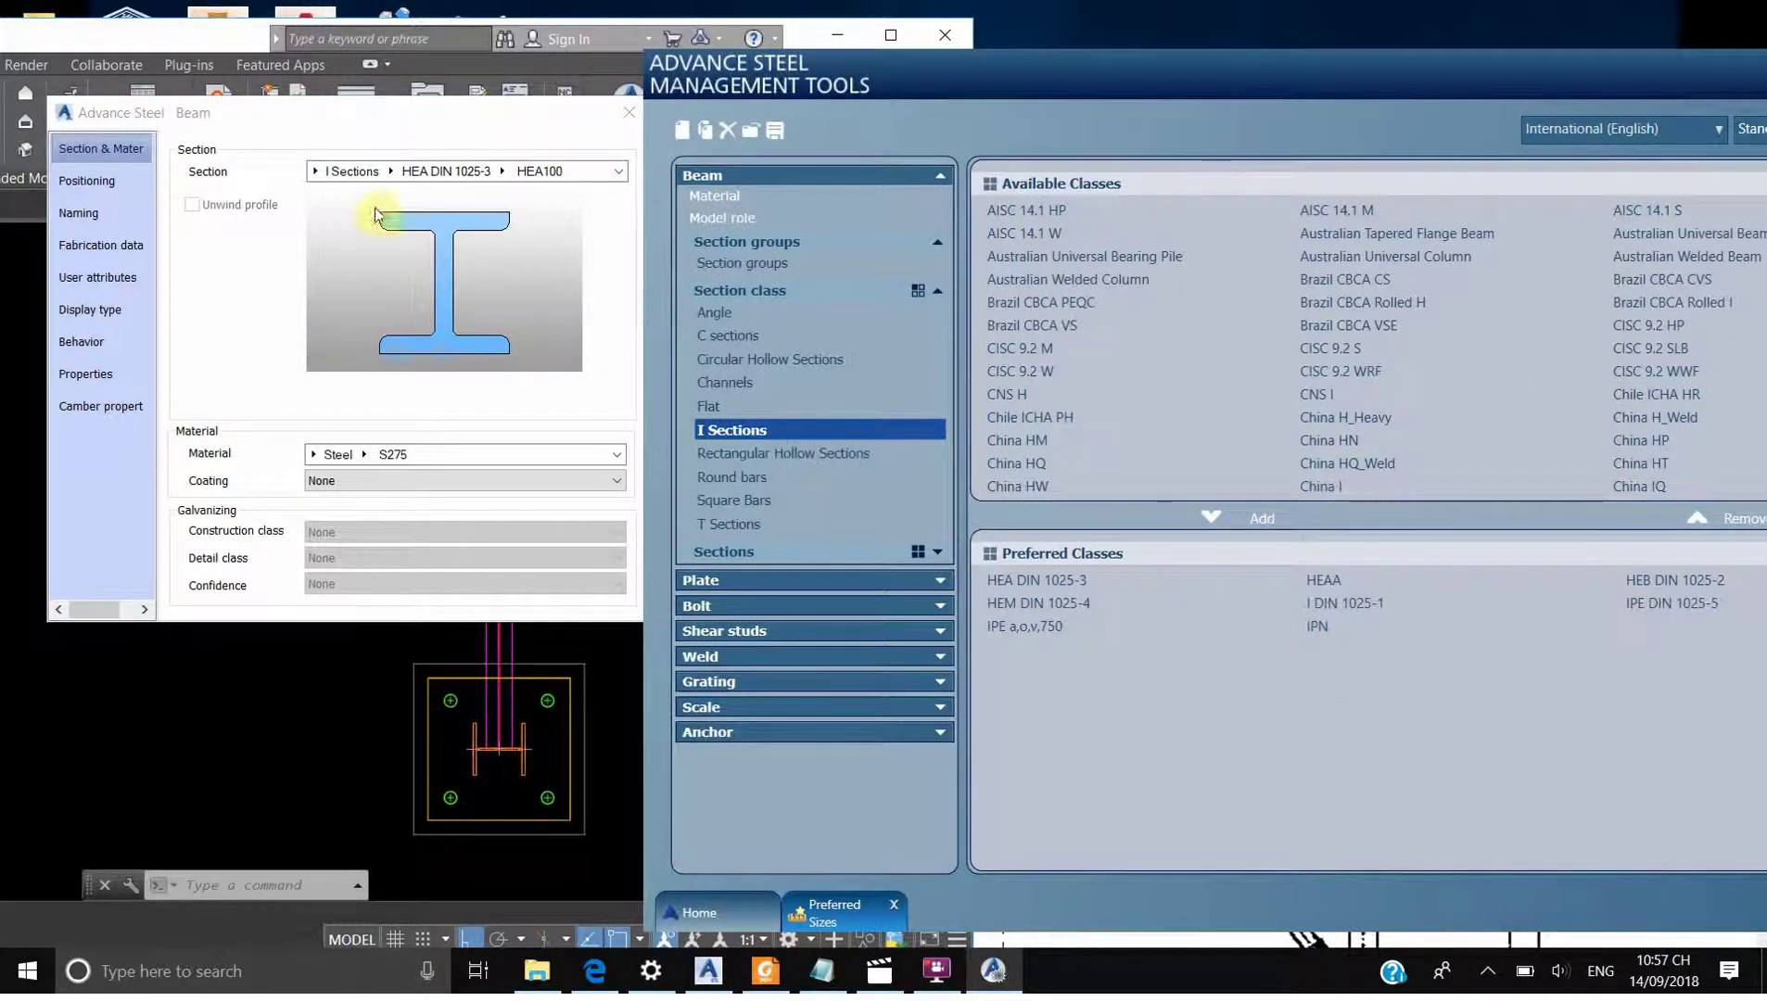
Close the Beam dialog and check the structure drawing and the HW beam note
left_click(626, 114)
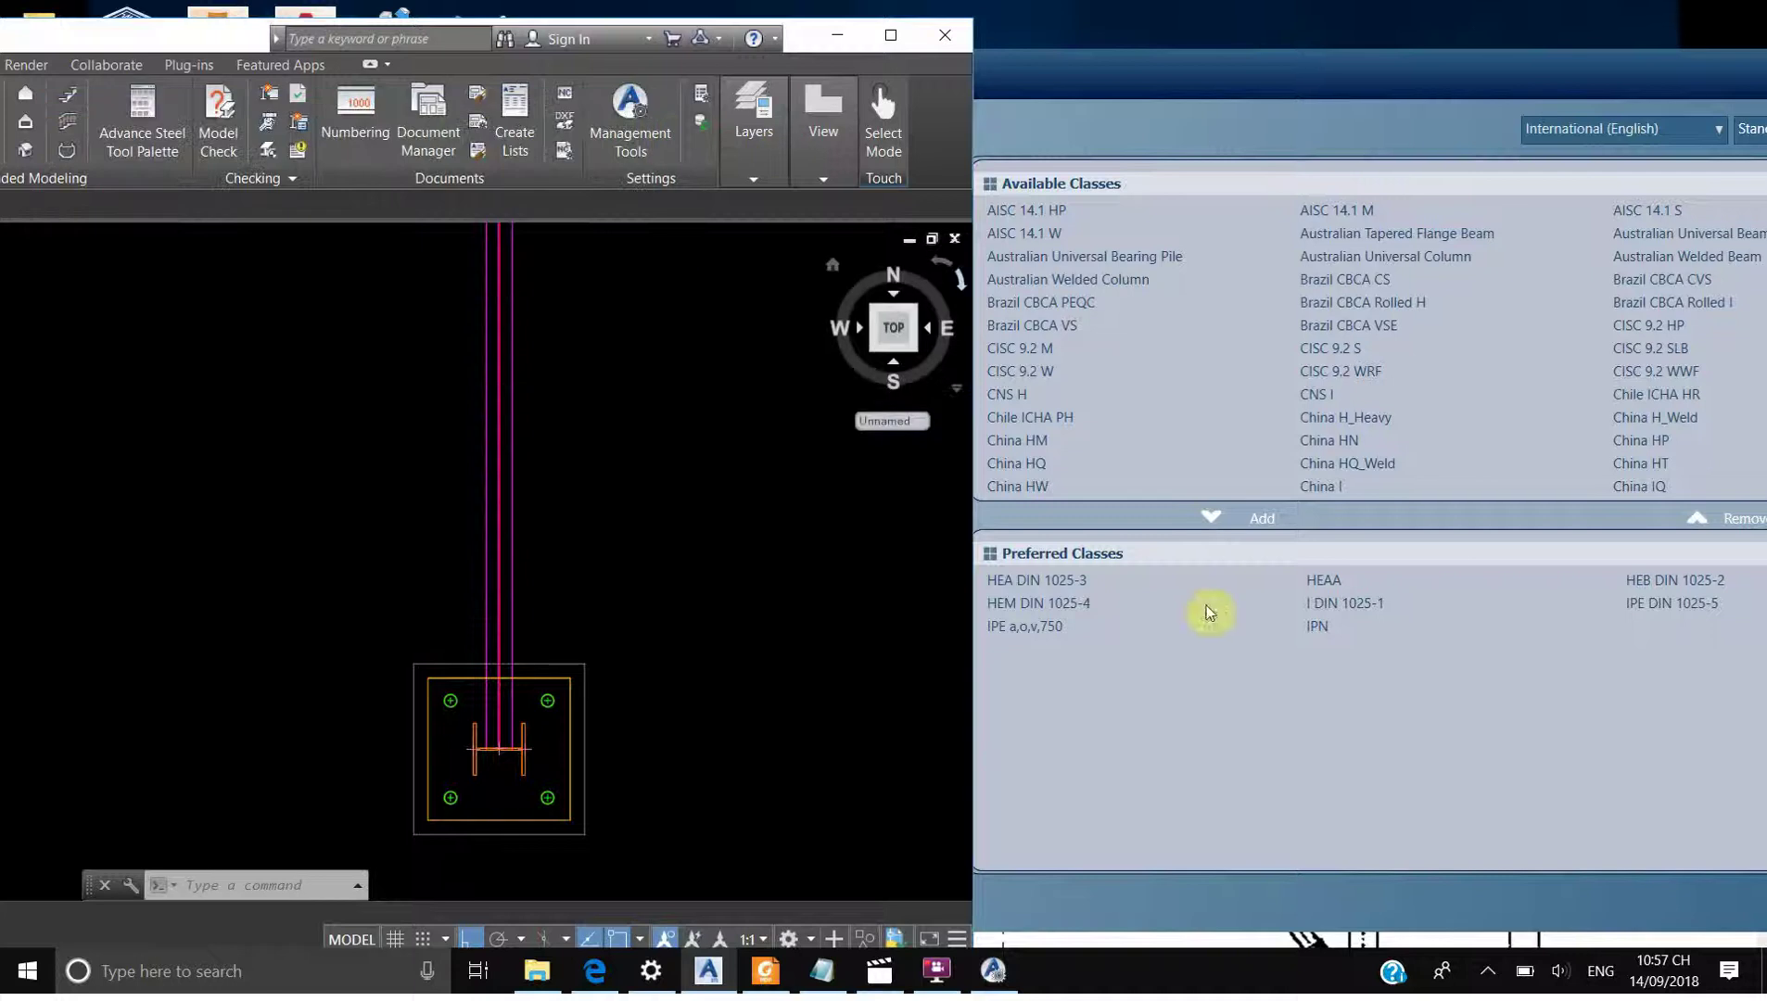
left_click(1622, 117)
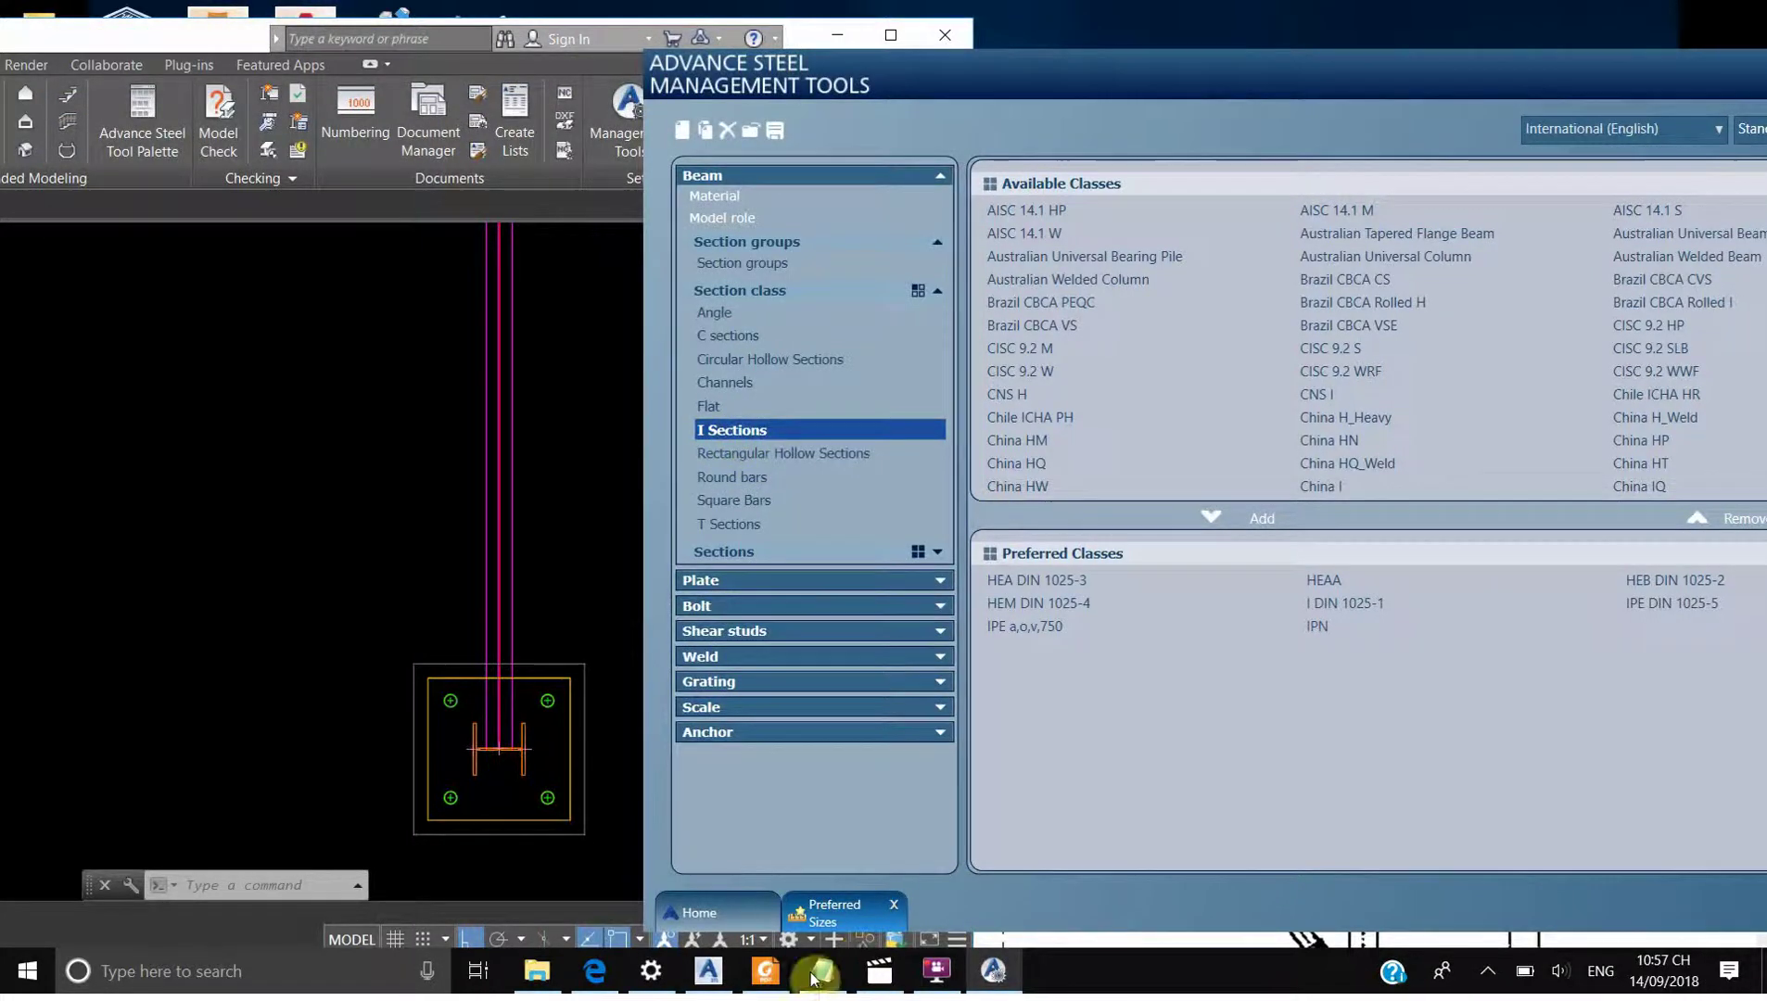
left_click(762, 970)
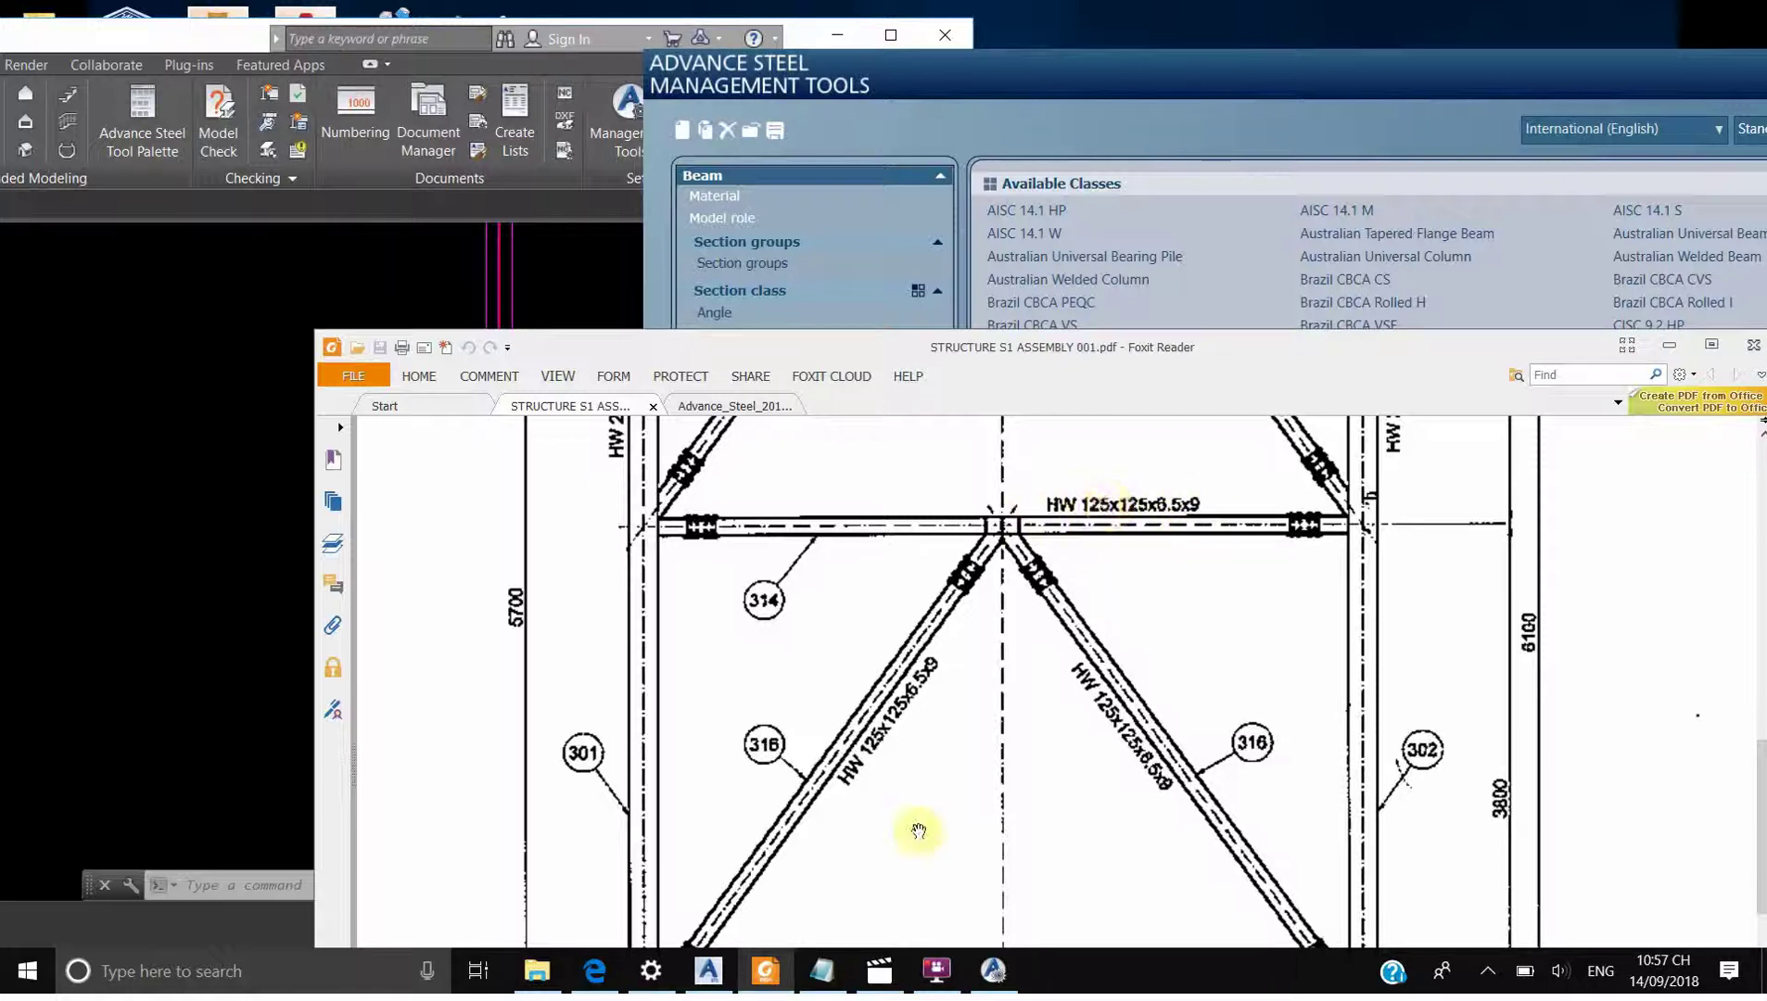
left_click(821, 971)
left_click(252, 205)
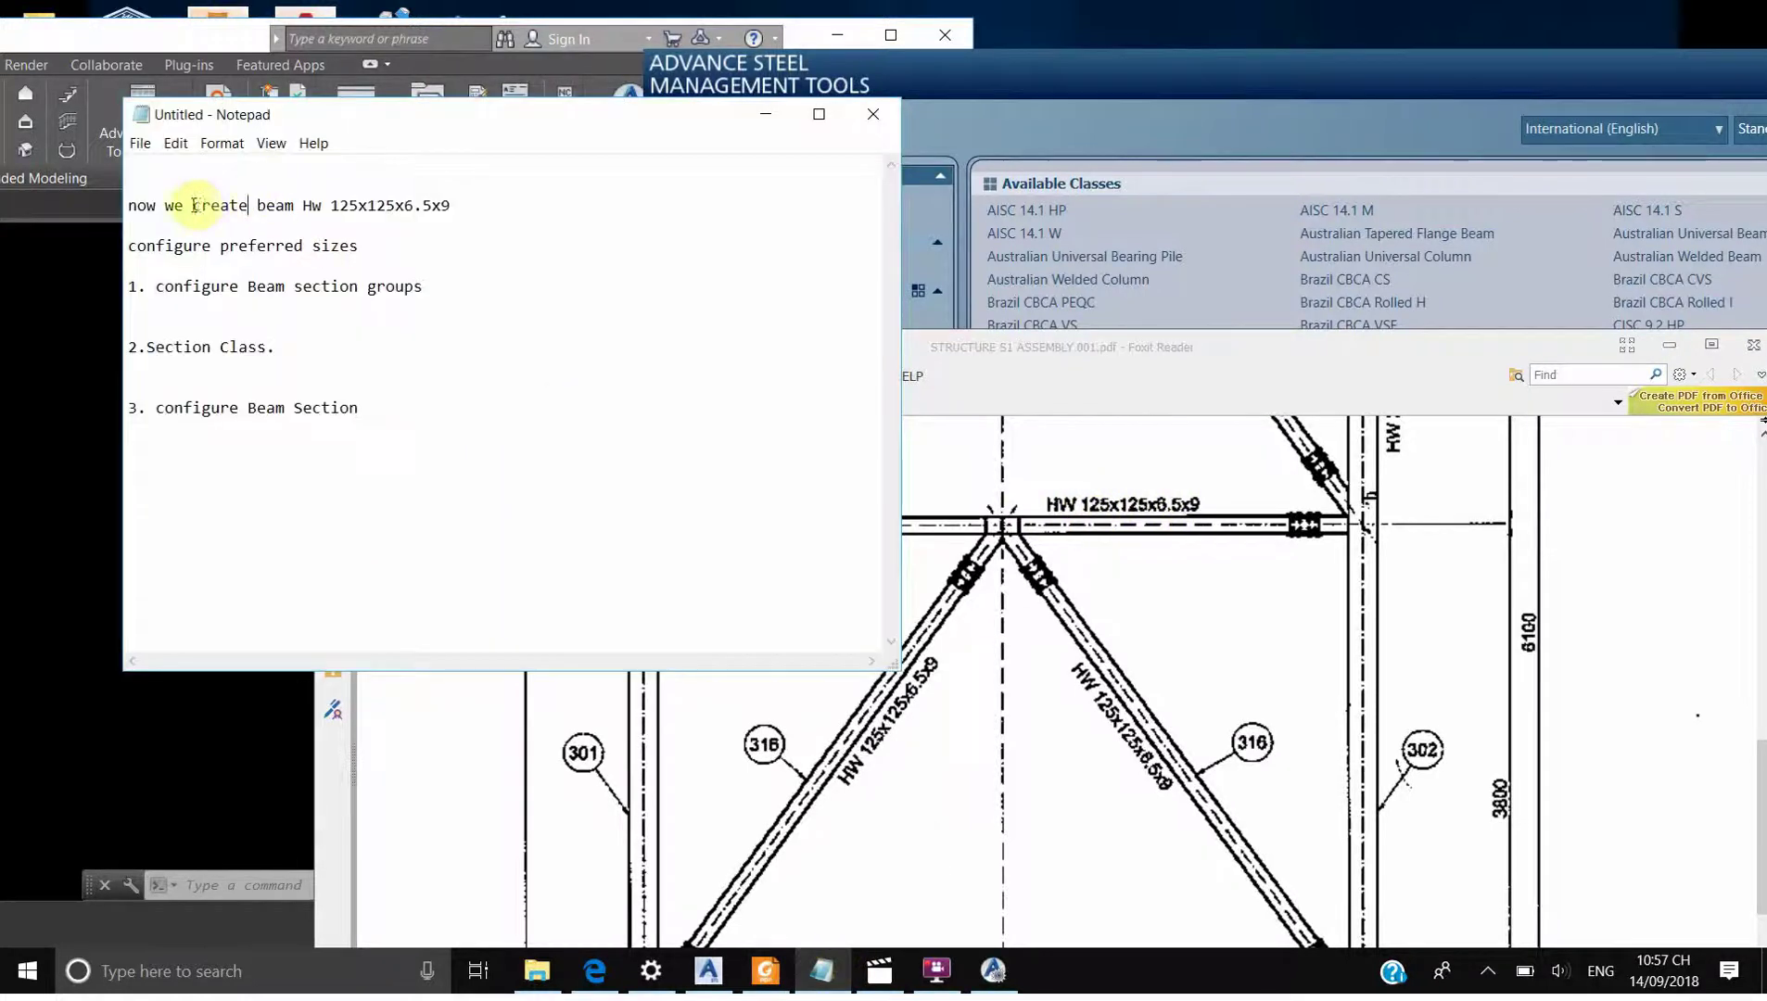
left_click_drag(192, 205, 429, 207)
Add China HW from the available classes to the preferred I Sections classes
left_click(1147, 149)
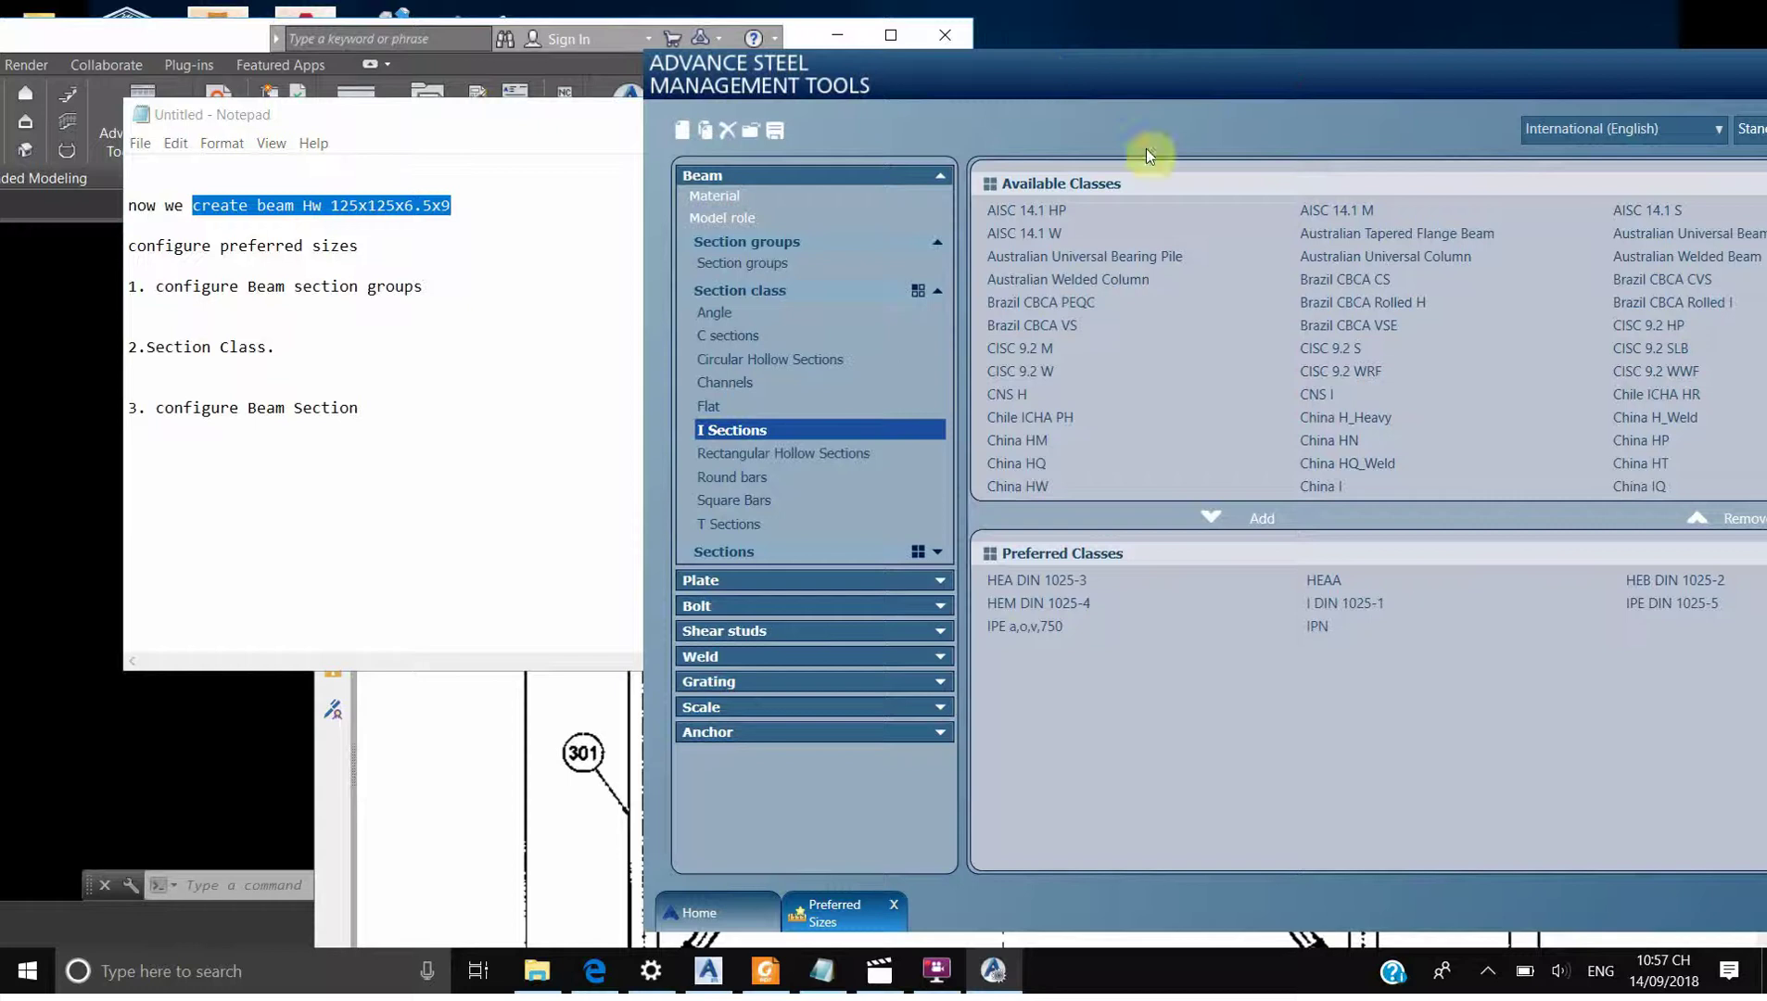
left_click(1014, 489)
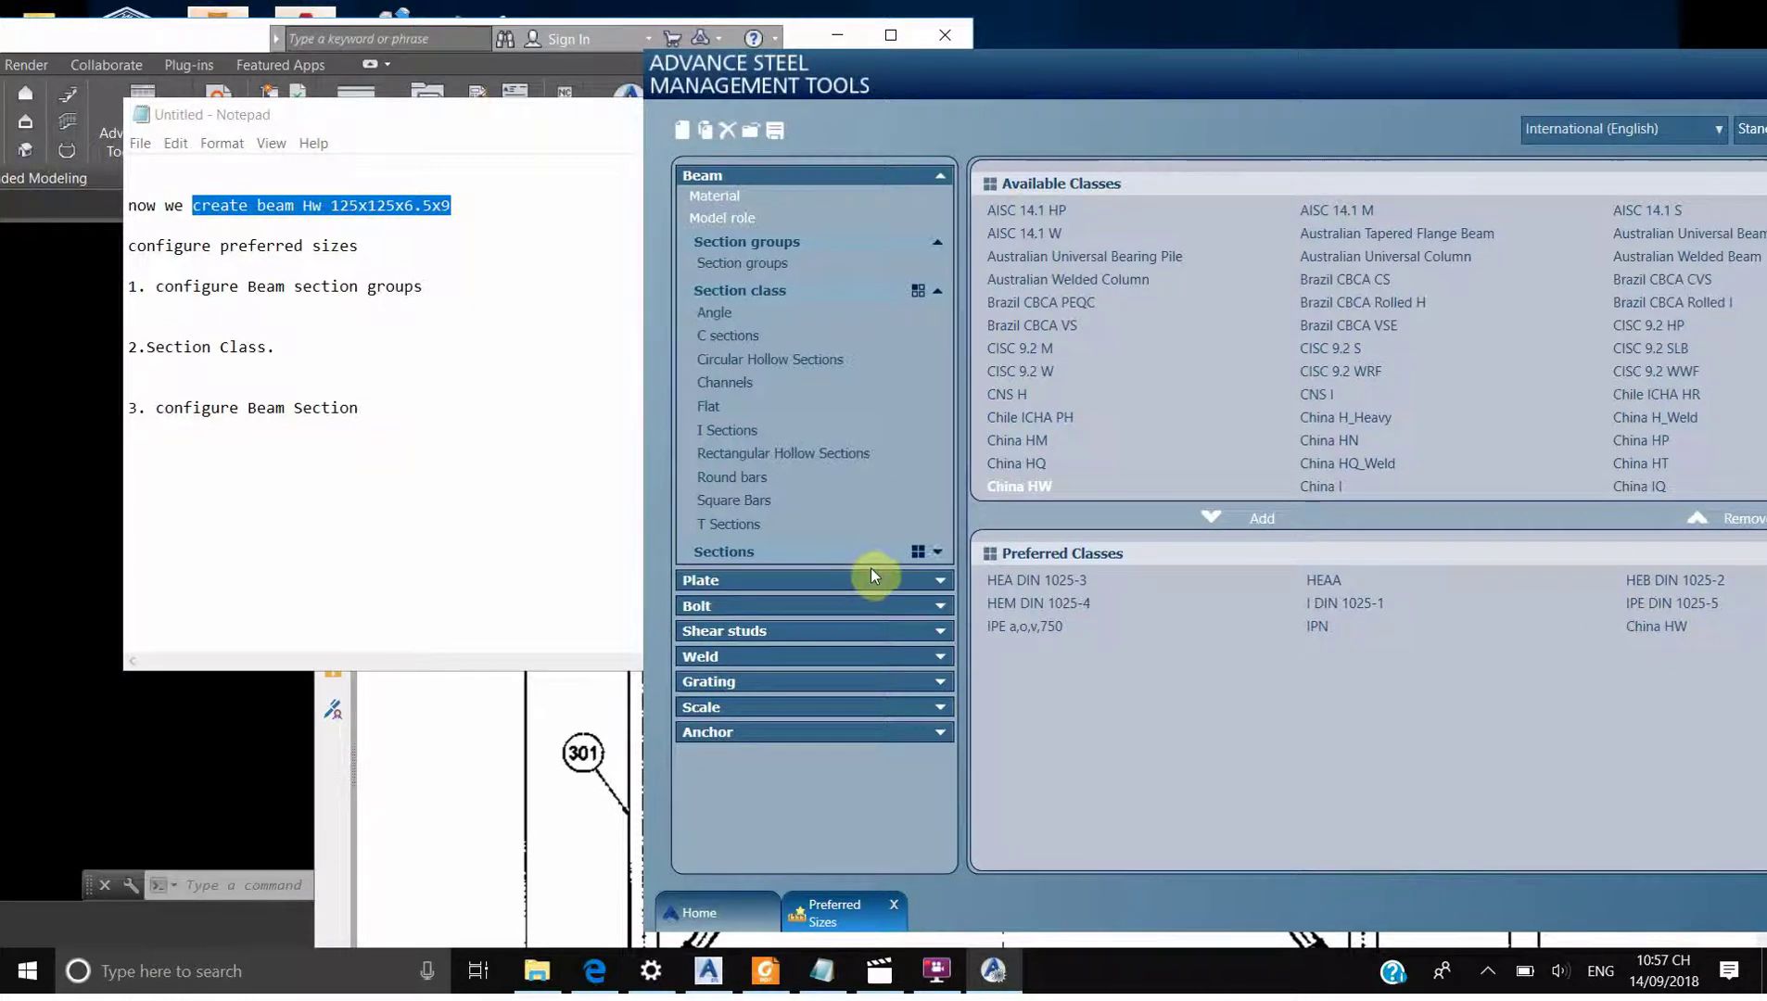
left_click(322, 408)
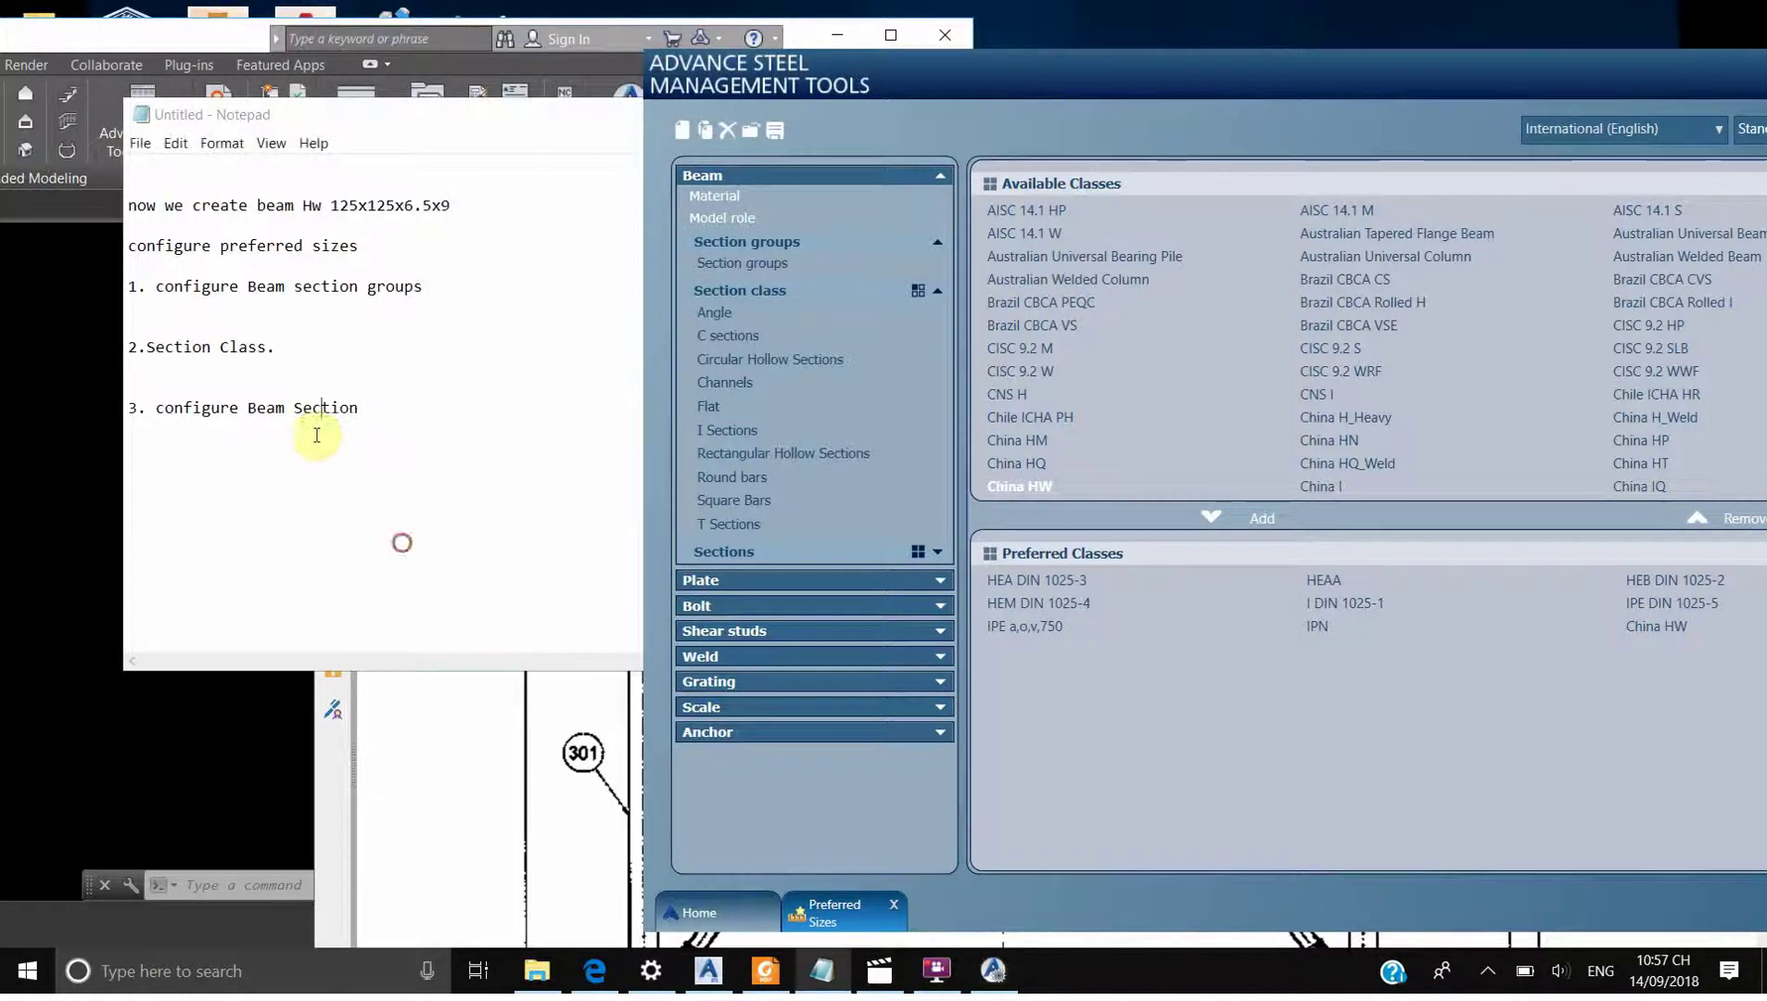
left_click_drag(157, 408, 347, 405)
left_click(387, 432)
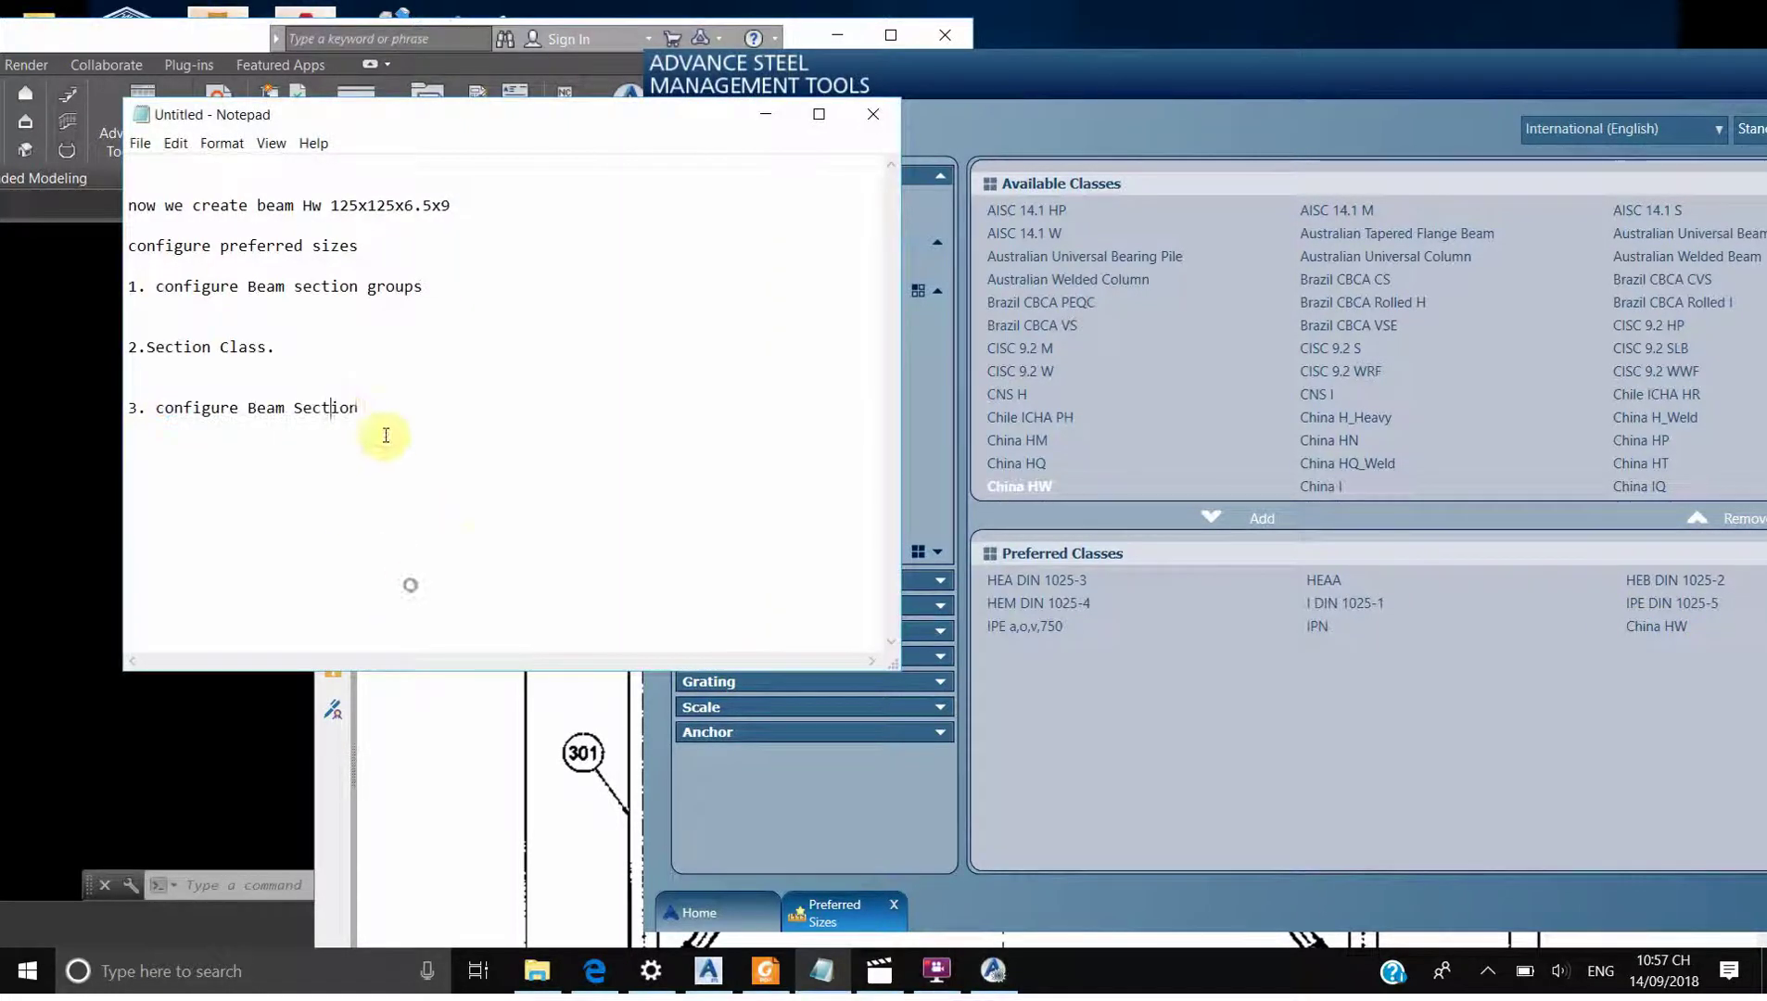
left_click(1013, 110)
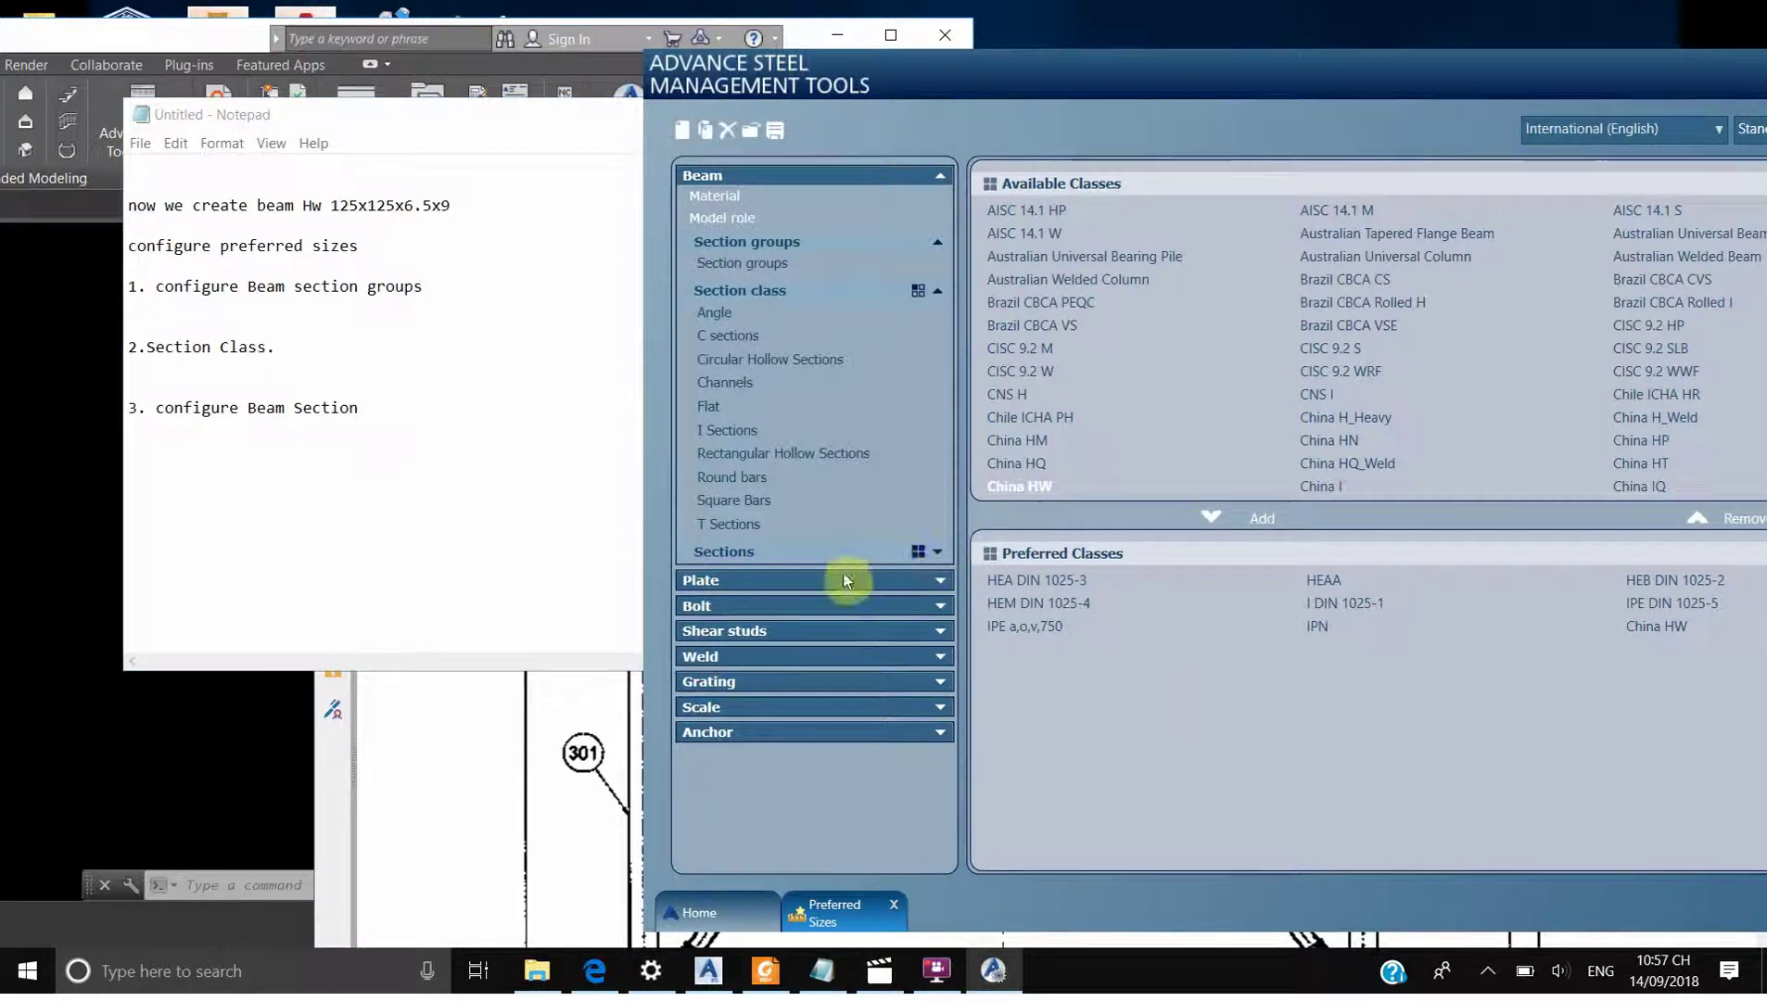
Add HW125x125x6.5x9 as a preferred China HW section size
left_click(959, 555)
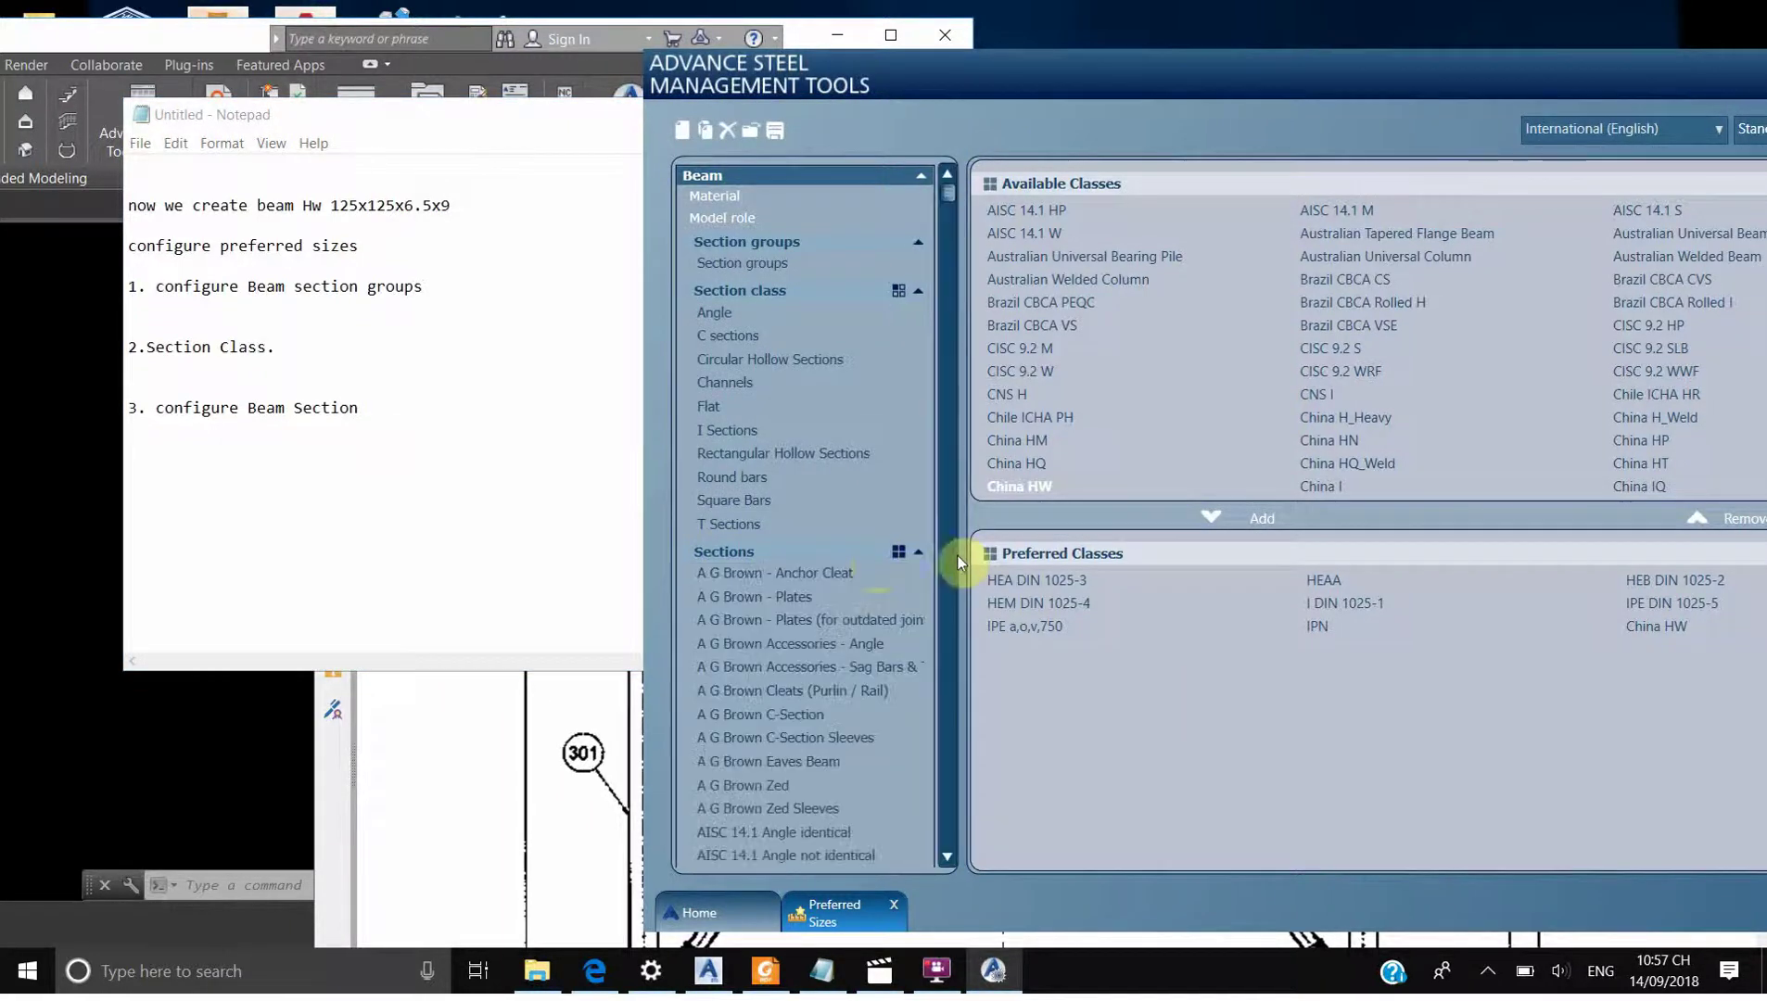
left_click(897, 551)
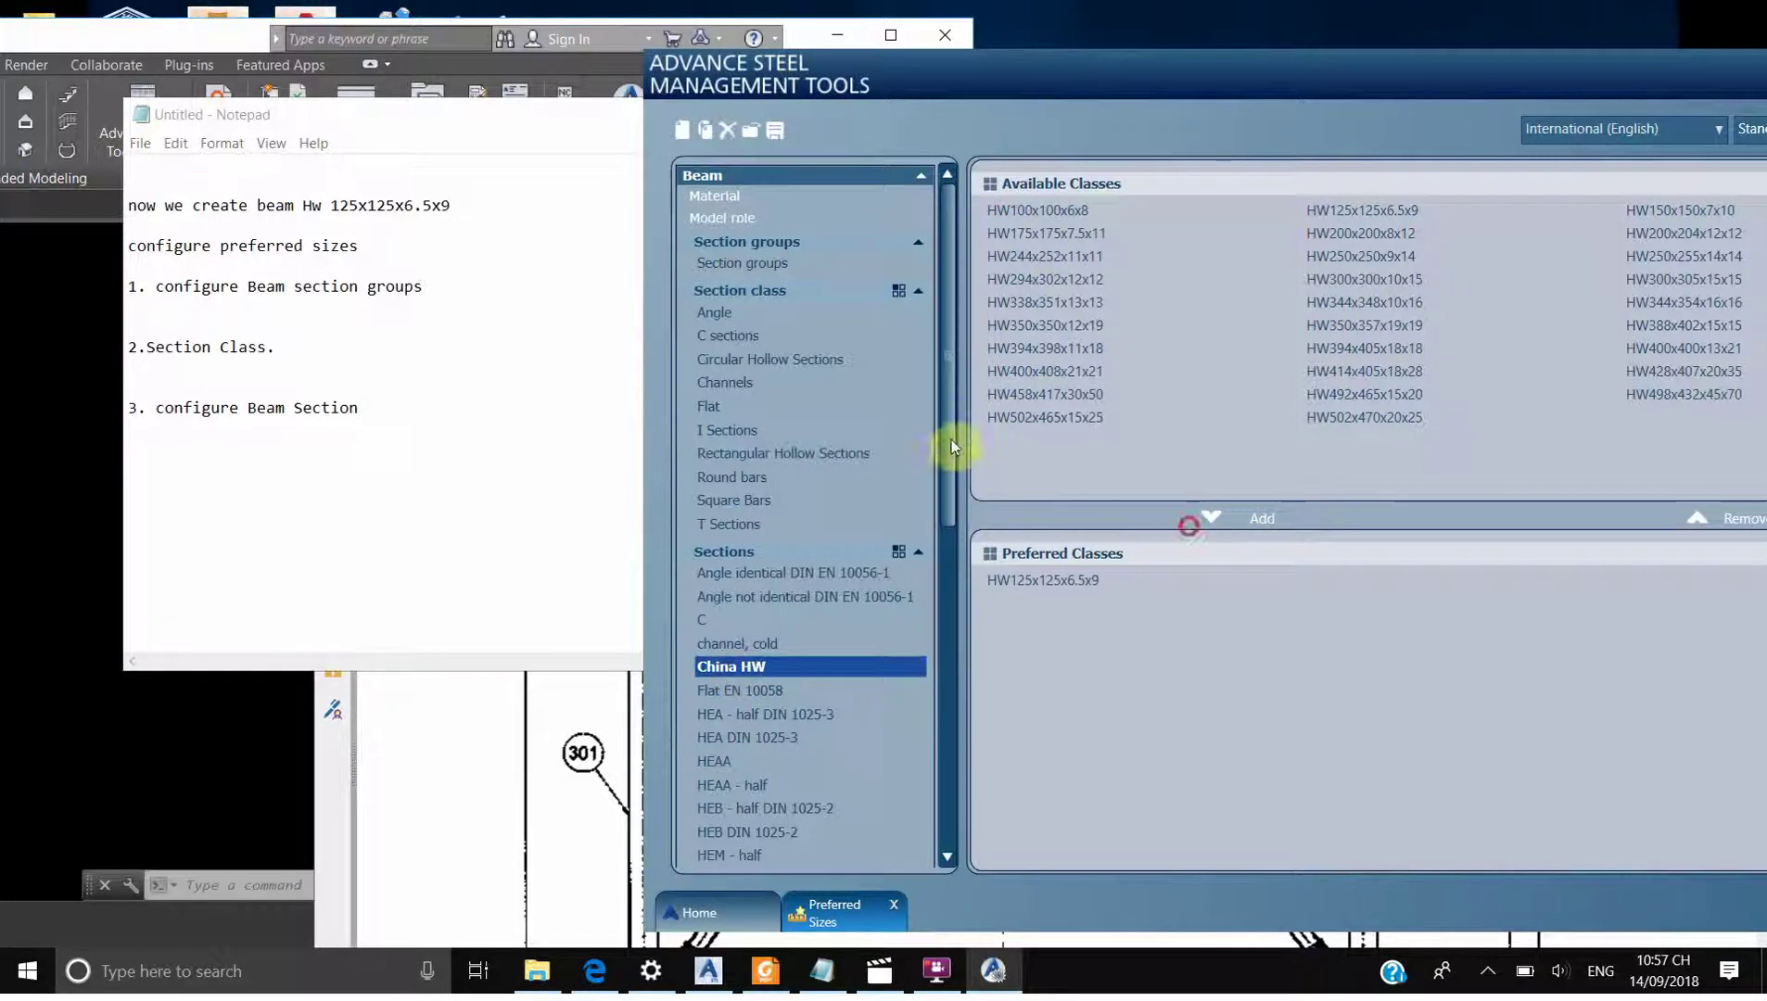
left_click_drag(951, 439, 957, 503)
left_click(1005, 581)
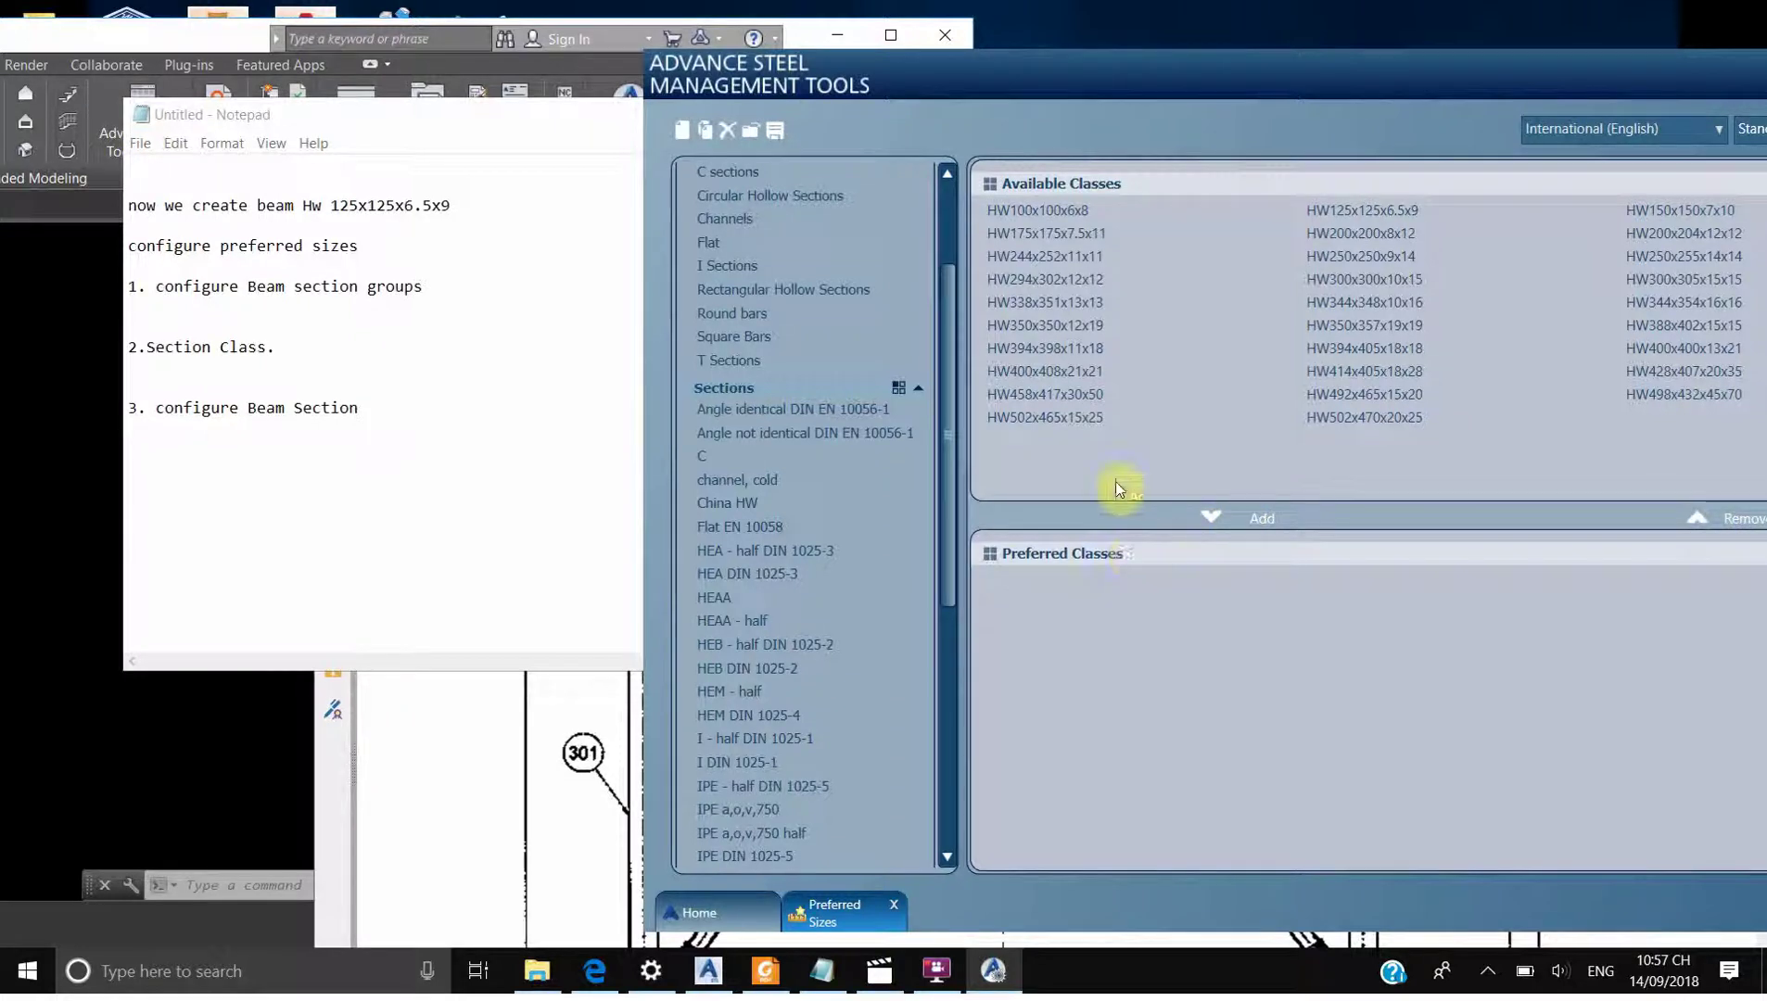
left_click(727, 506)
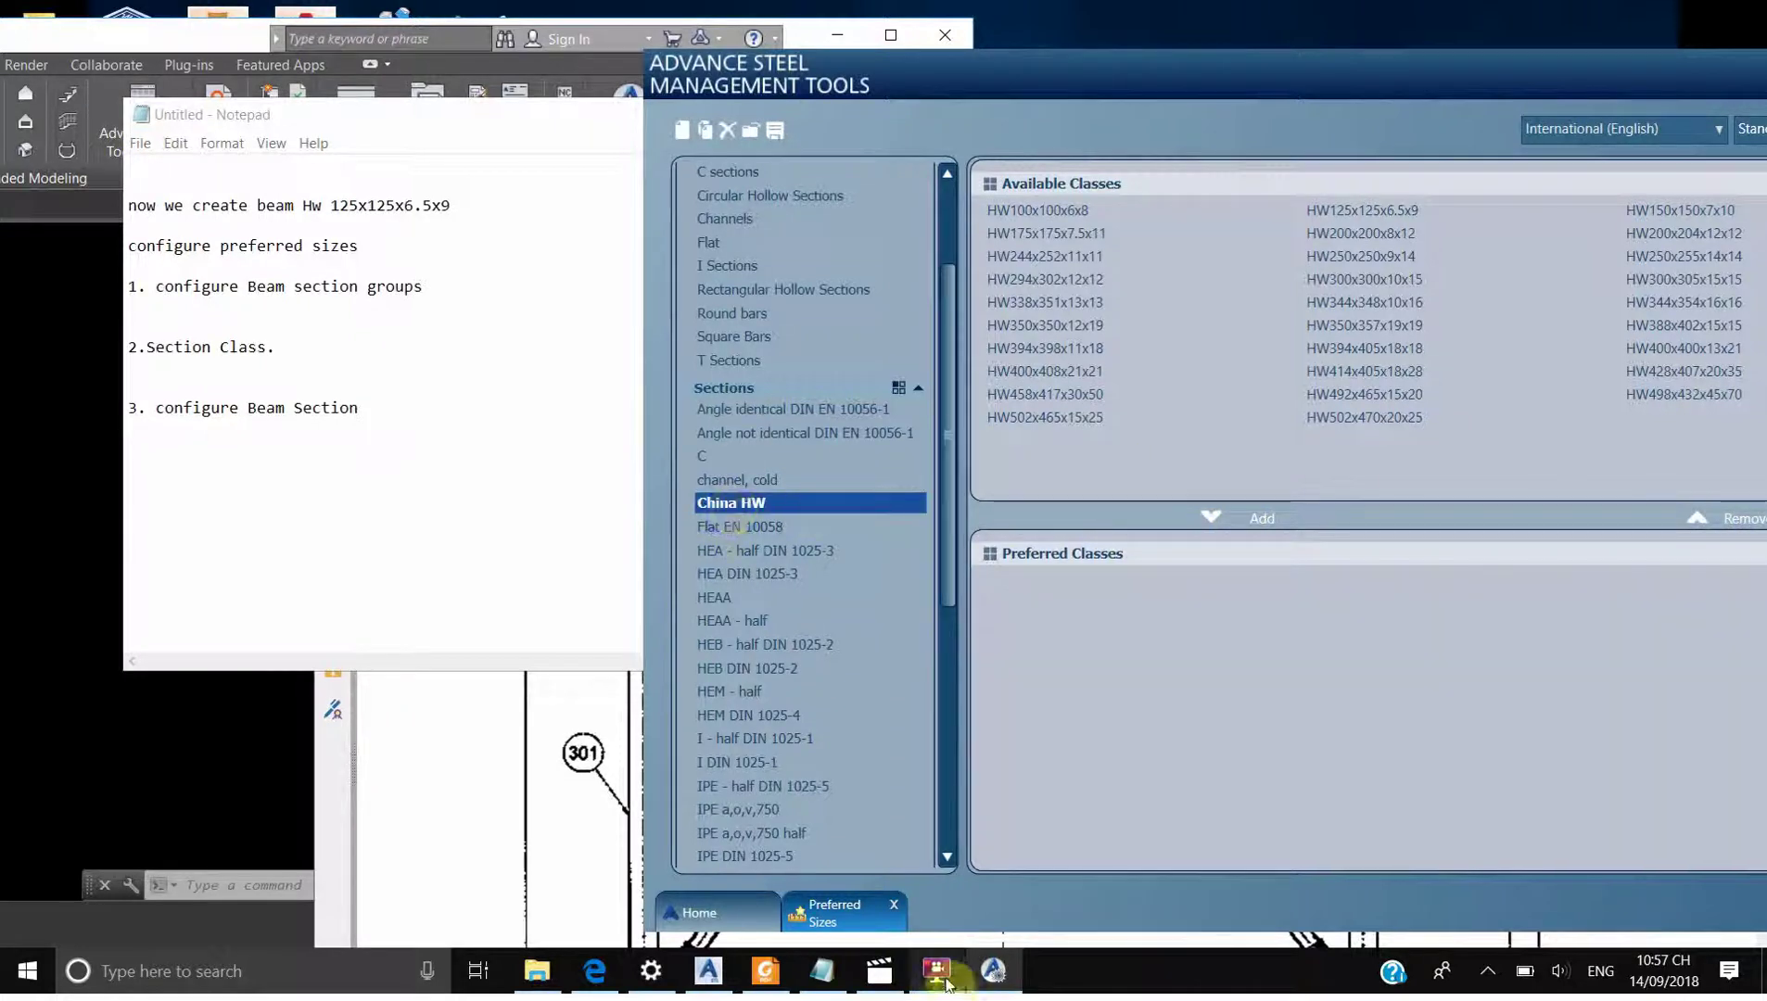
left_click(765, 972)
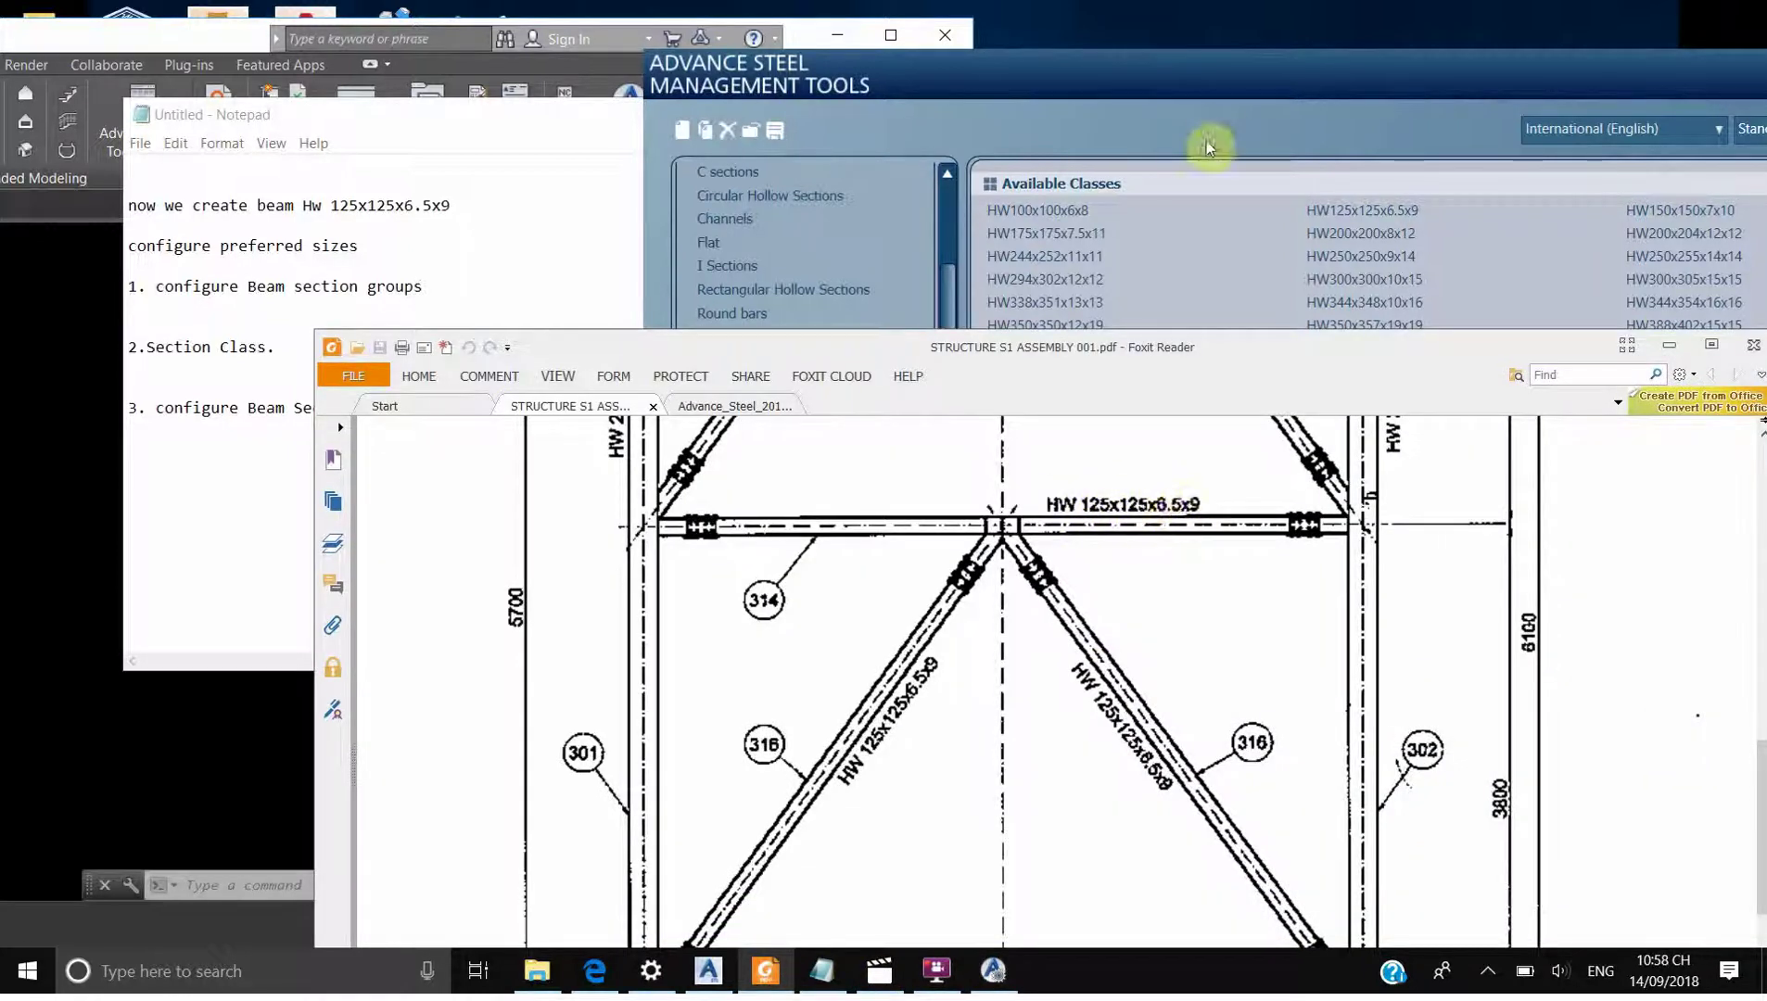
left_click(1203, 81)
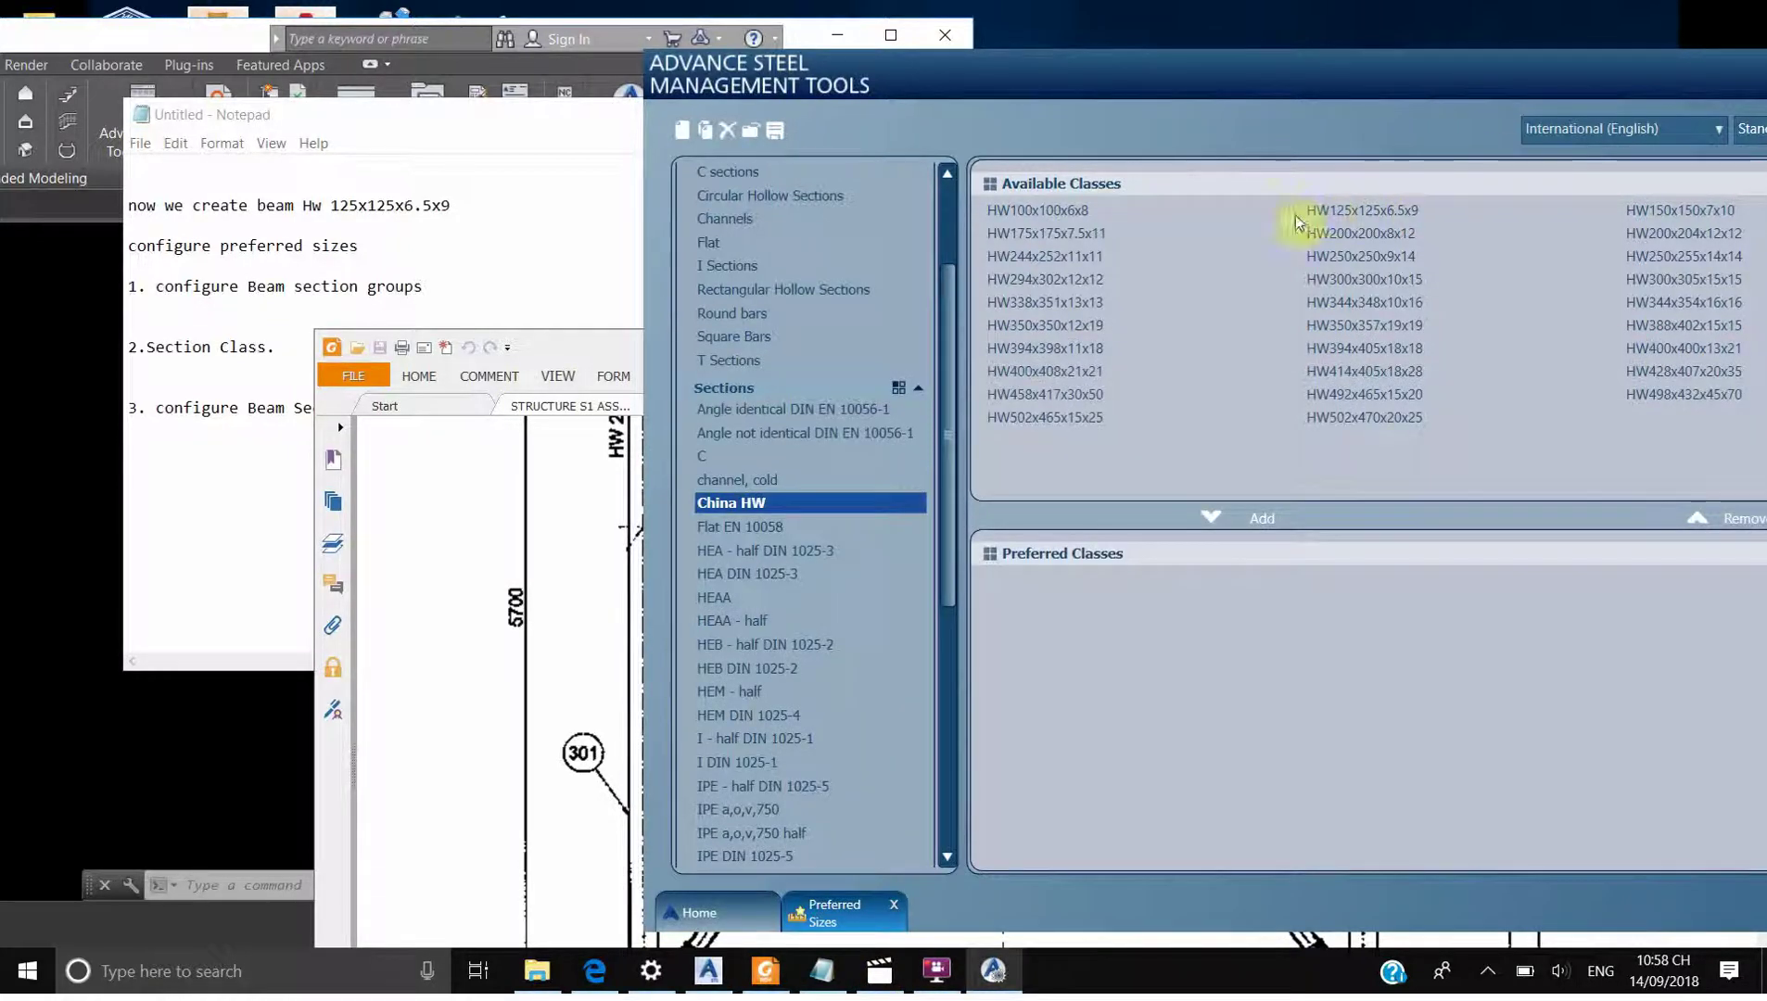
left_click(1361, 212)
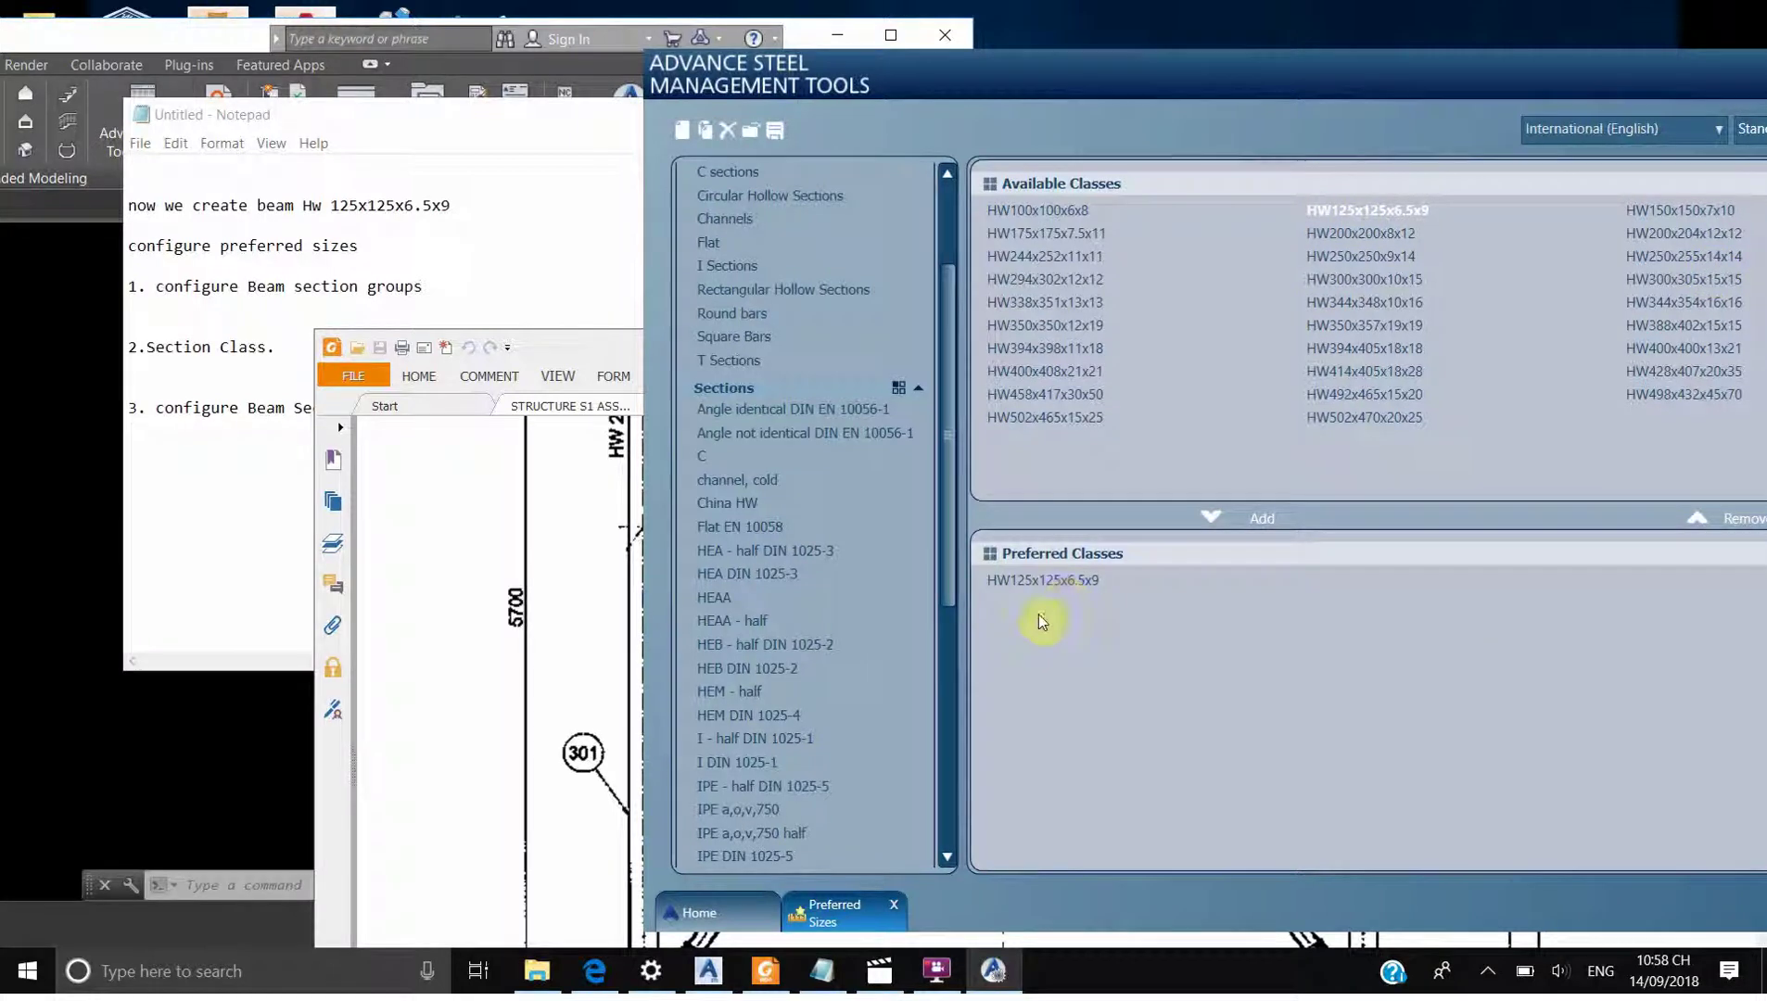
Save the preferred size settings, close Management Tools and maximize Advance Steel
left_click(782, 131)
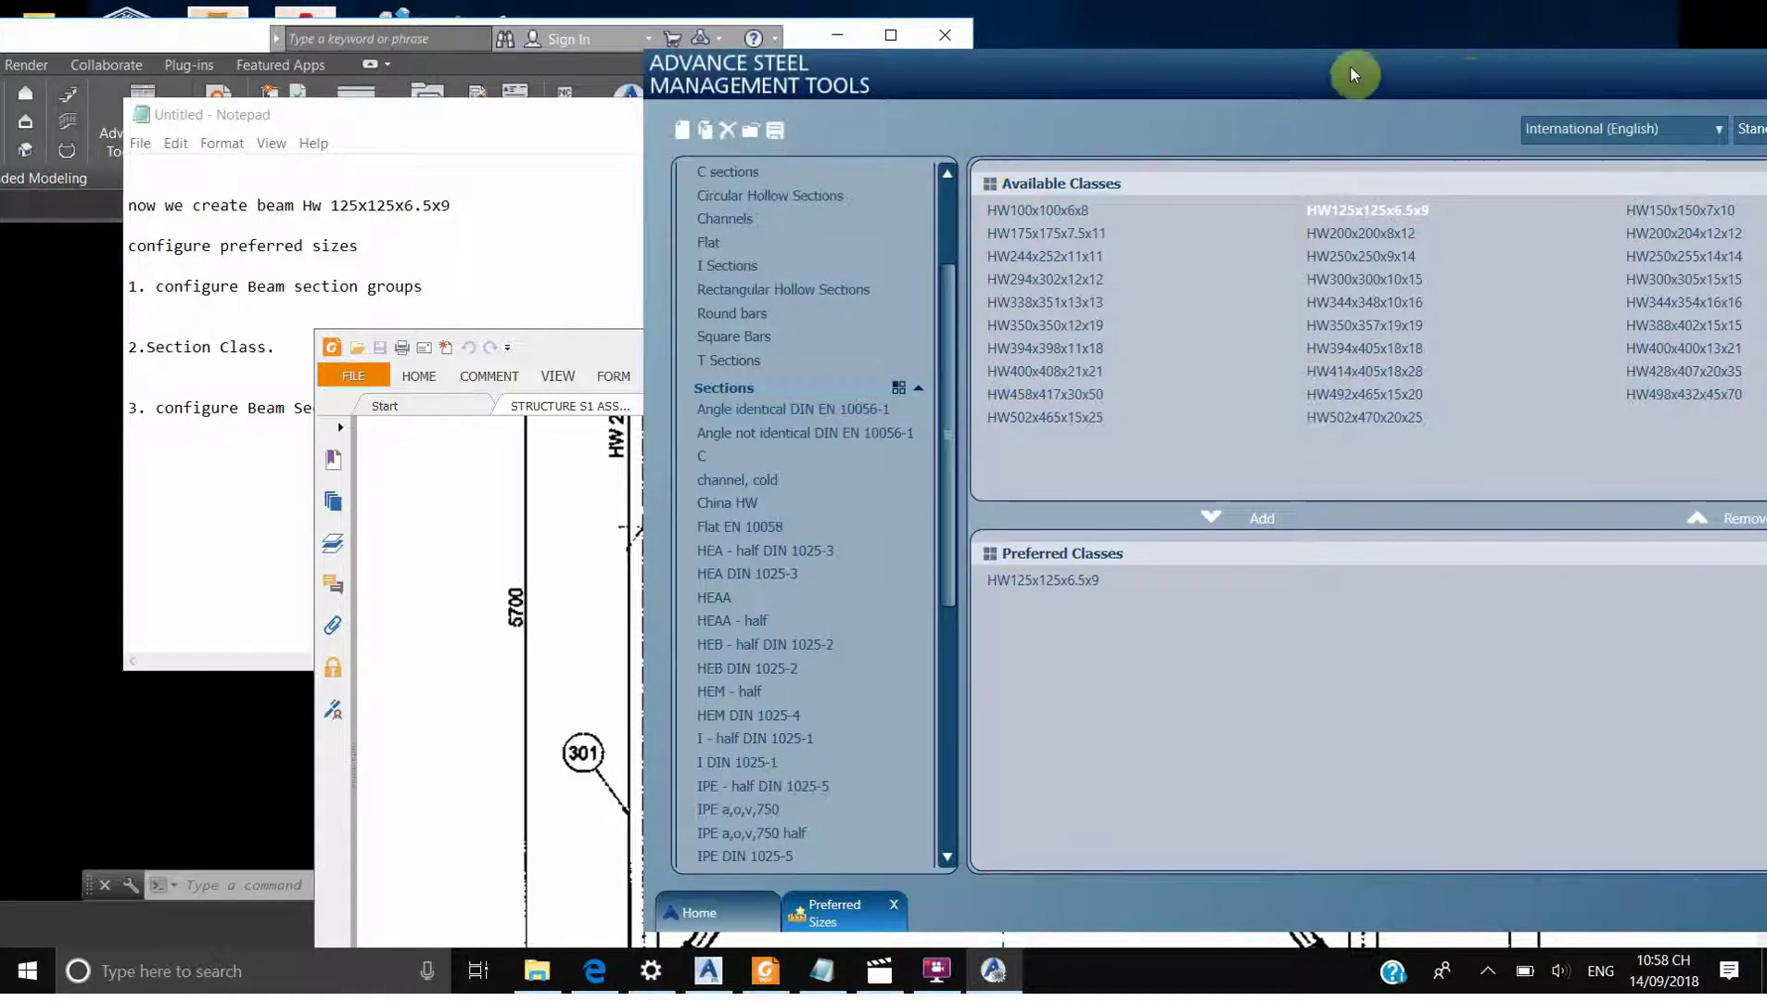
left_click_drag(1349, 75, 950, 47)
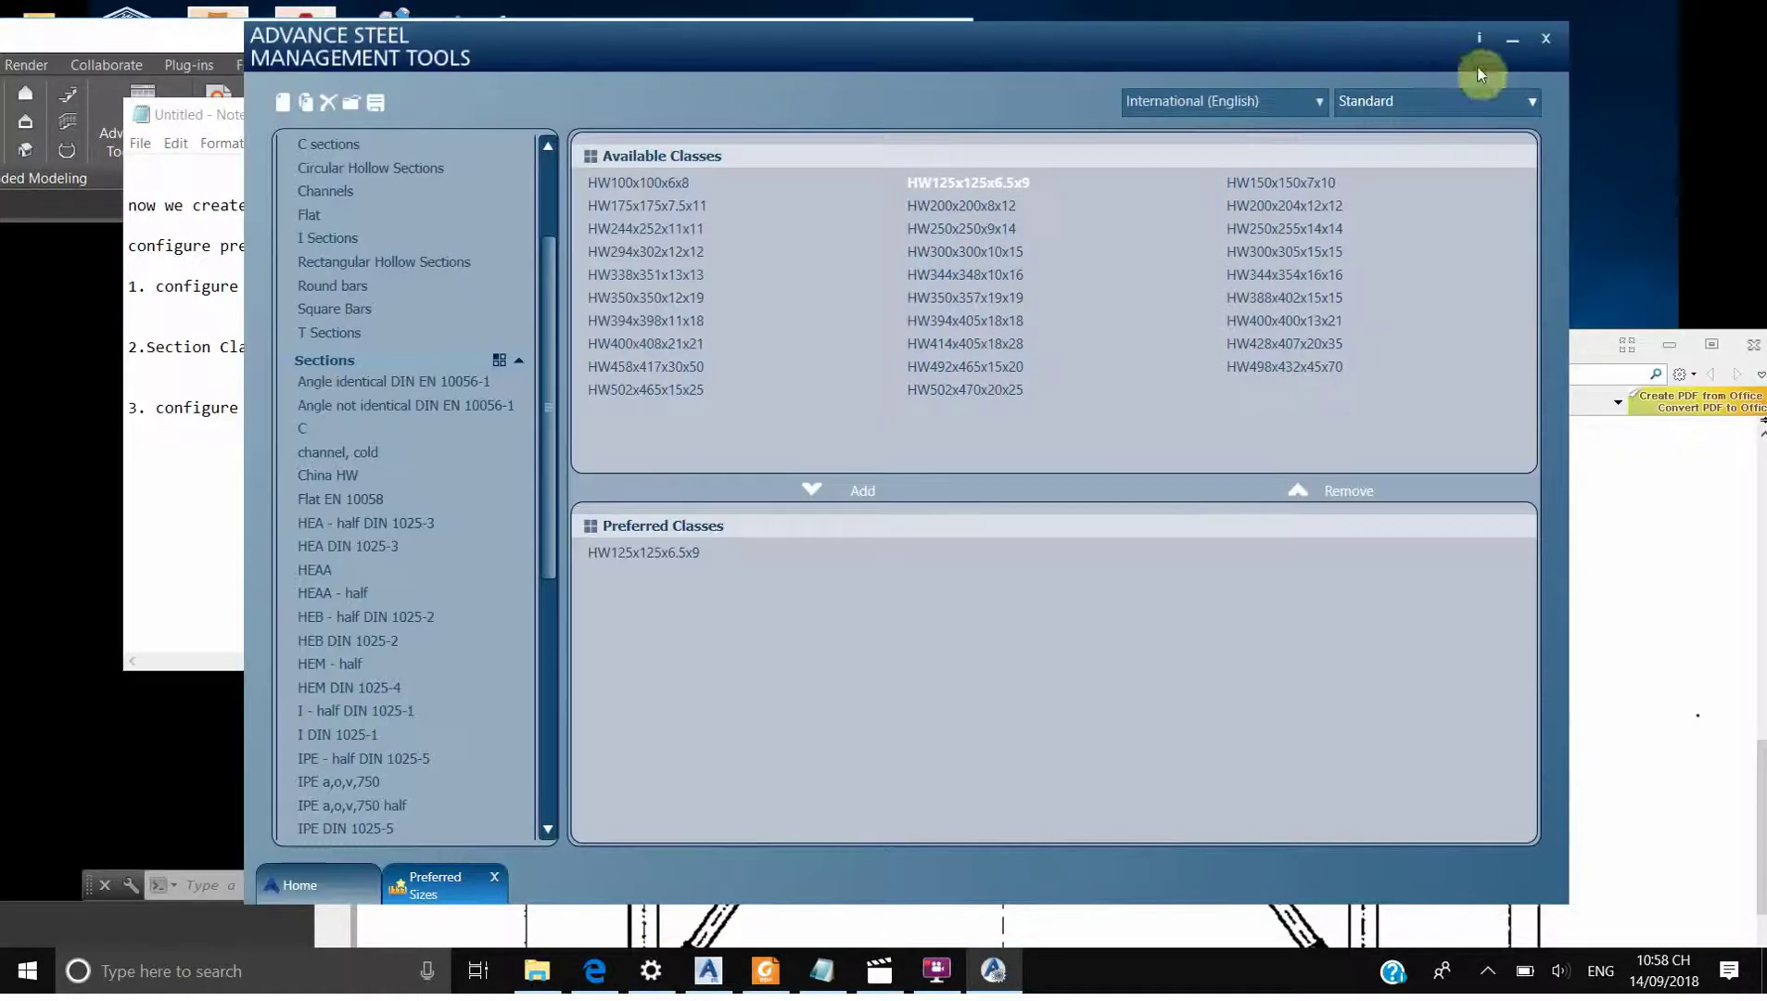
left_click(1546, 39)
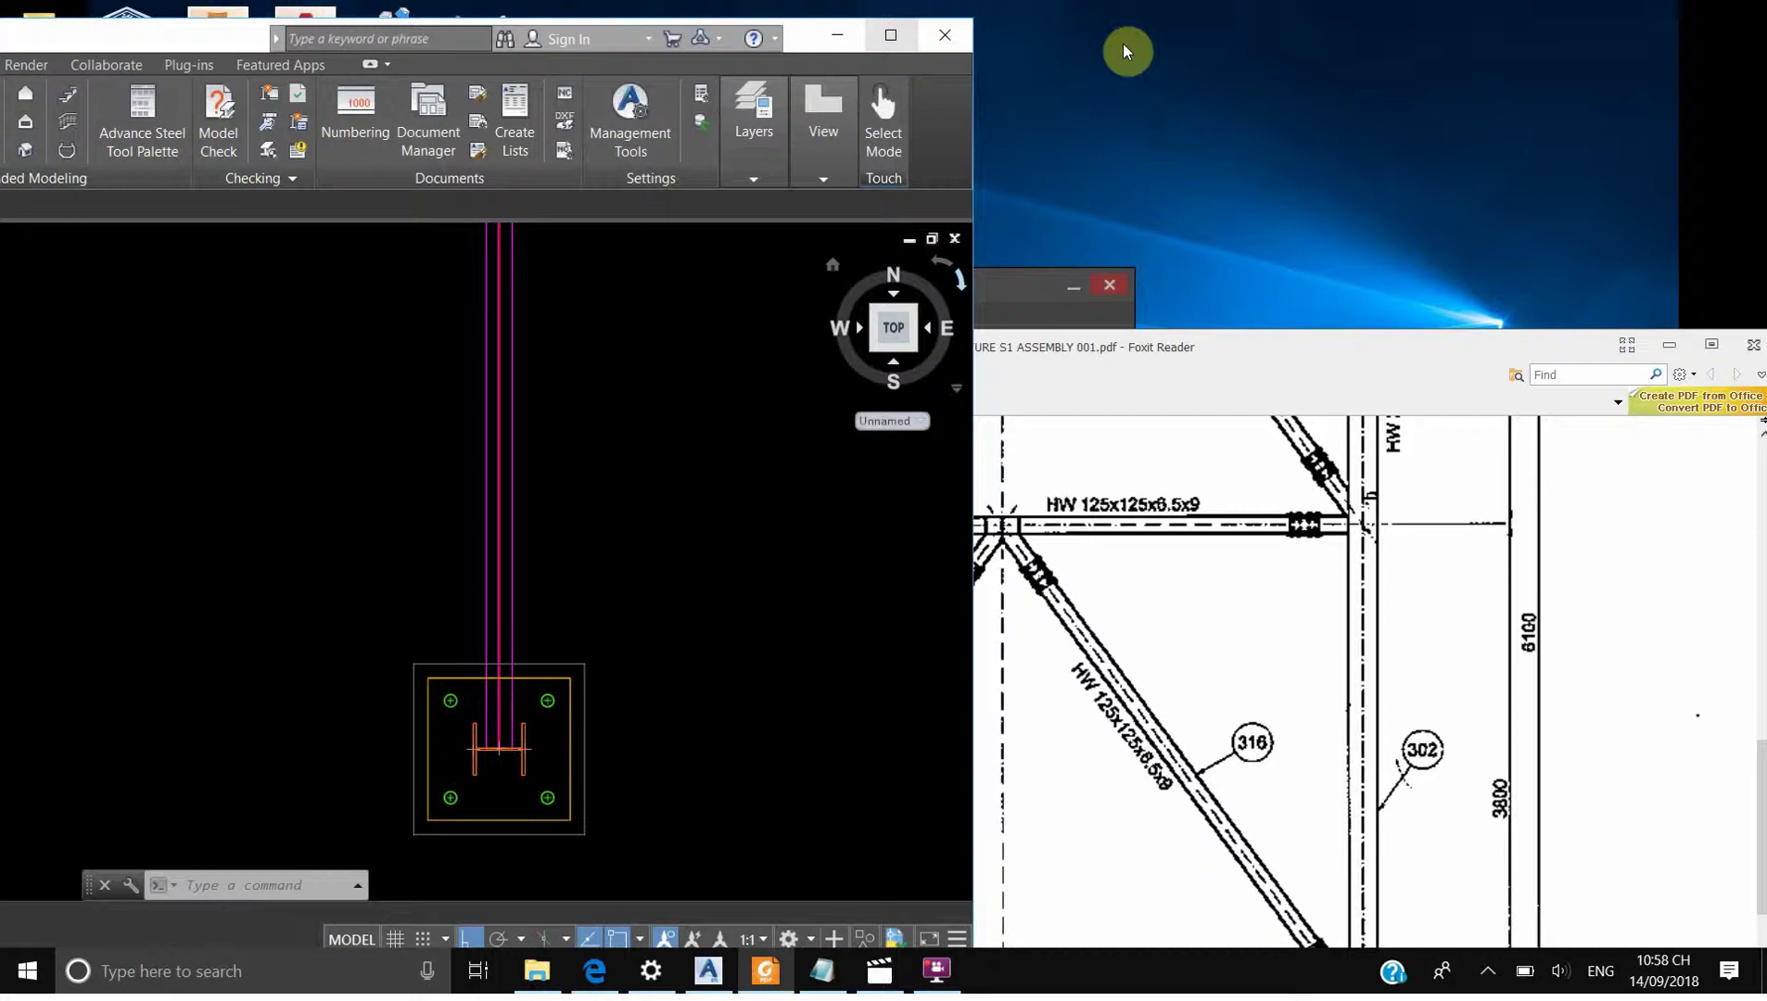
left_click(890, 35)
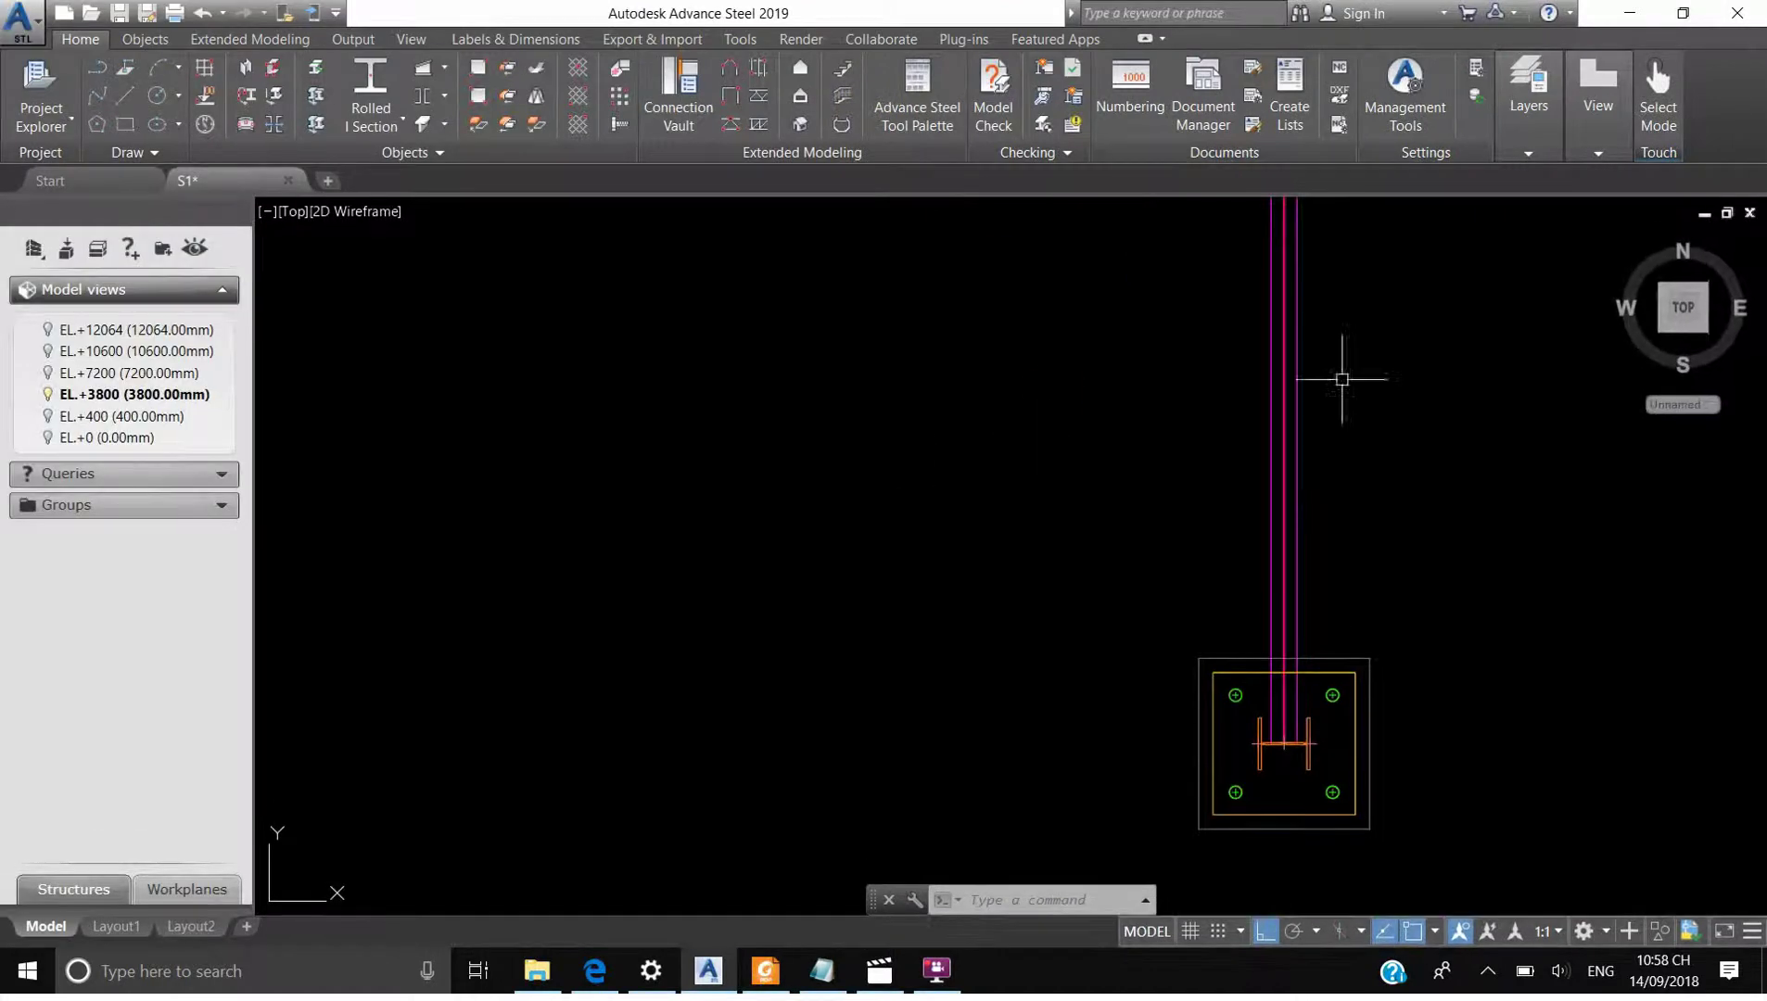
Delete the existing beam, reload defaults from the databases and pan to both base plates
left_click(1301, 403)
key("Delete")
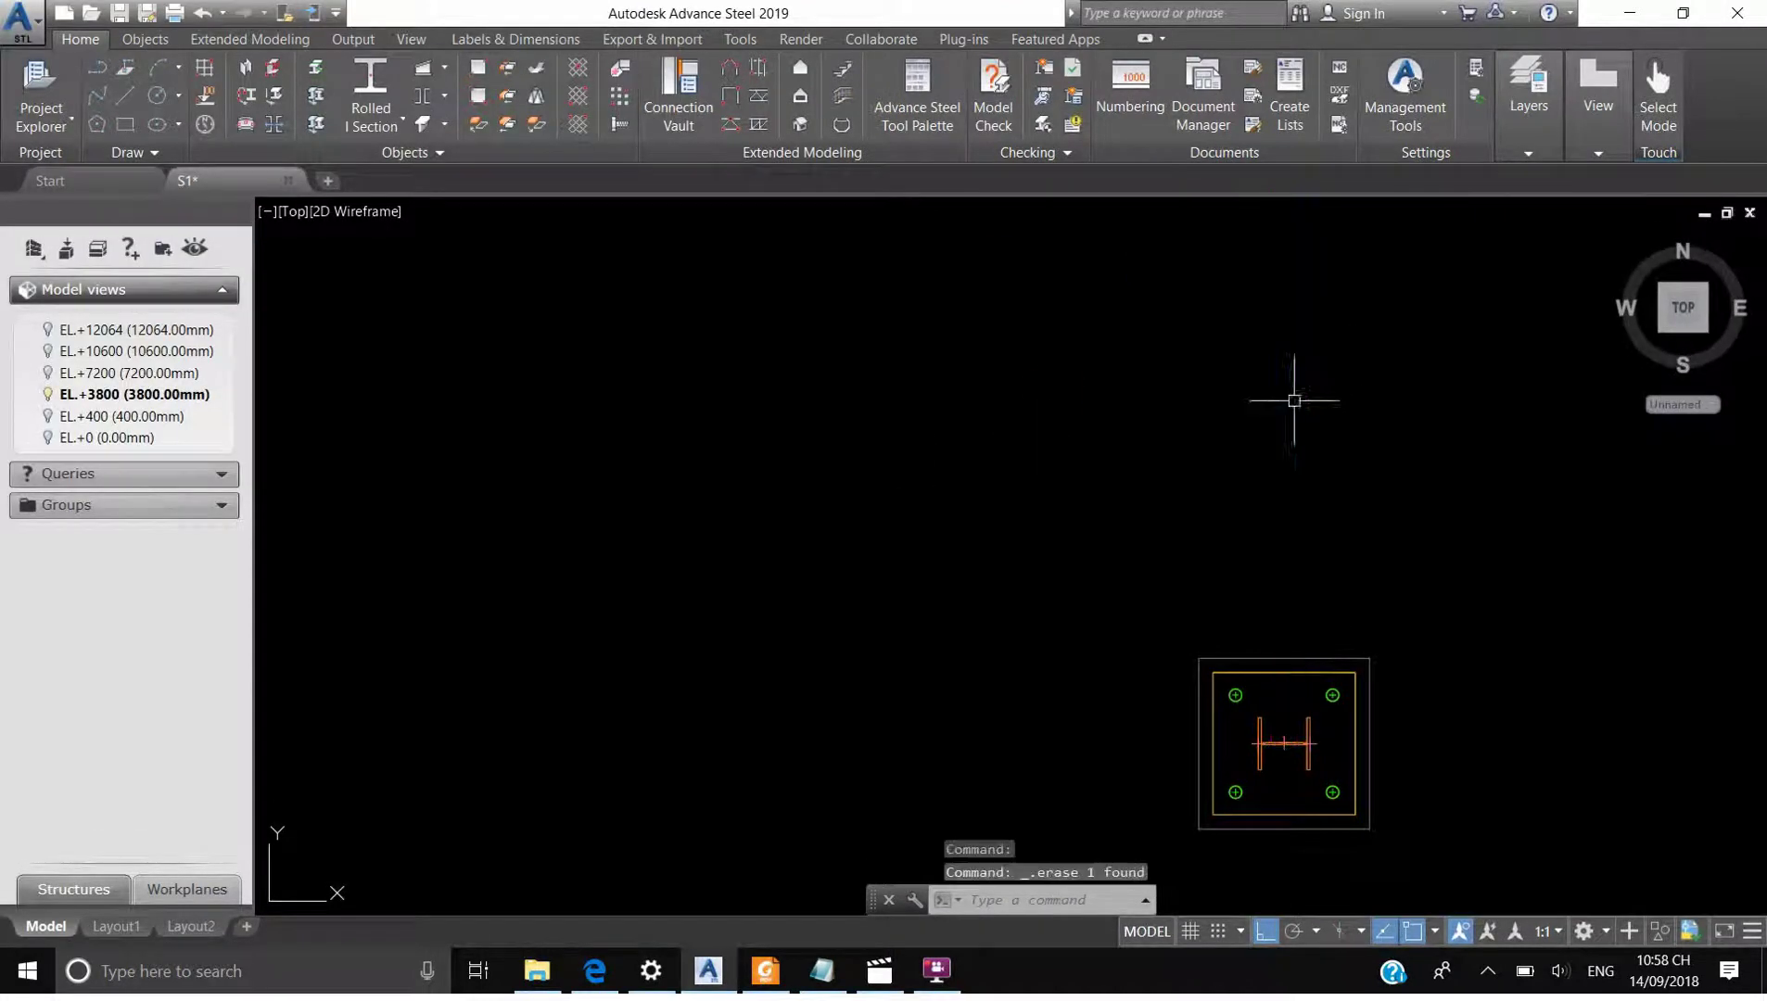
scroll(985, 506, "down", 4)
middle_click_drag(1285, 322, 1185, 369)
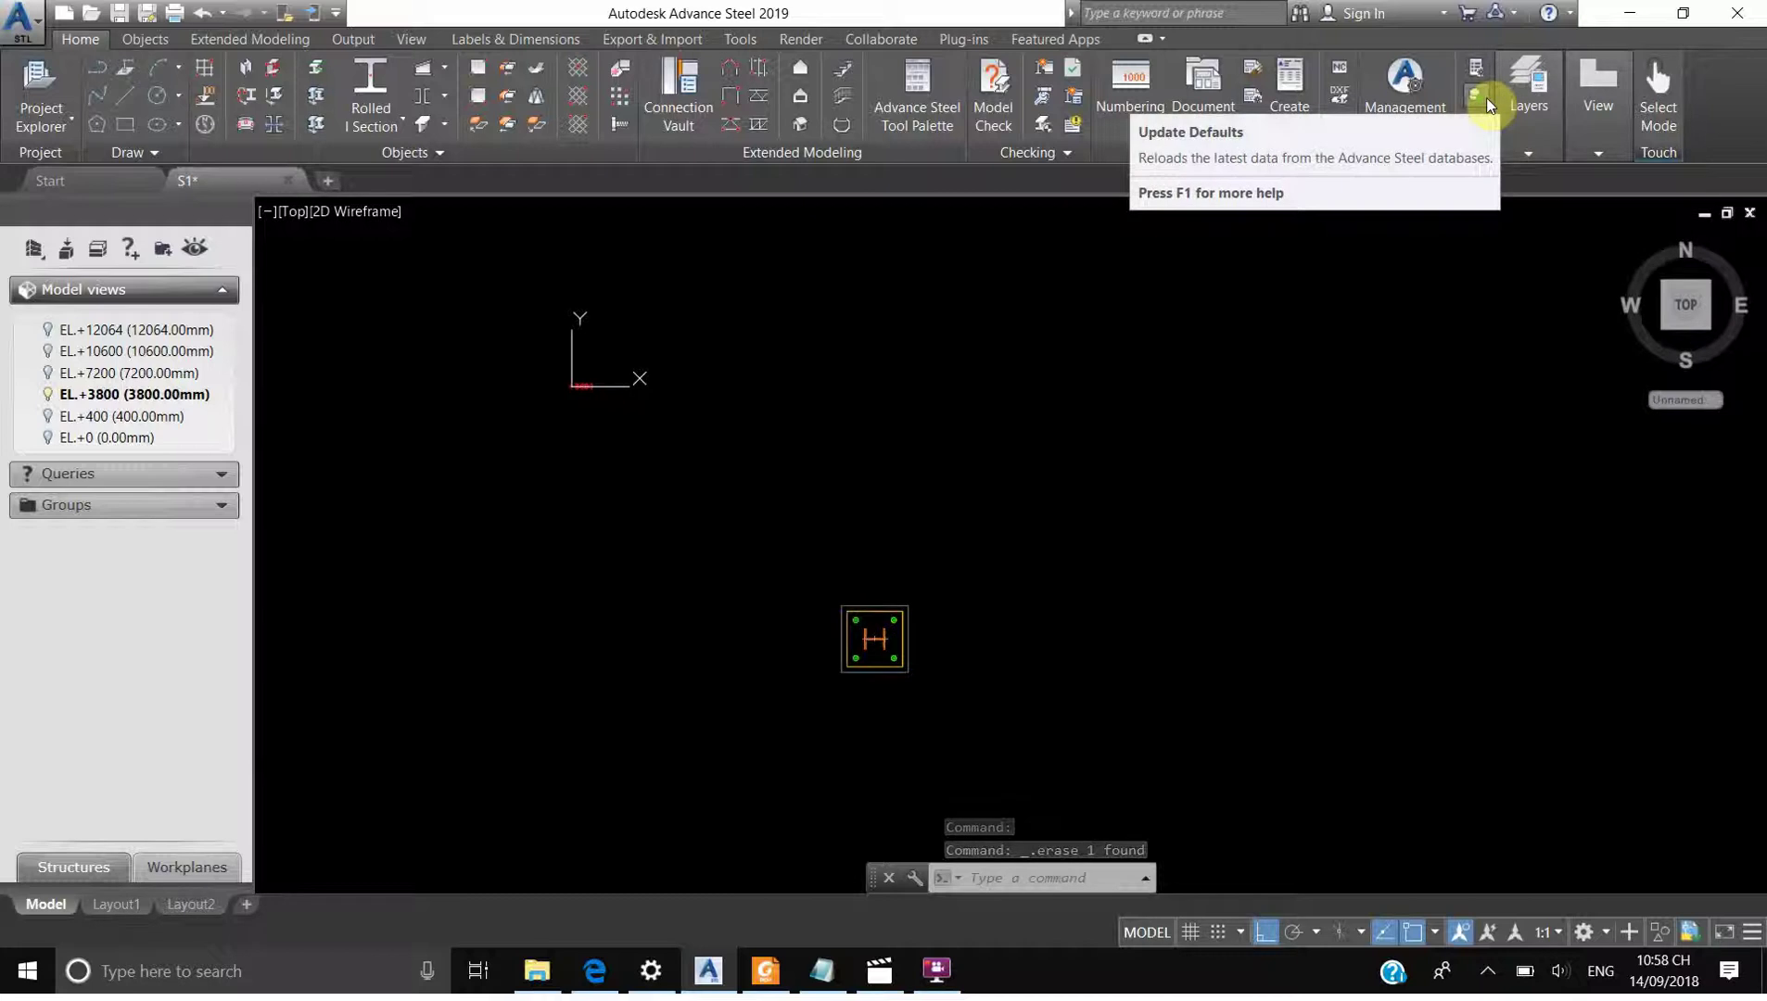
left_click(1482, 96)
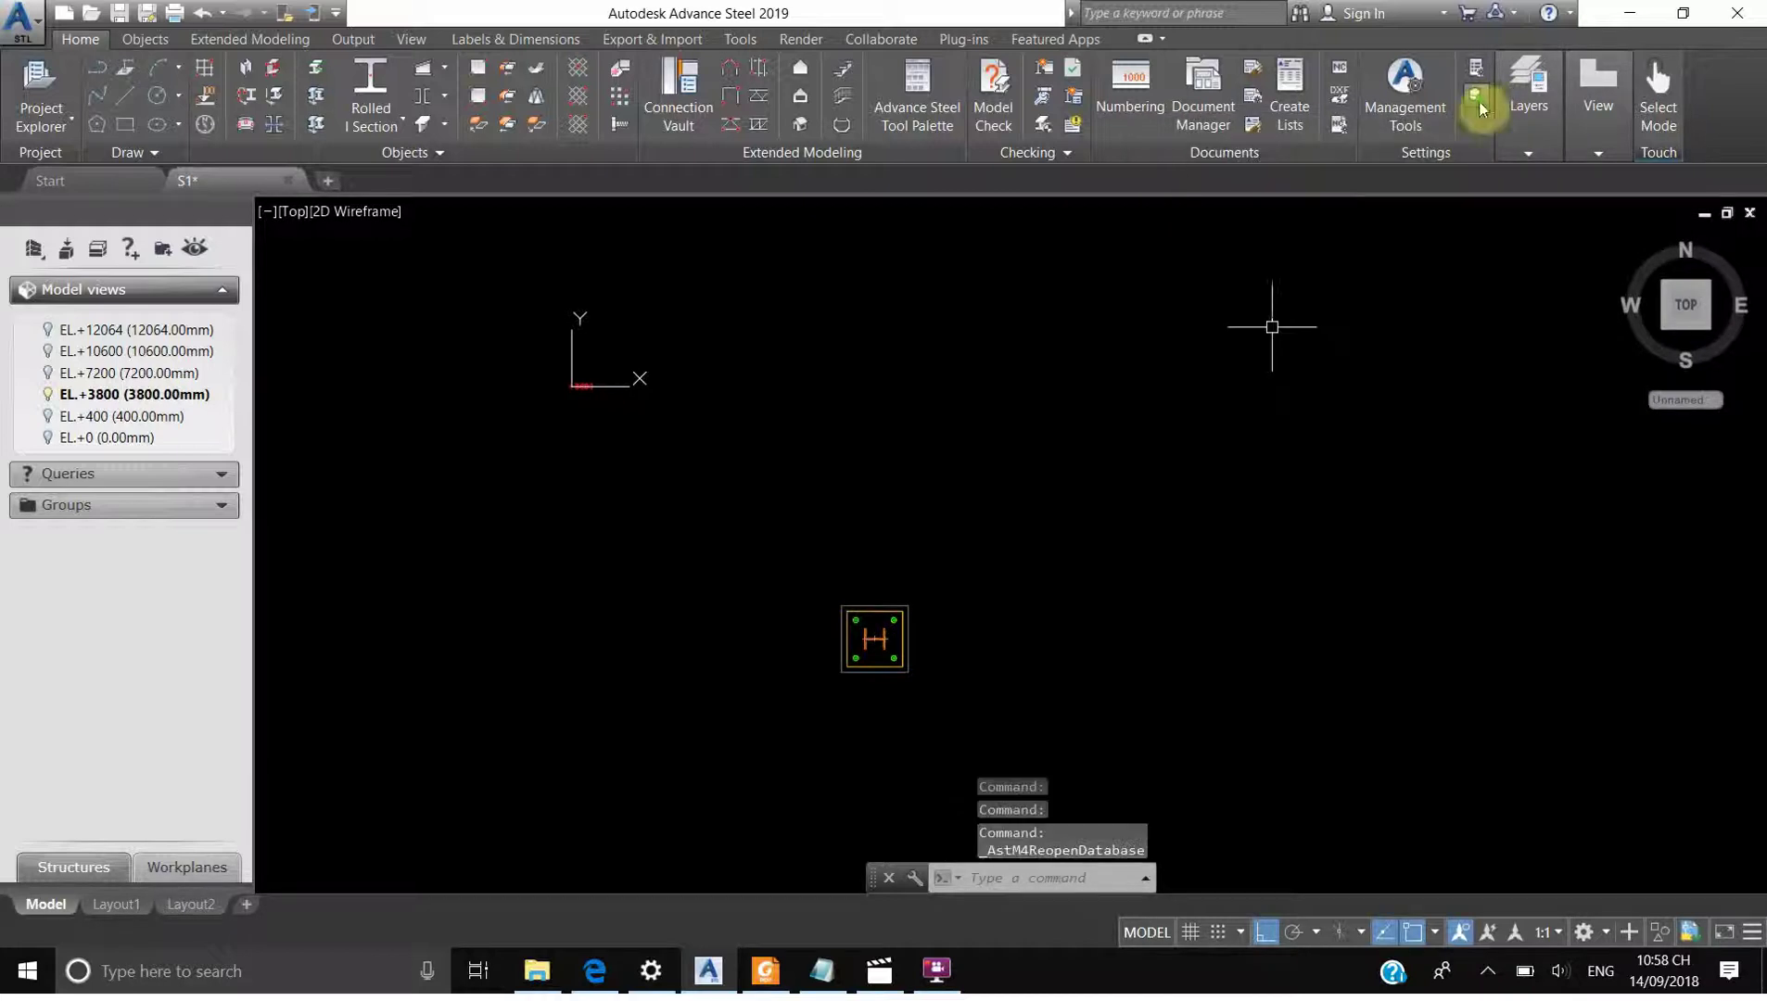
middle_click_drag(971, 367, 917, 497)
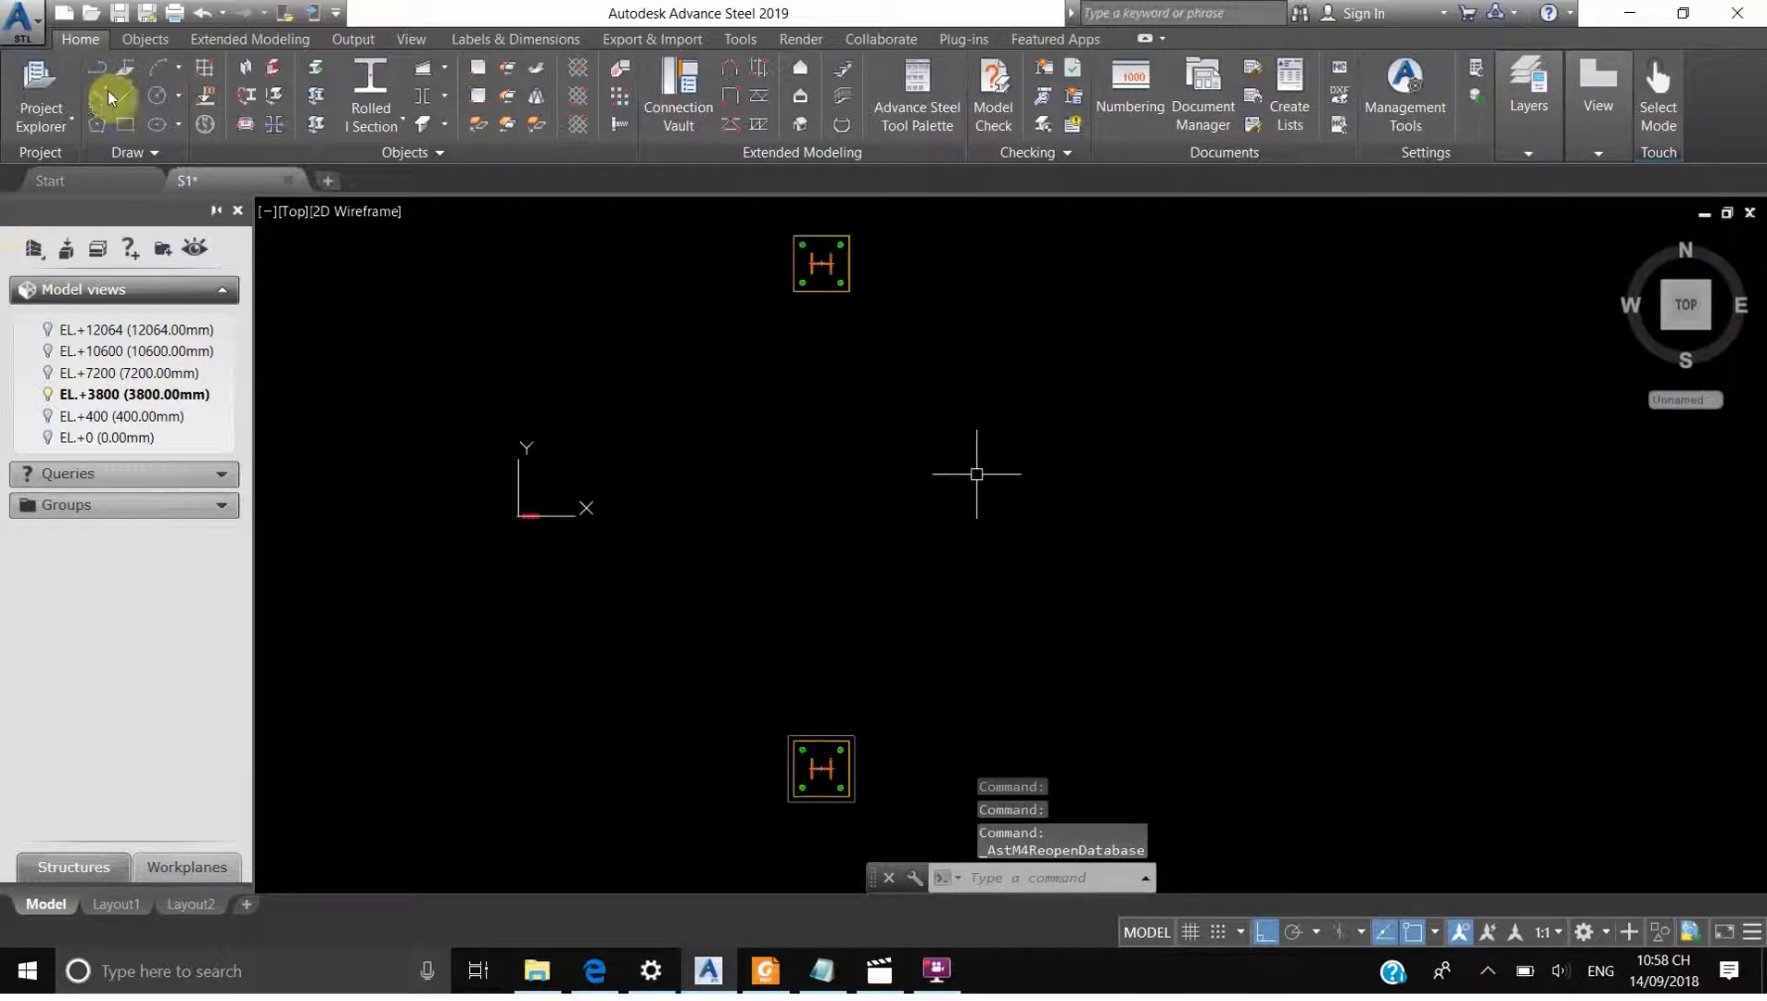
Place a rolled I-section beam between the upper and lower column nodes using Node snap
left_click(402, 124)
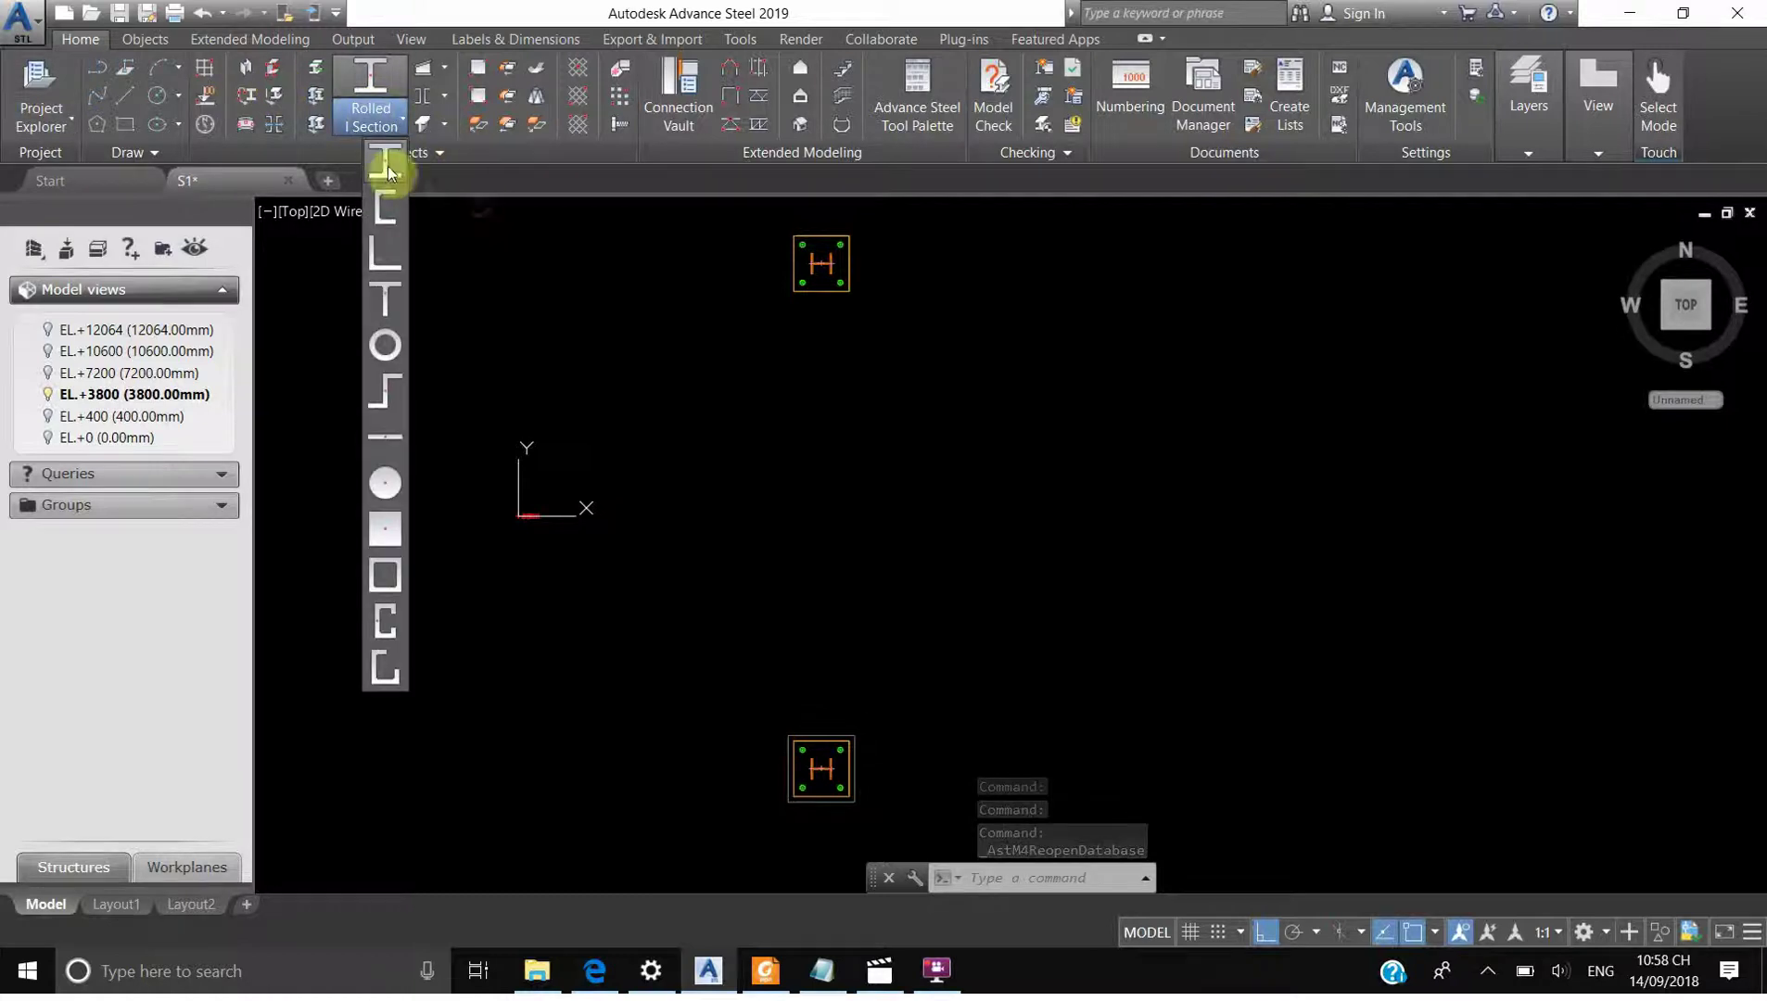
left_click(382, 148)
scroll(830, 244, "up", 5)
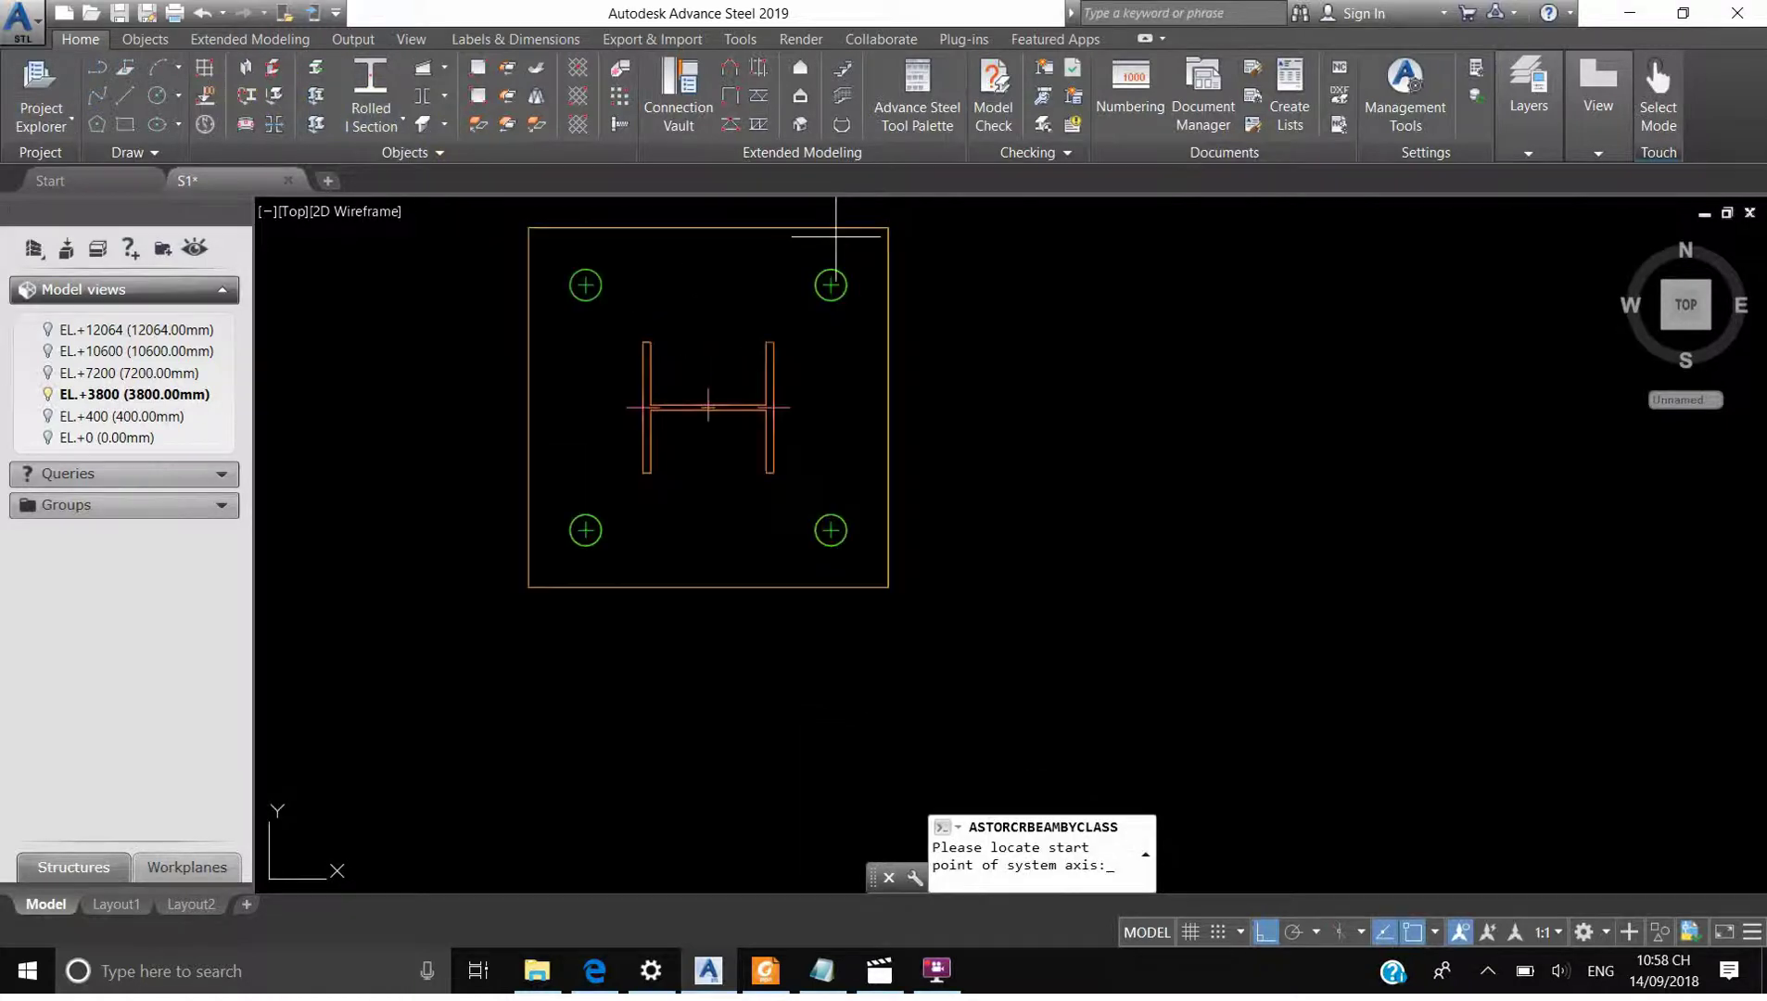
right_click(899, 346, "shift")
left_click(765, 691)
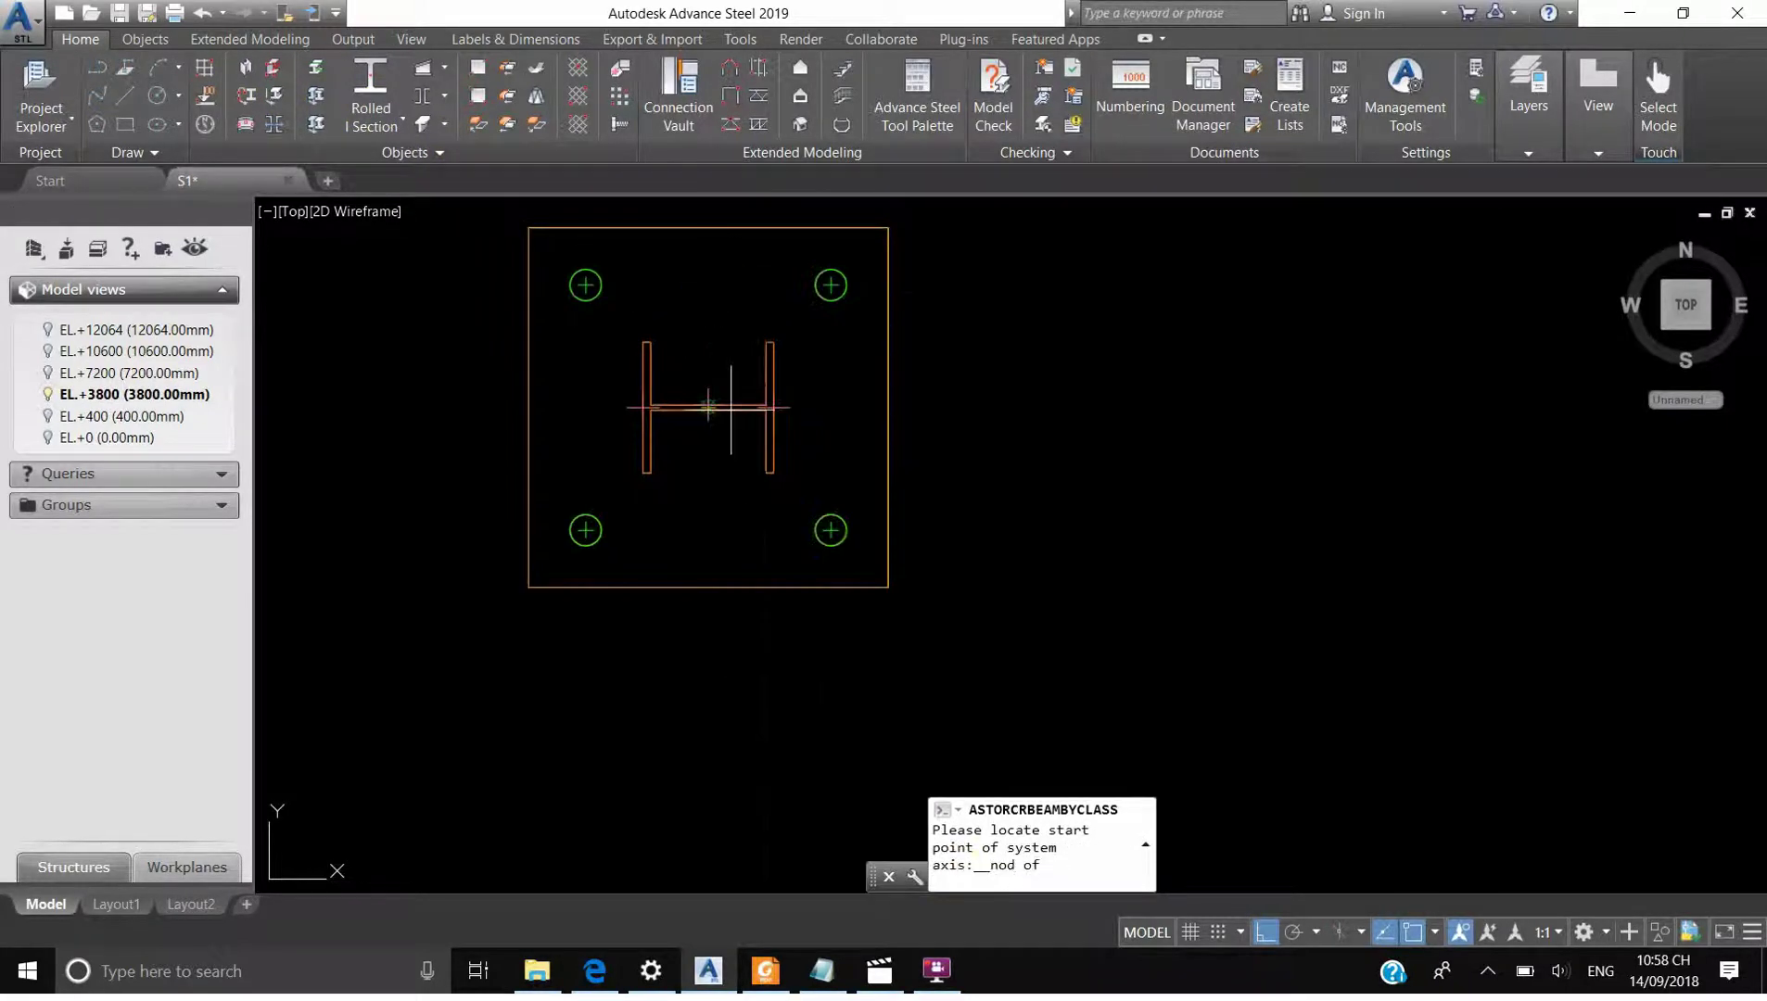
scroll(708, 406, "up", 4)
left_click(694, 393)
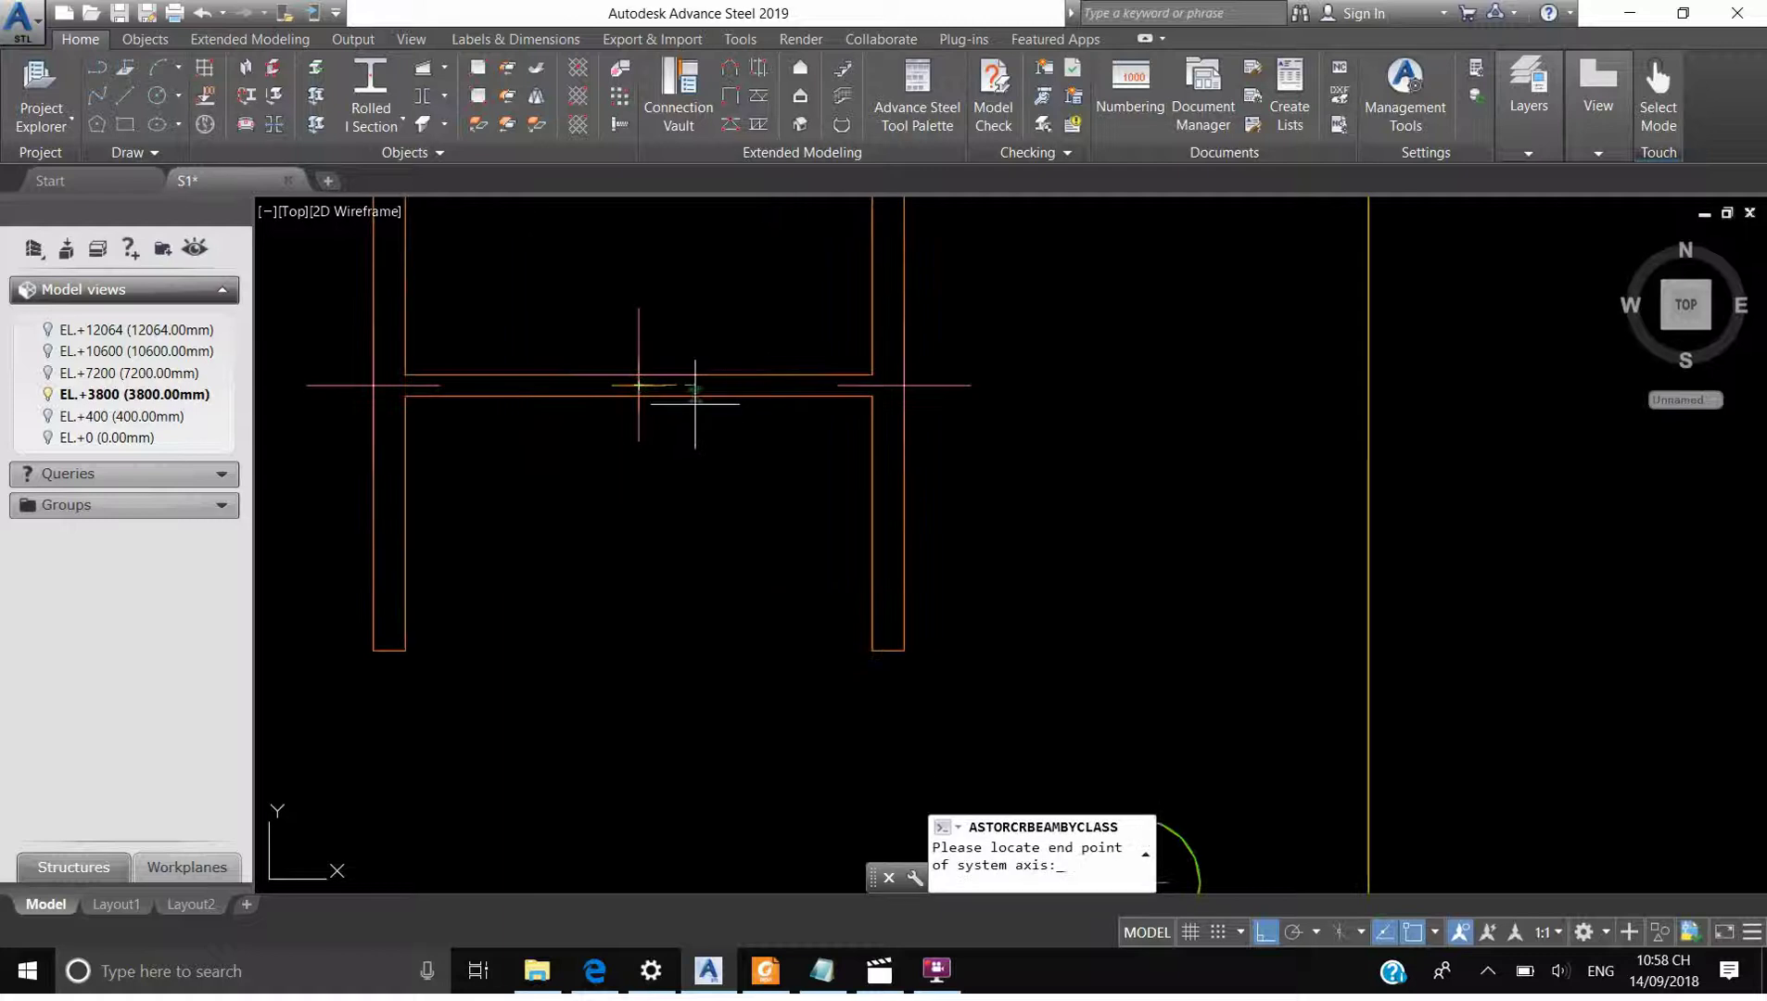
scroll(686, 310, "down", 5)
scroll(687, 310, "down", 5)
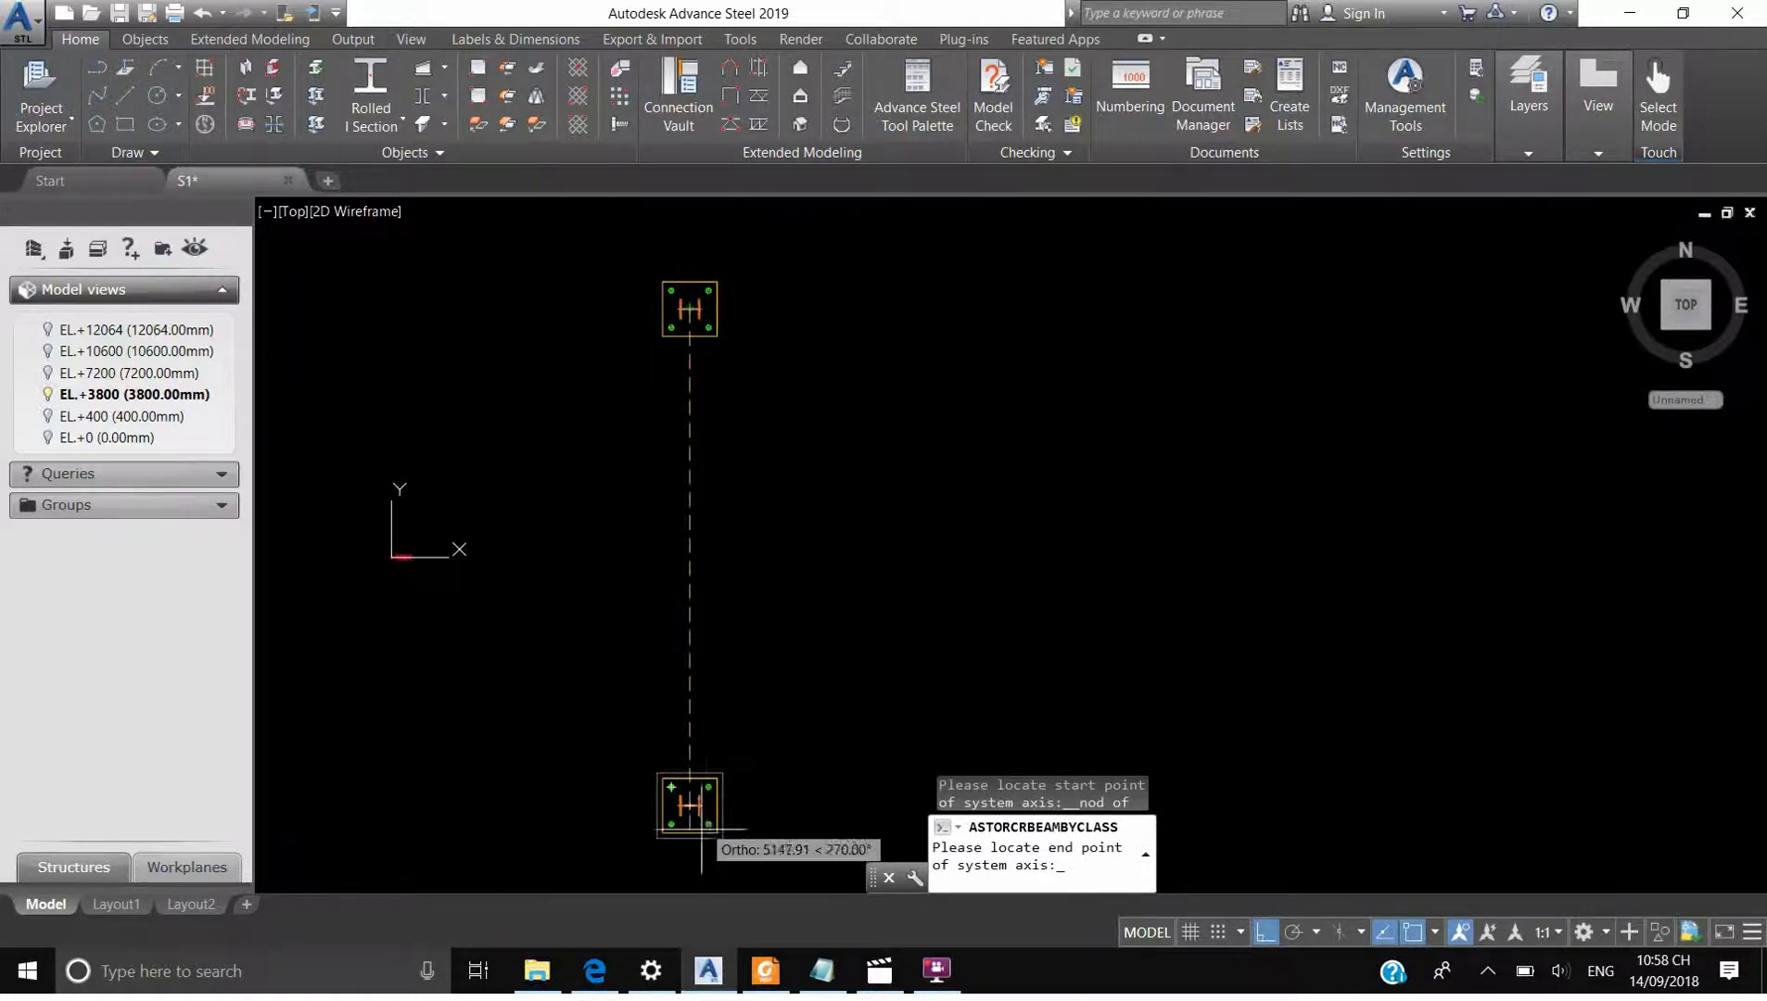
scroll(700, 832, "up", 8)
scroll(700, 831, "up", 2)
right_click(627, 738, "shift")
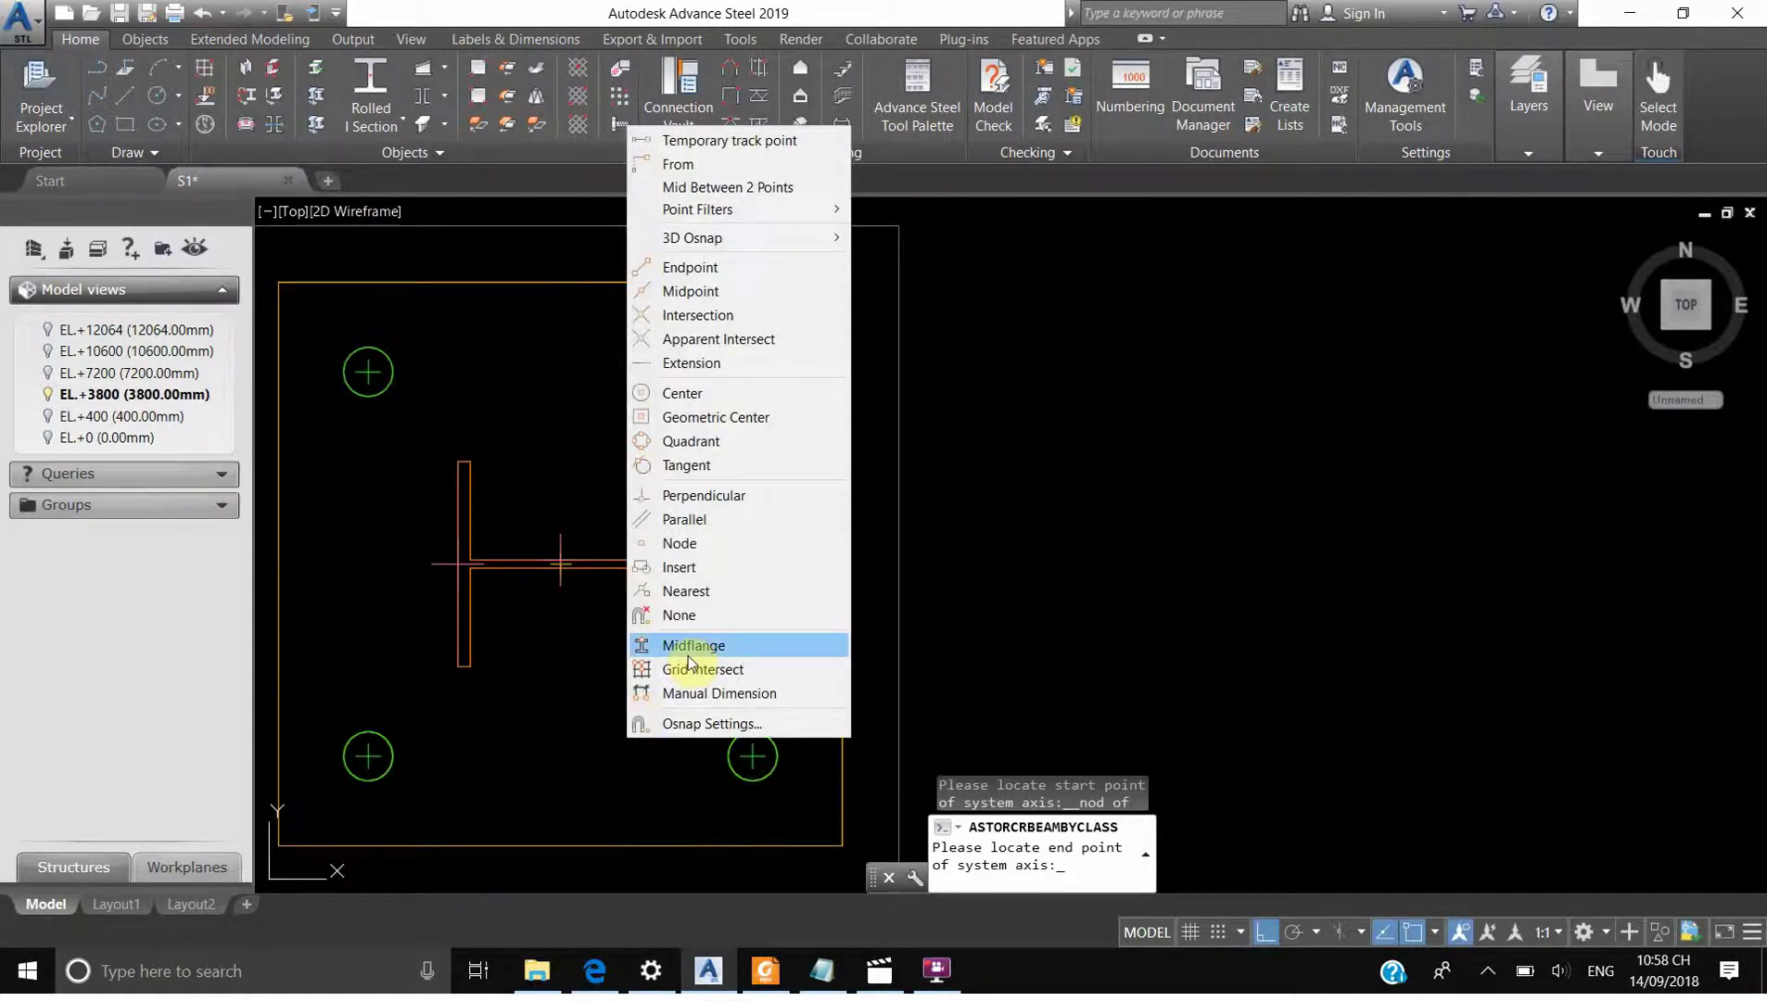
left_click(691, 545)
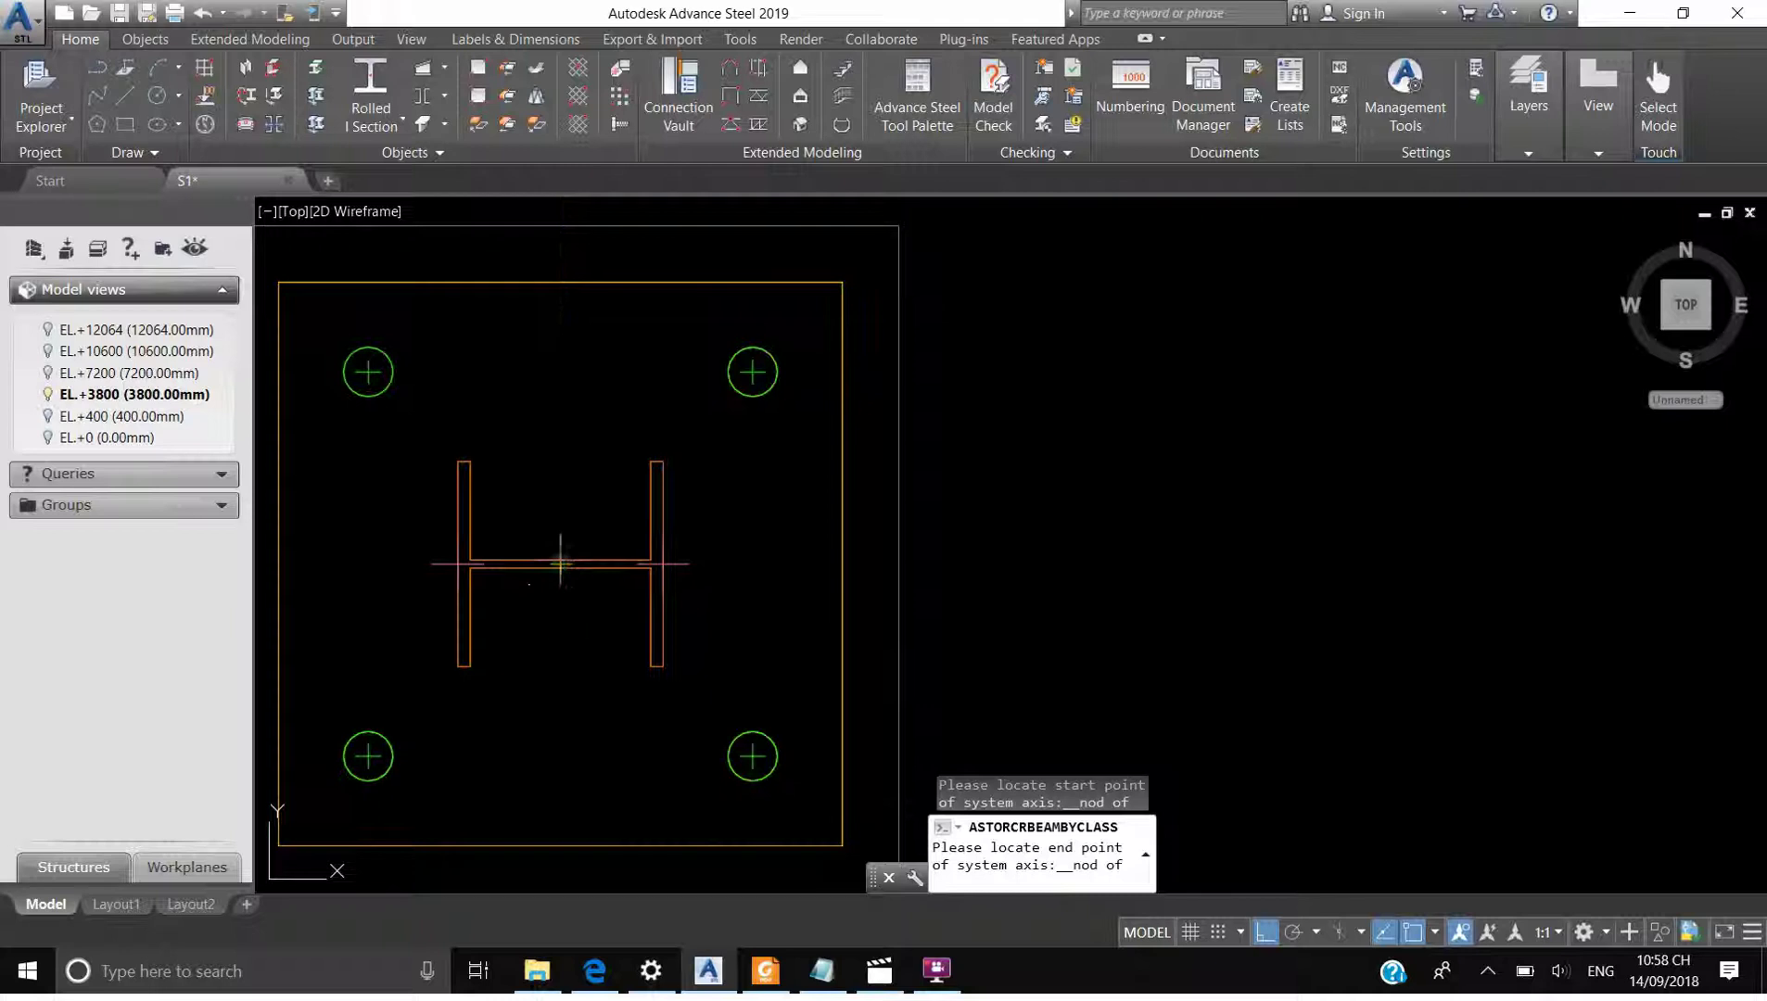
left_click(560, 562)
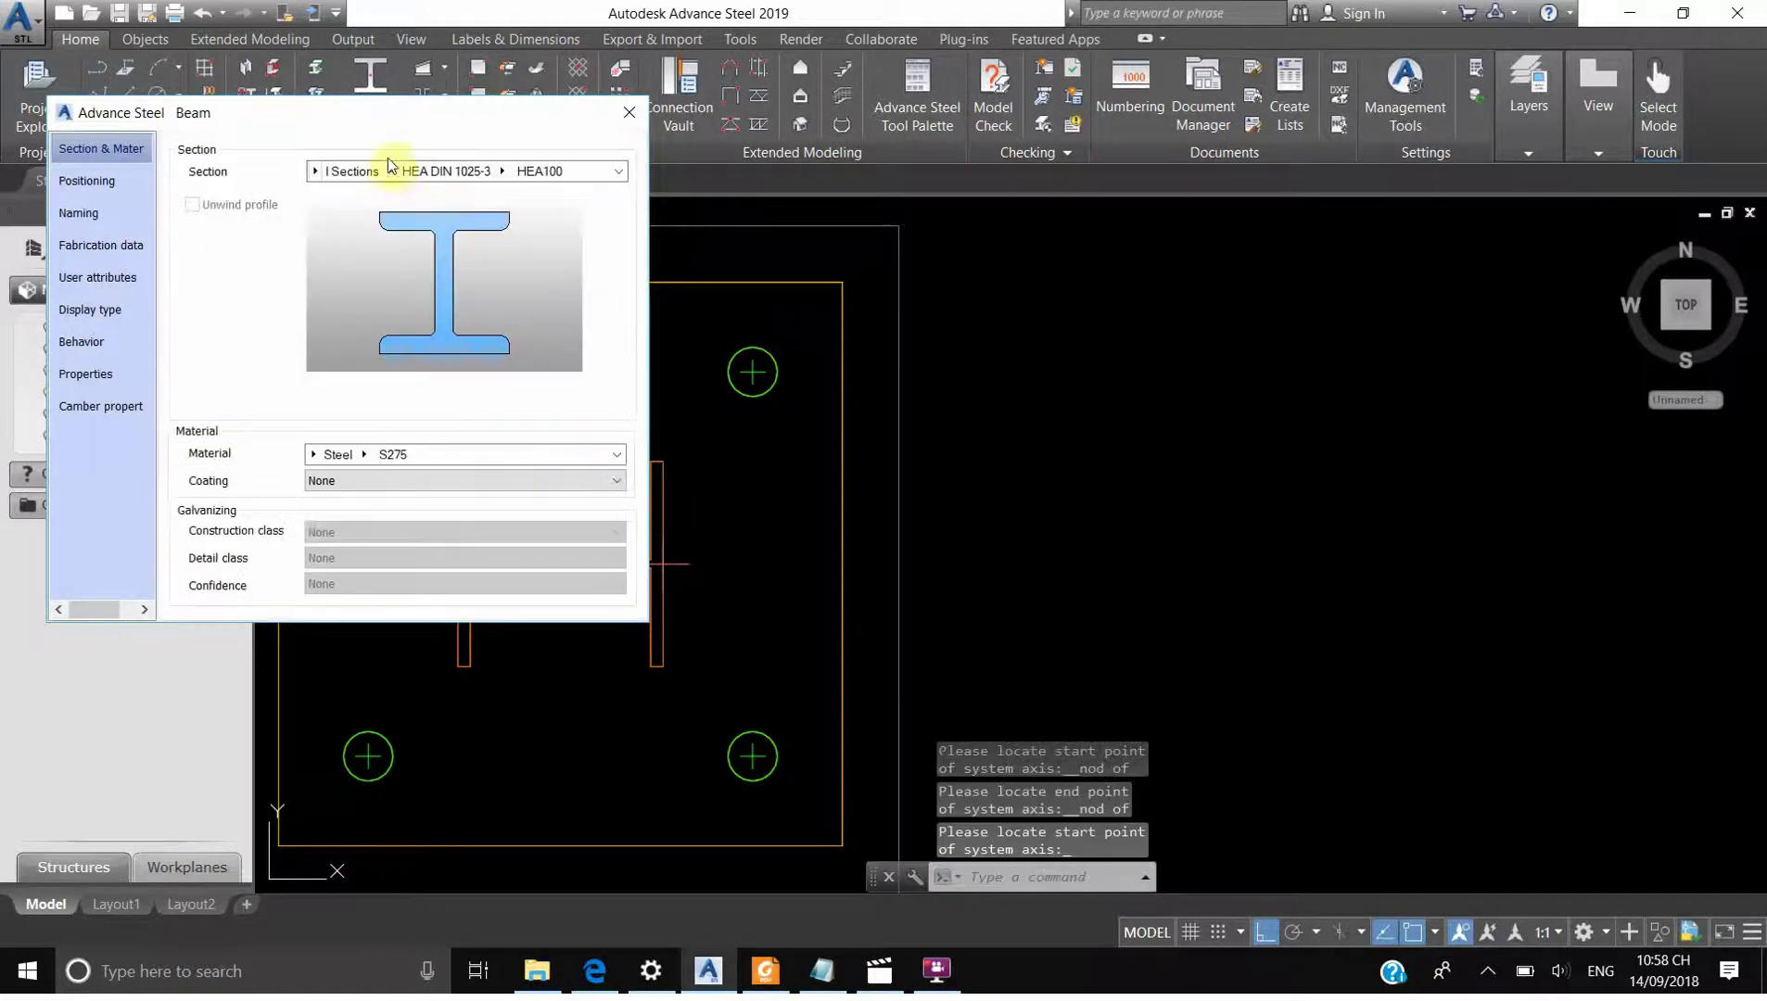
Set the beam section to I Sections > China HW > HW125x125x6.5x9
left_click(390, 170)
left_click(390, 175)
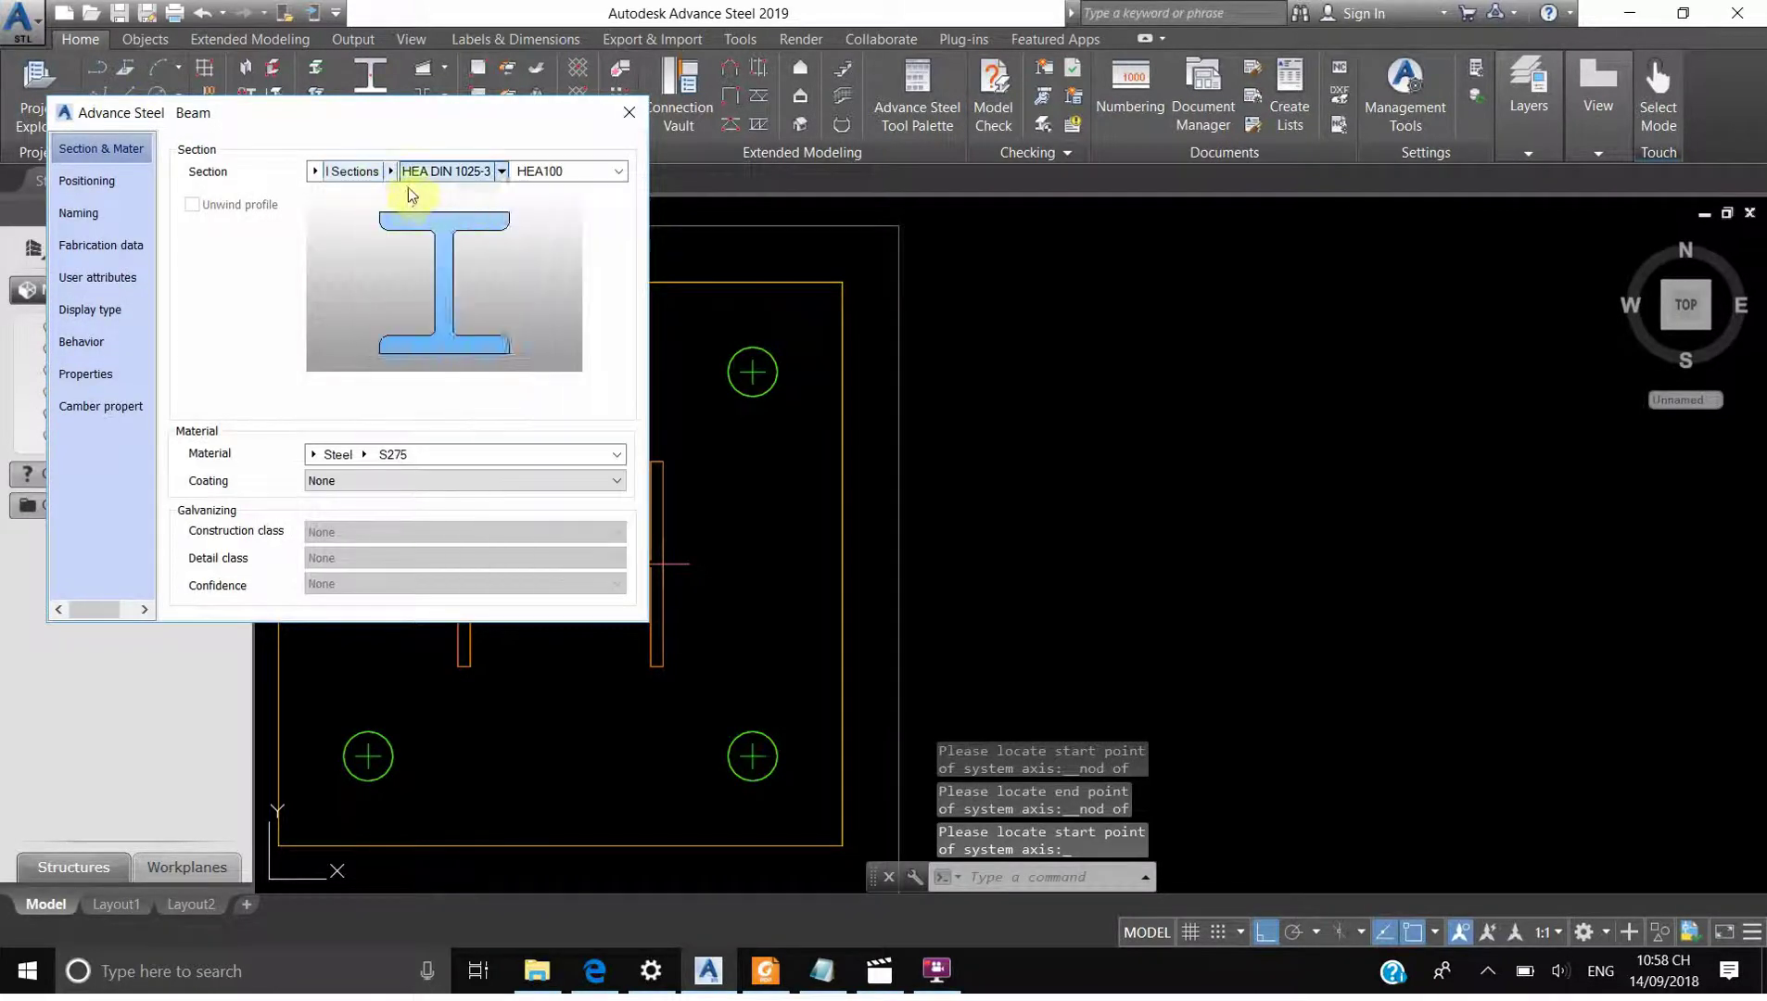
left_click(390, 170)
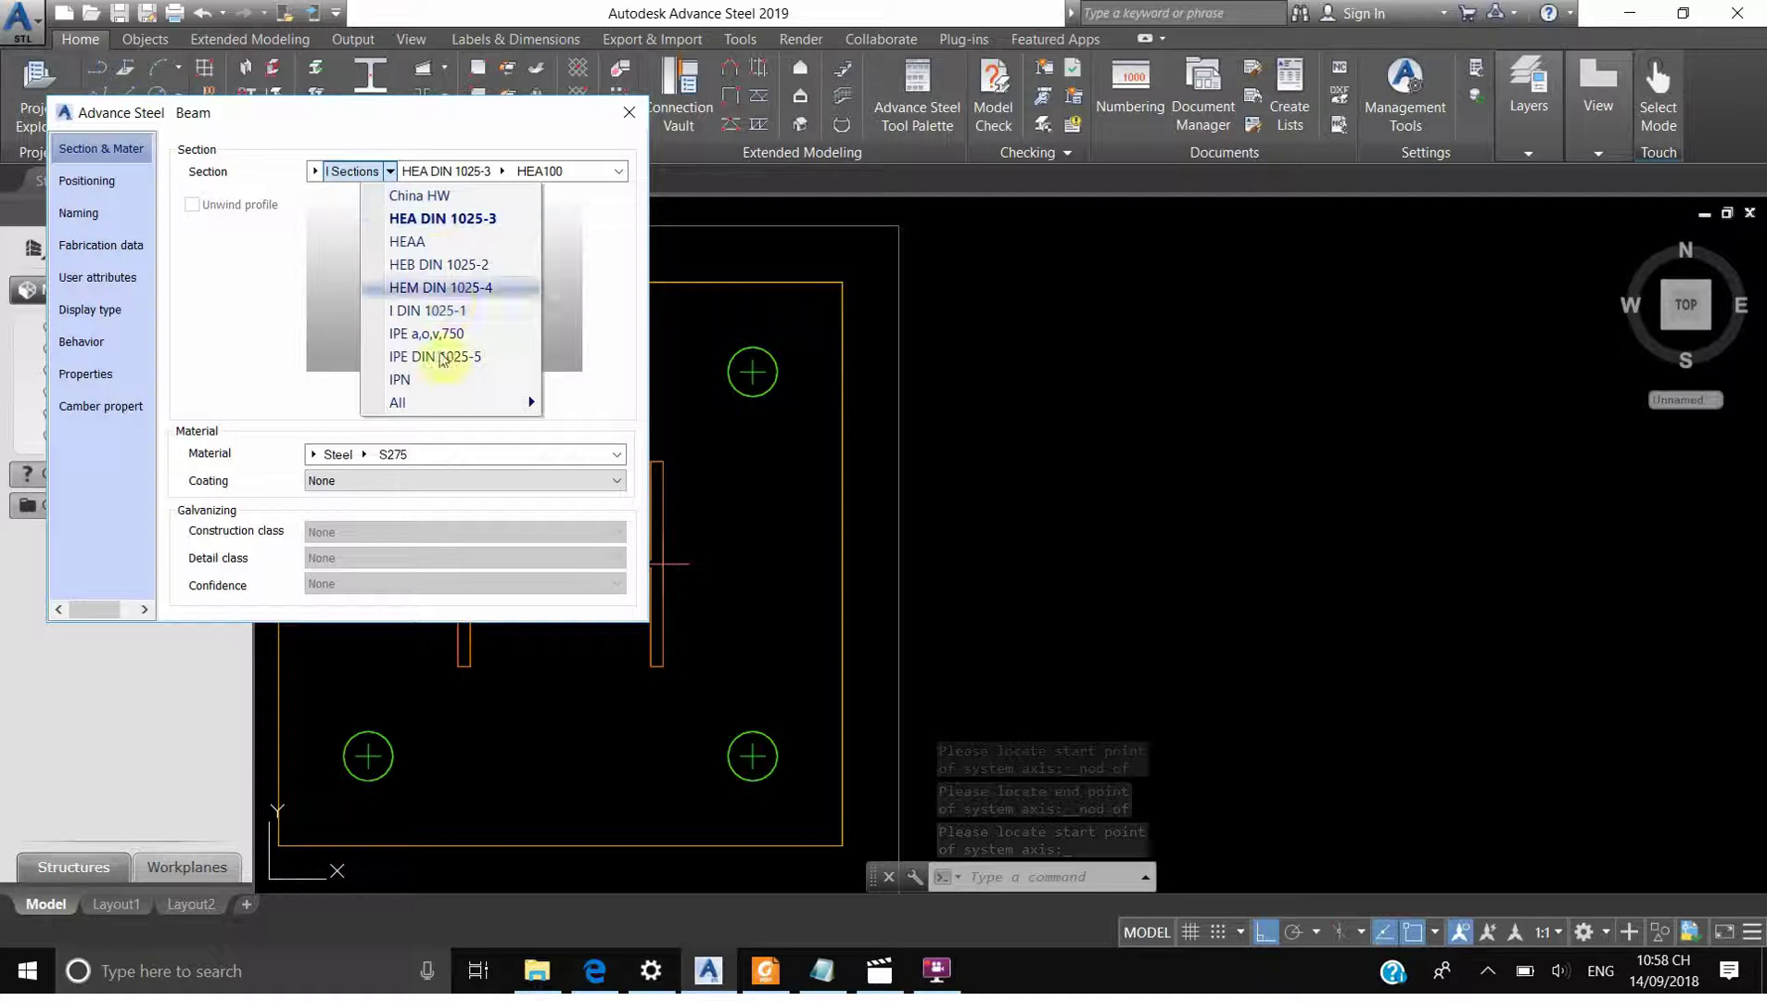
left_click(427, 198)
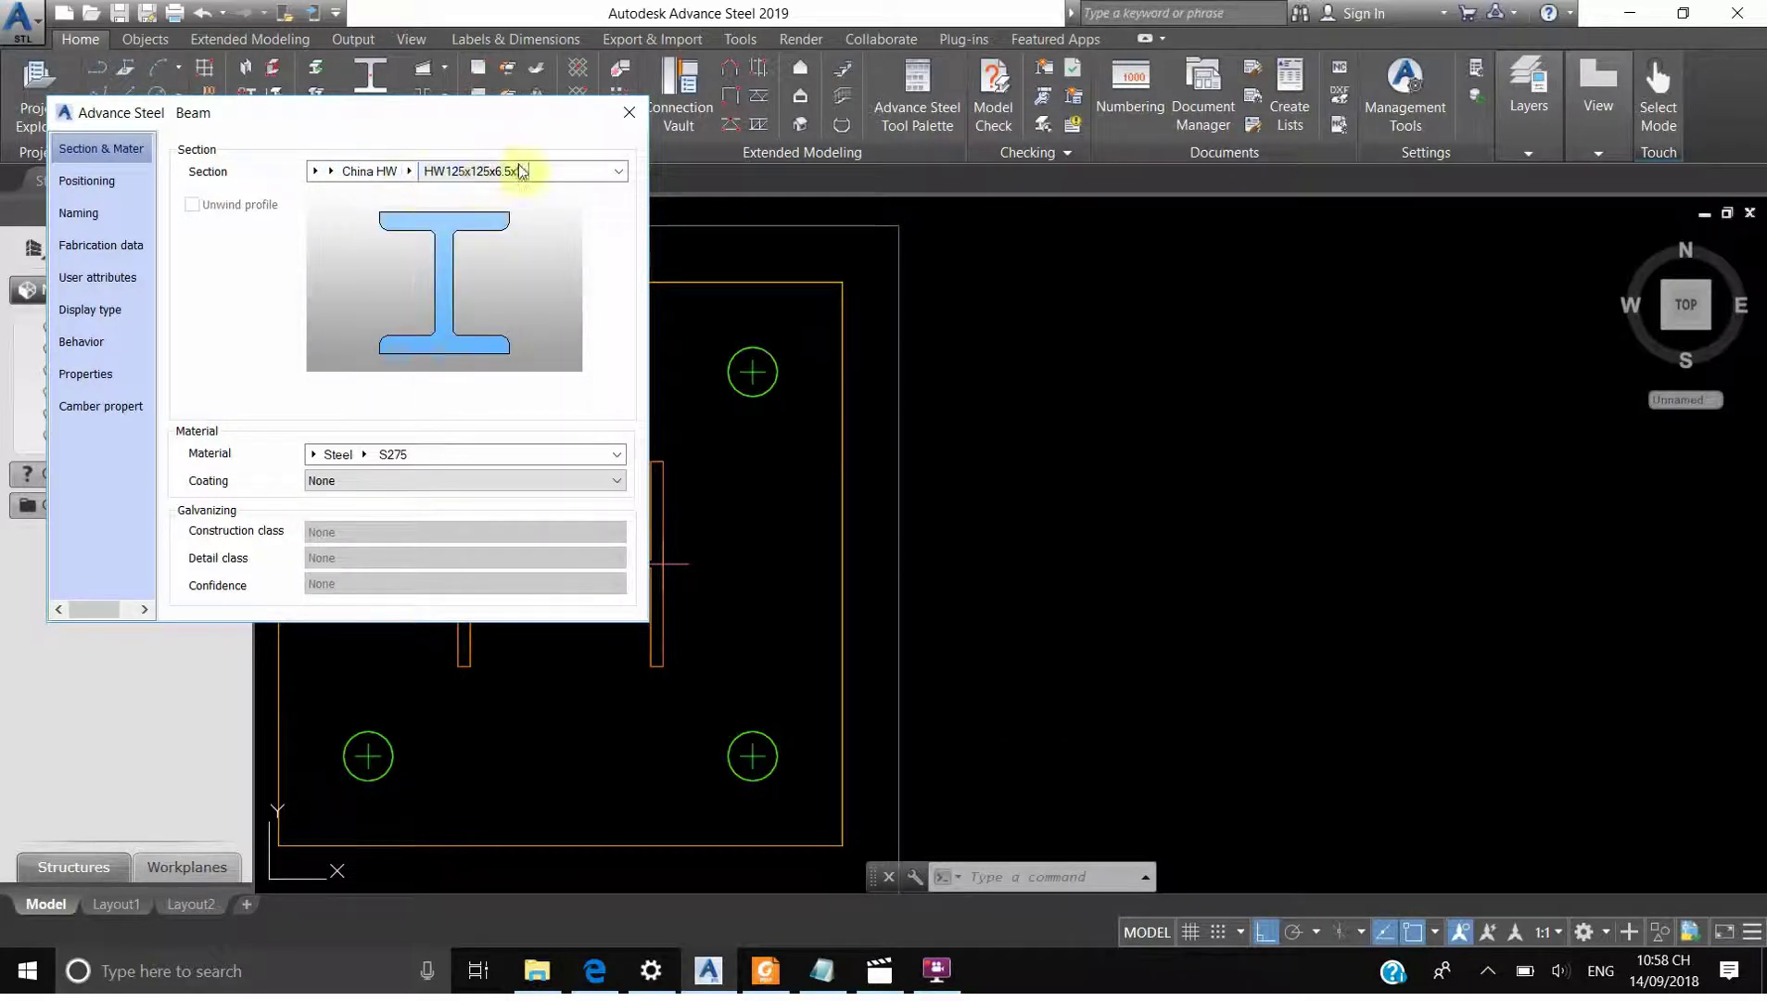
left_click(407, 172)
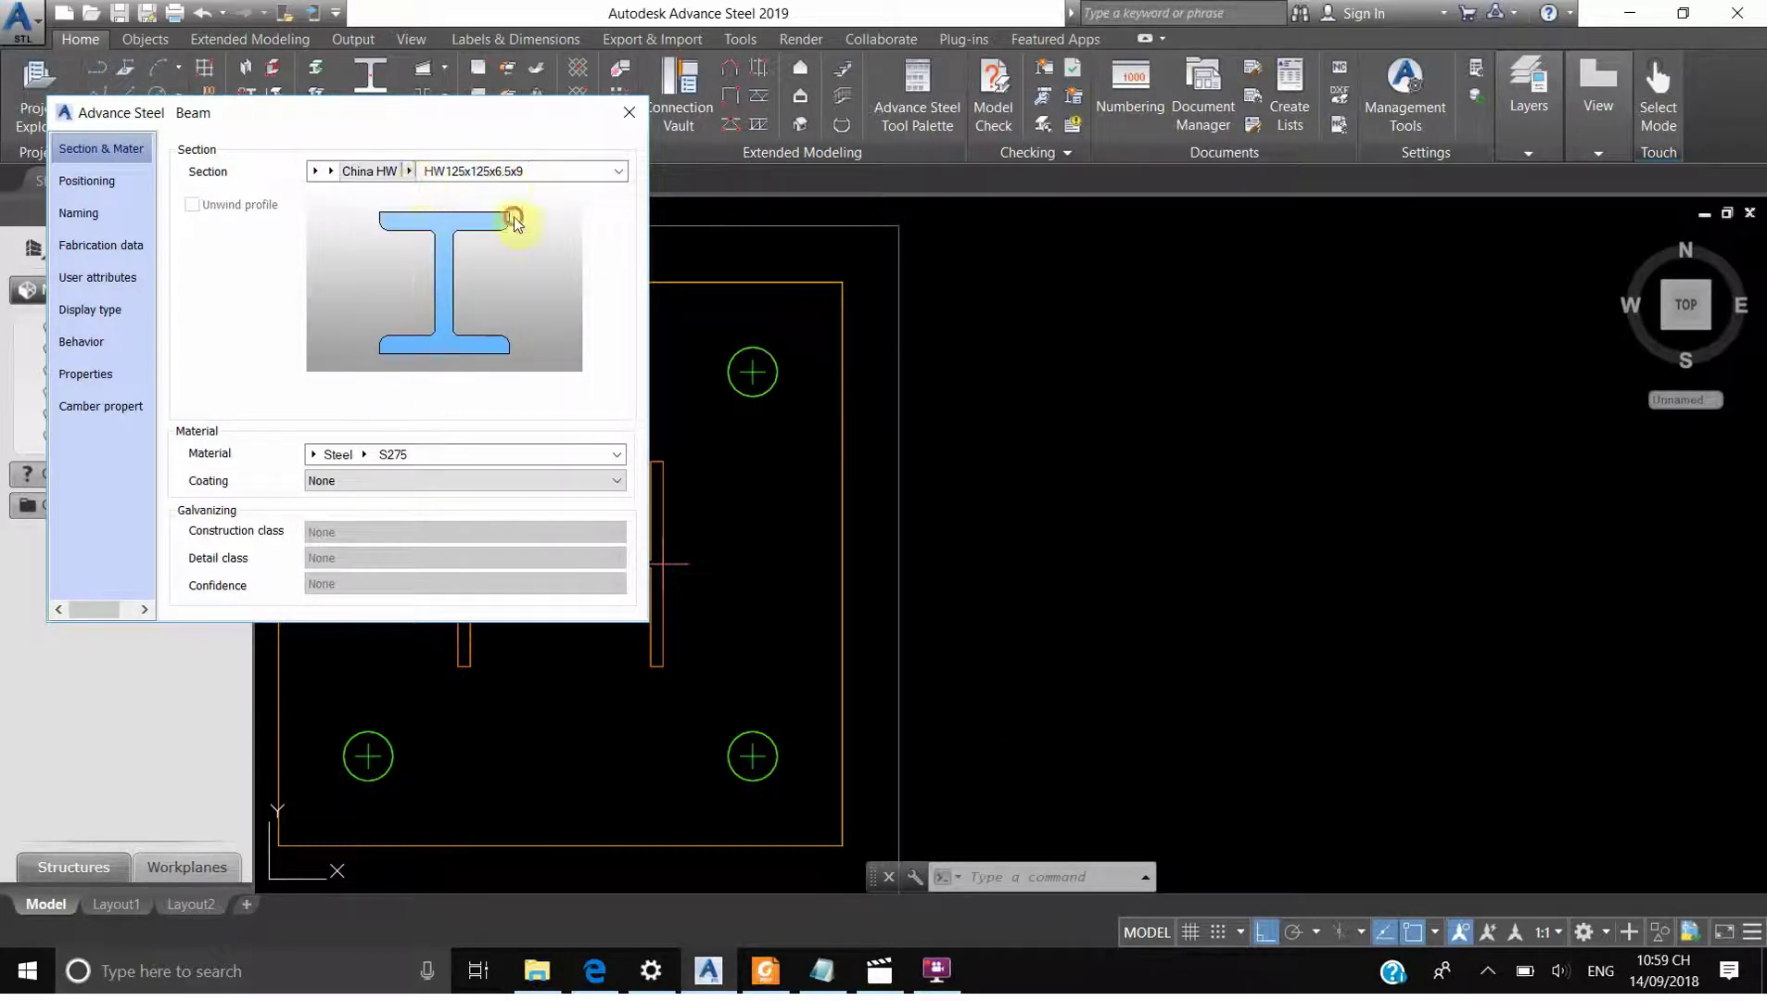
left_click(435, 195)
left_click(411, 173)
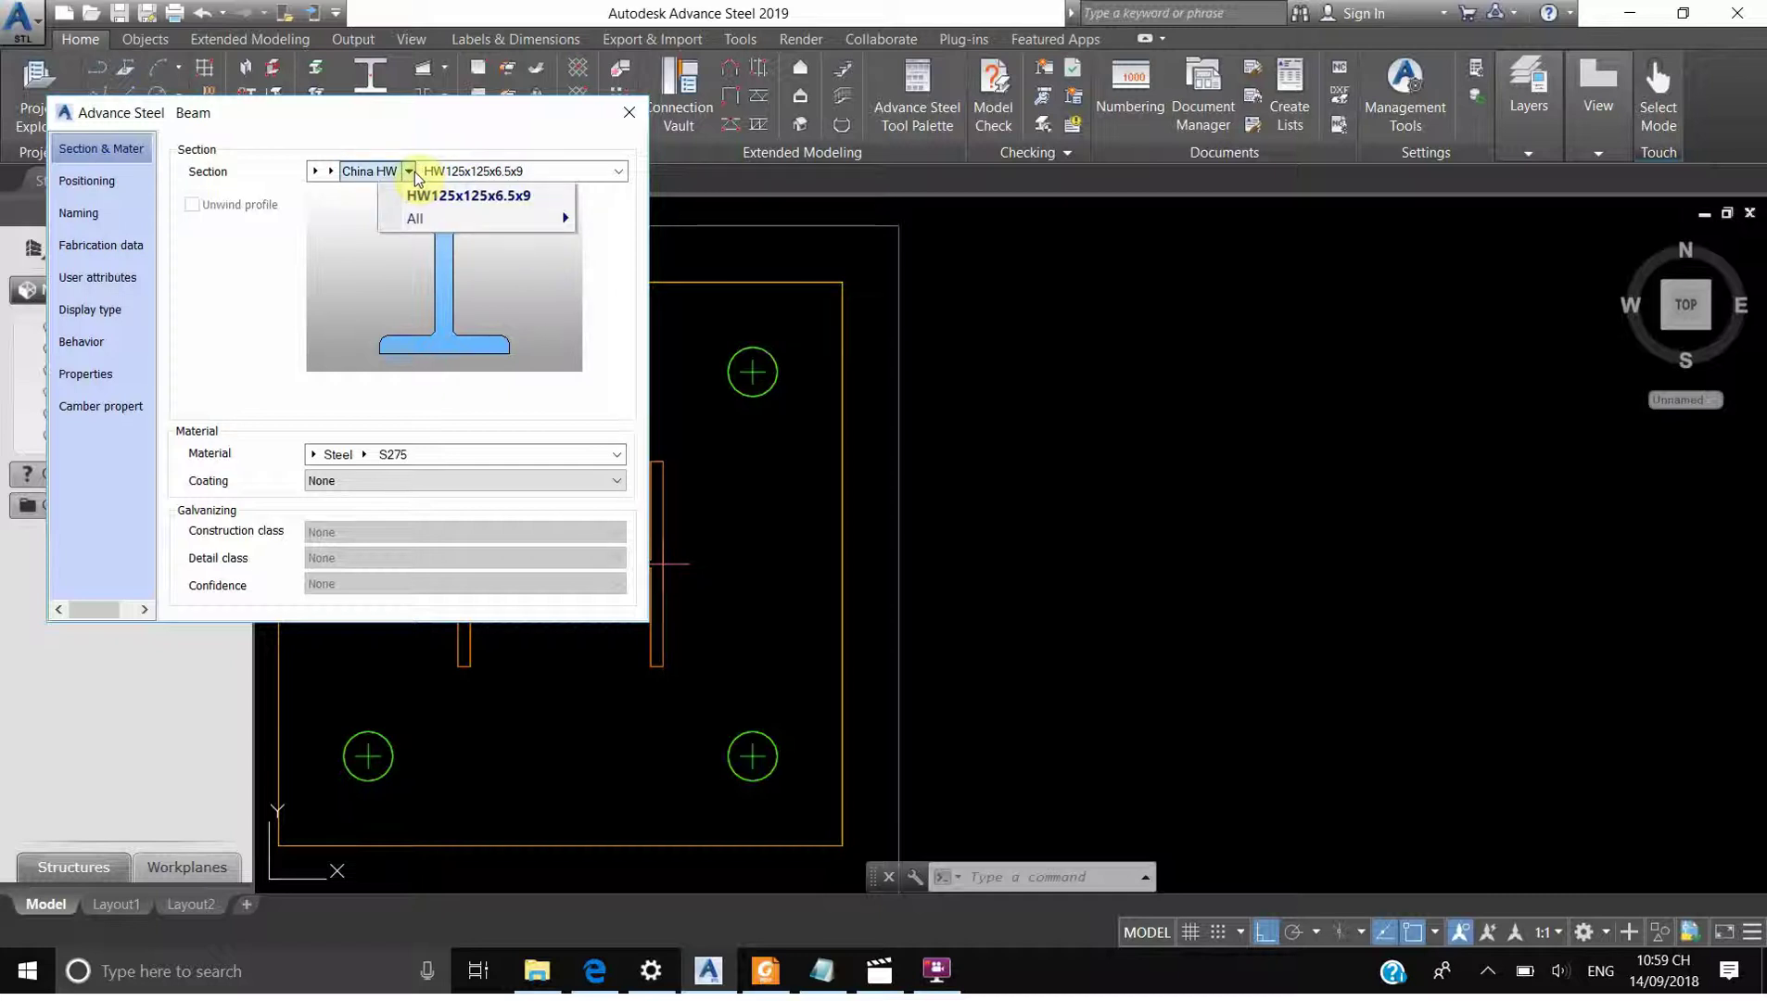
left_click(428, 190)
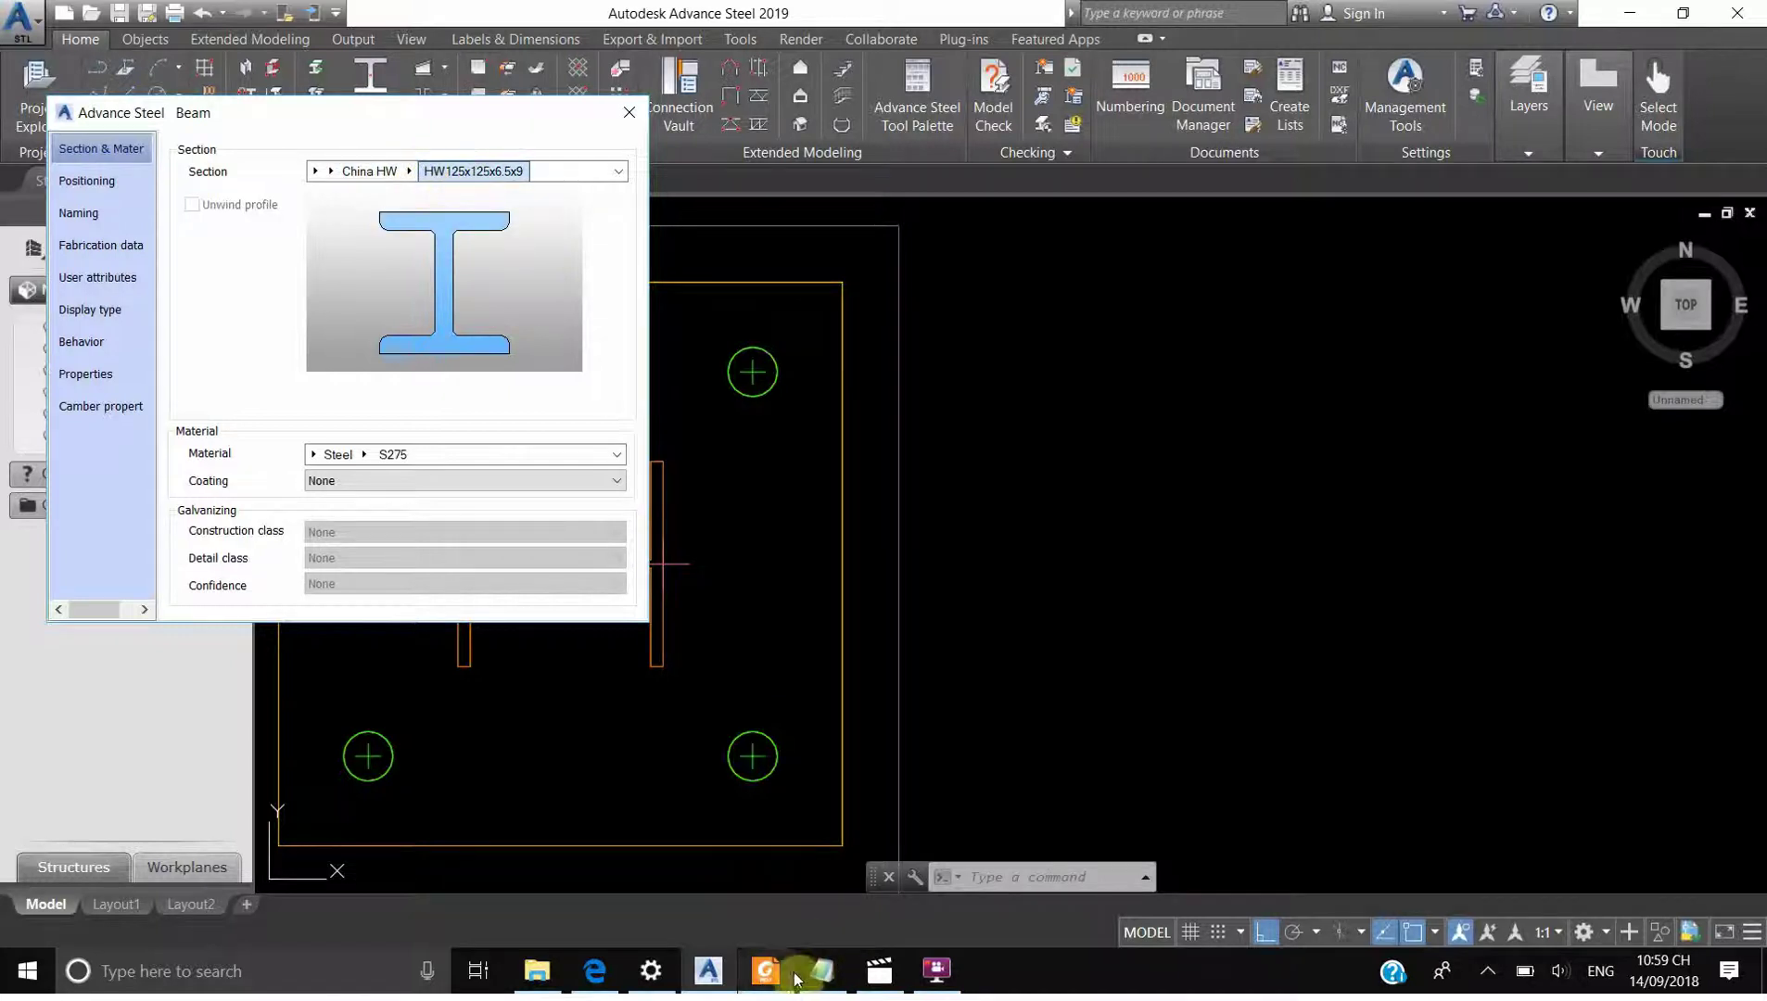
Compare the section with the structure drawing PDF and close the Beam dialog
left_click(766, 970)
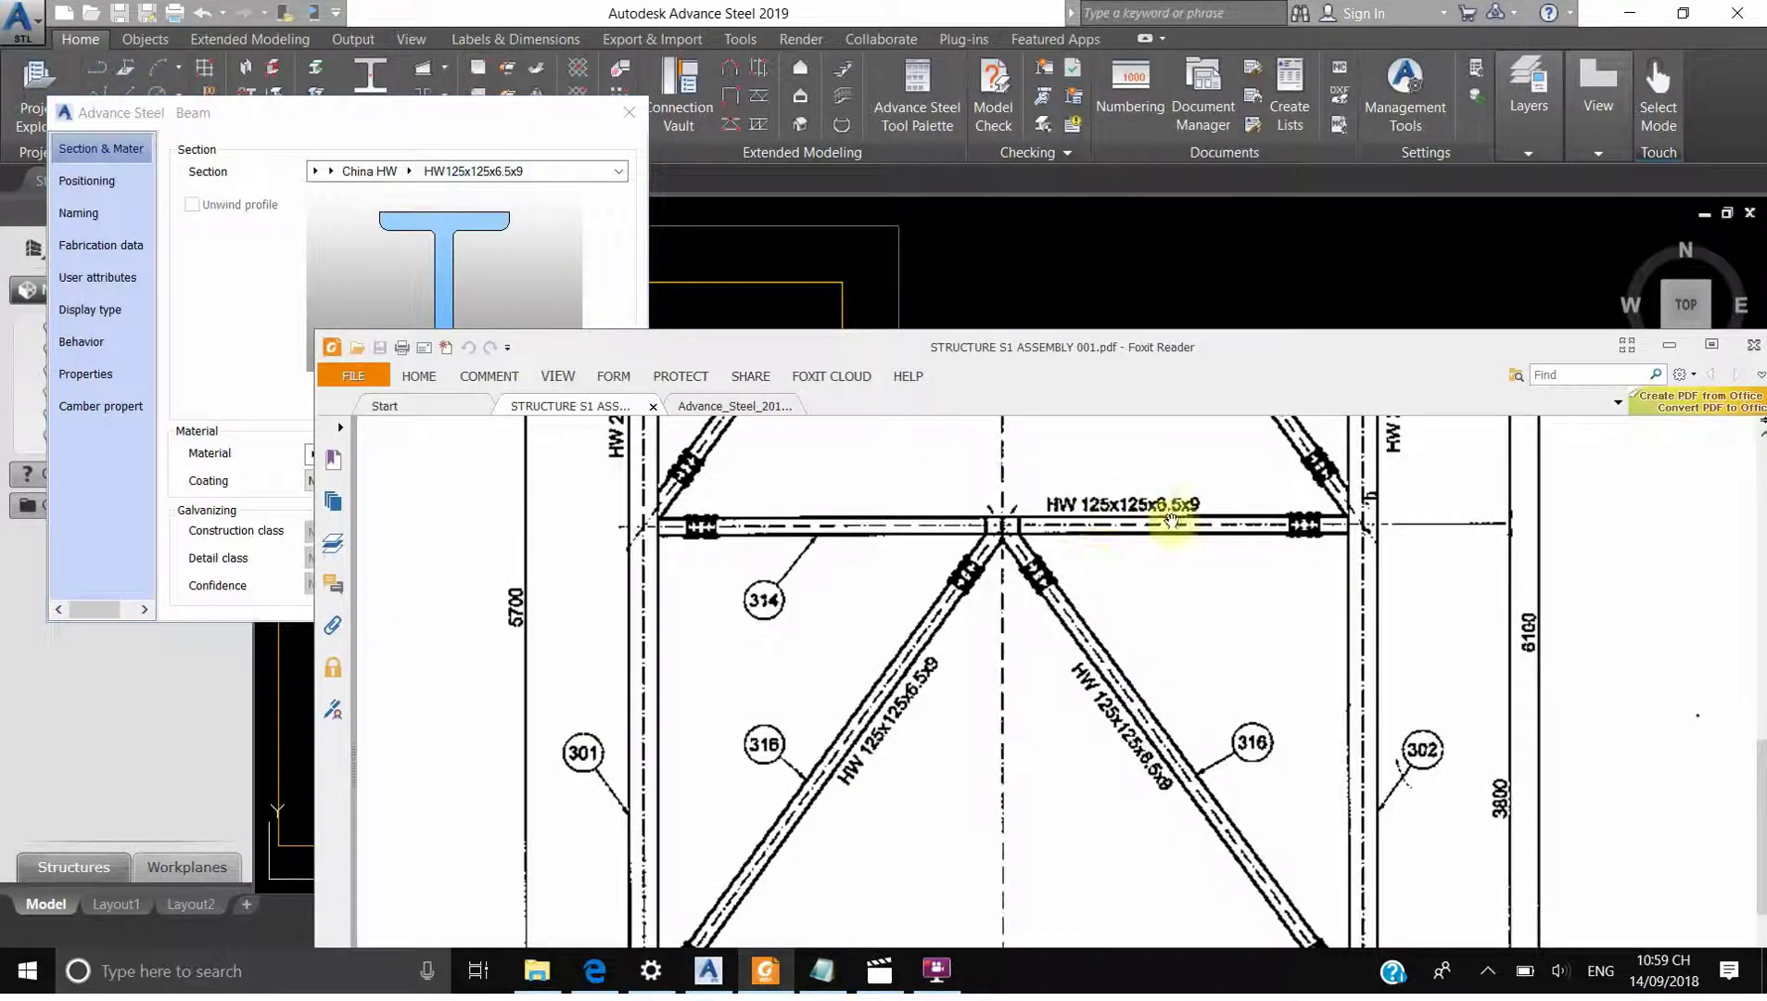
left_click(612, 115)
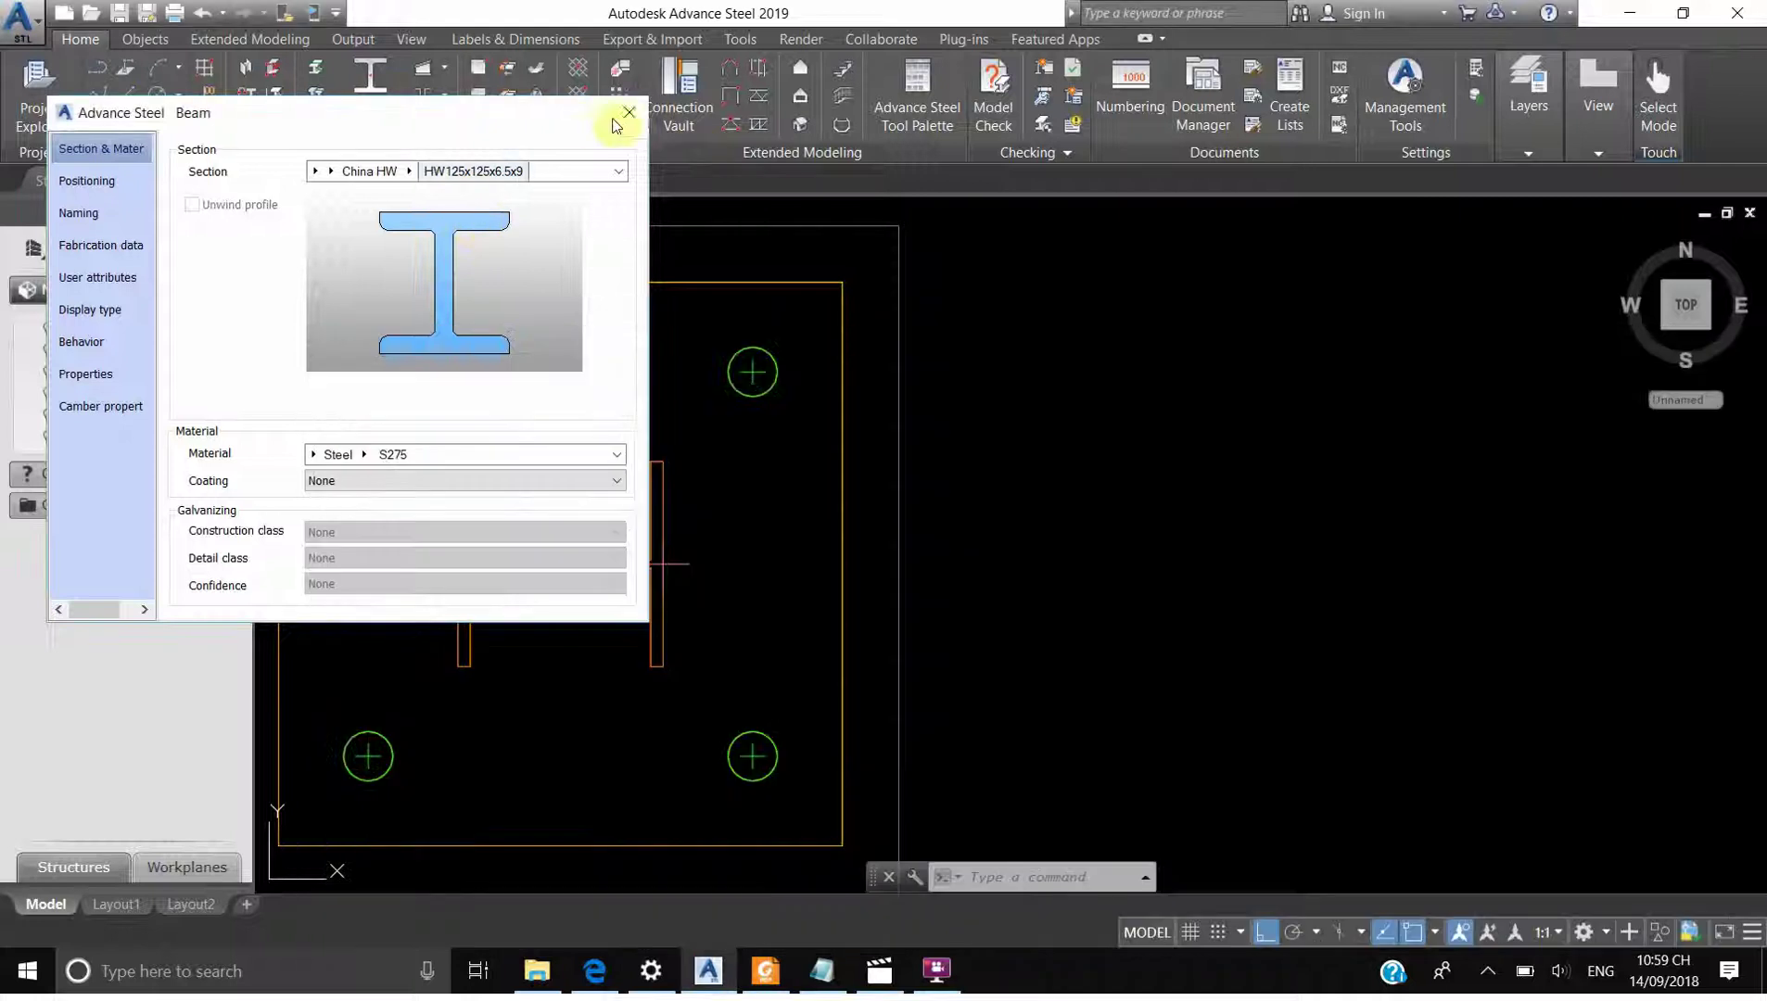
left_click(628, 113)
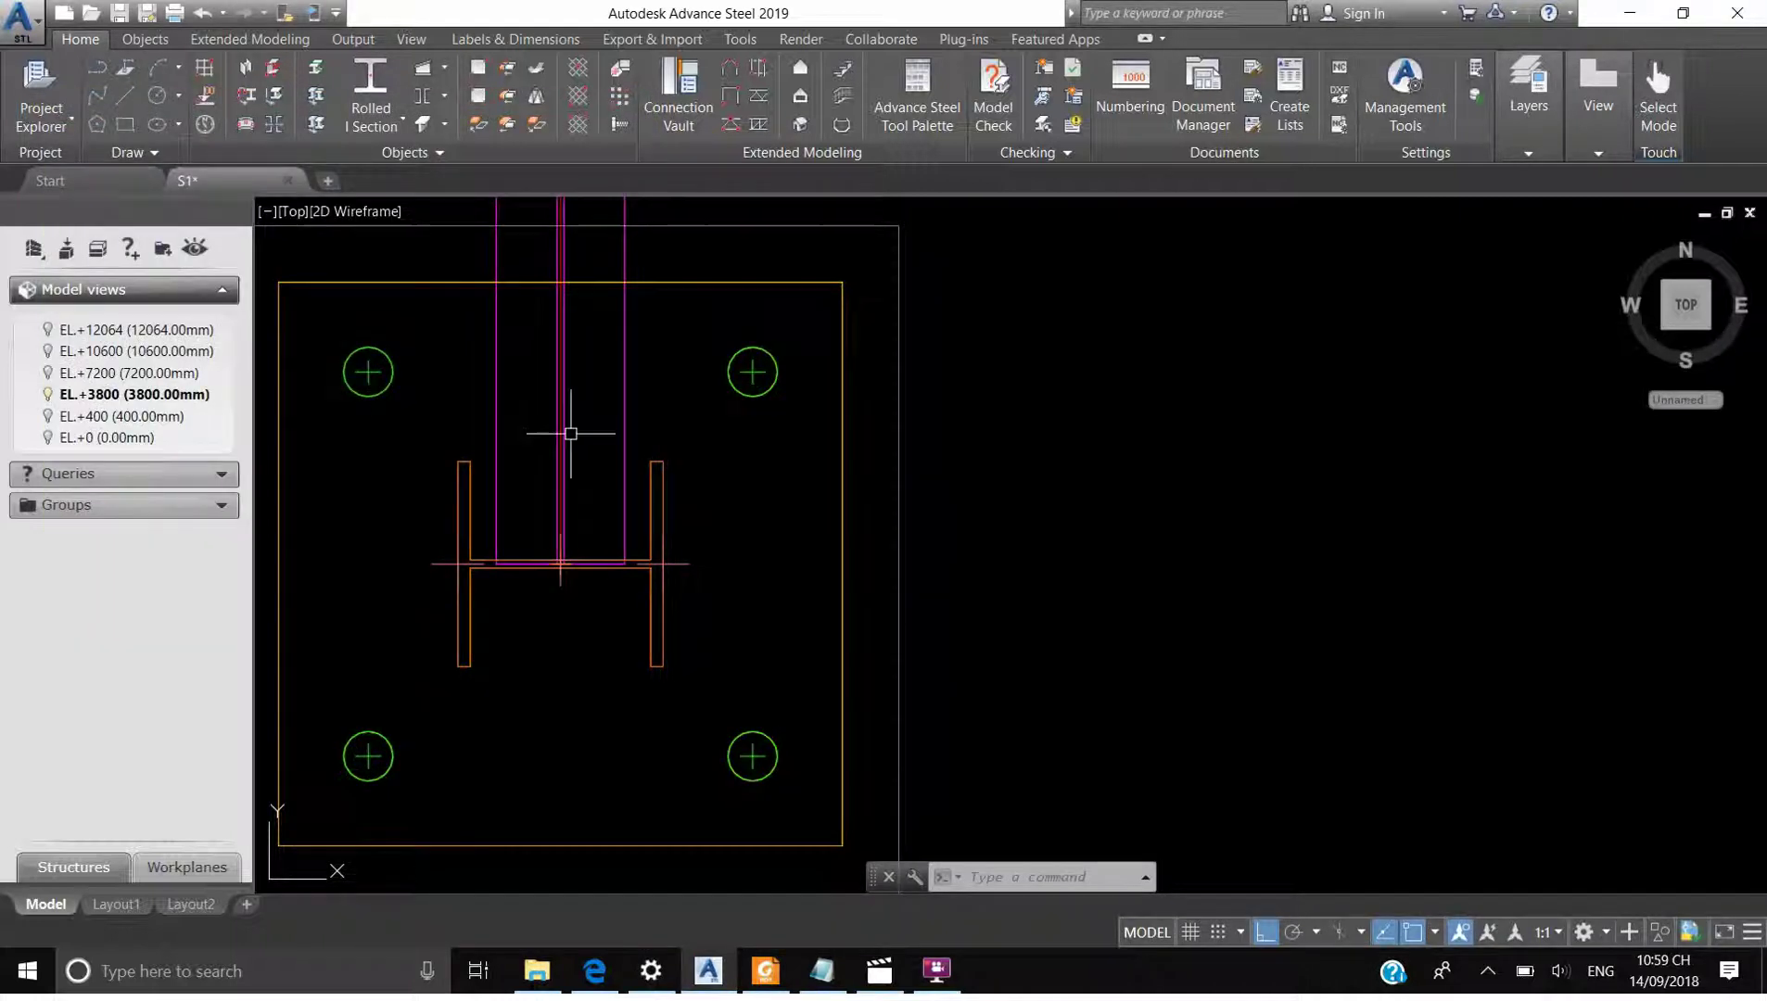
Open the new beam's Advance Steel properties, then close them without changes
left_click(624, 393)
right_click(778, 496)
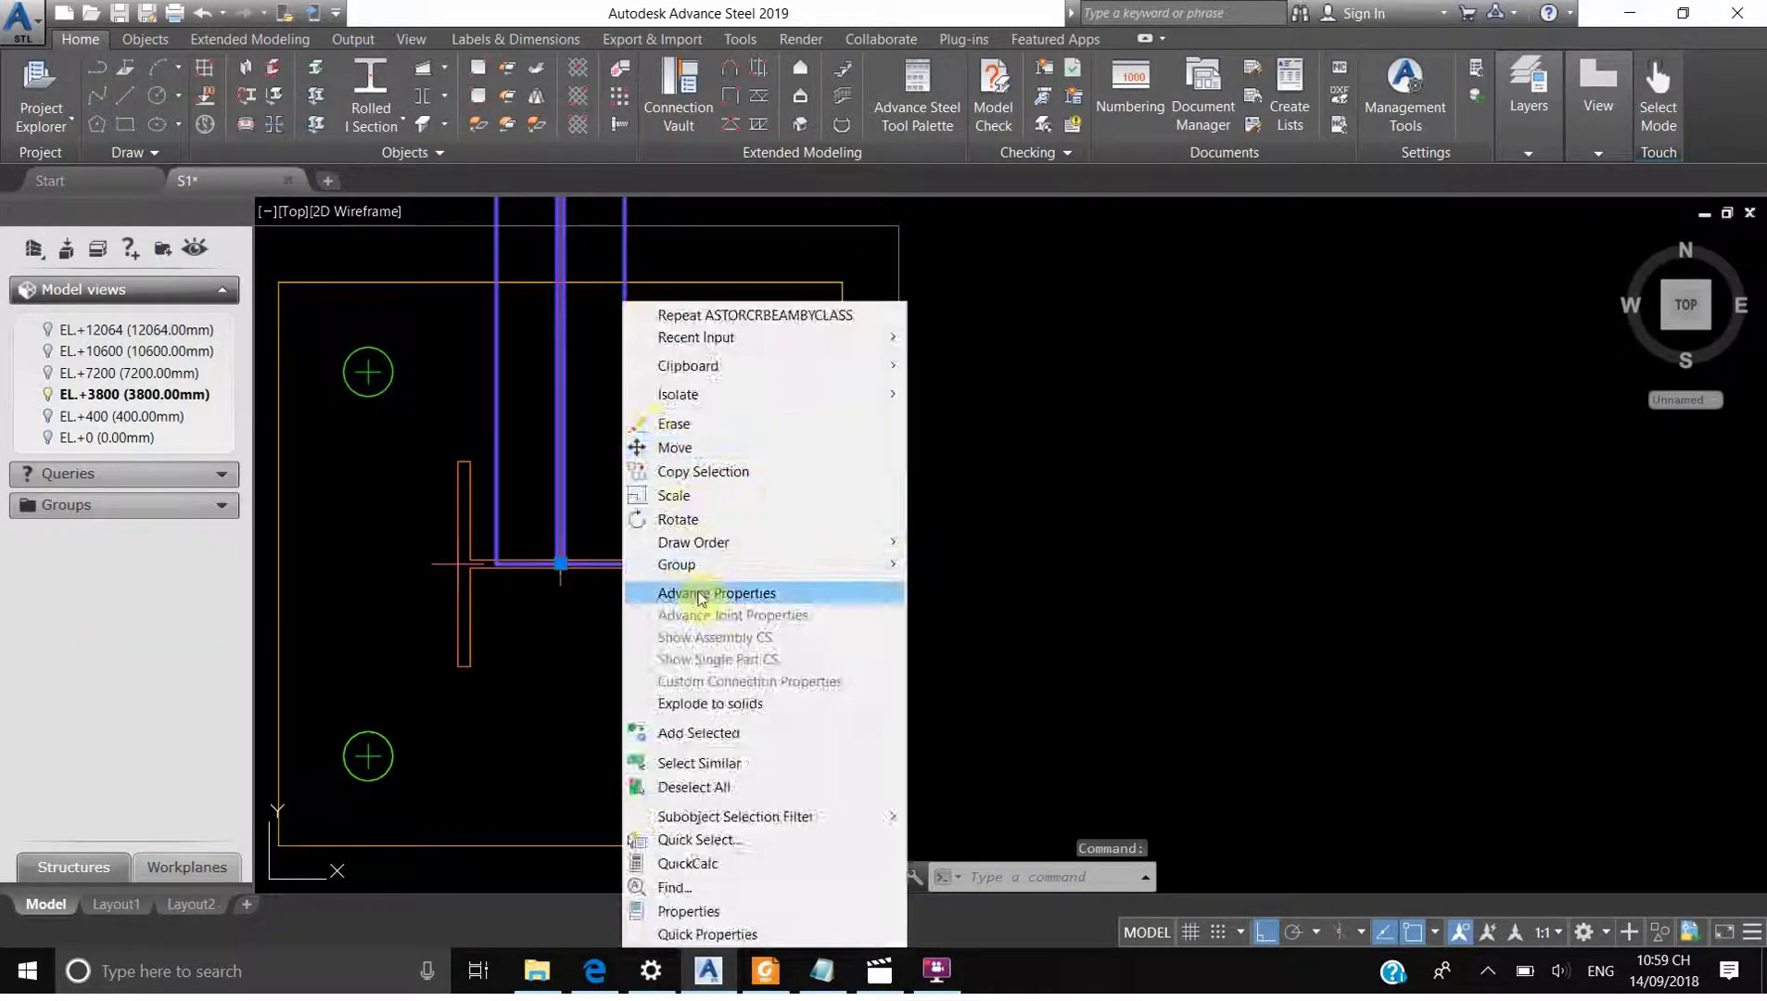
left_click(702, 593)
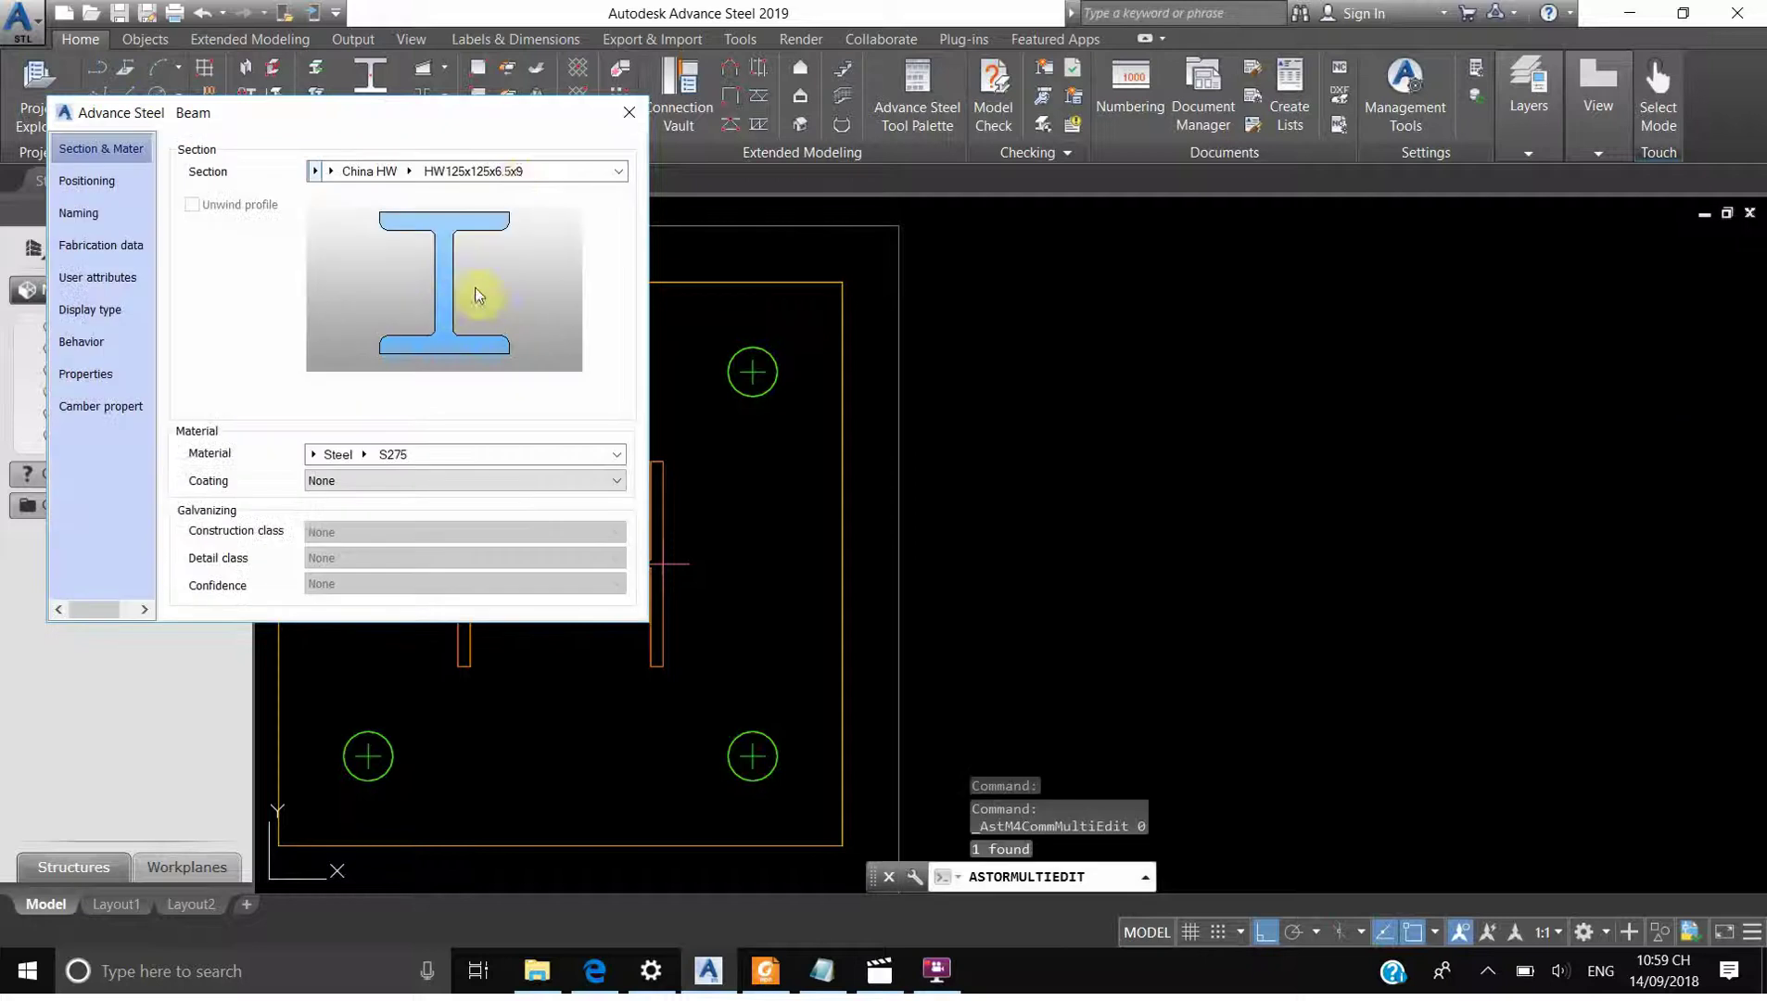
left_click(631, 114)
Zoom out to show the whole beam and switch to the SW Isometric view
scroll(820, 406, "down", 5)
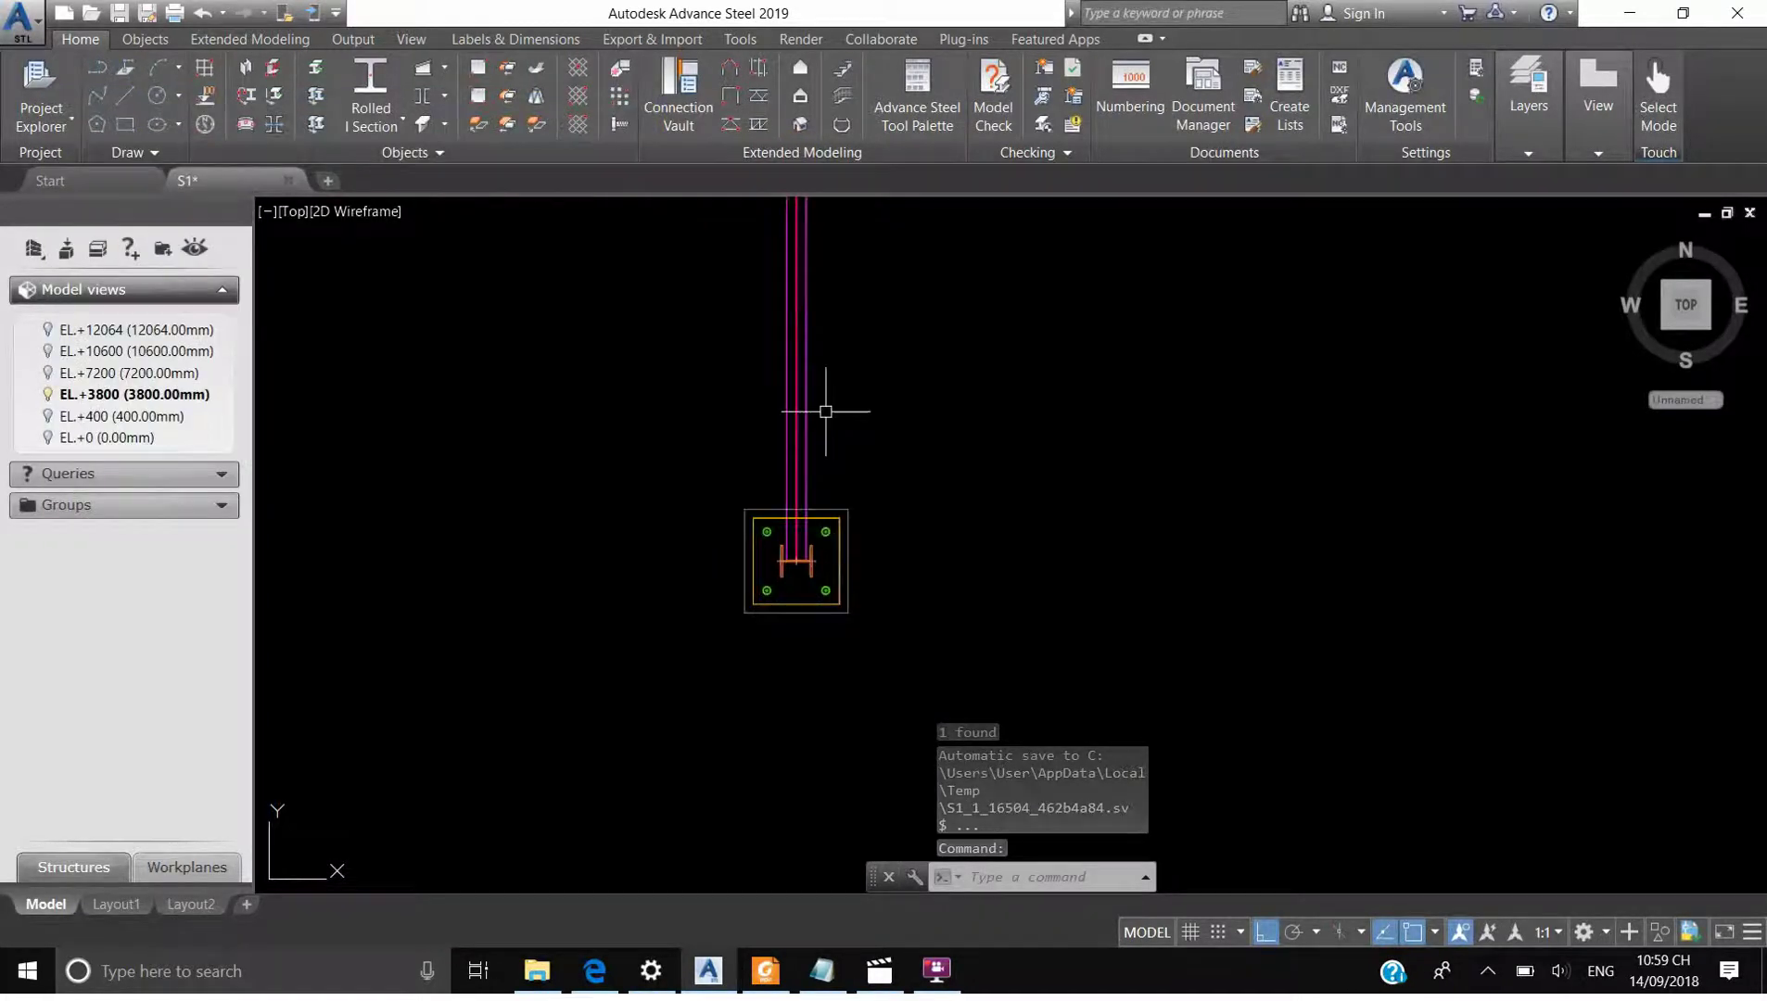
middle_click_drag(821, 406, 801, 630)
scroll(887, 525, "down", 2)
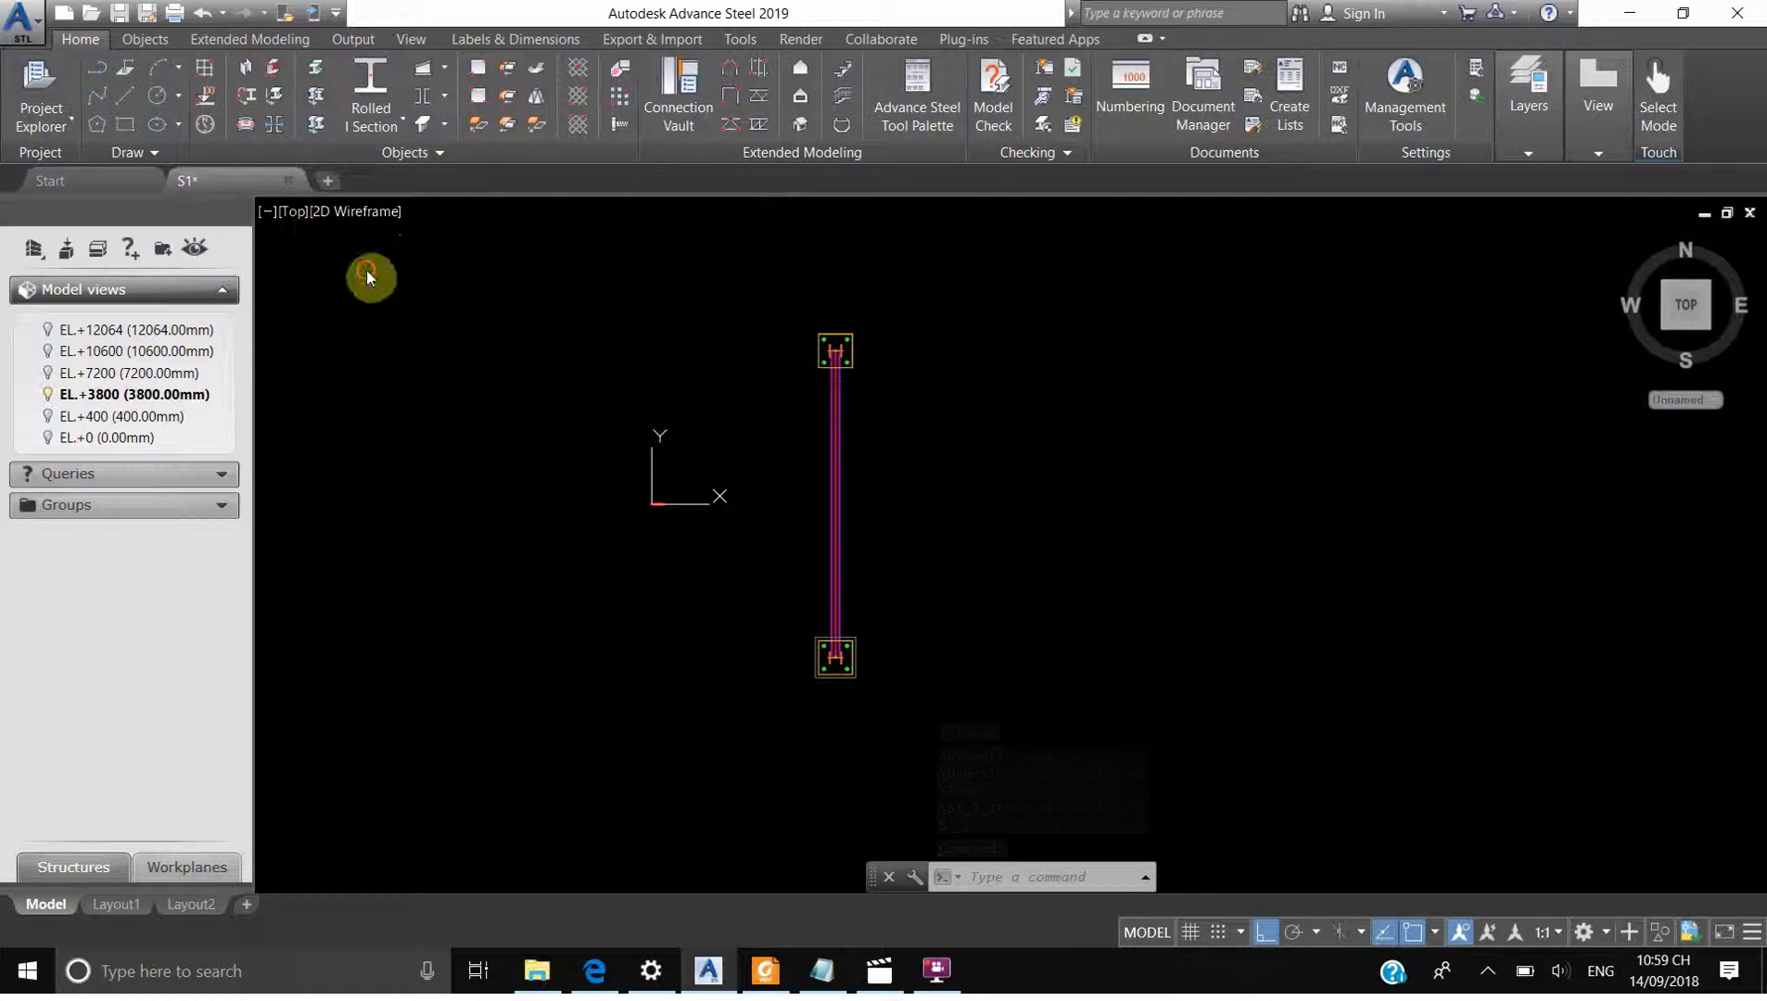
left_click(295, 212)
left_click(380, 395)
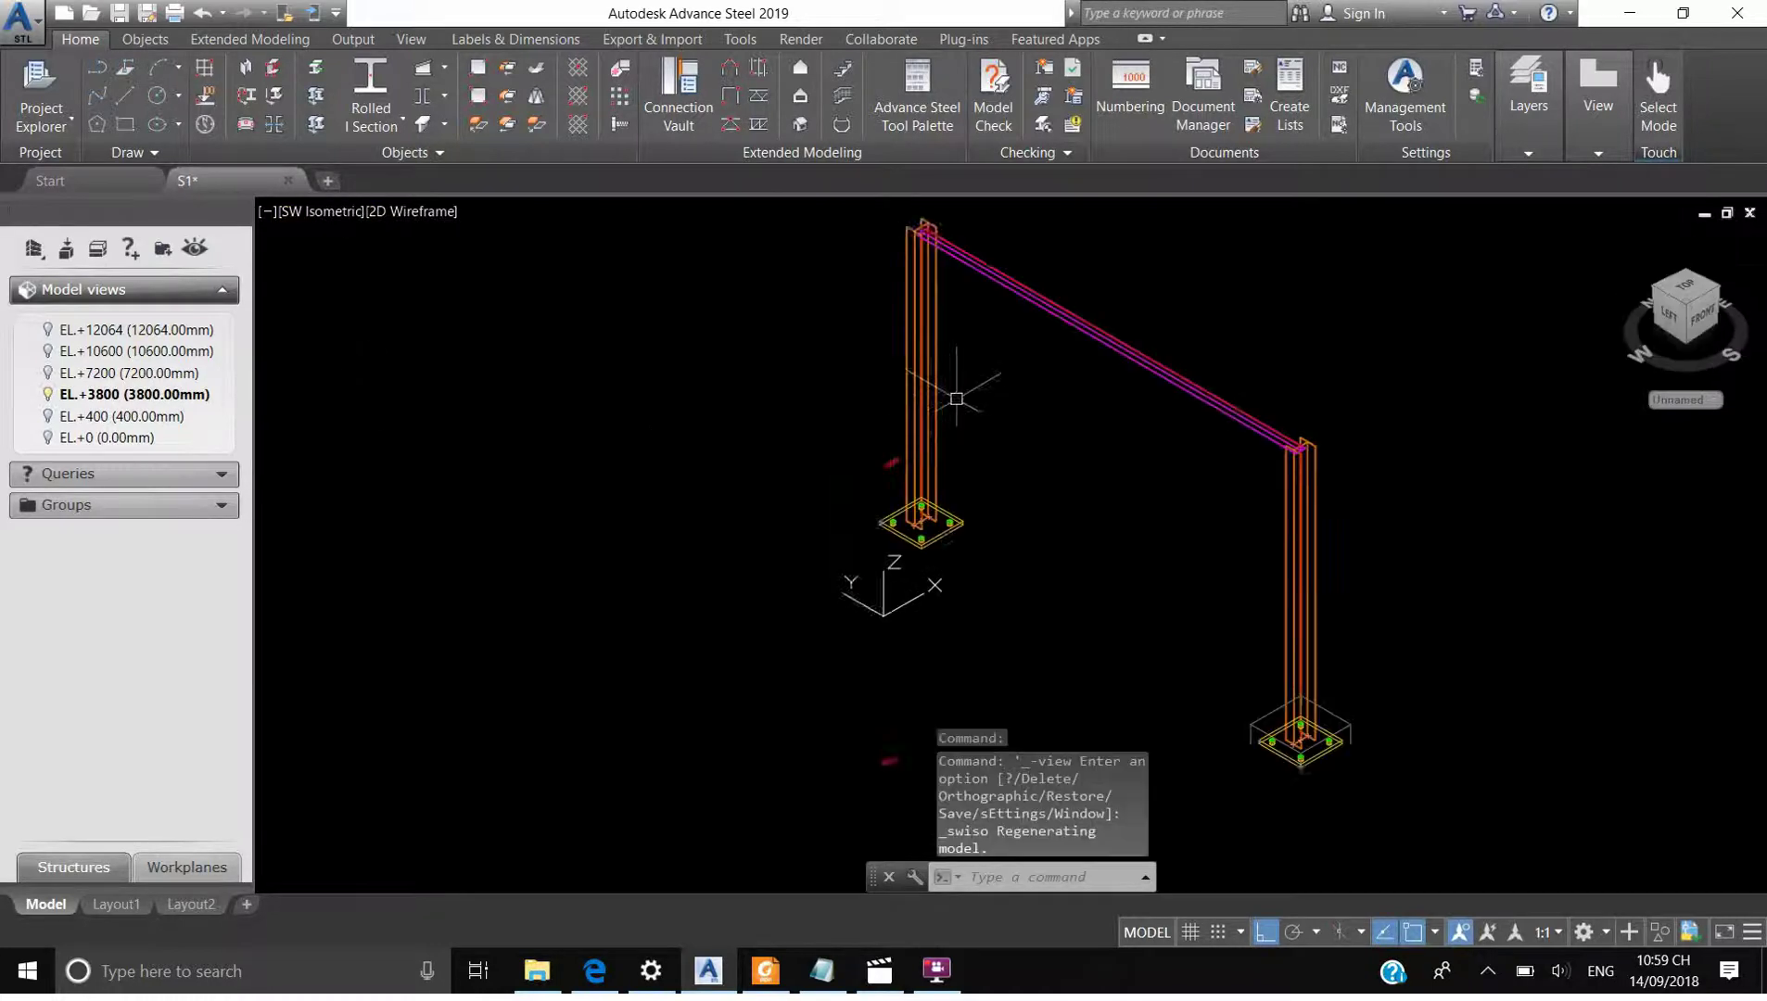
Set the beam's Positioning offset to the section centre in its Advance Properties
left_click(796, 428)
right_click(789, 408)
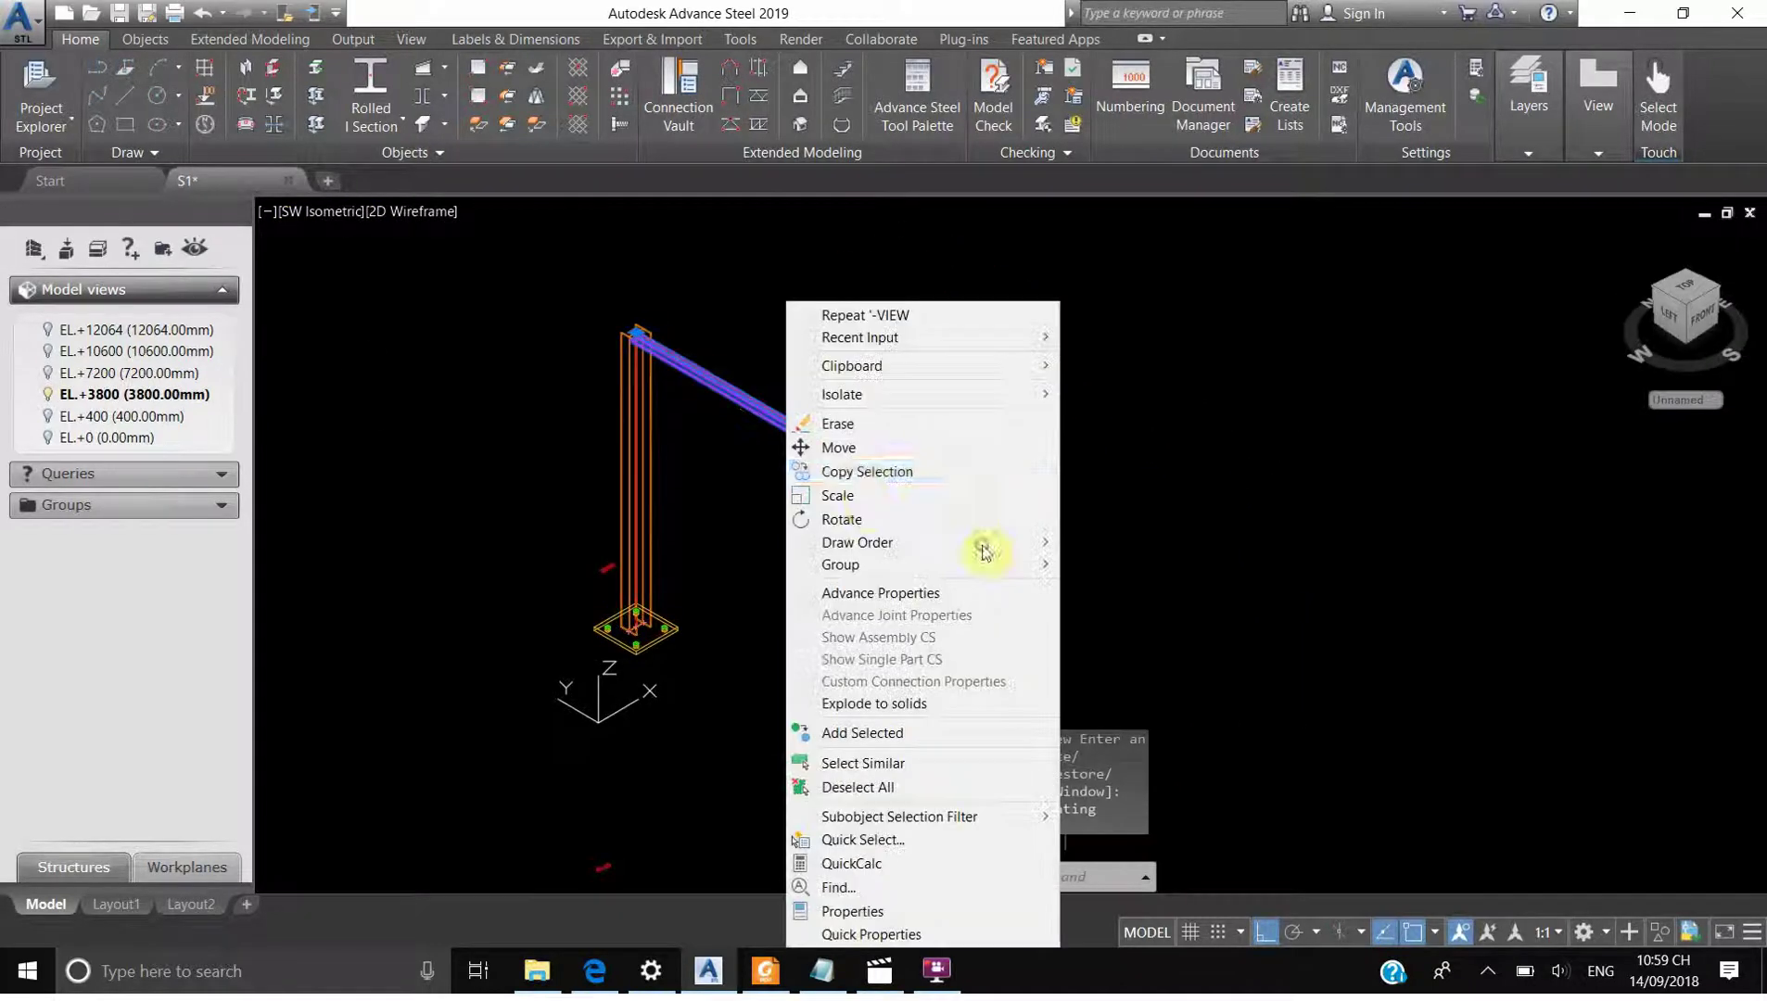
left_click(873, 592)
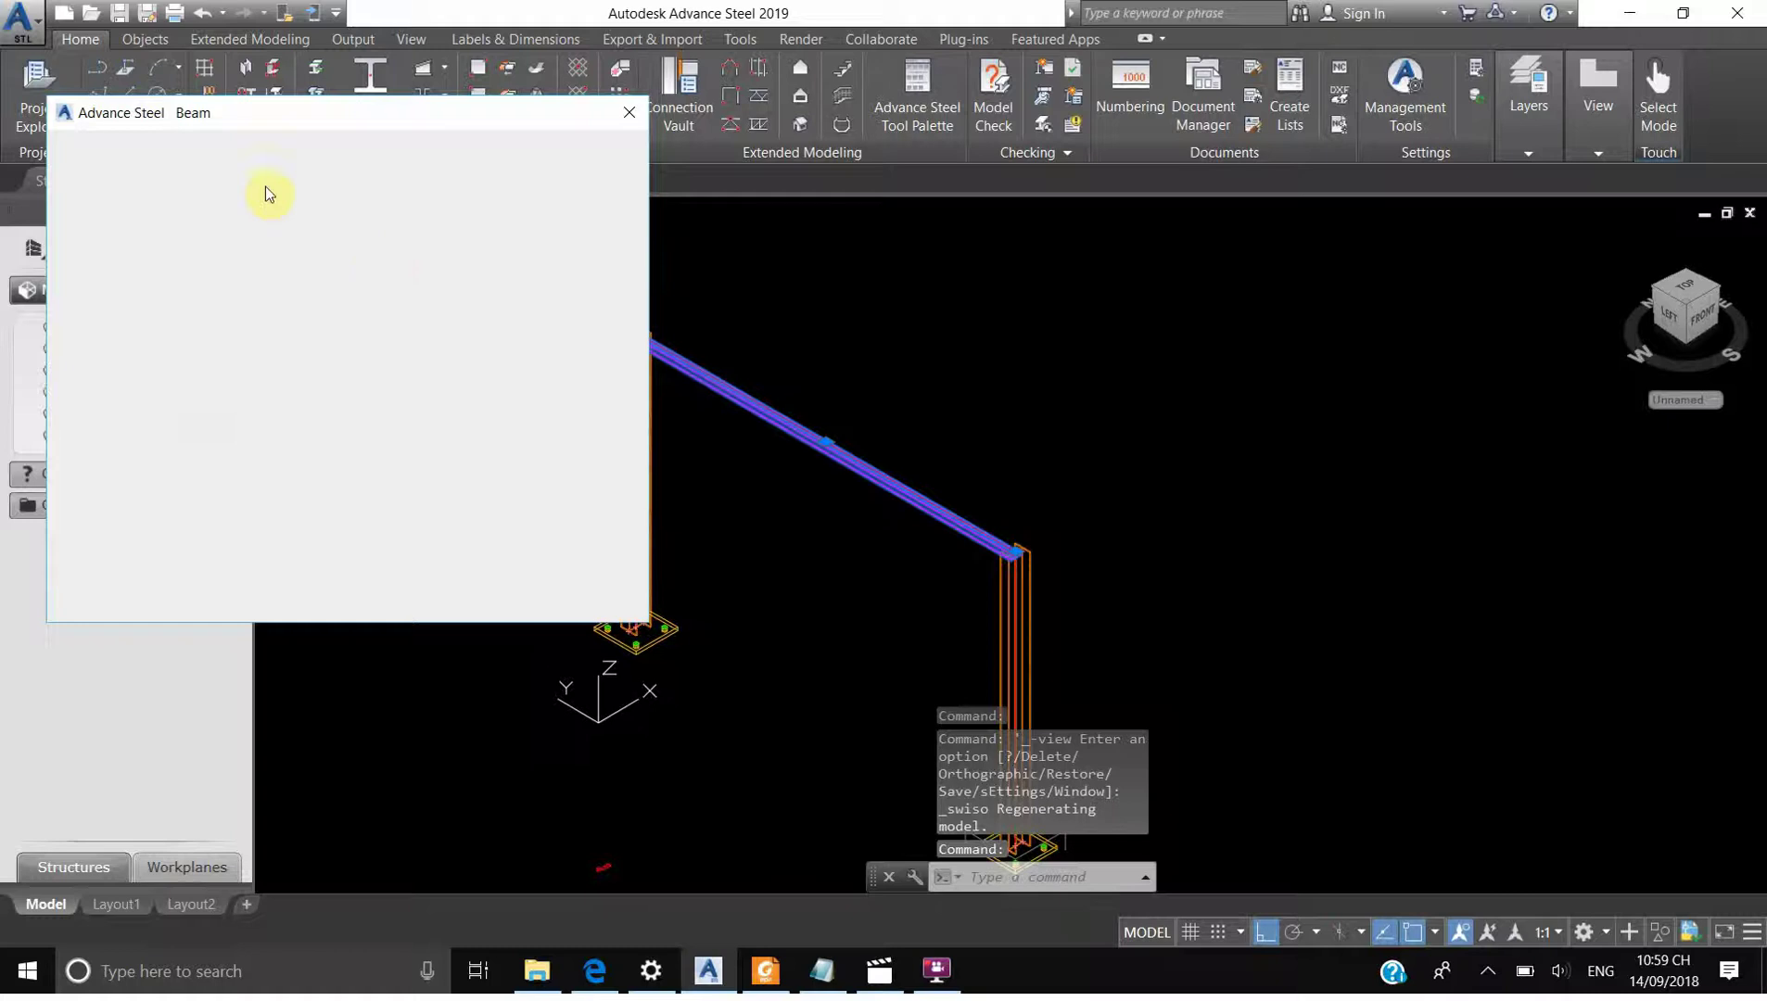
left_click(109, 186)
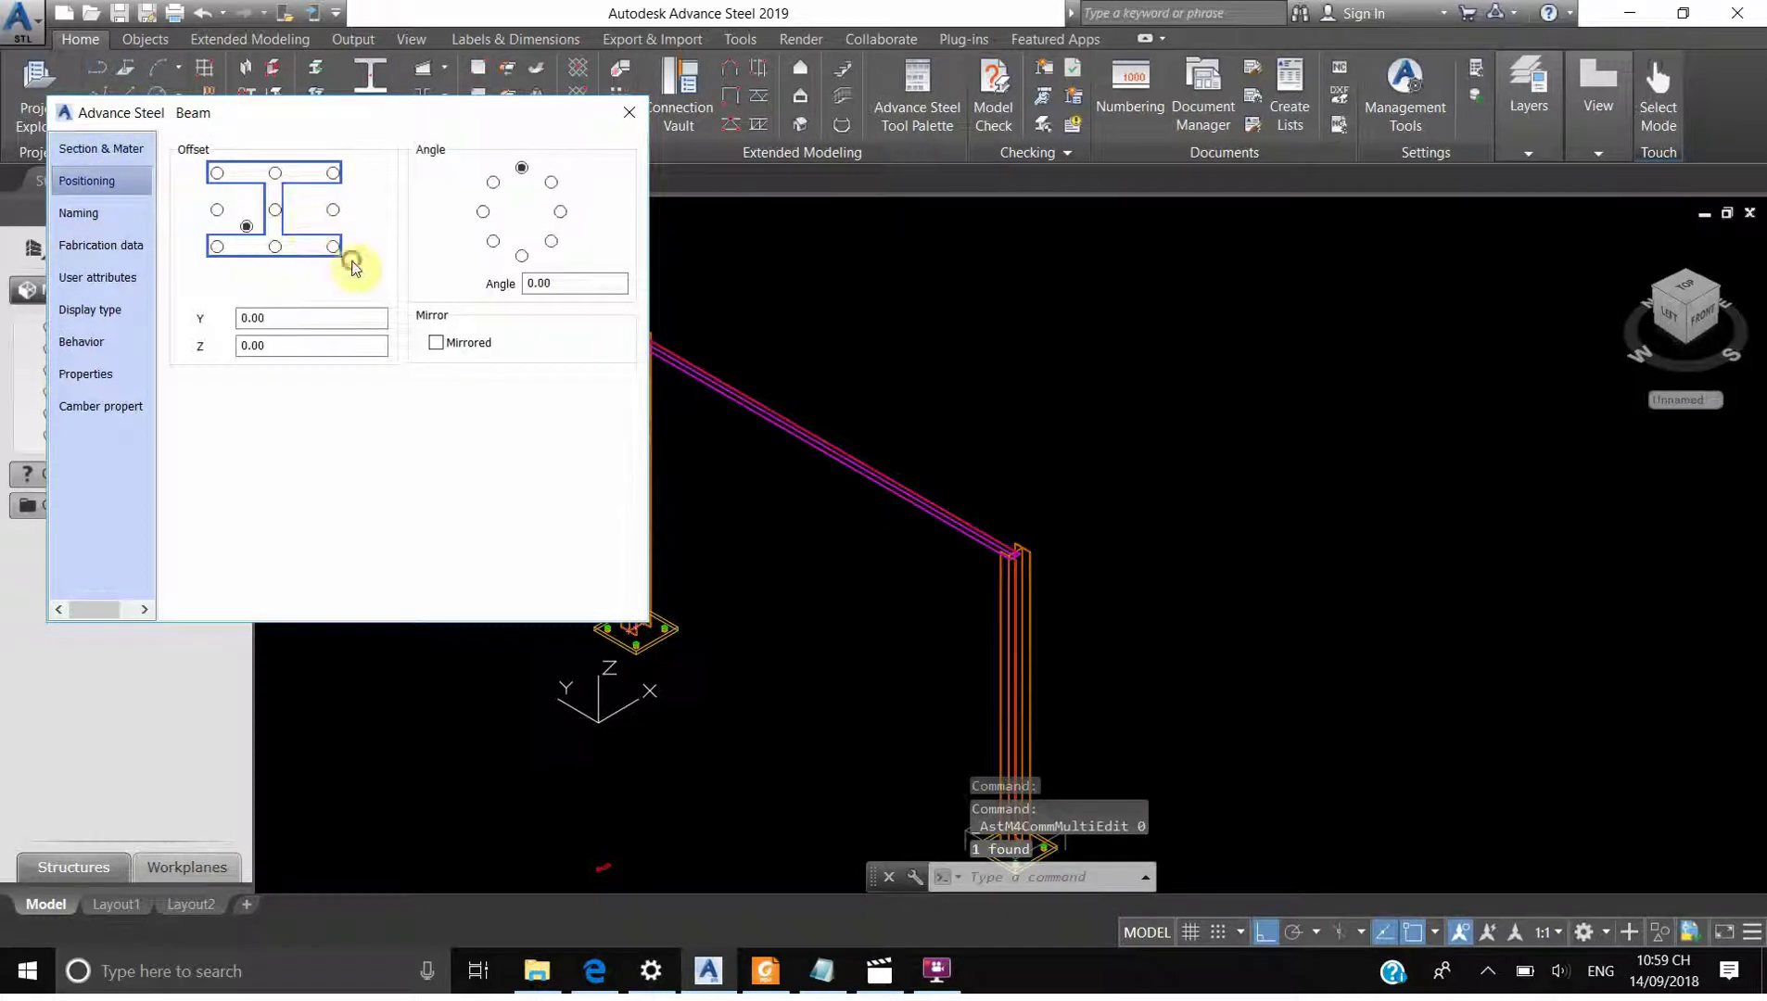
left_click(276, 211)
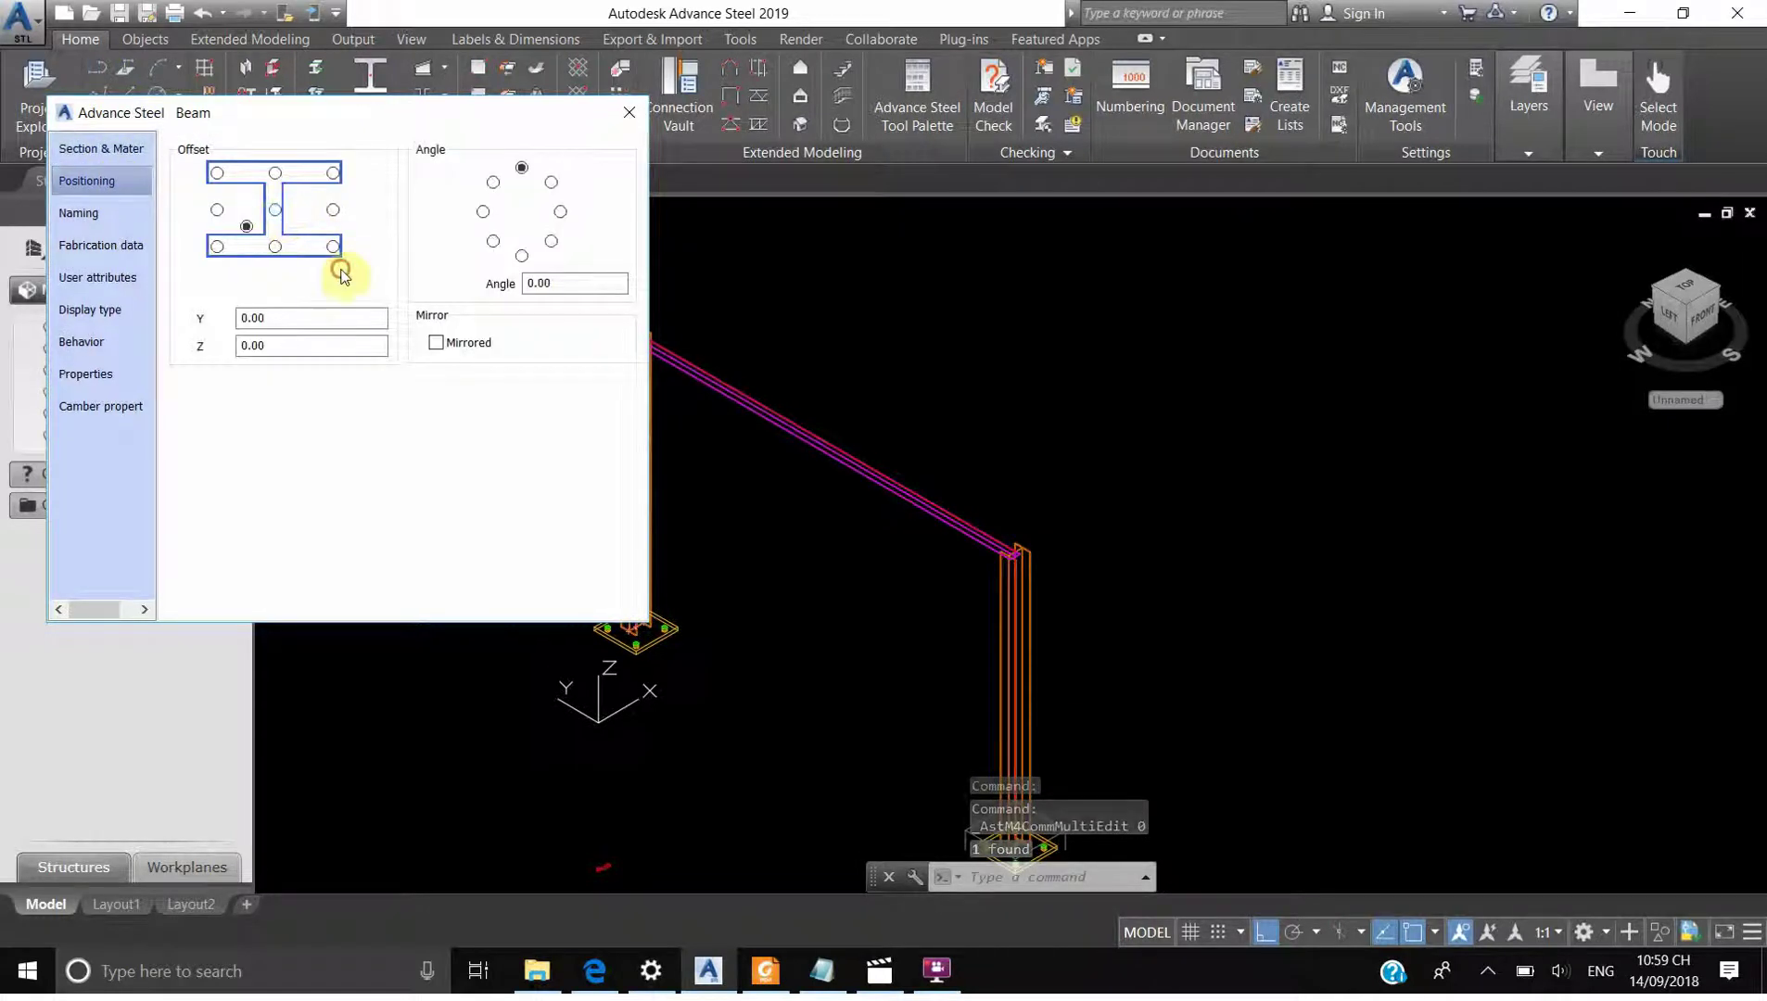
left_click(647, 108)
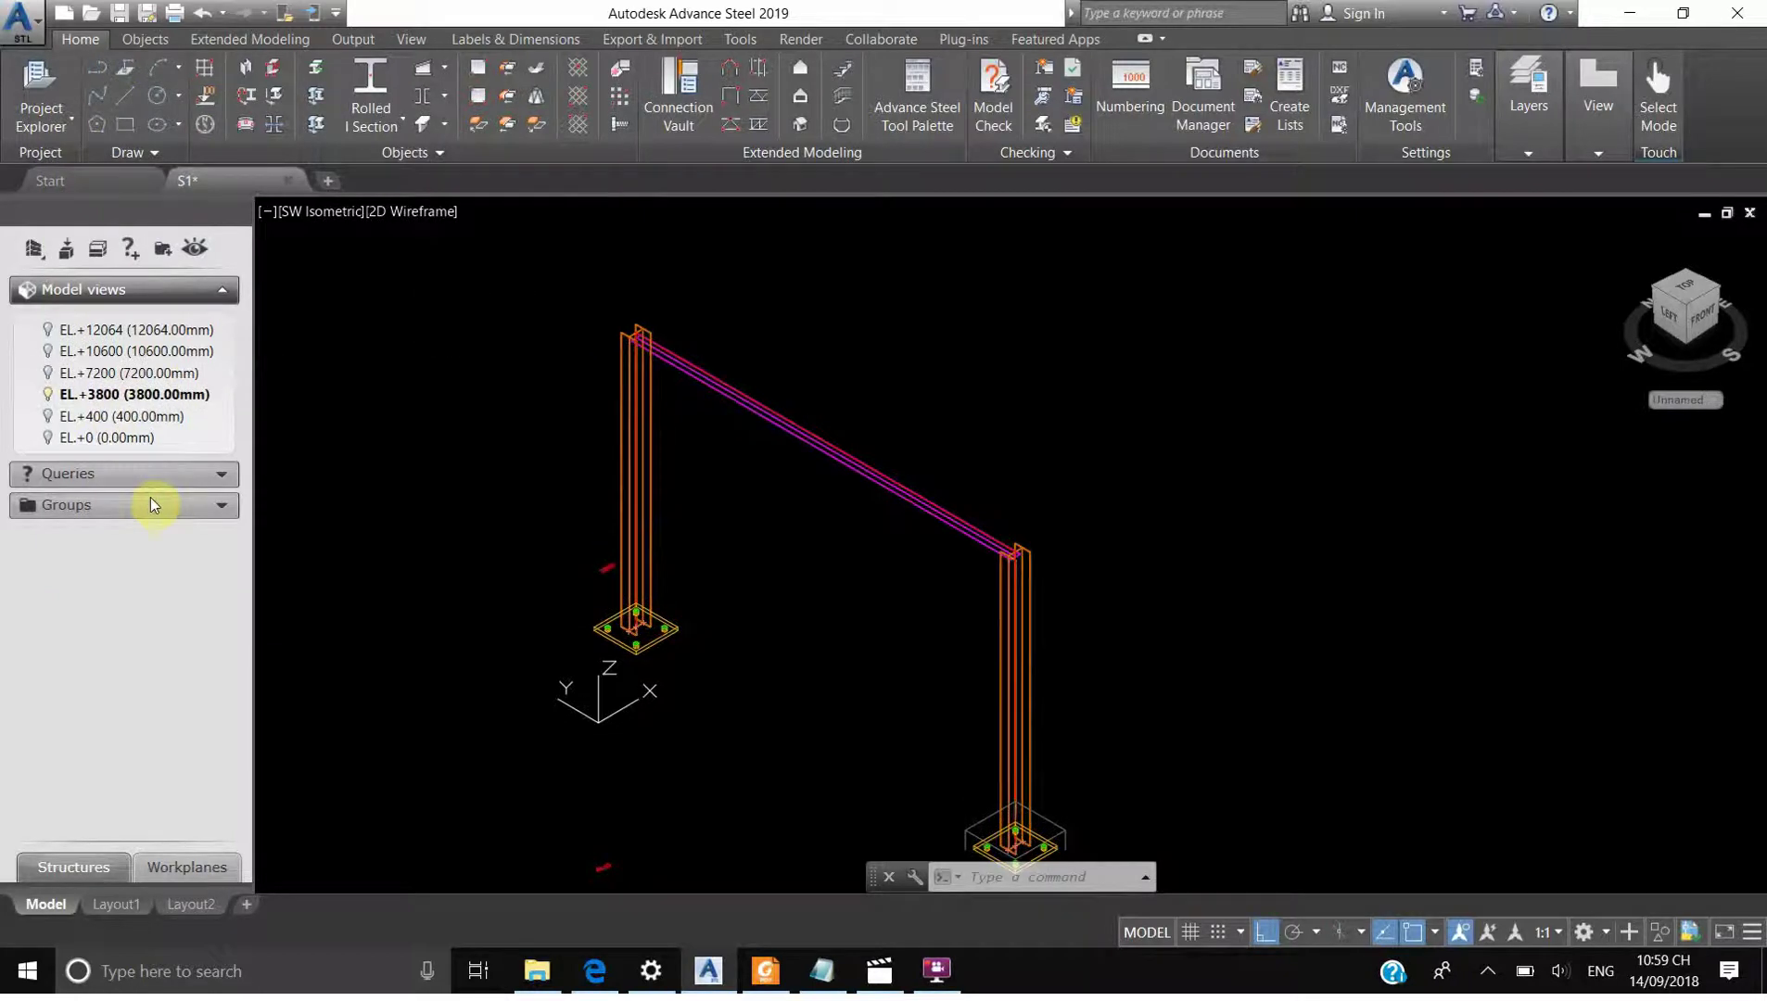
right_click(120, 396)
Deactivate the EL.+3800 level and display the model in the Conceptual visual style
left_click(202, 438)
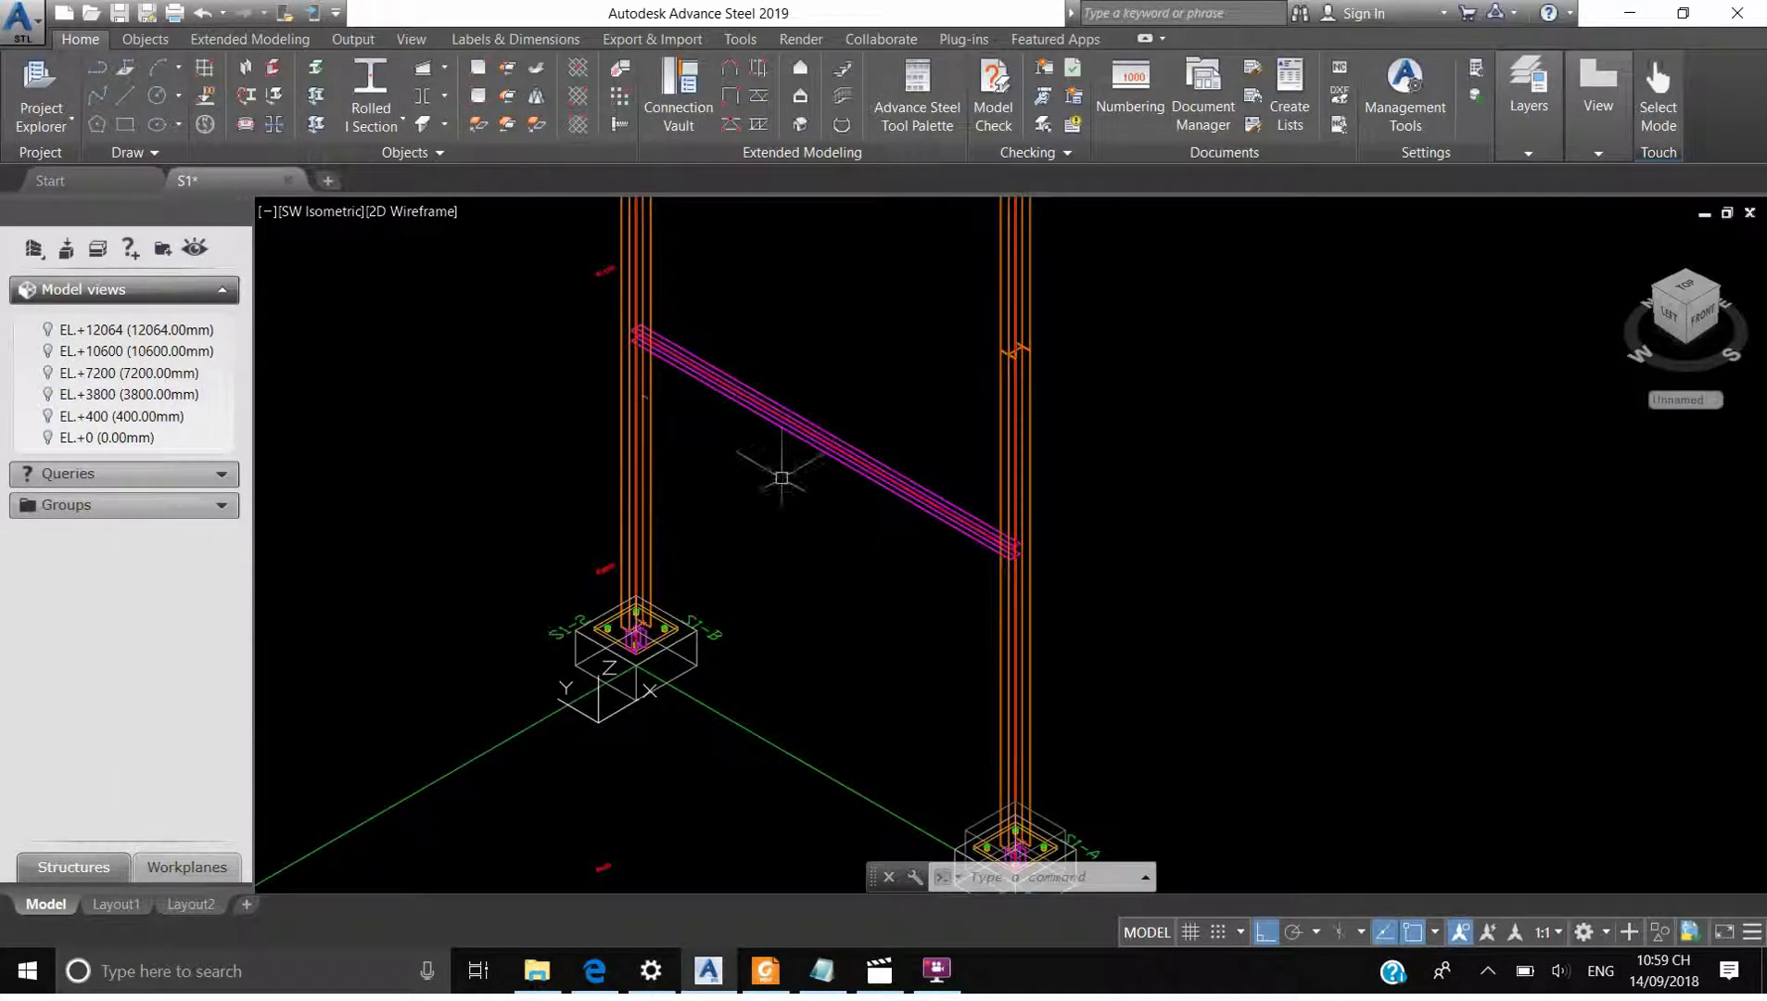
left_click(412, 211)
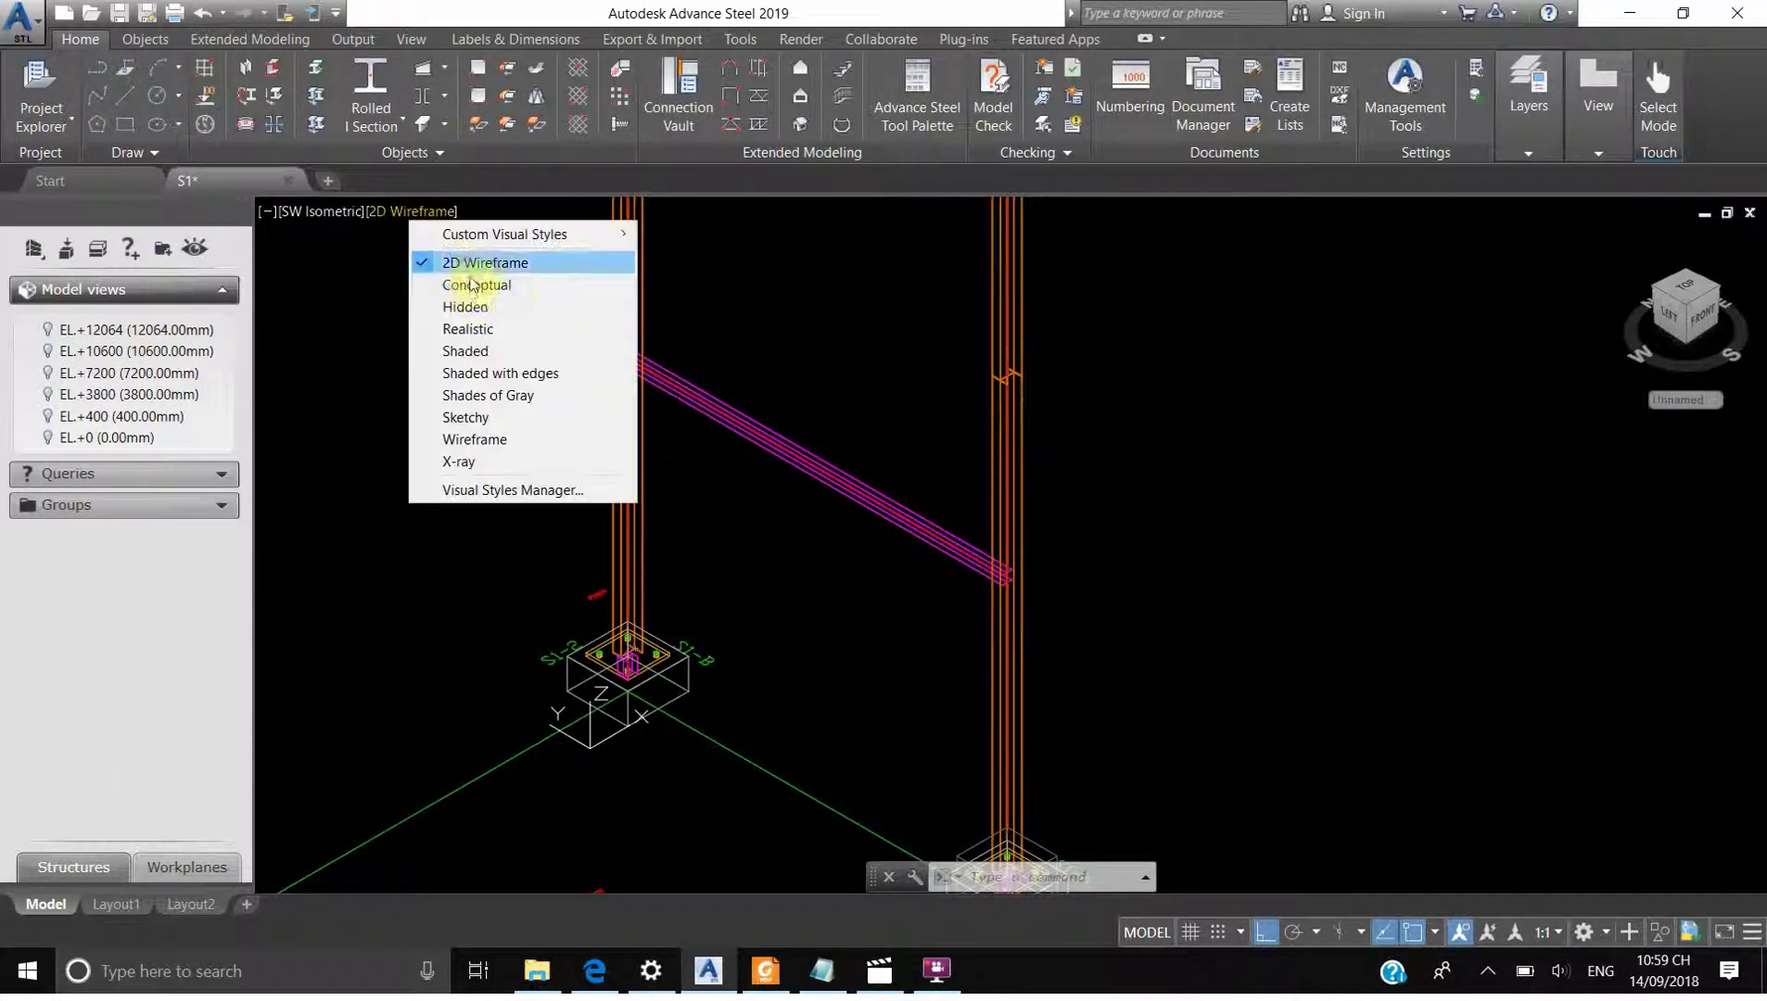
left_click(472, 285)
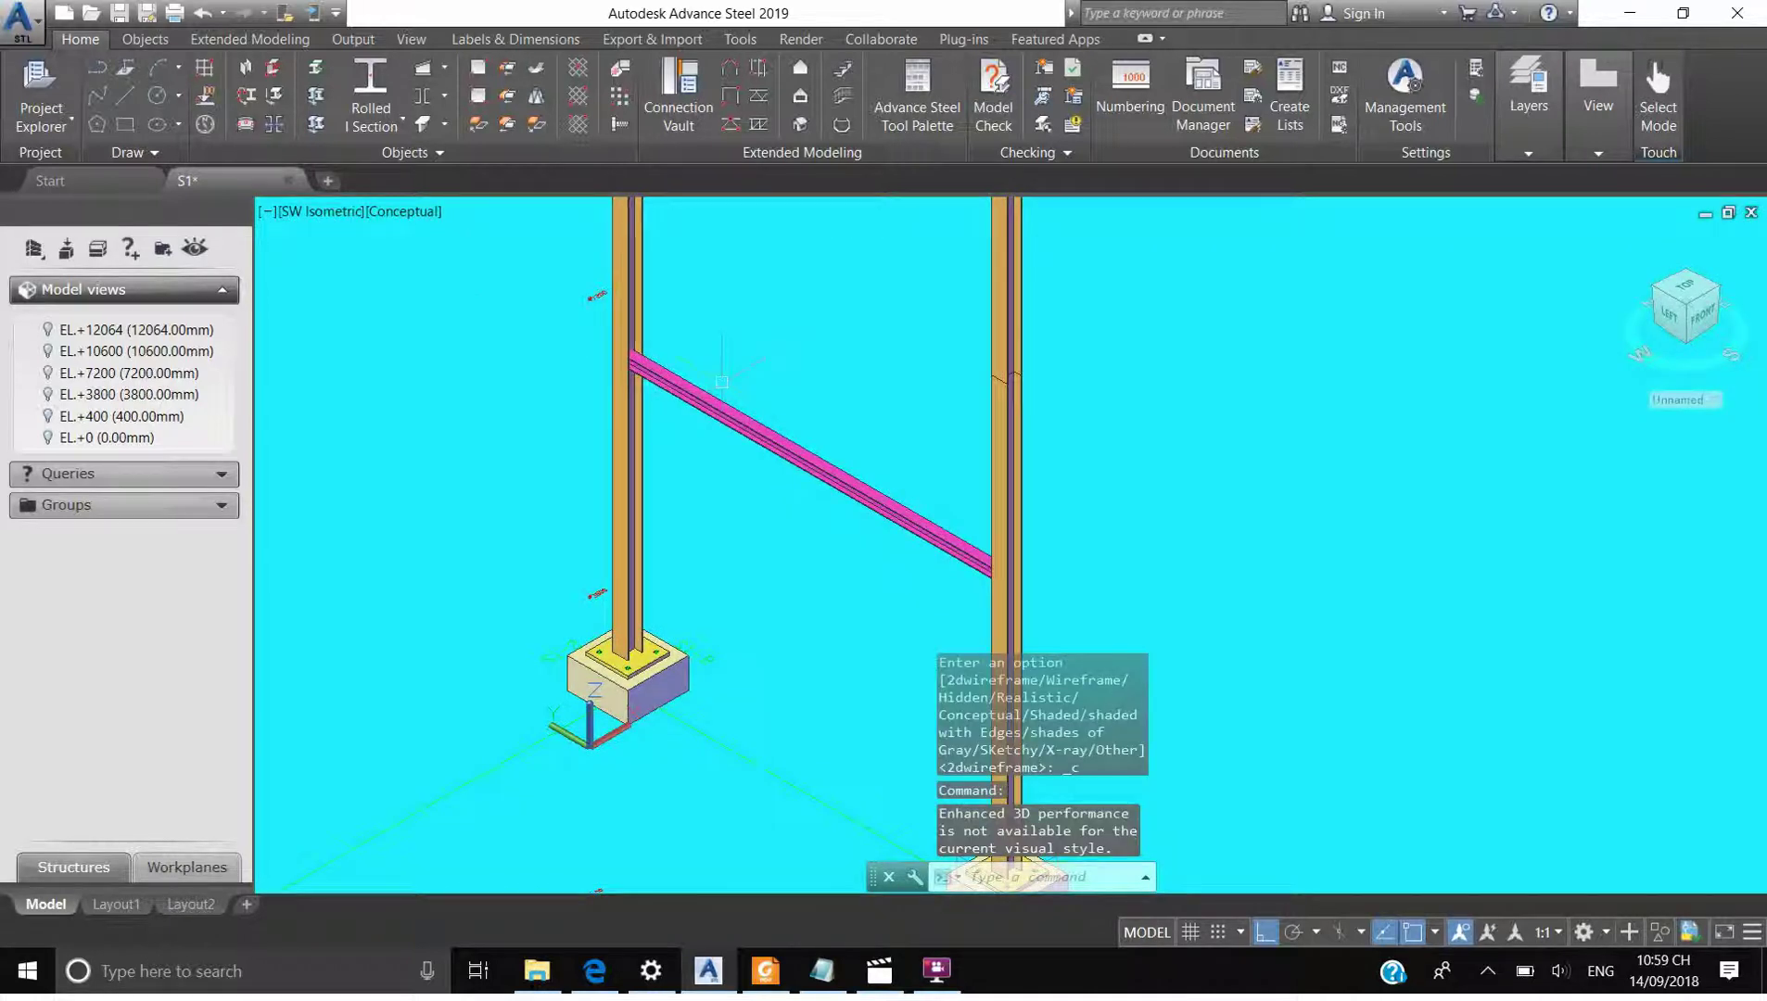
scroll(722, 380, "up", 2)
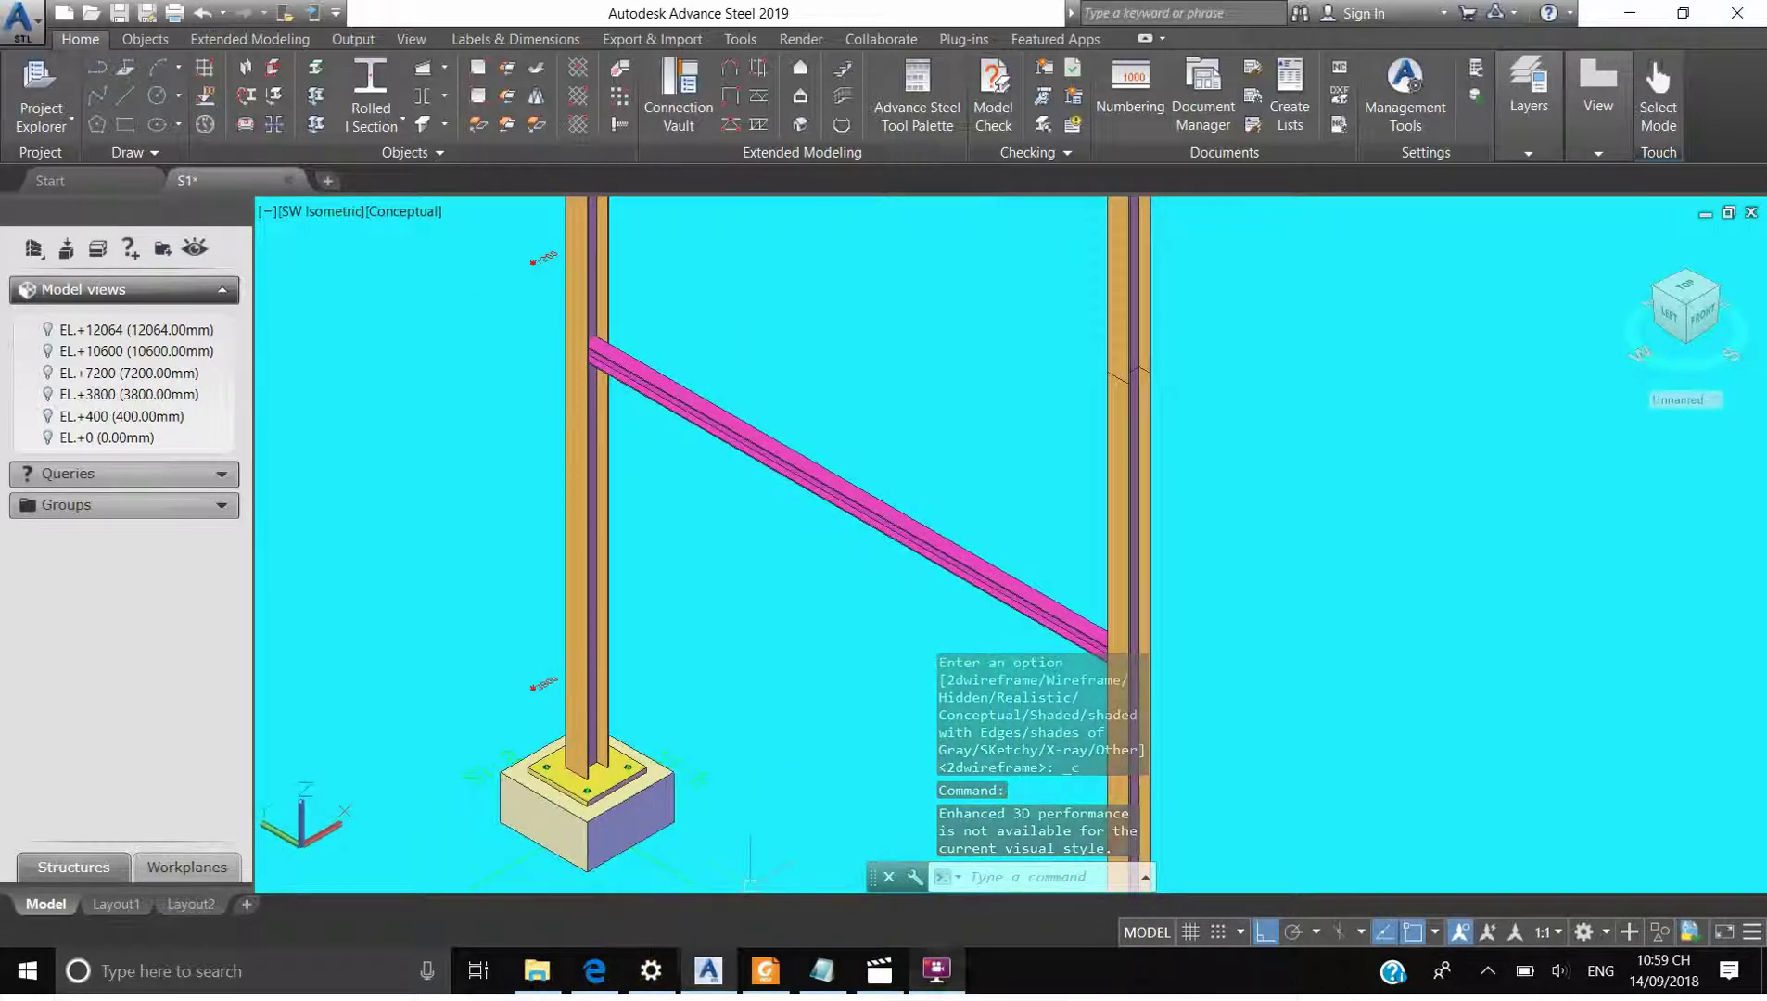